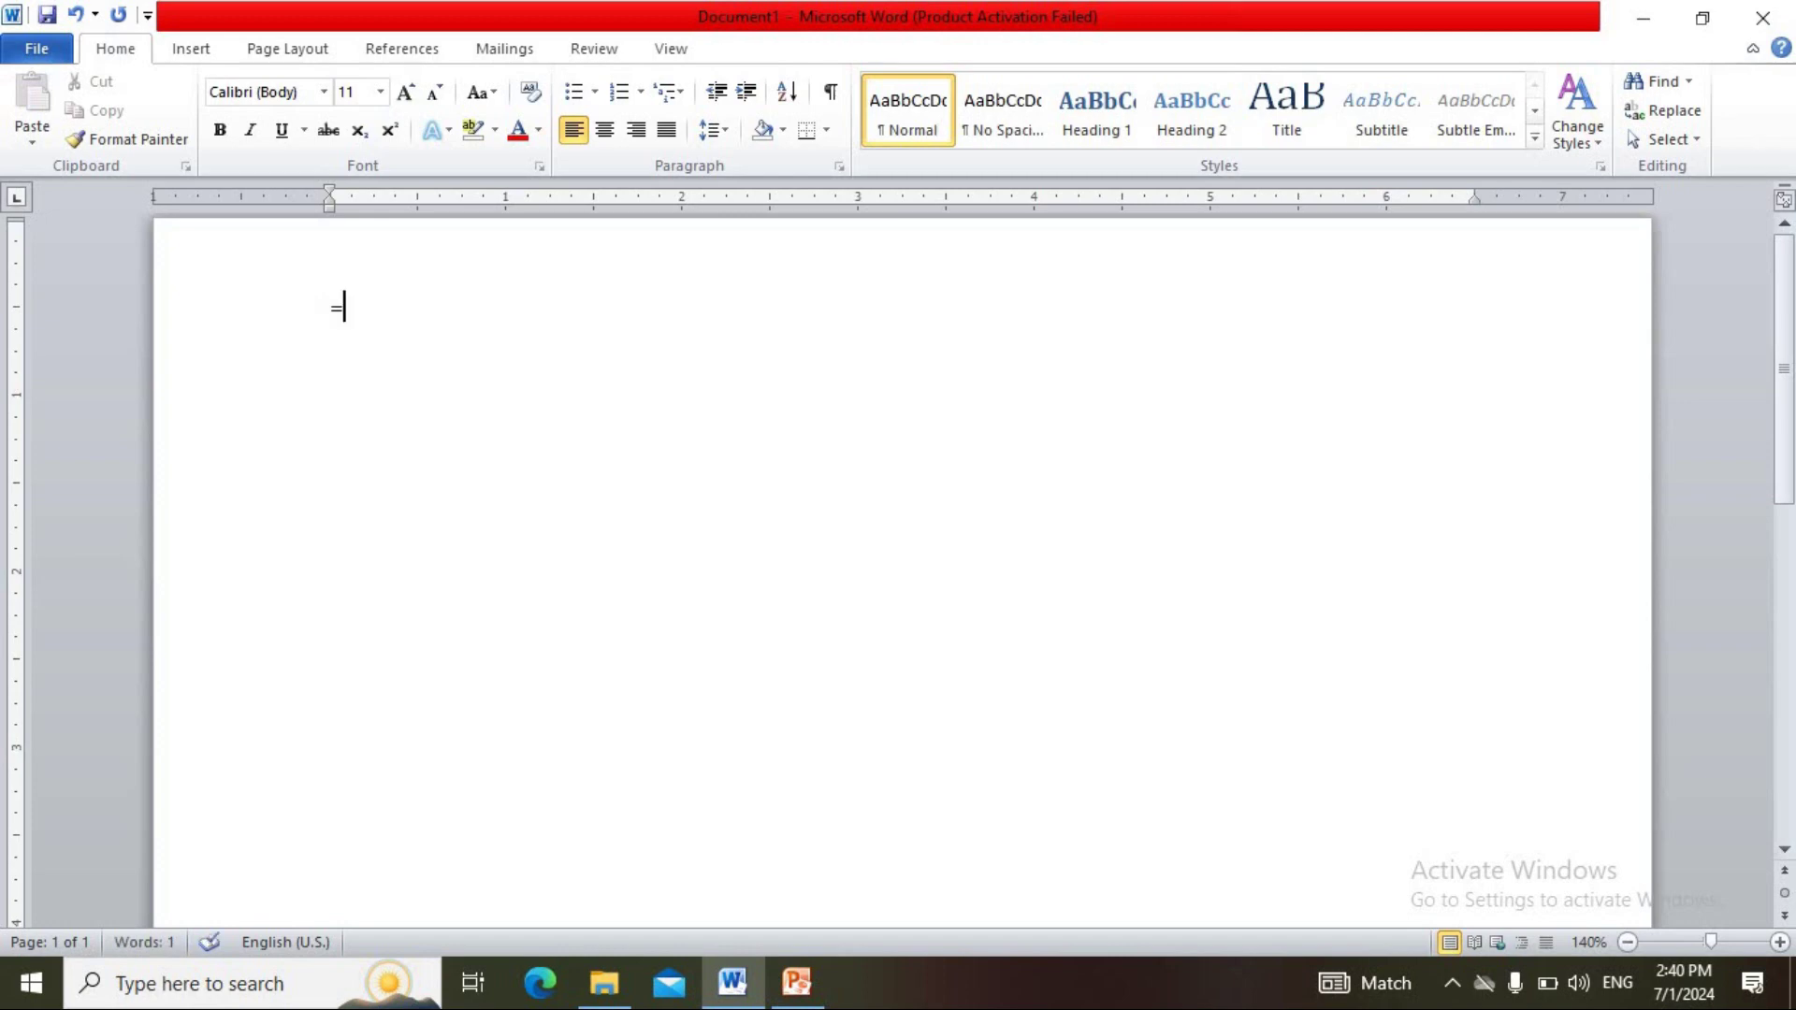
# - Generate sample paragraphs with =rand() and copy all of the resulting text
pyautogui.write('rand()')
pyautogui.press('Return')
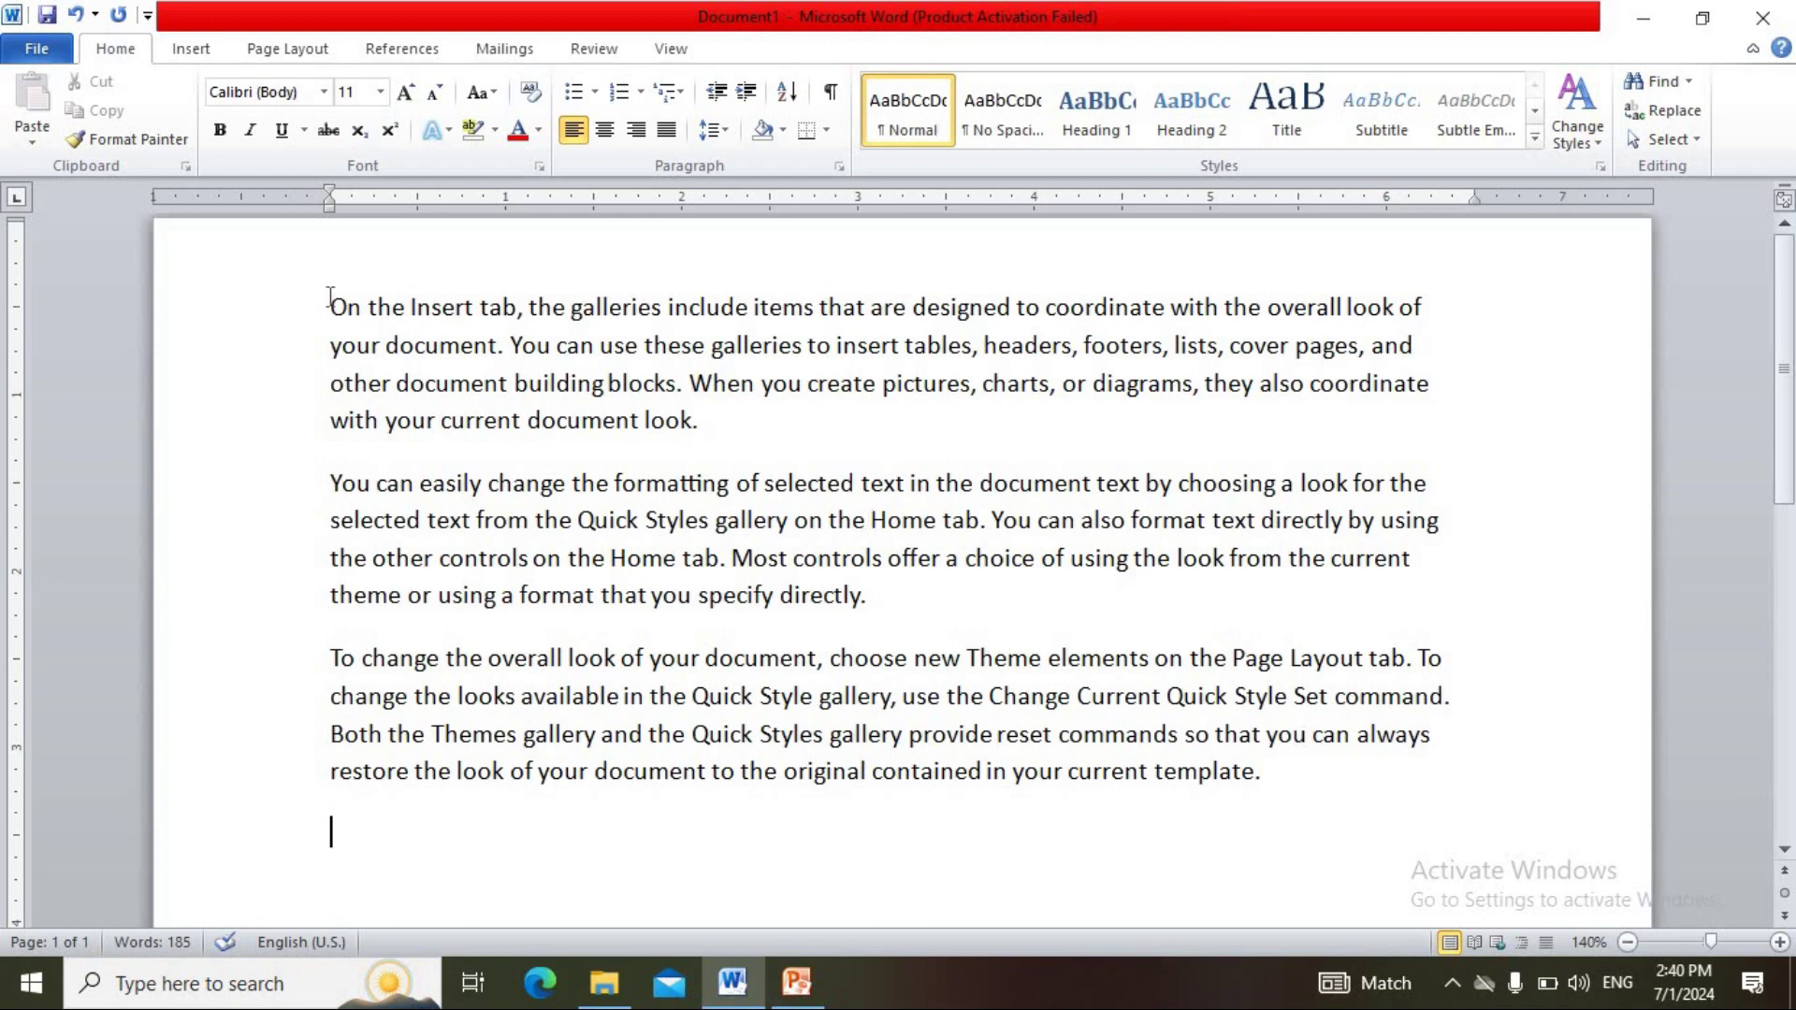
pyautogui.moveTo(283, 307); pyautogui.dragTo(793, 806)
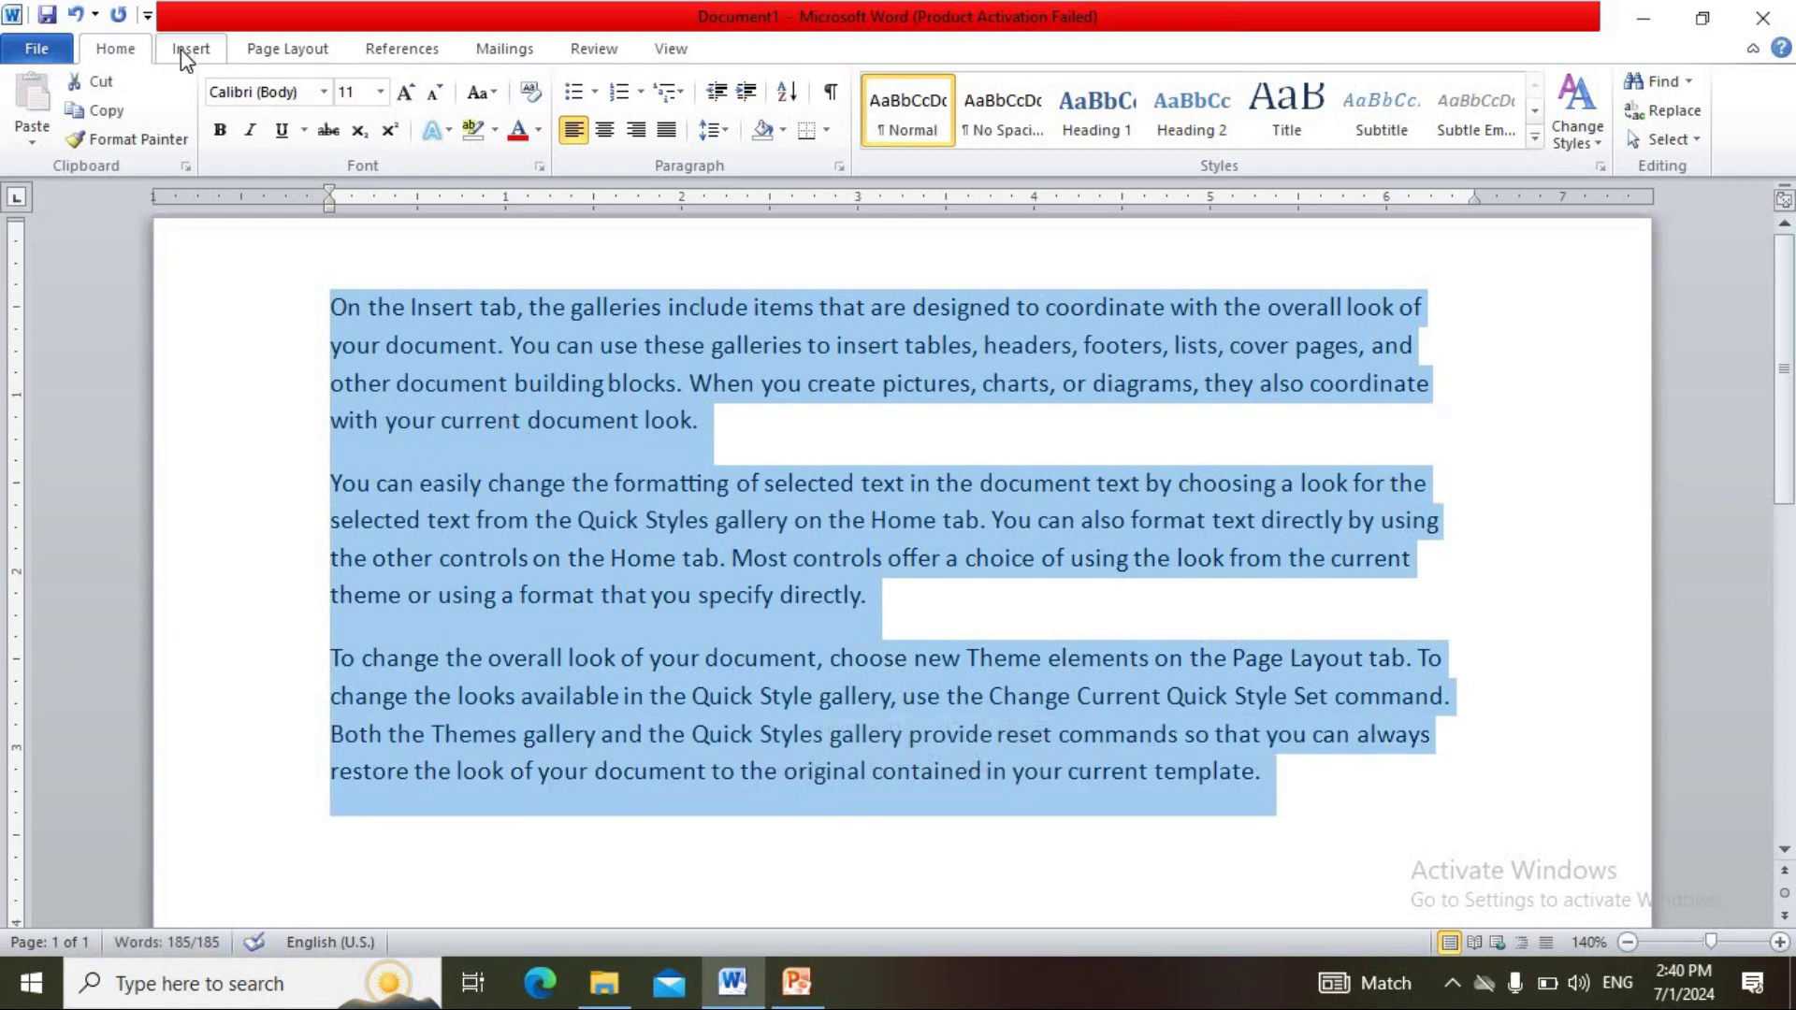
pyautogui.click(105, 114)
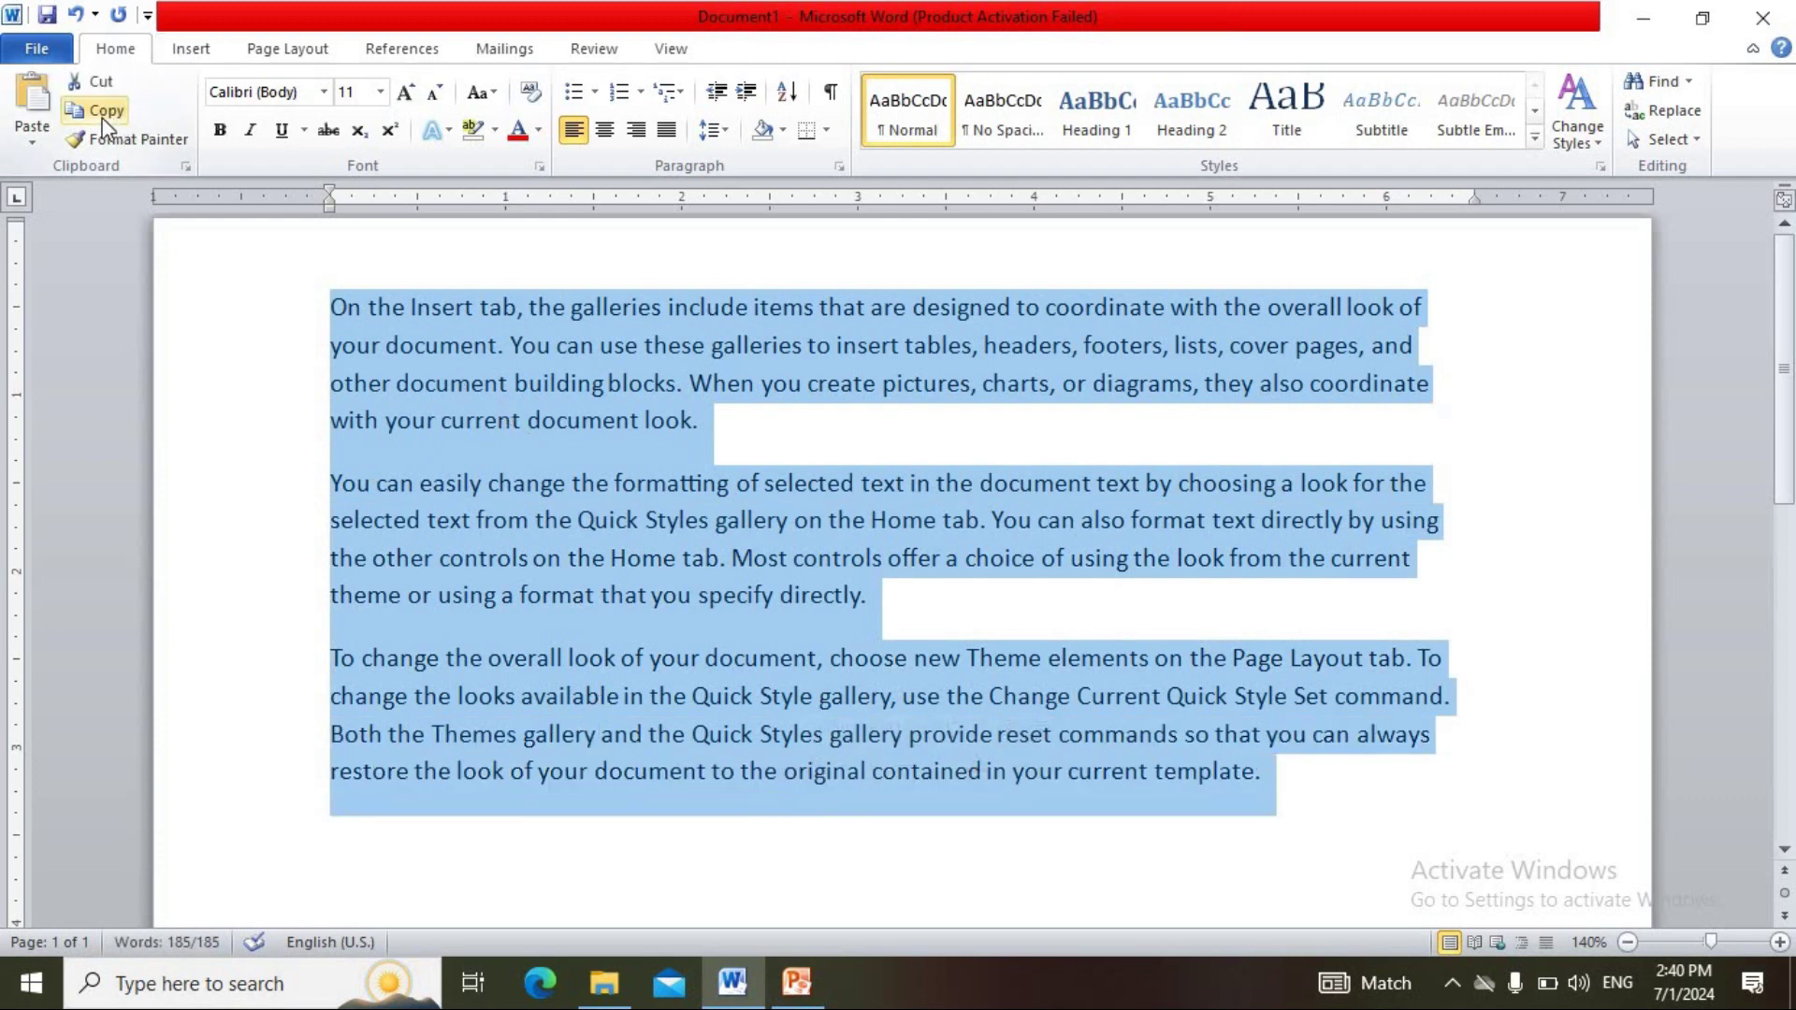
# - Paste the copied paragraphs repeatedly at the end of the text until the document fills 19 pages
pyautogui.click(417, 879)
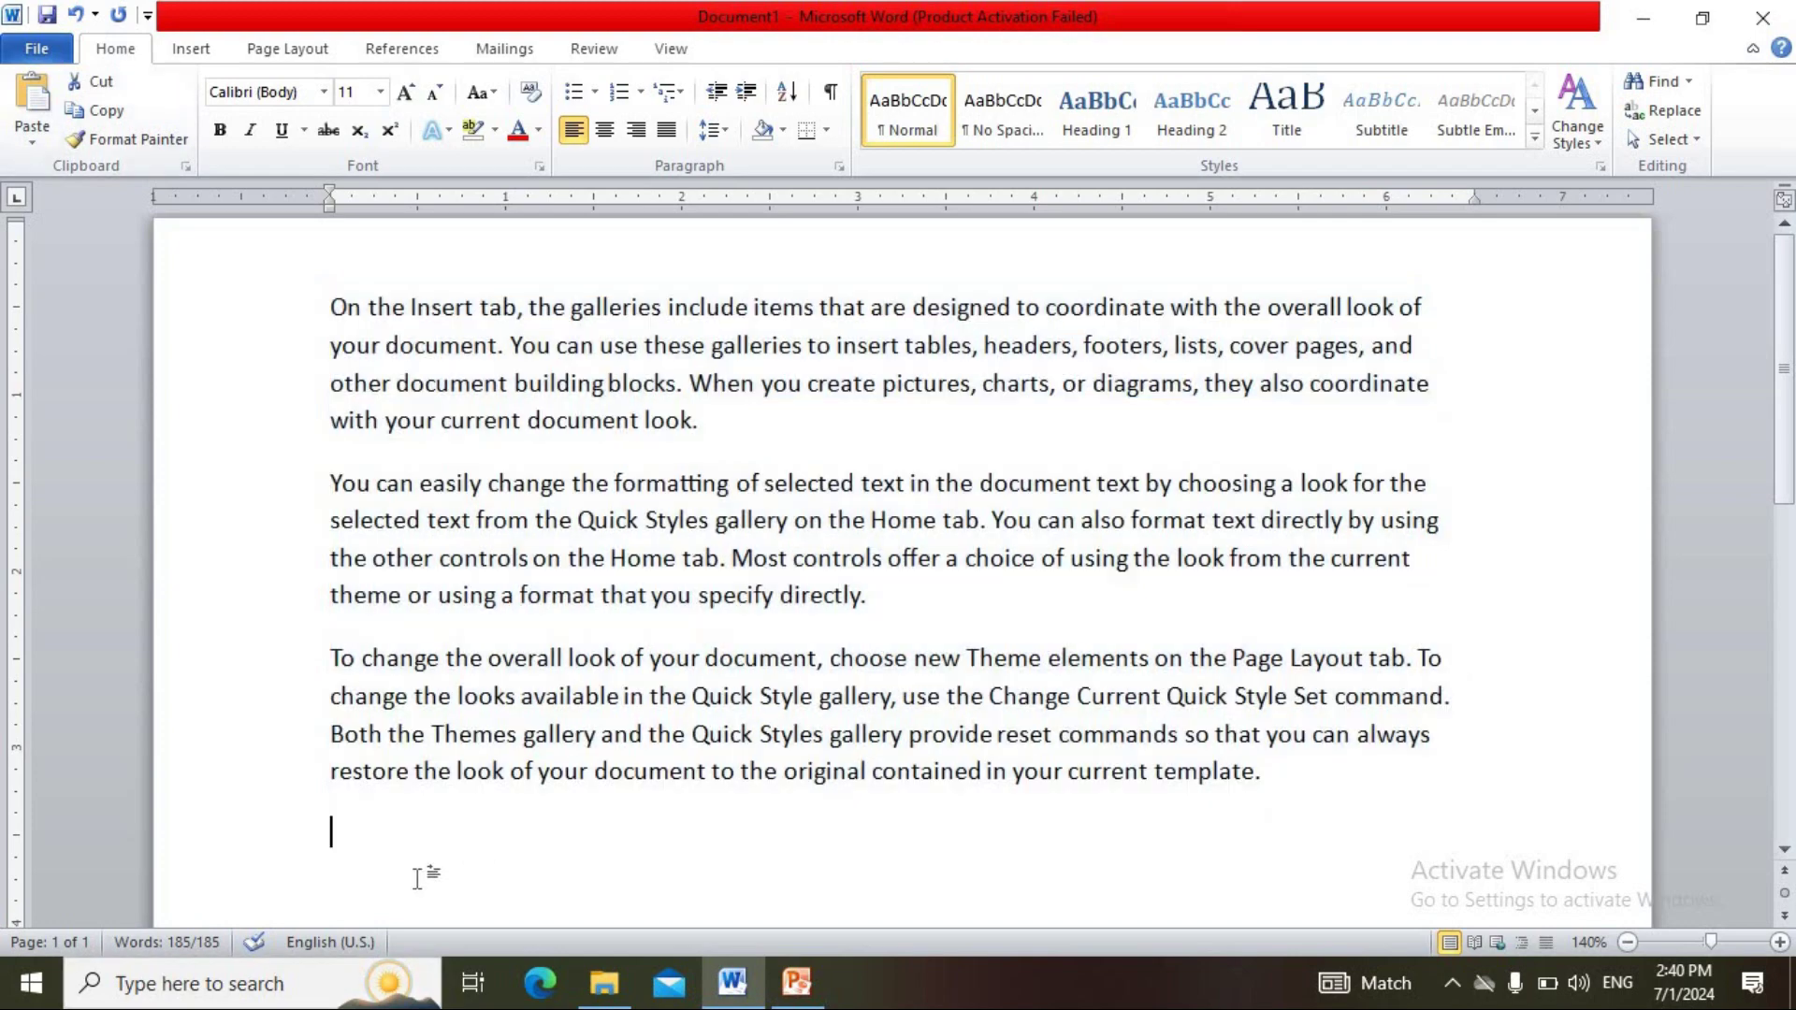
pyautogui.click(26, 91)
pyautogui.click(25, 90)
pyautogui.click(25, 91)
pyautogui.click(26, 91)
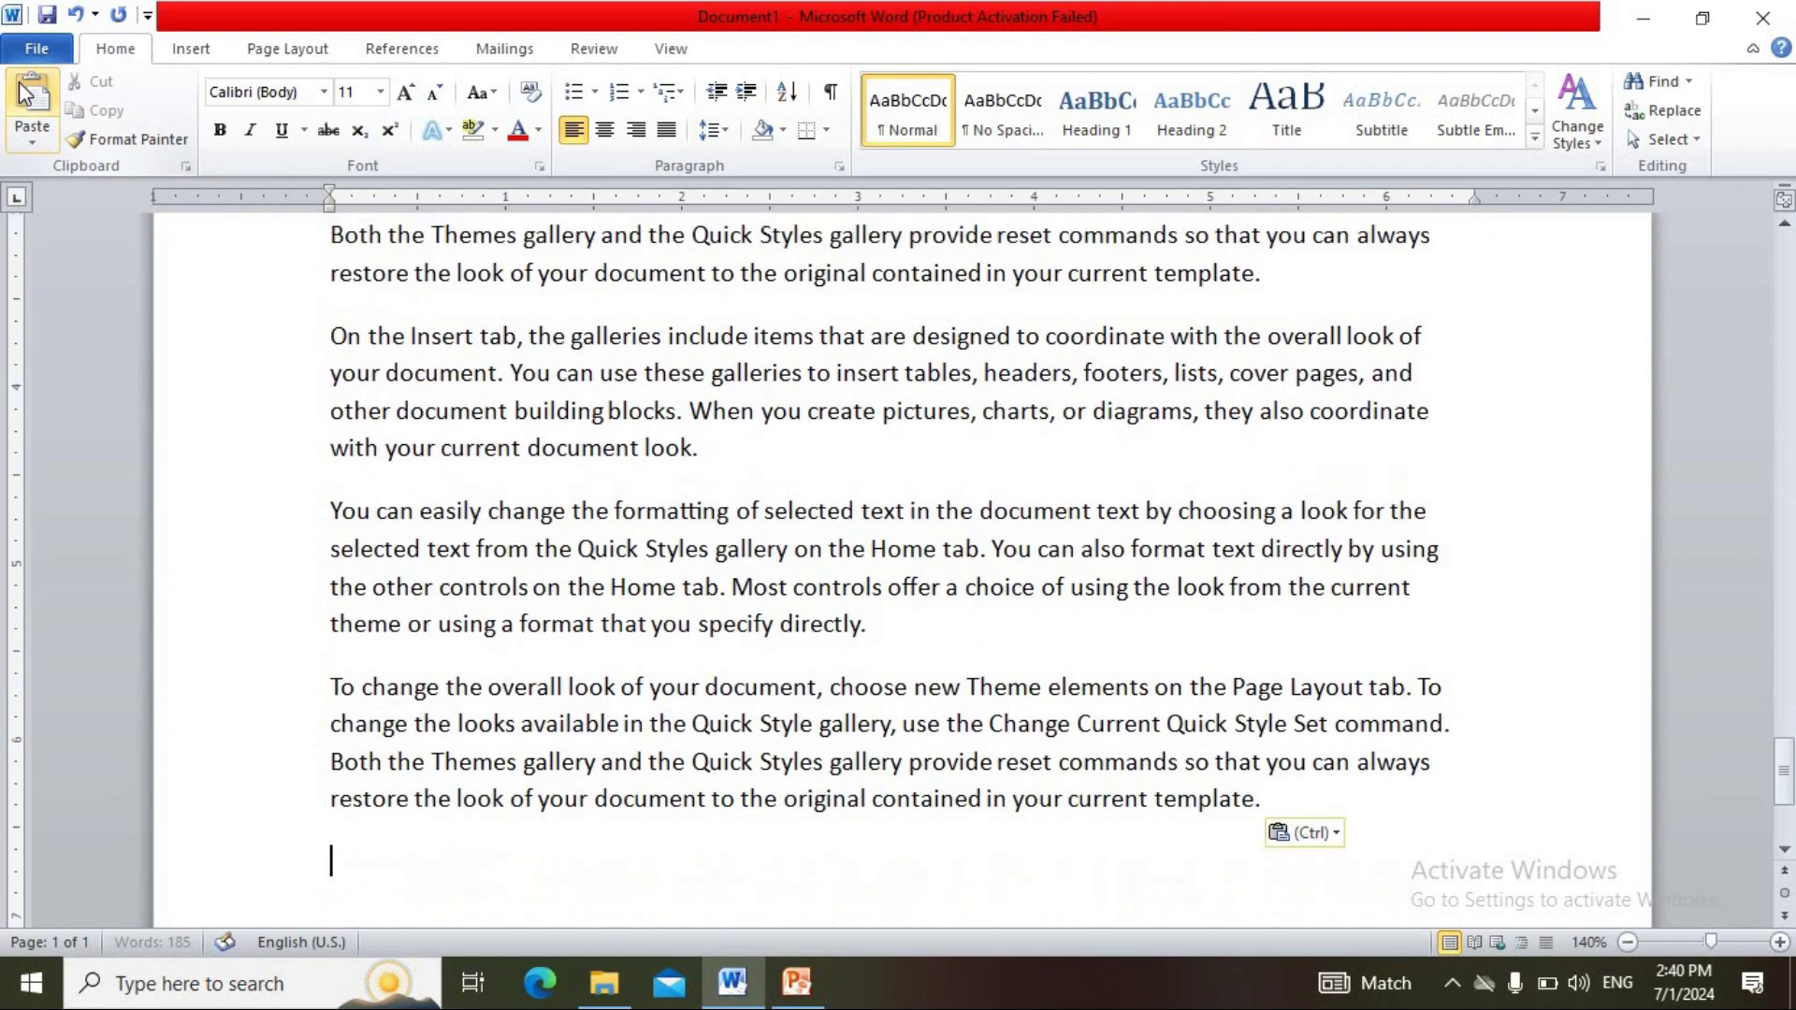
pyautogui.click(25, 91)
pyautogui.click(26, 91)
pyautogui.click(25, 91)
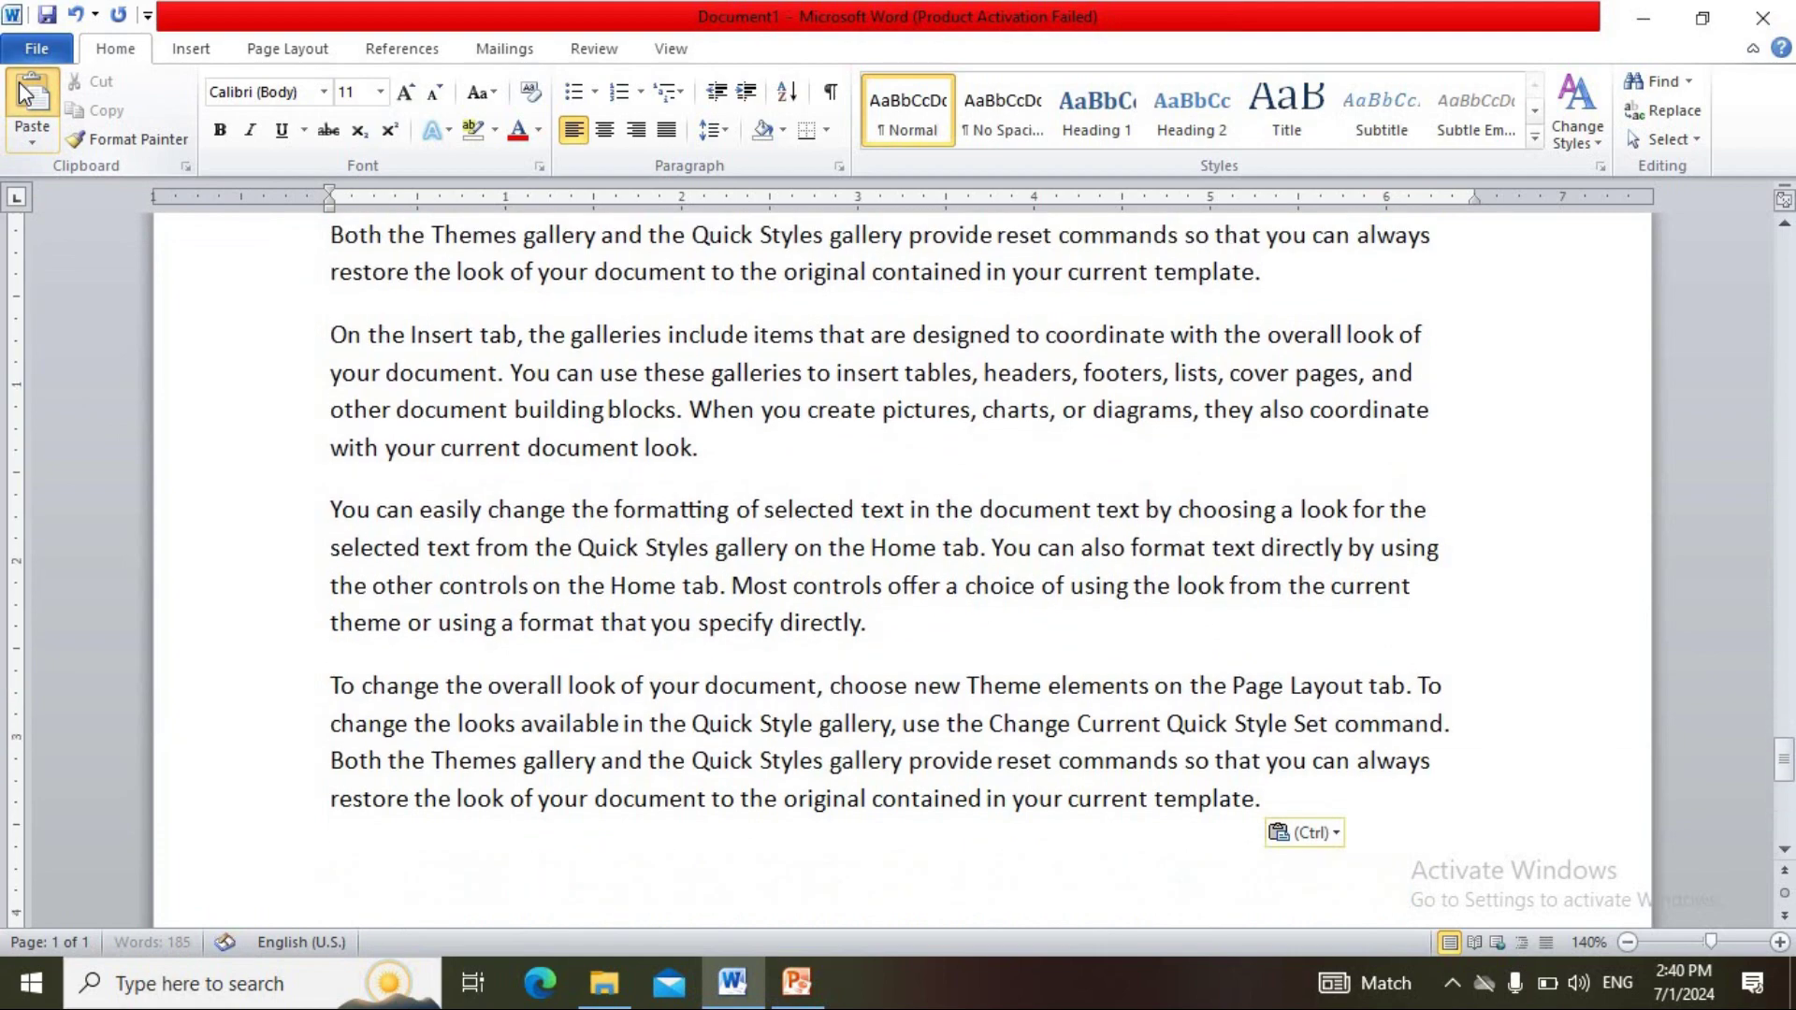
pyautogui.click(25, 91)
pyautogui.click(25, 91)
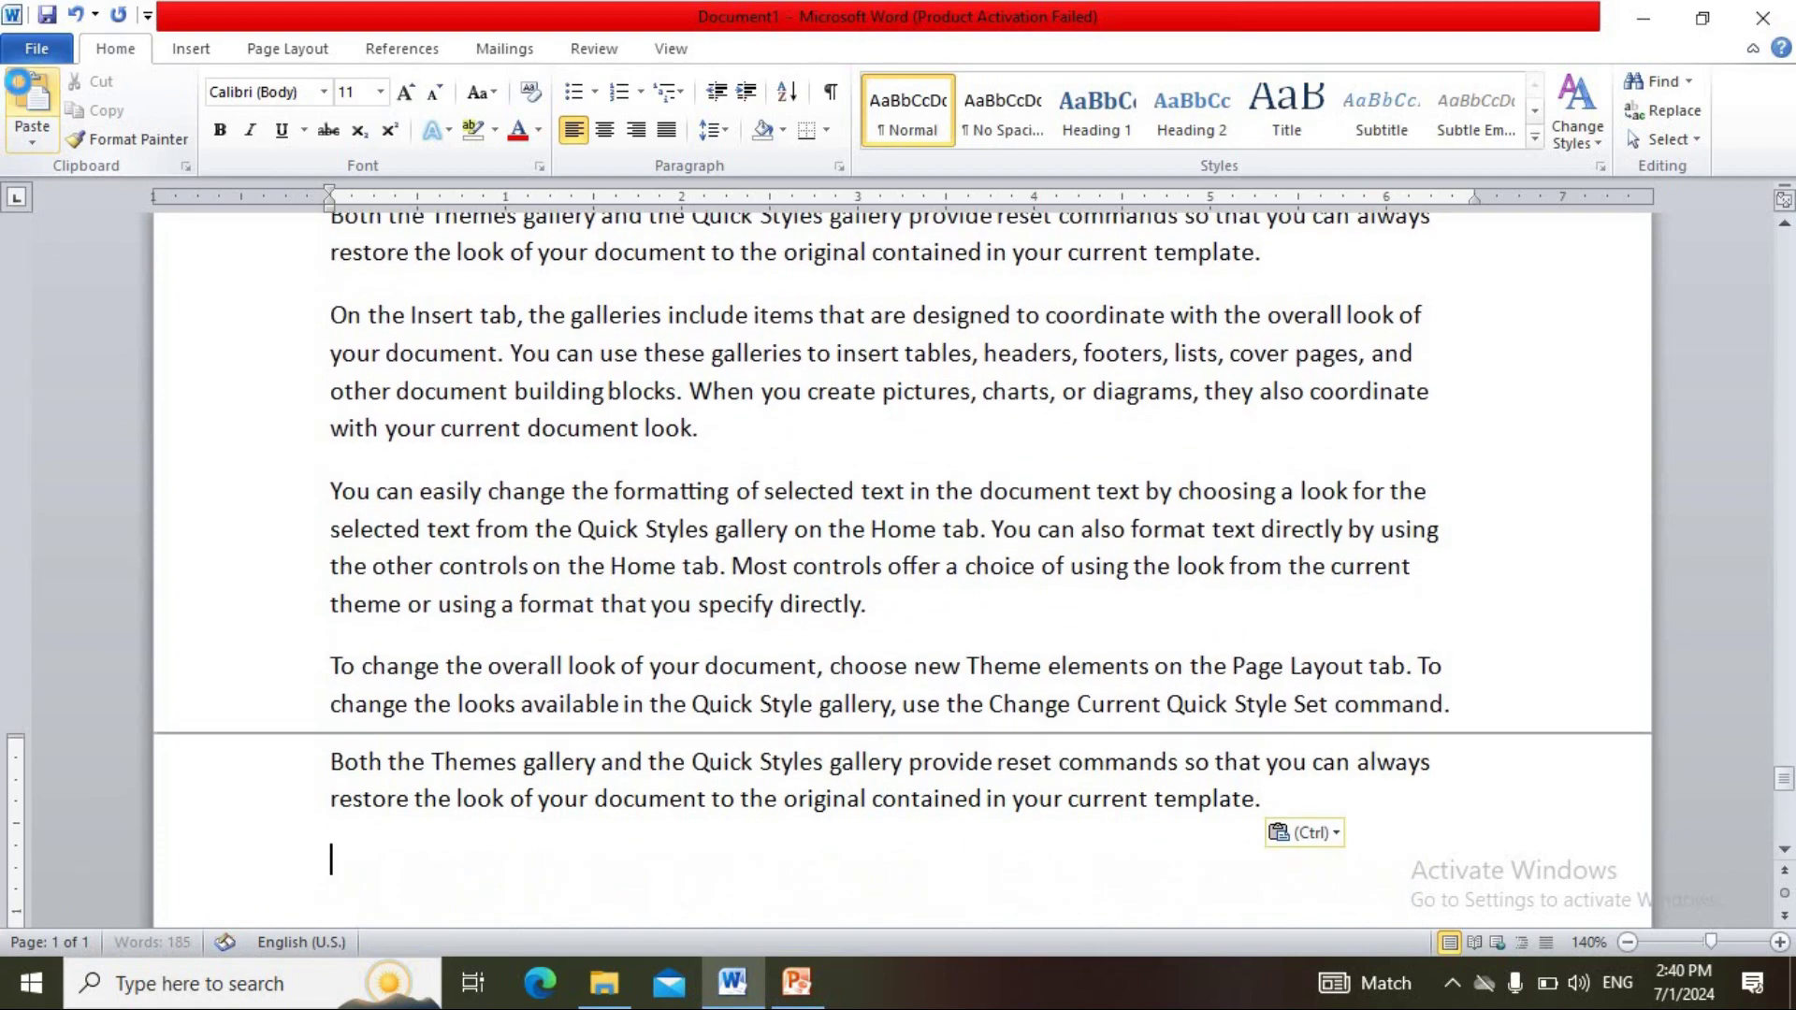
pyautogui.click(26, 91)
pyautogui.click(25, 91)
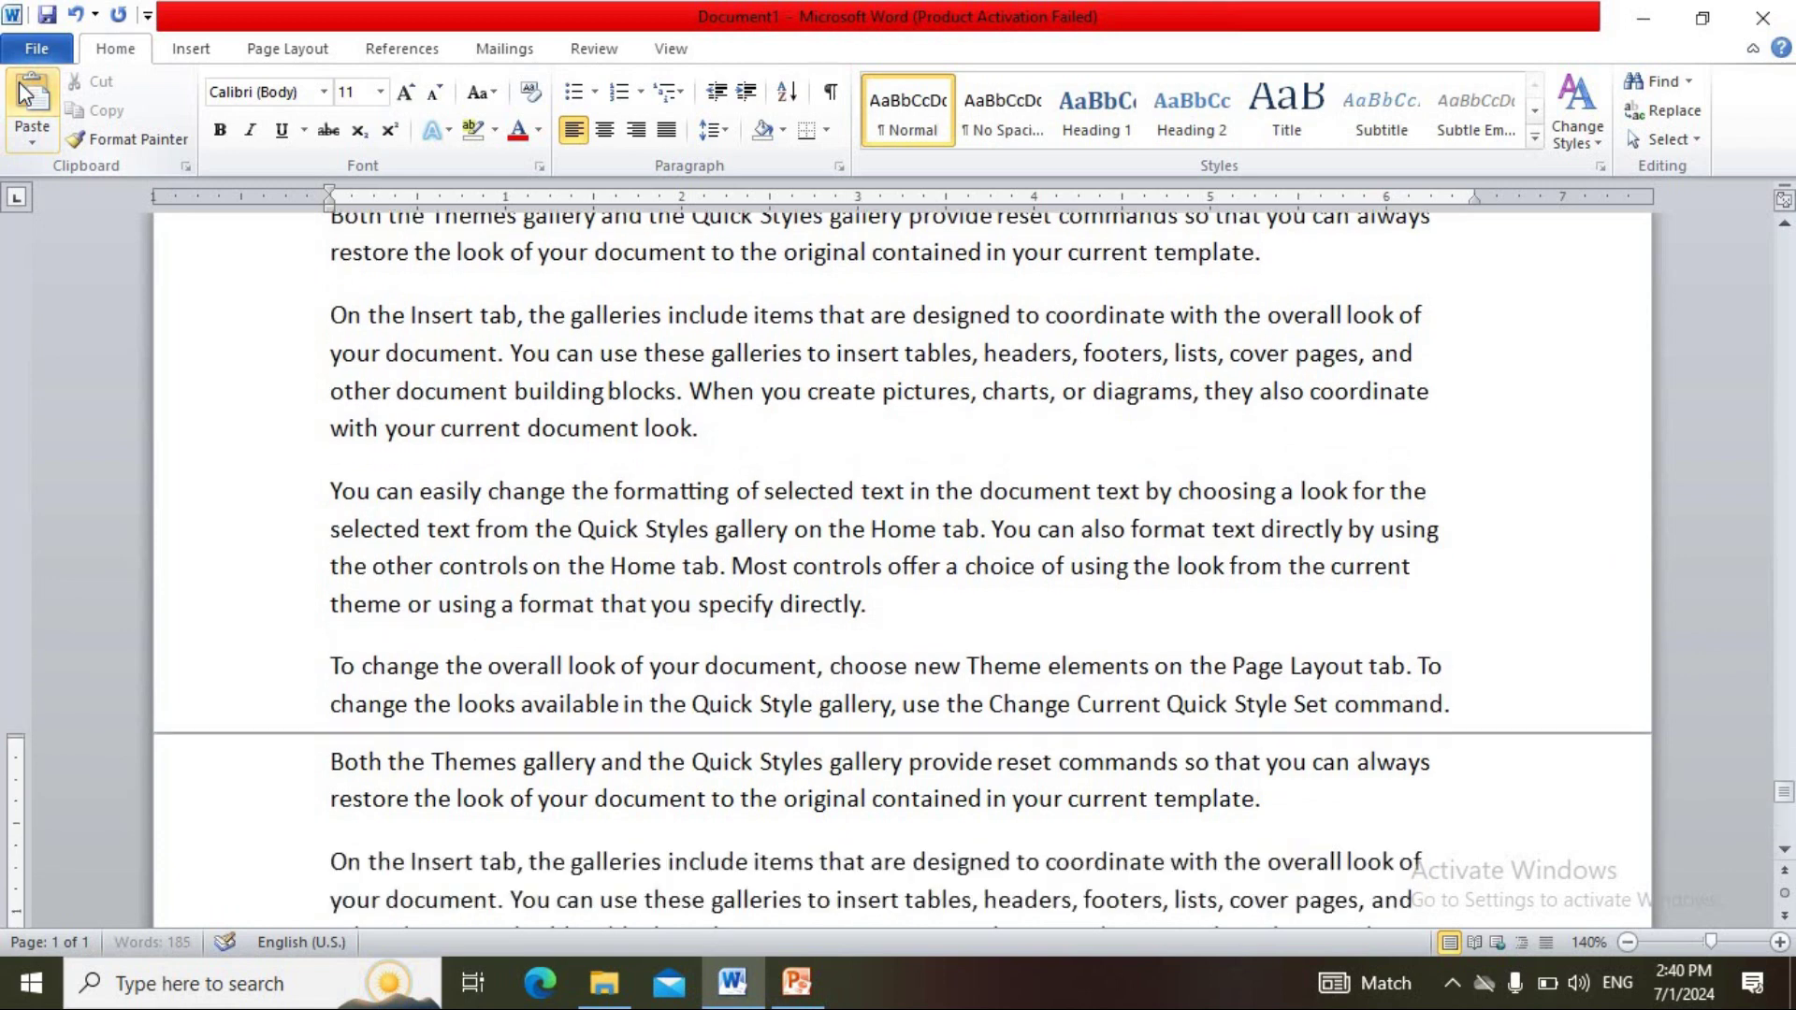
pyautogui.click(25, 91)
pyautogui.click(25, 91)
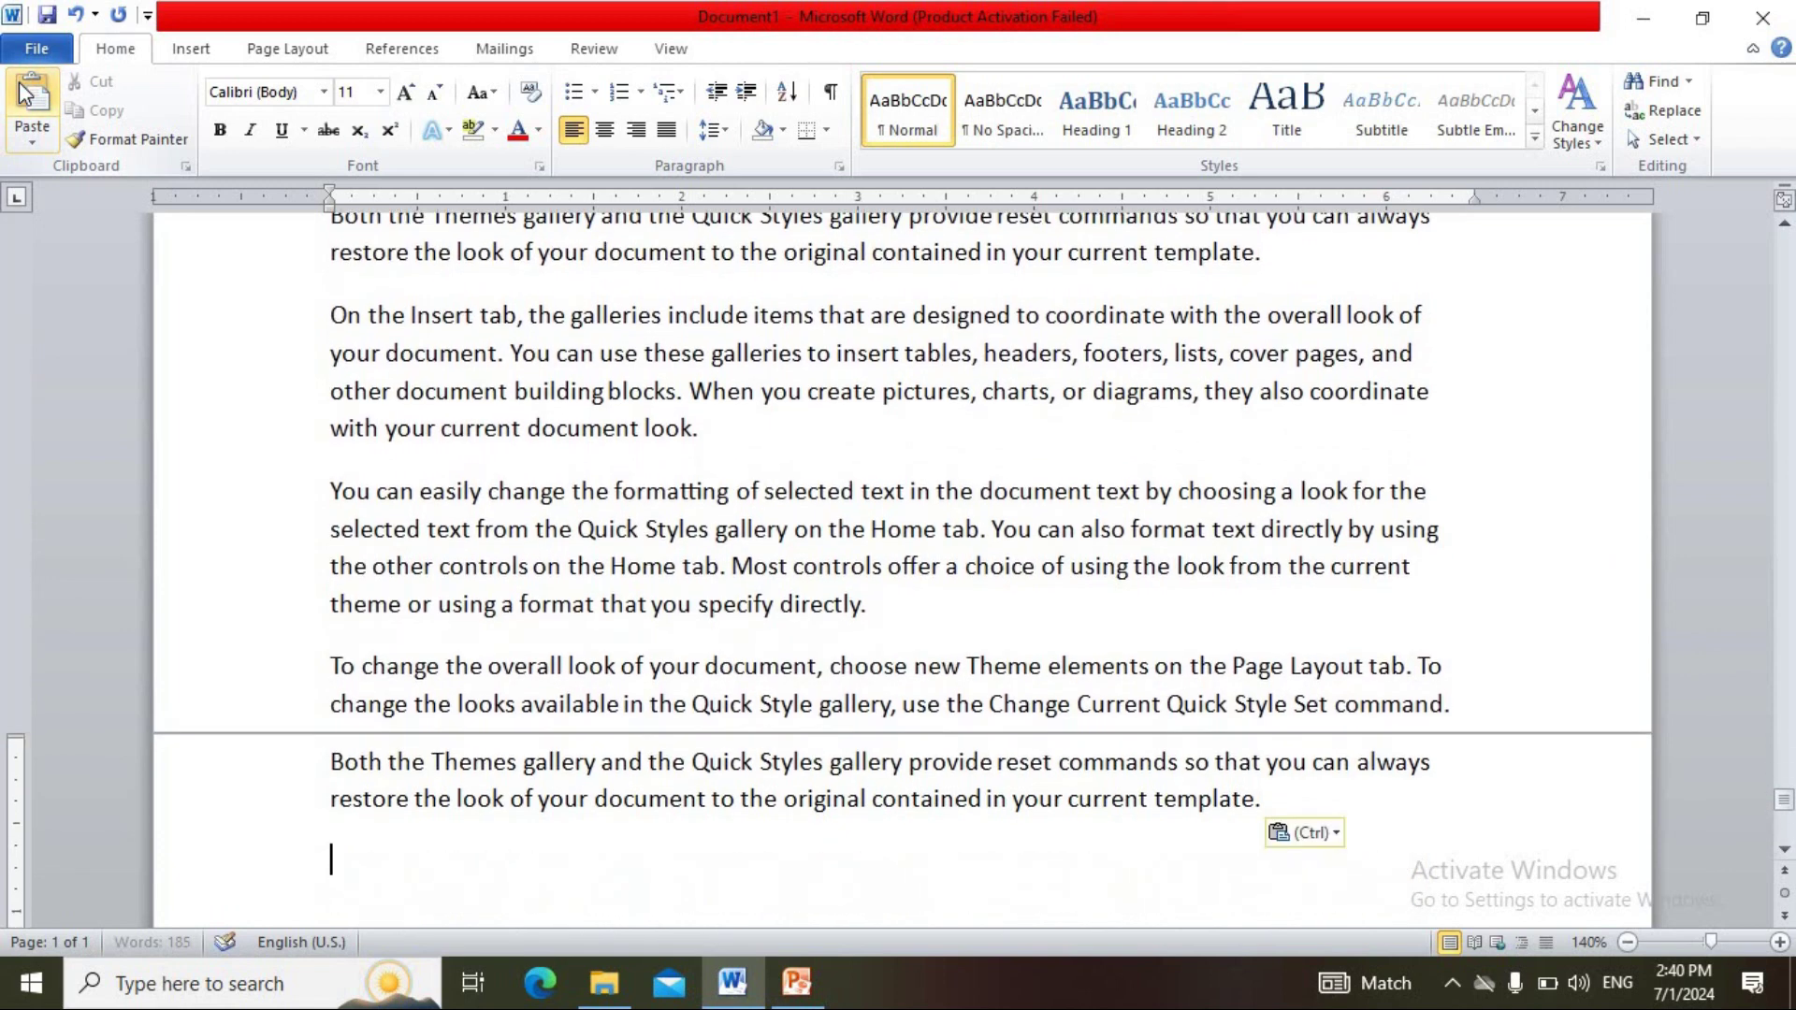
pyautogui.click(26, 91)
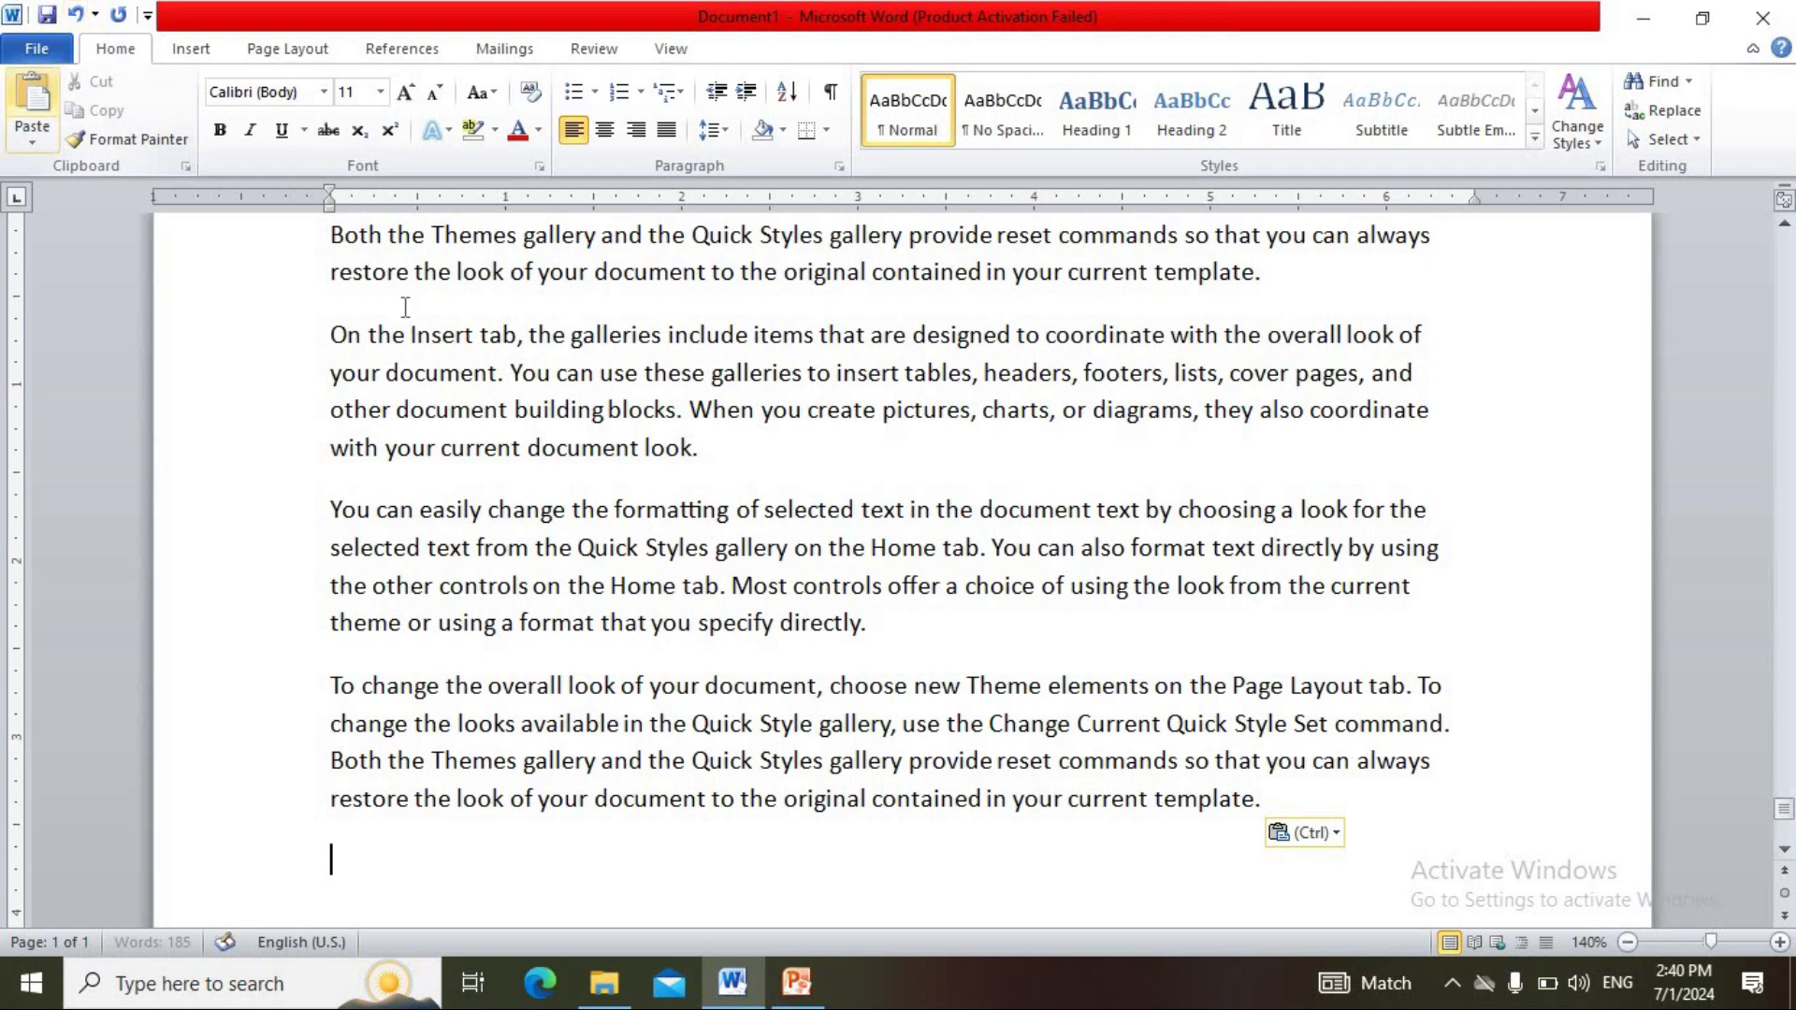
# - Check the page and word counts, and browse the pasted text from the last page back to the beginning of the document
pyautogui.click(652, 542)
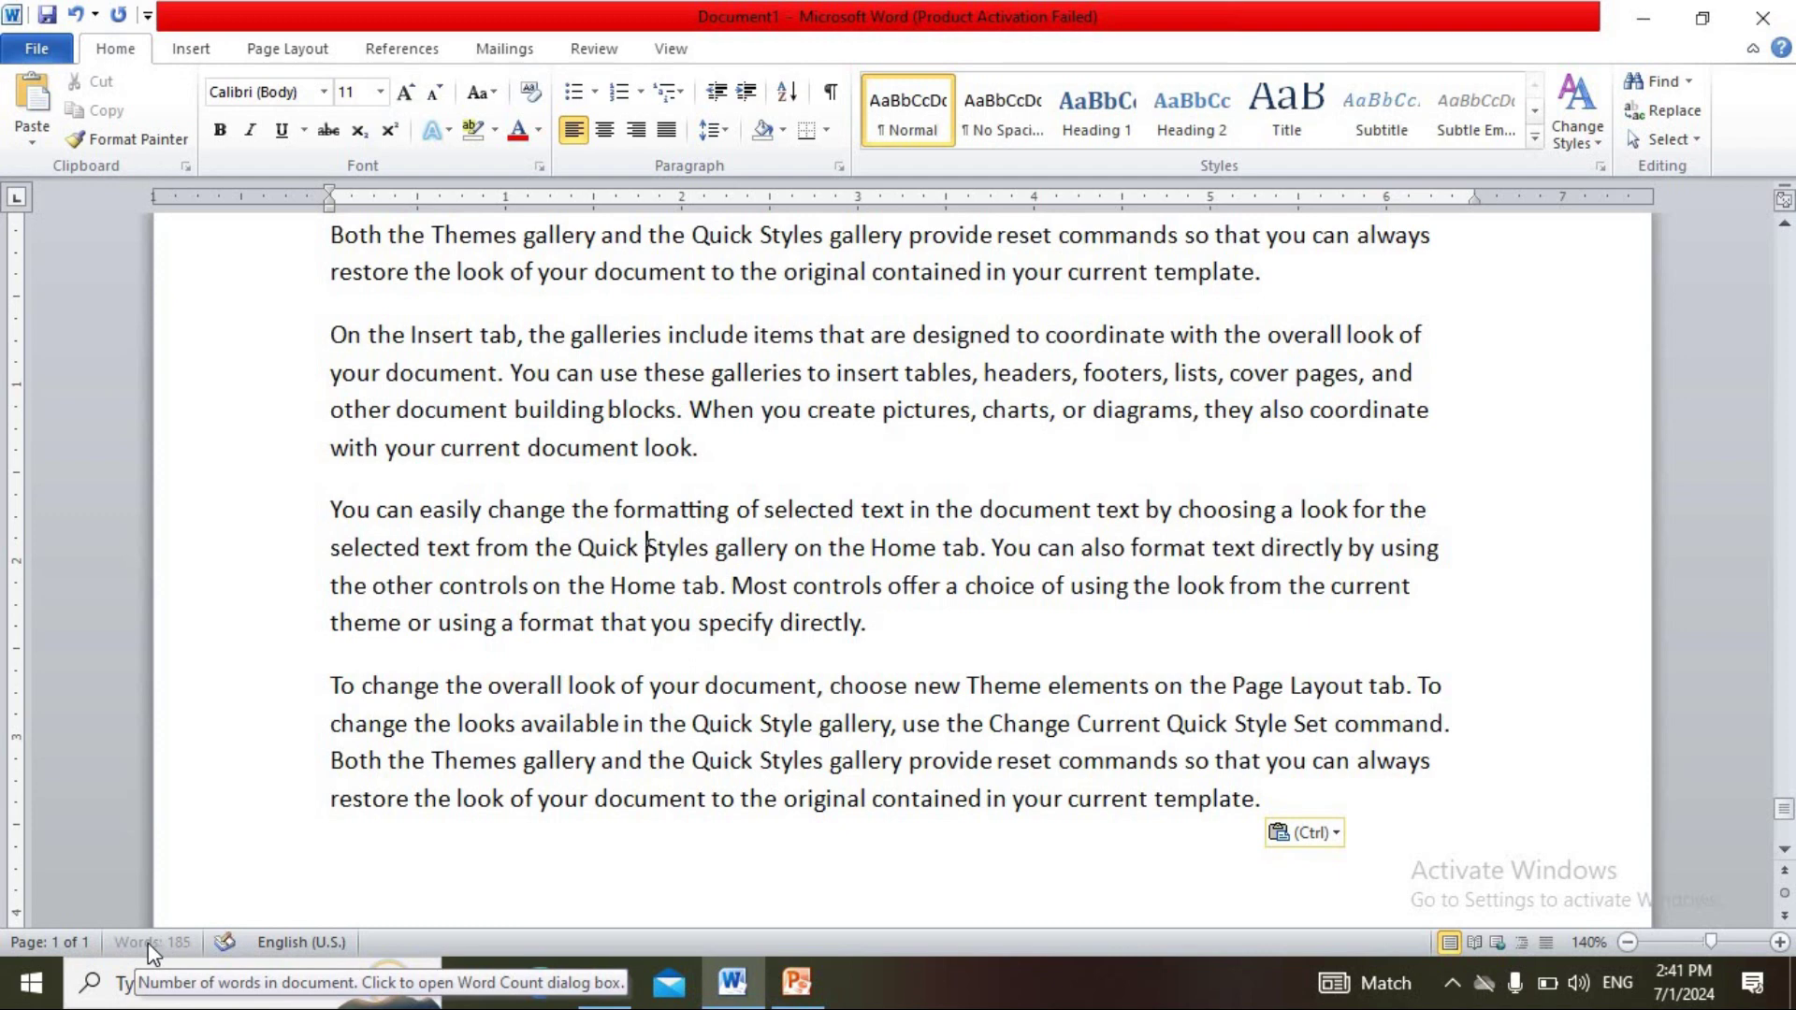
pyautogui.click(384, 761)
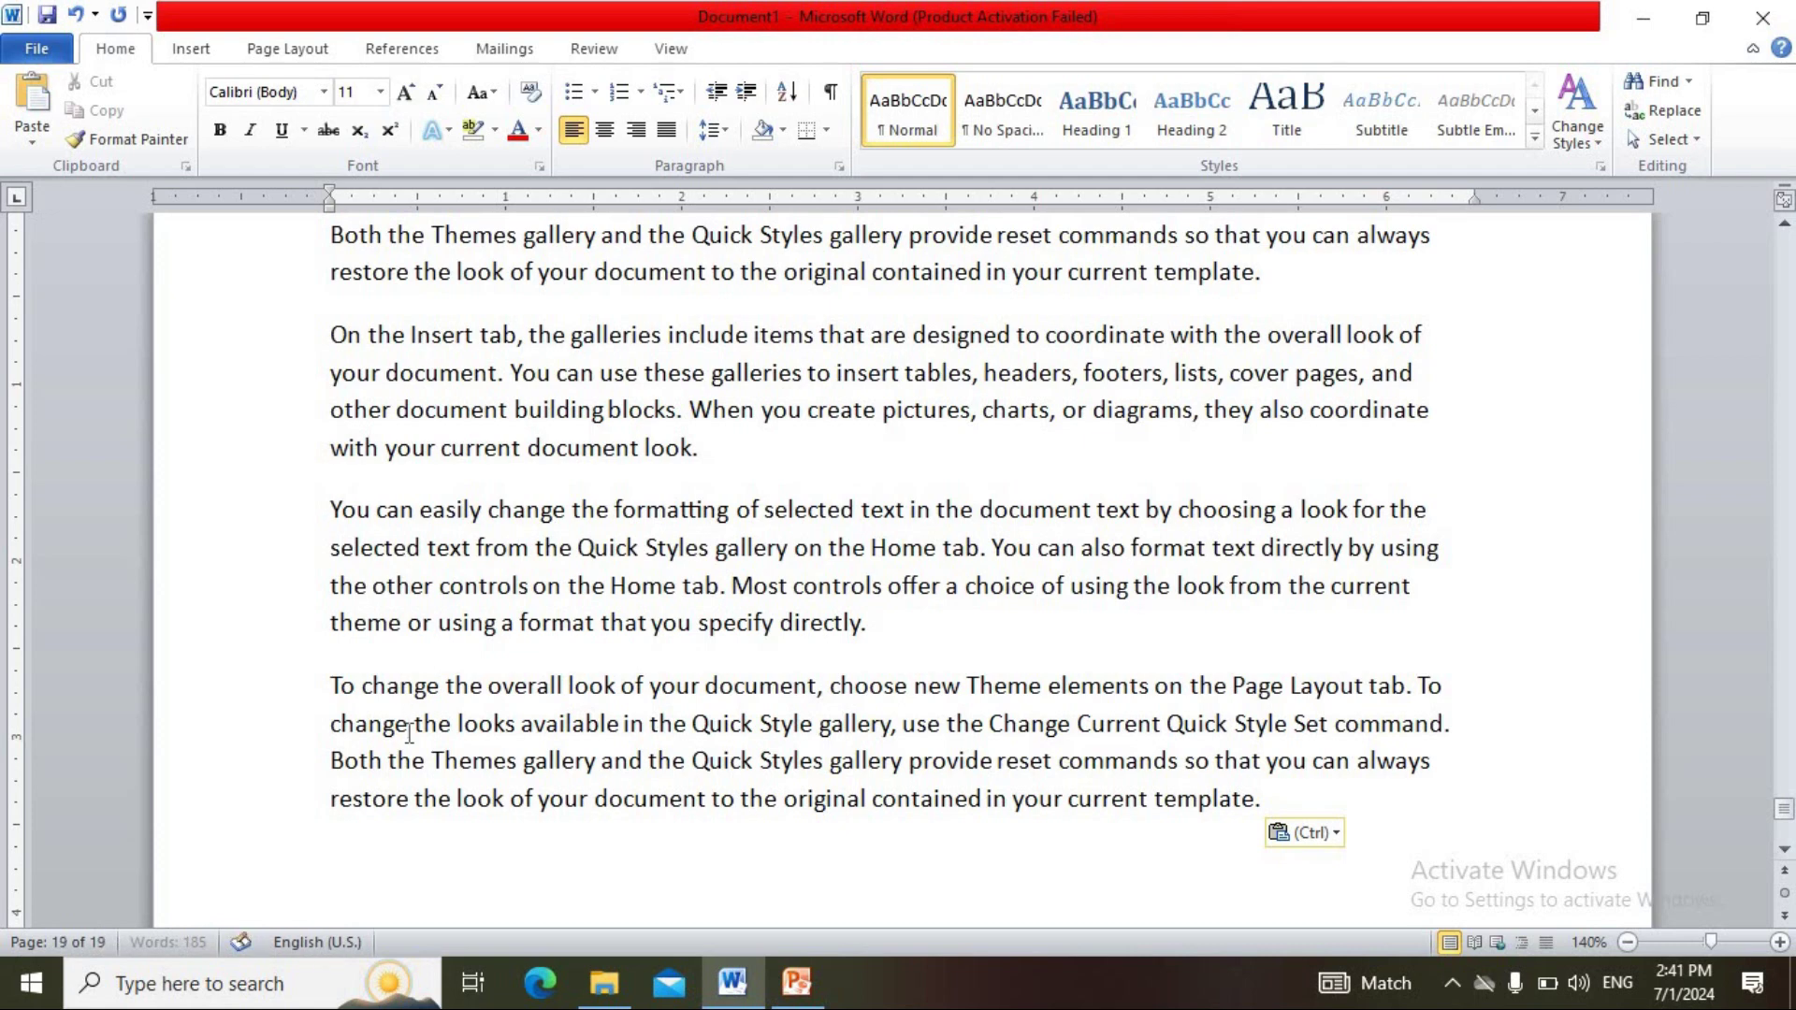
pyautogui.click(409, 732)
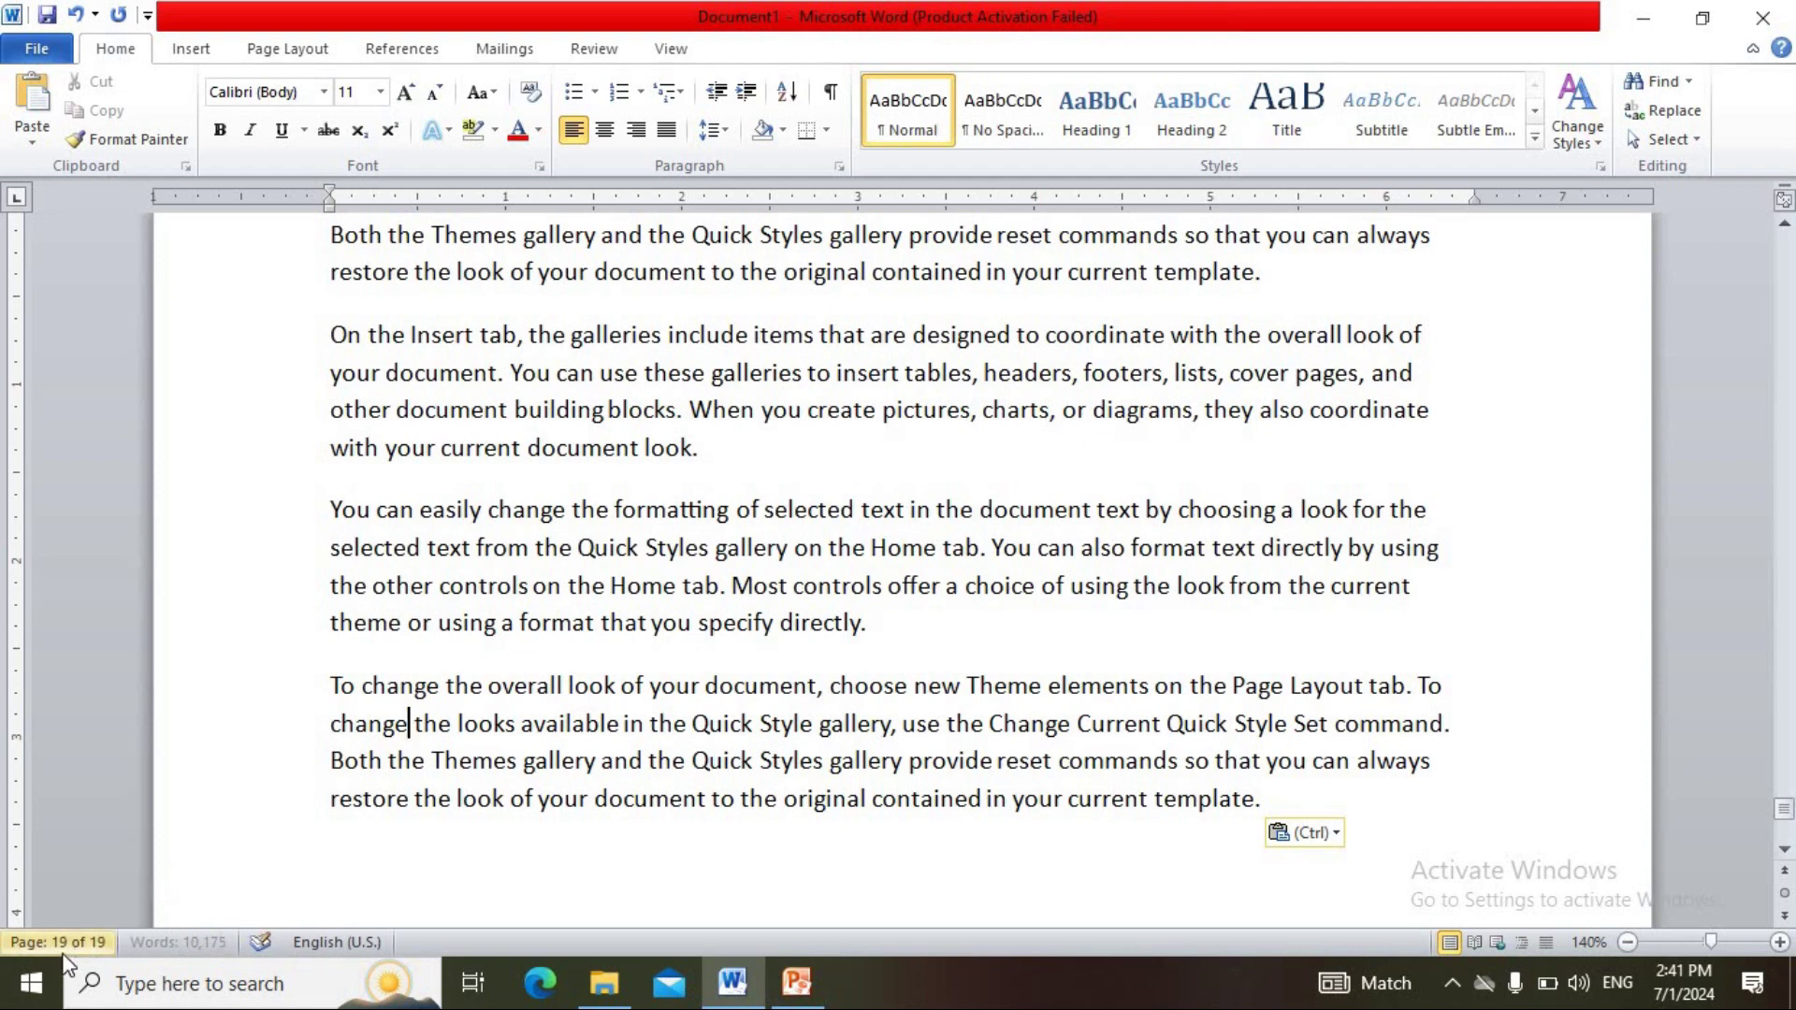
pyautogui.click(719, 464)
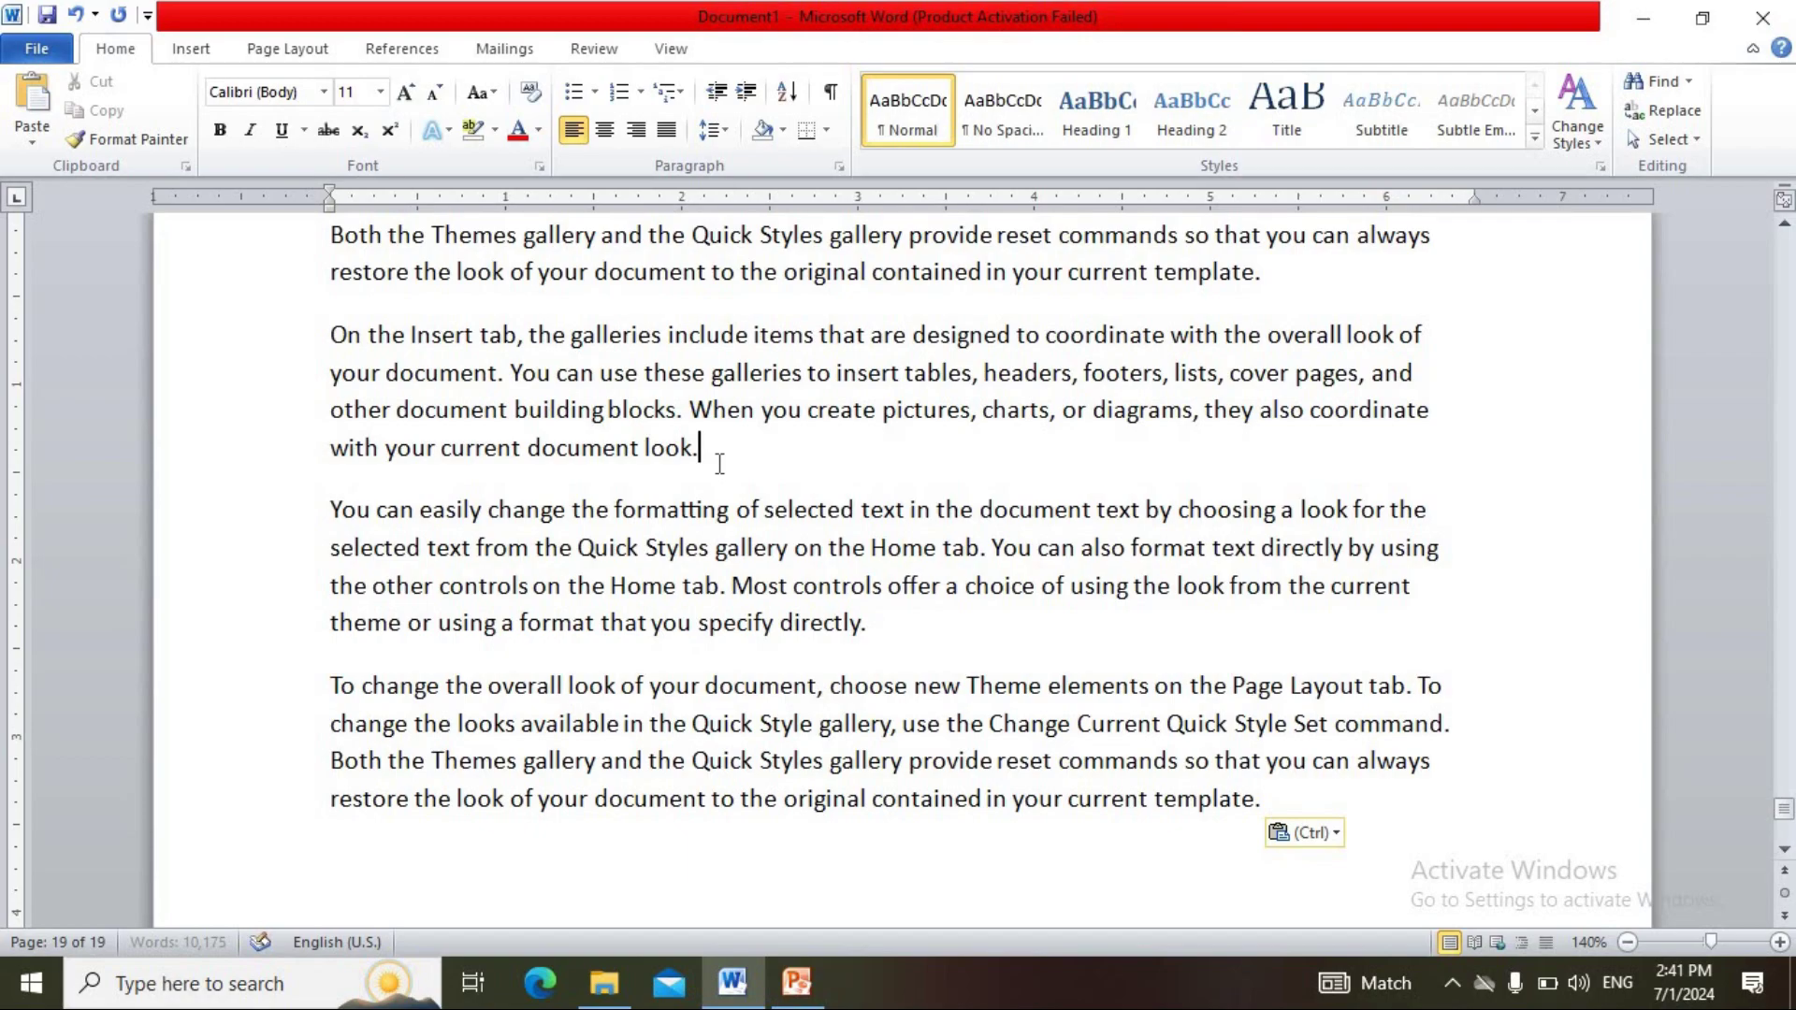
pyautogui.press('Up')
pyautogui.press('Up')
pyautogui.press('Up')
pyautogui.press('Up')
pyautogui.press('Up')
pyautogui.press('Up')
pyautogui.press('Up')
pyautogui.press('Up')
pyautogui.press('Up')
pyautogui.press('Up')
pyautogui.press('Up')
pyautogui.press('Up')
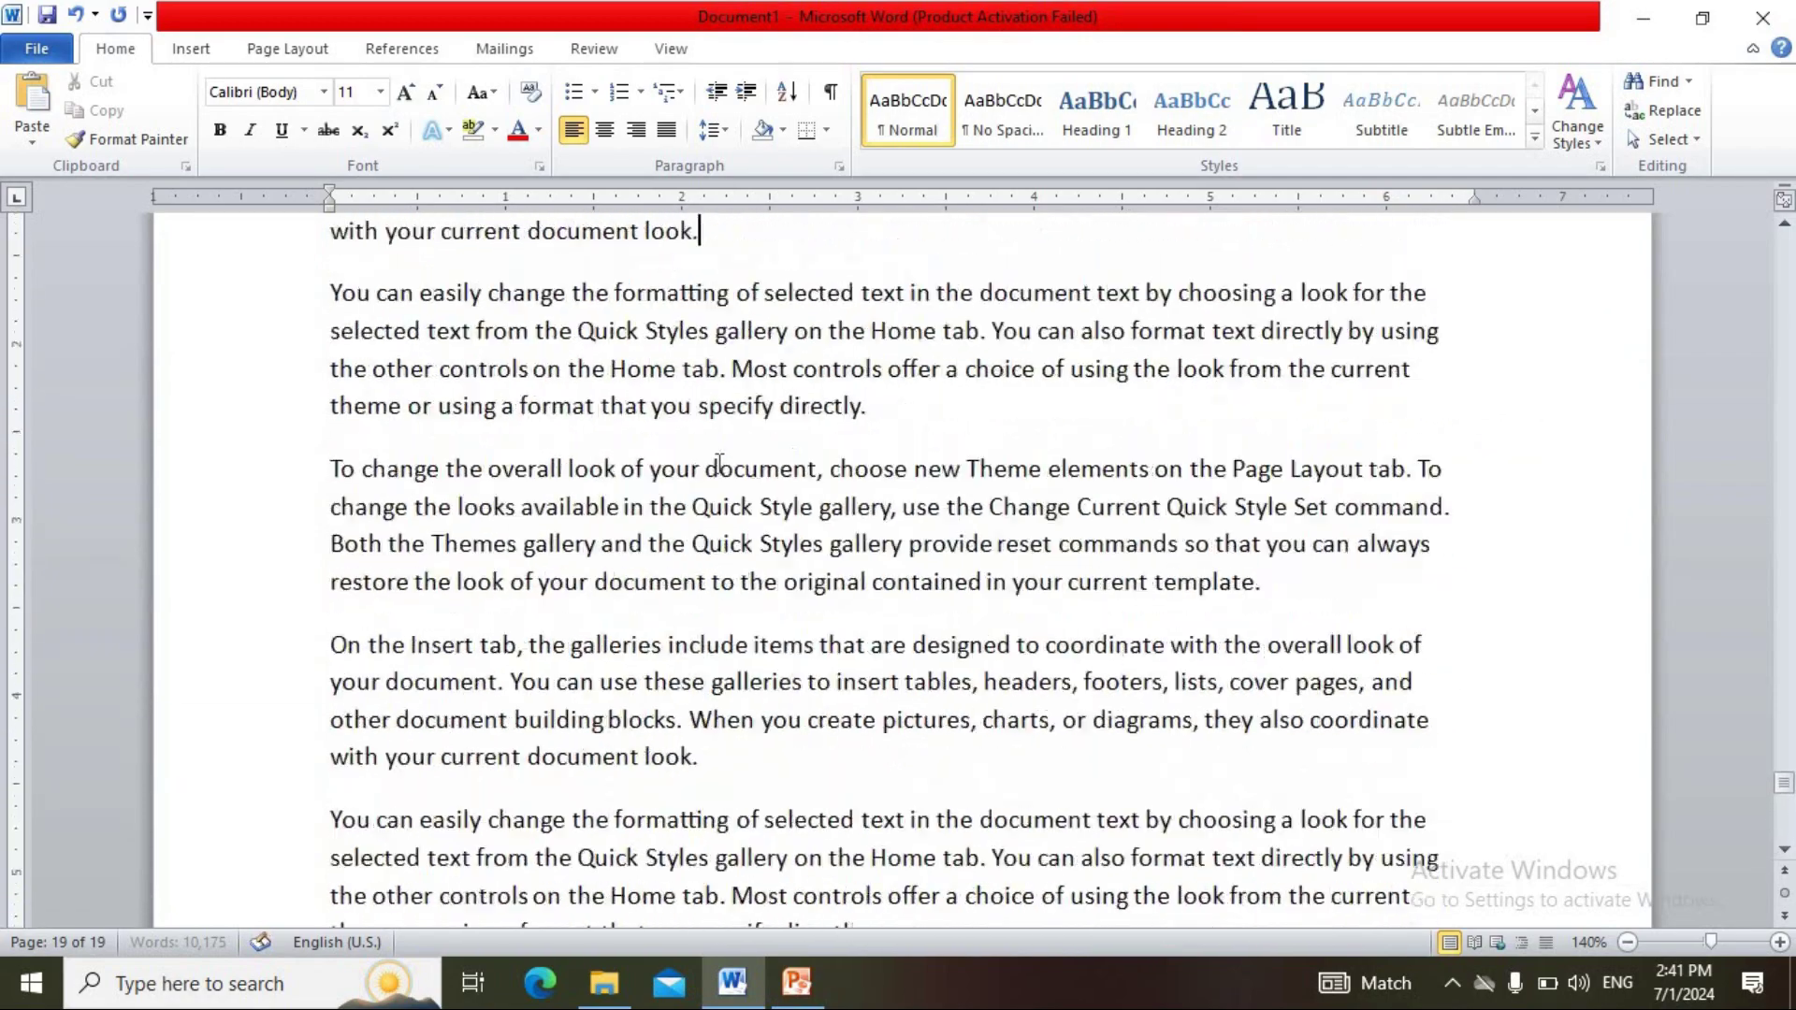
pyautogui.press('Down')
pyautogui.press('Down')
pyautogui.press('Down')
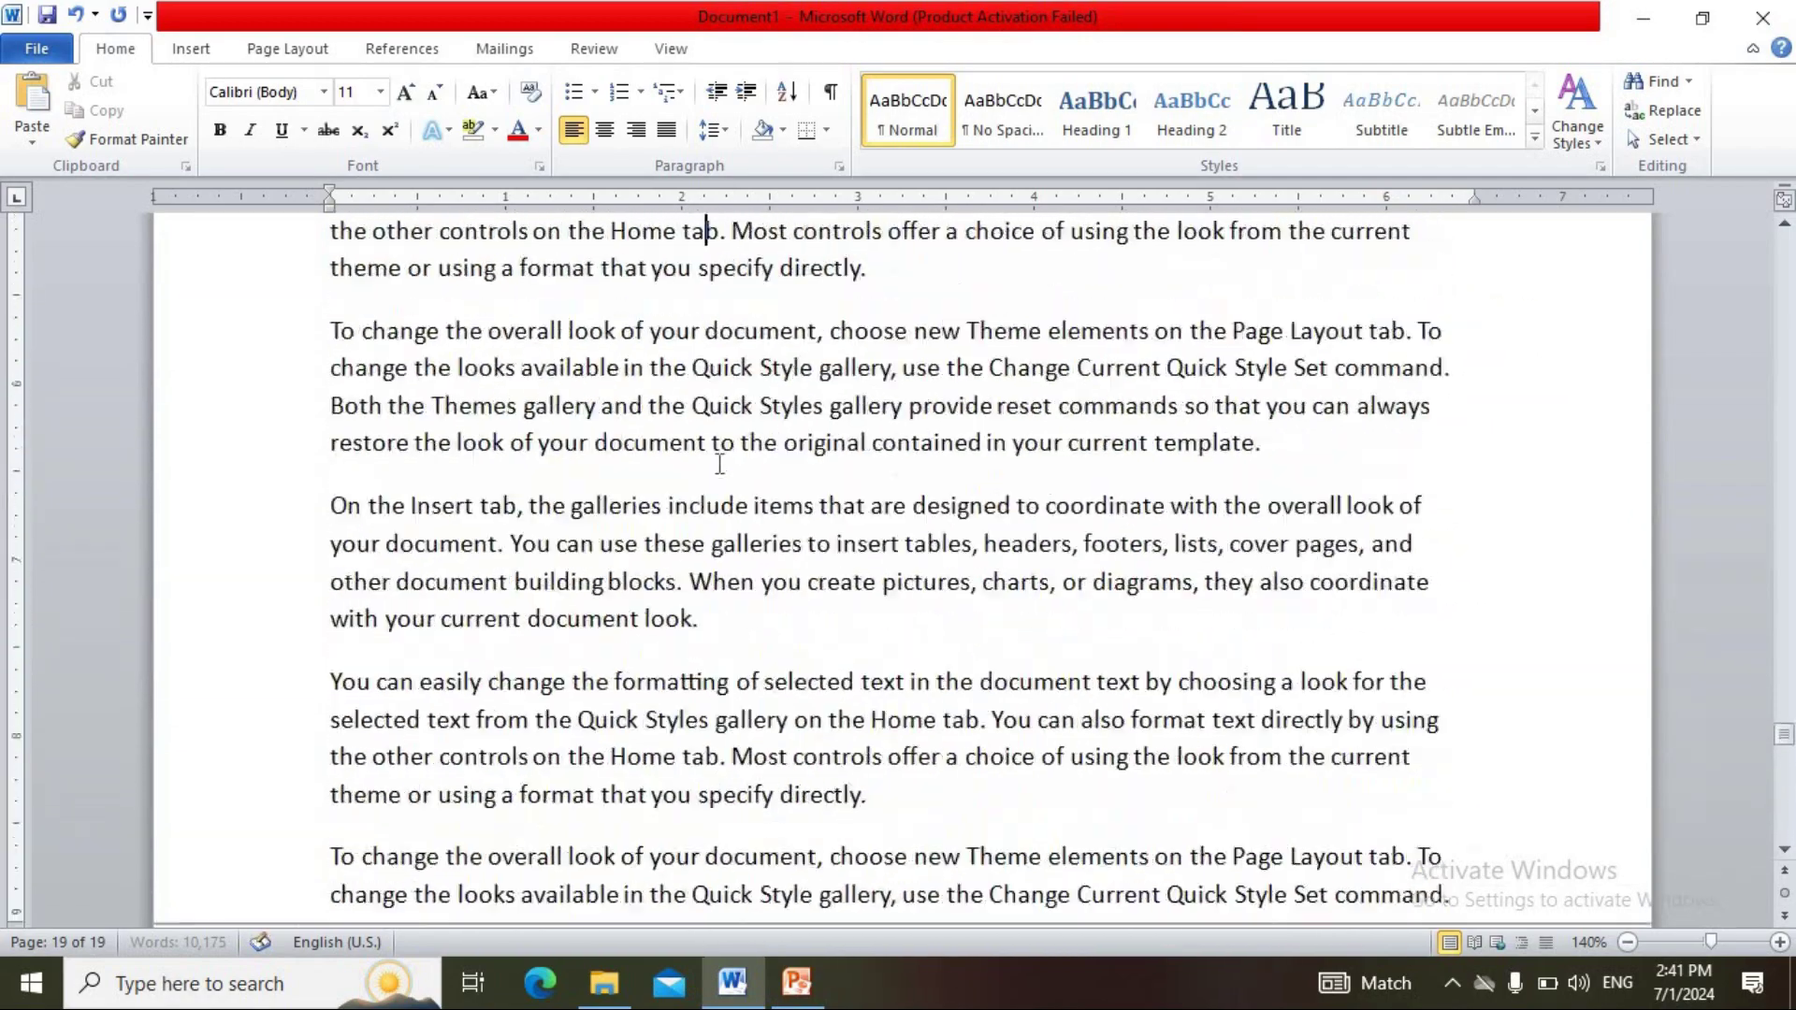
pyautogui.scroll(-2, 719, 464)
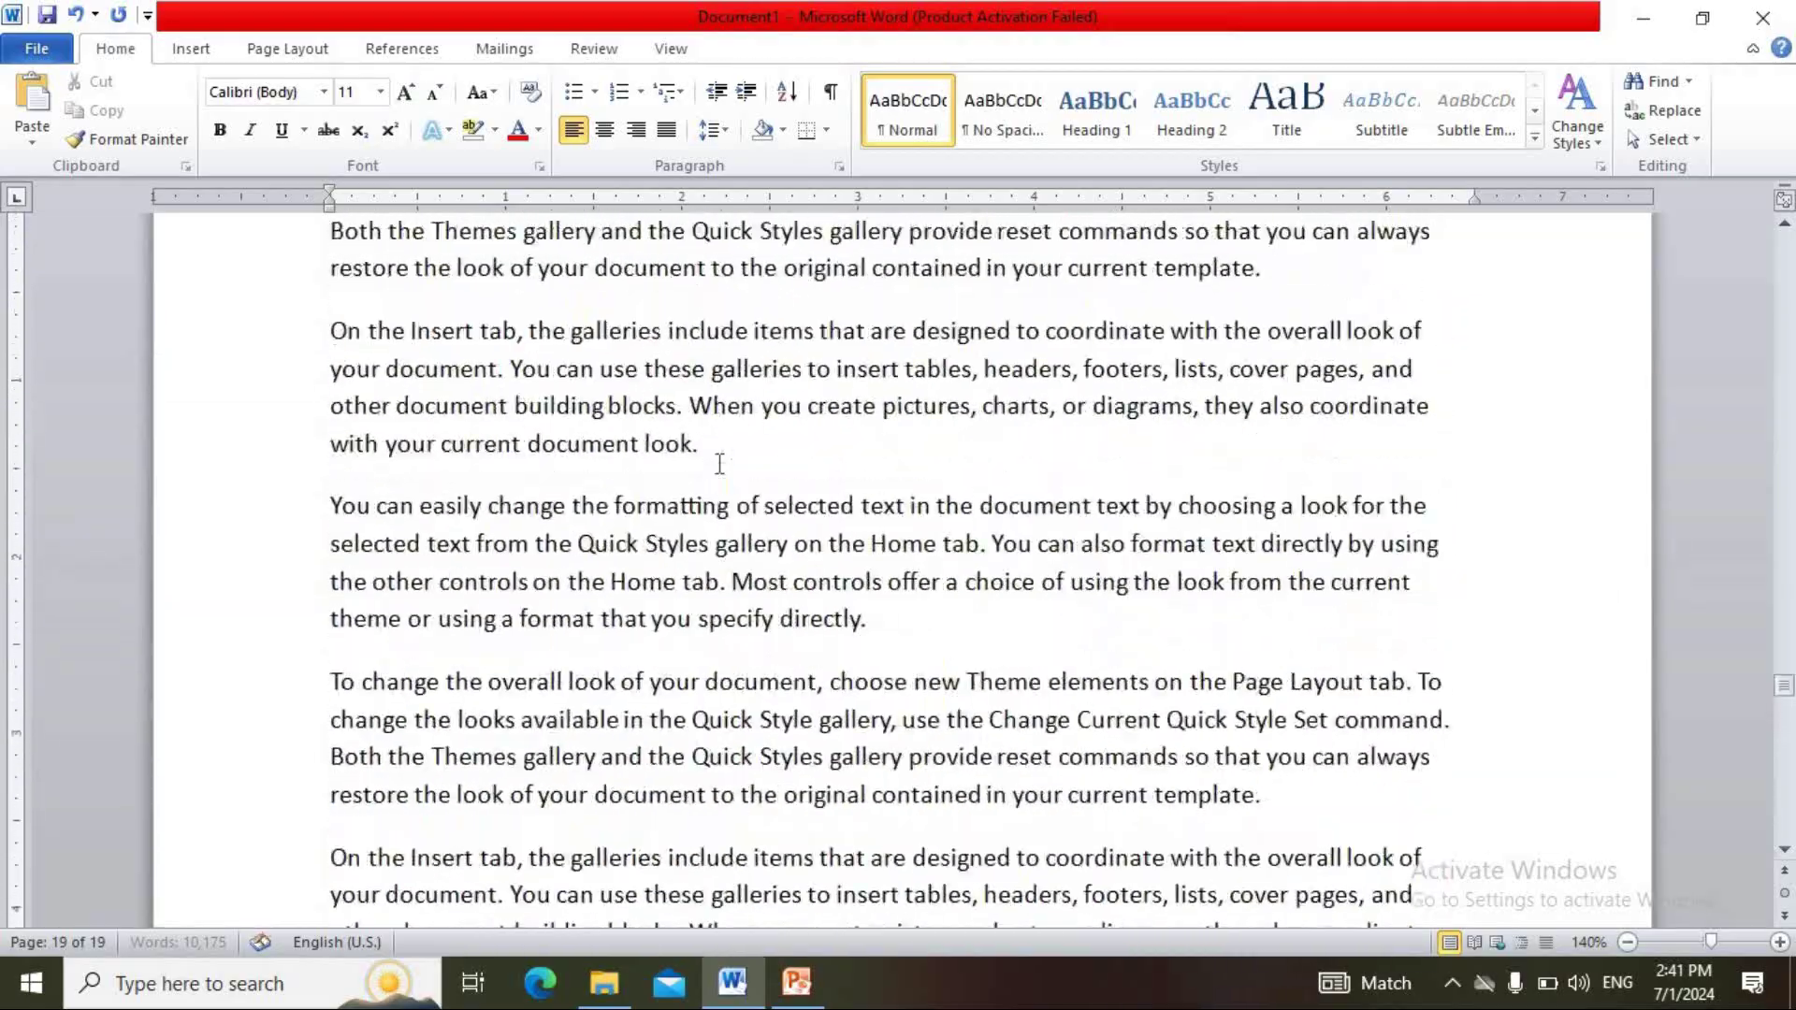
pyautogui.press('Up')
pyautogui.press('Up')
pyautogui.press('Up')
pyautogui.press('Up')
pyautogui.press('Up')
pyautogui.press('Up')
pyautogui.press('Up')
pyautogui.press('Up')
pyautogui.press('Up')
pyautogui.press('Up')
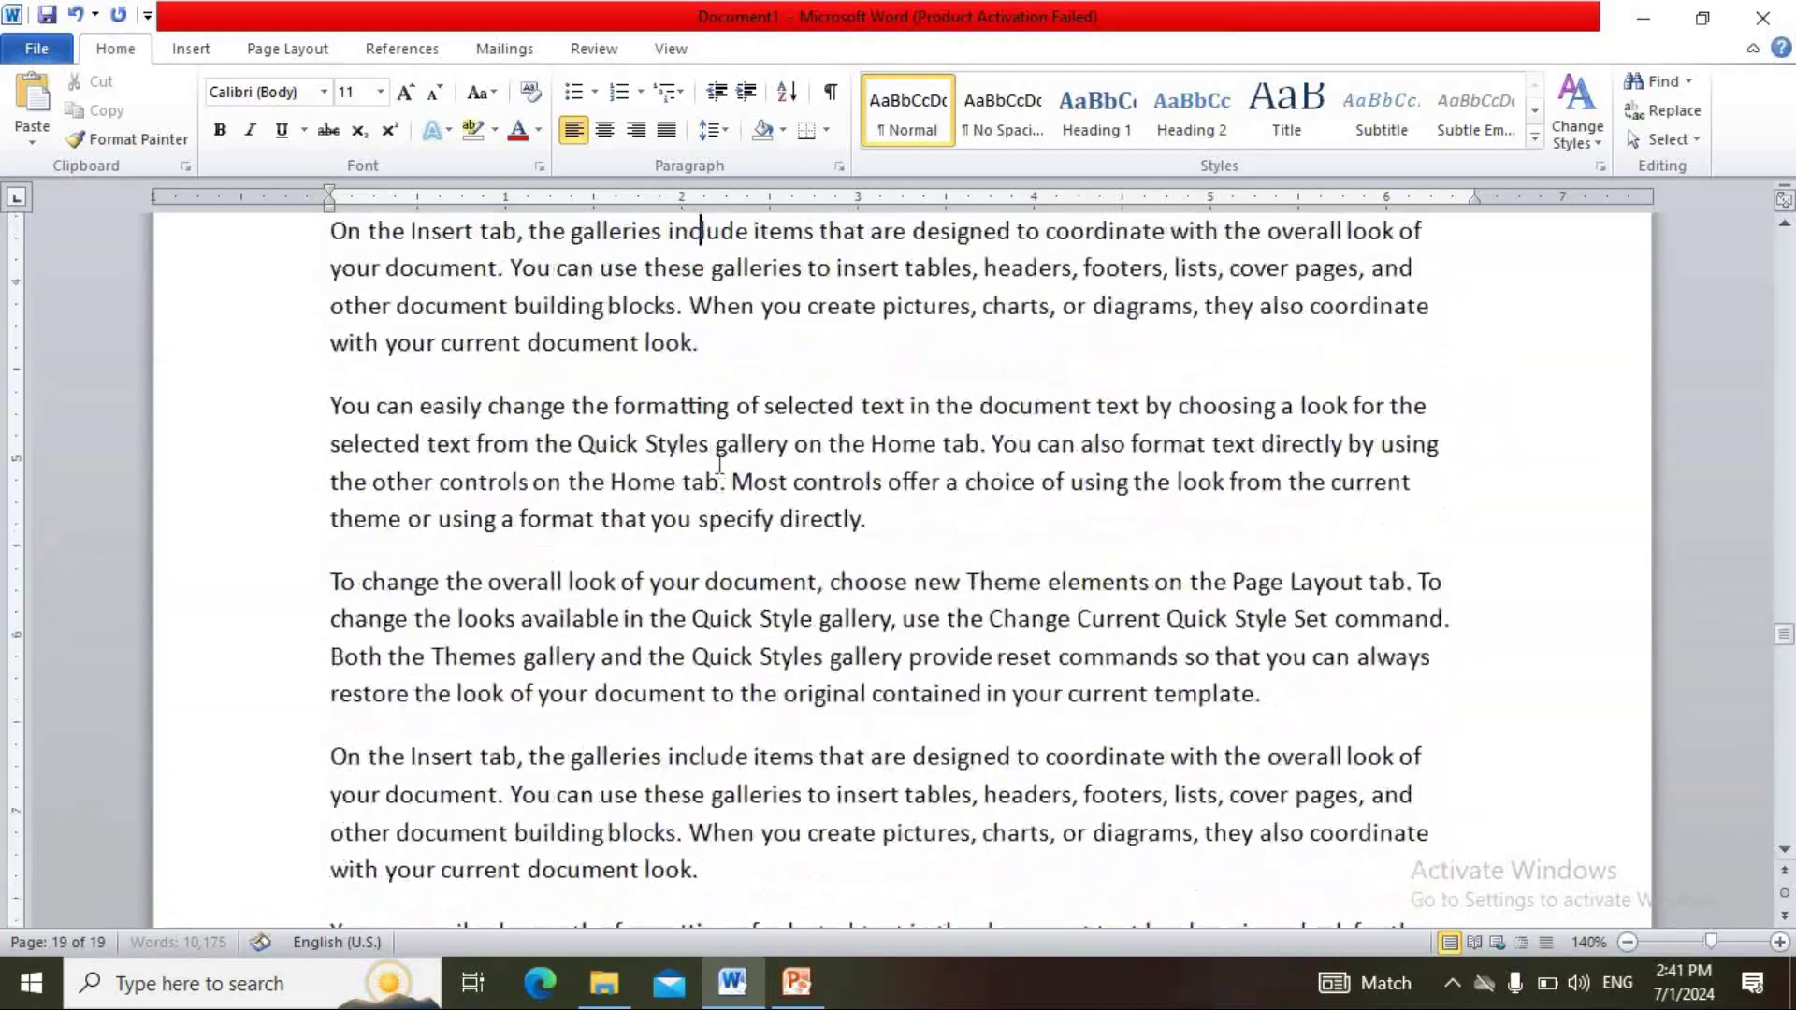
pyautogui.press('Up')
pyautogui.press('Up')
pyautogui.press('Up')
pyautogui.press('Up')
pyautogui.press('Up')
pyautogui.press('Up')
pyautogui.press('Up')
pyautogui.press('Up')
pyautogui.press('Up')
pyautogui.press('Up')
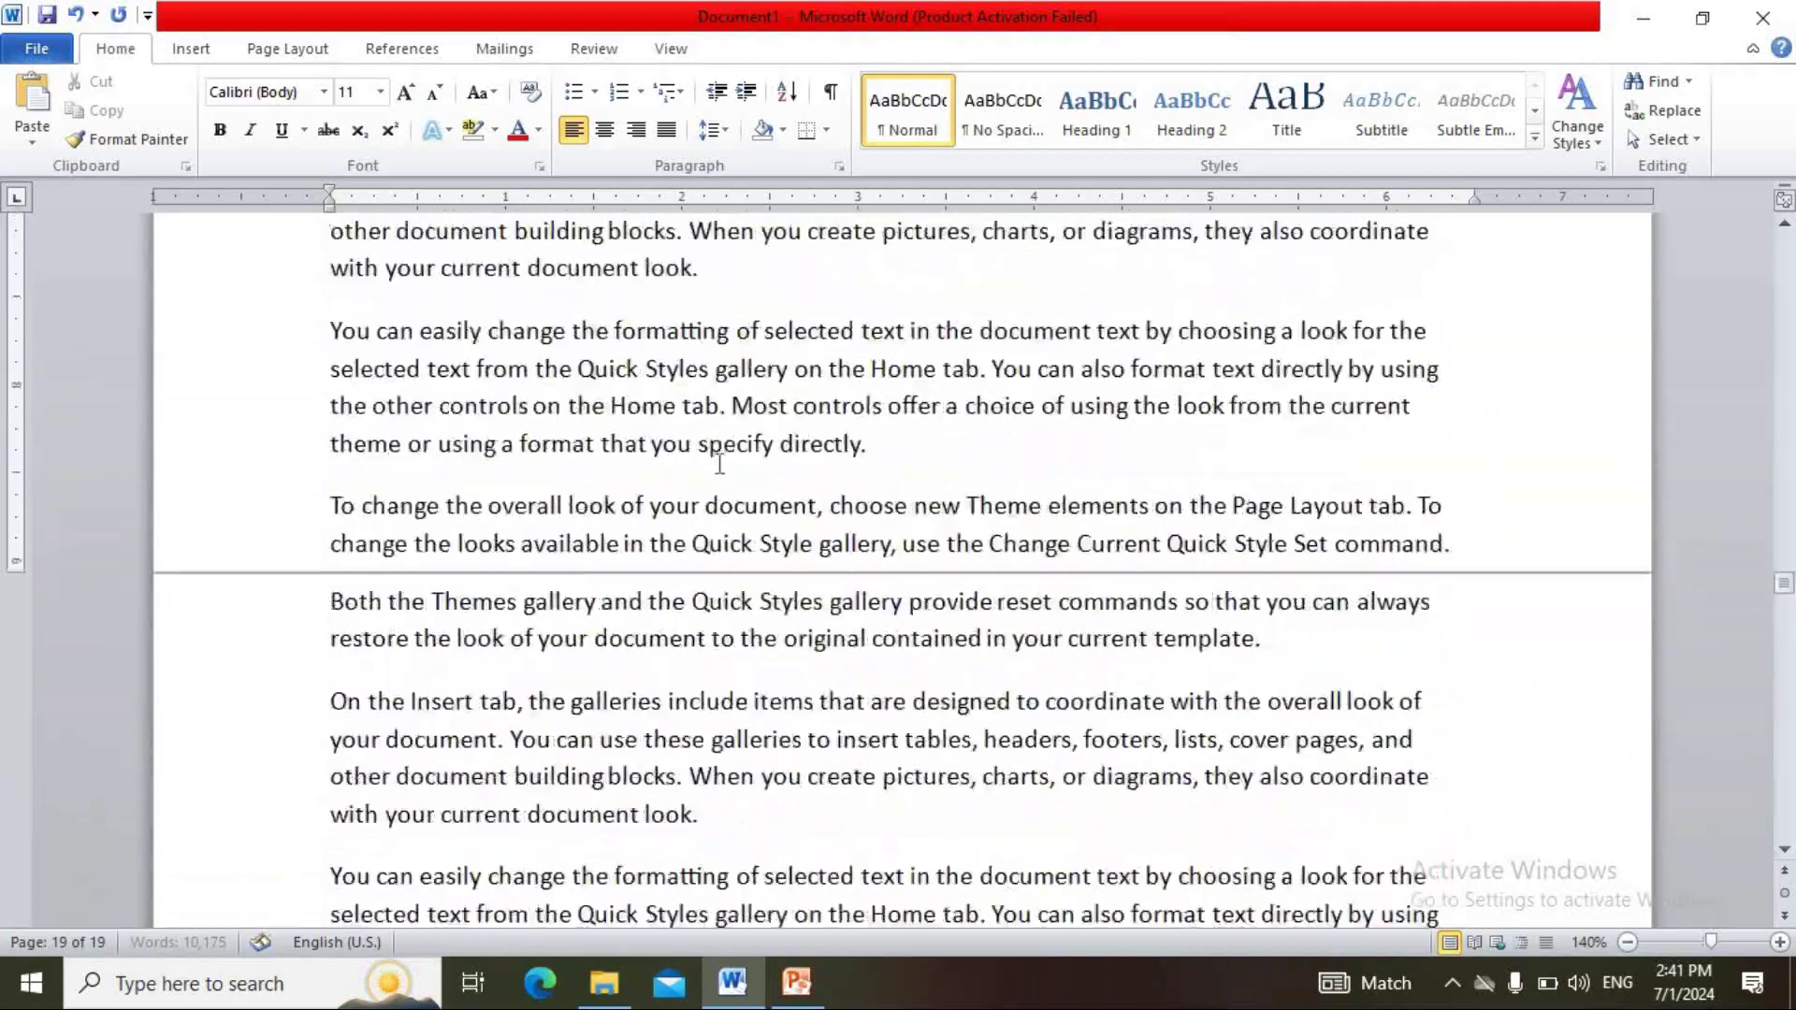
pyautogui.press('Up')
pyautogui.press('Up')
pyautogui.press('Up')
pyautogui.press('Up')
pyautogui.press('Up')
pyautogui.press('Up')
pyautogui.press('Up')
pyautogui.press('Up')
pyautogui.press('Up')
pyautogui.press('Up')
pyautogui.press('Up')
pyautogui.press('Up')
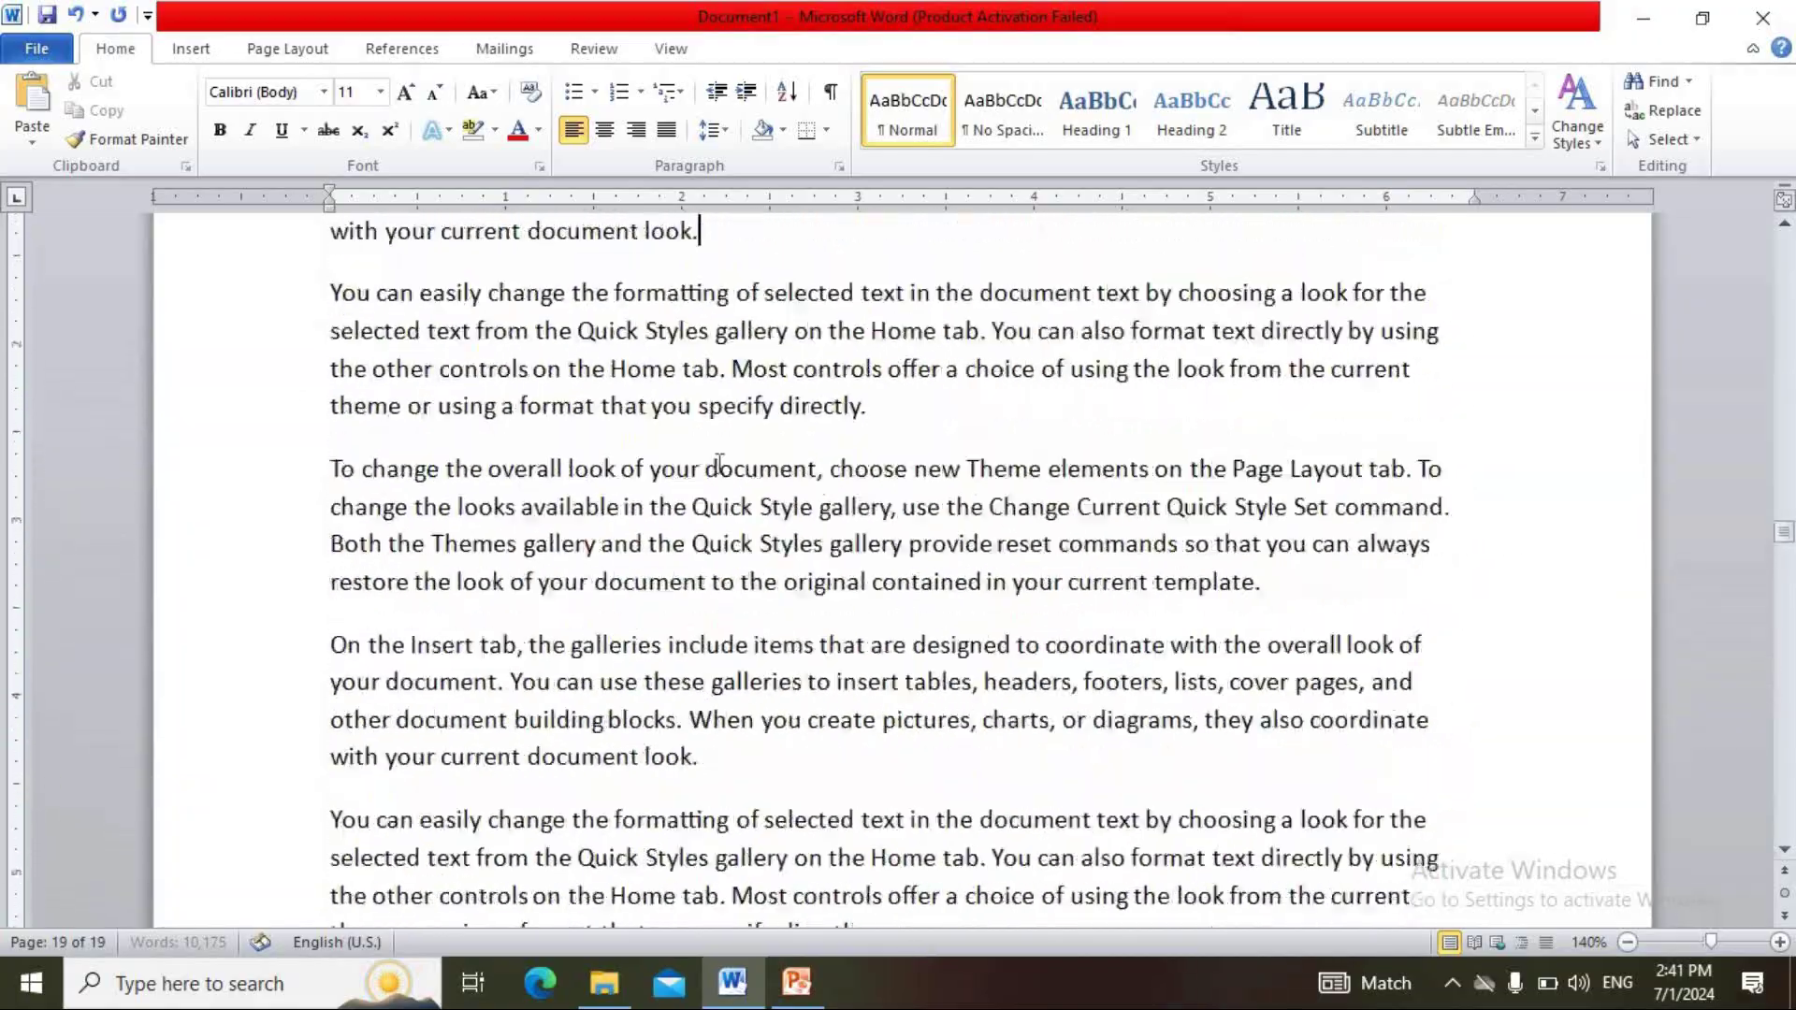
pyautogui.press('Up')
pyautogui.press('Up')
pyautogui.press('Up')
pyautogui.press('Up')
pyautogui.press('Up')
pyautogui.press('Up')
pyautogui.press('Up')
pyautogui.press('Up')
pyautogui.press('Up')
pyautogui.press('Up')
pyautogui.press('Up')
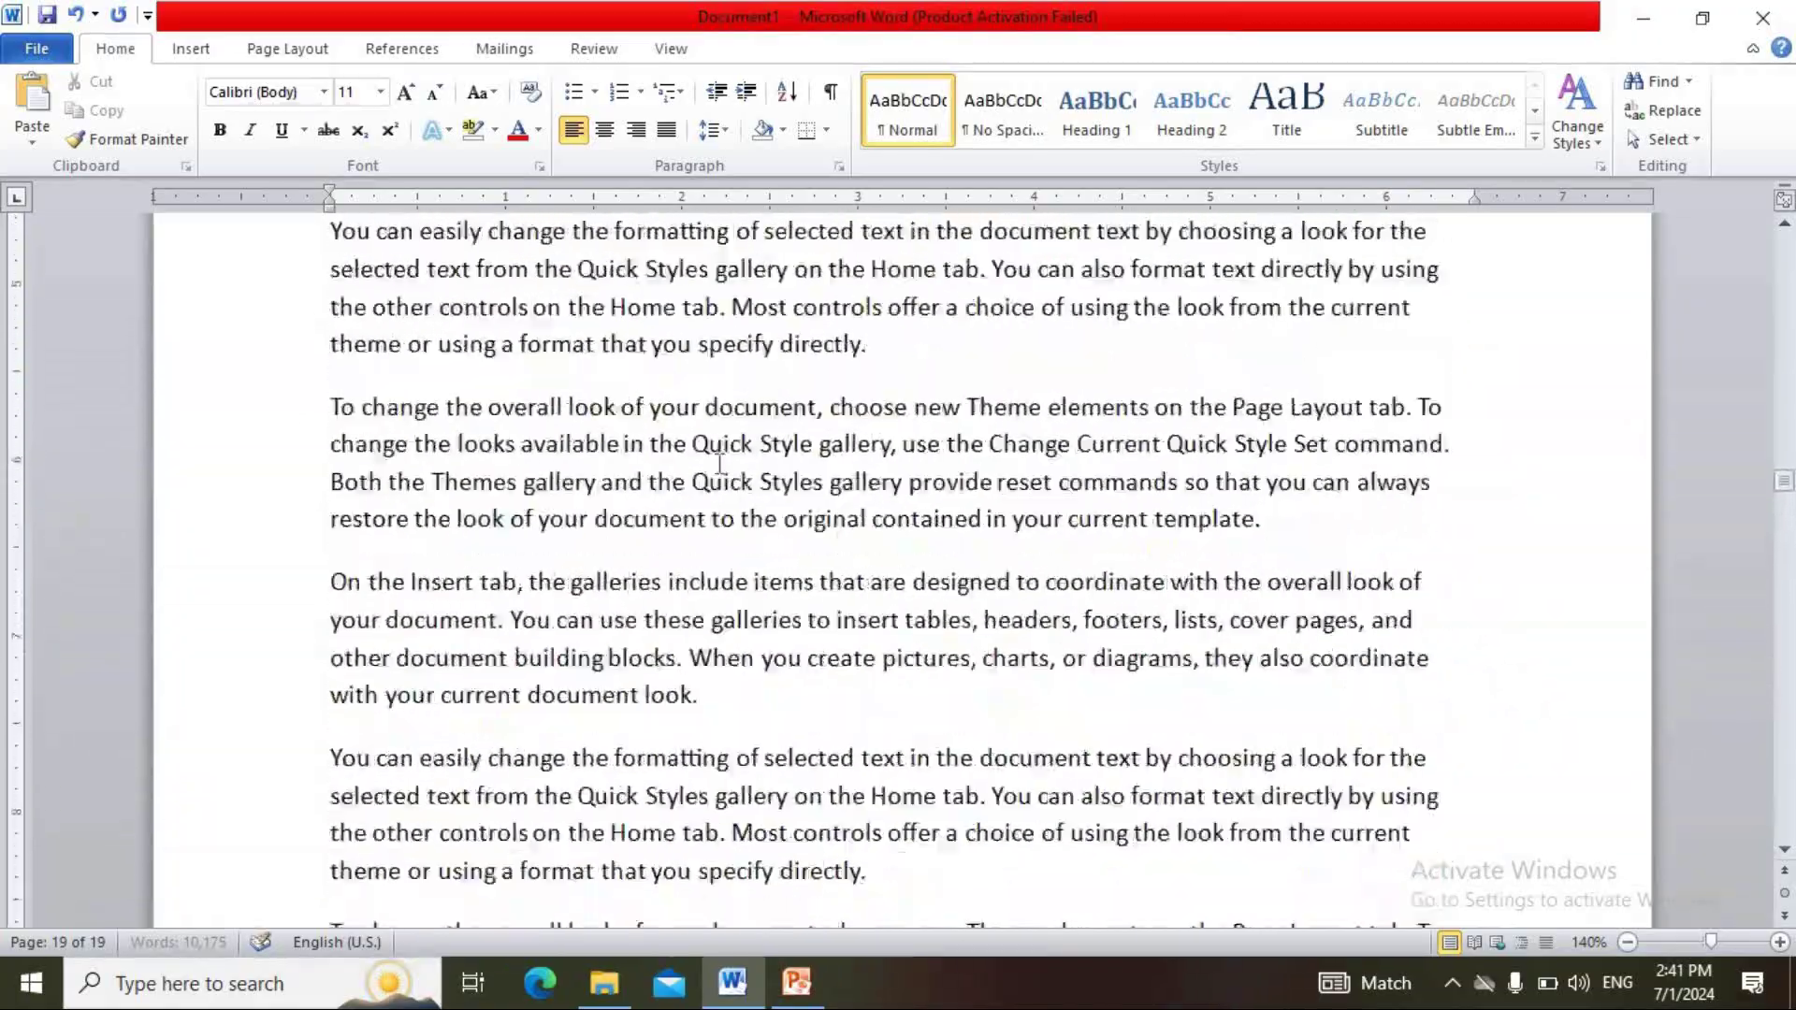
pyautogui.press('Up')
pyautogui.press('Up')
pyautogui.press('Up')
pyautogui.press('Up')
pyautogui.press('Up')
pyautogui.press('Up')
pyautogui.press('Up')
pyautogui.press('Up')
pyautogui.press('Up')
pyautogui.press('Up')
pyautogui.press('Up')
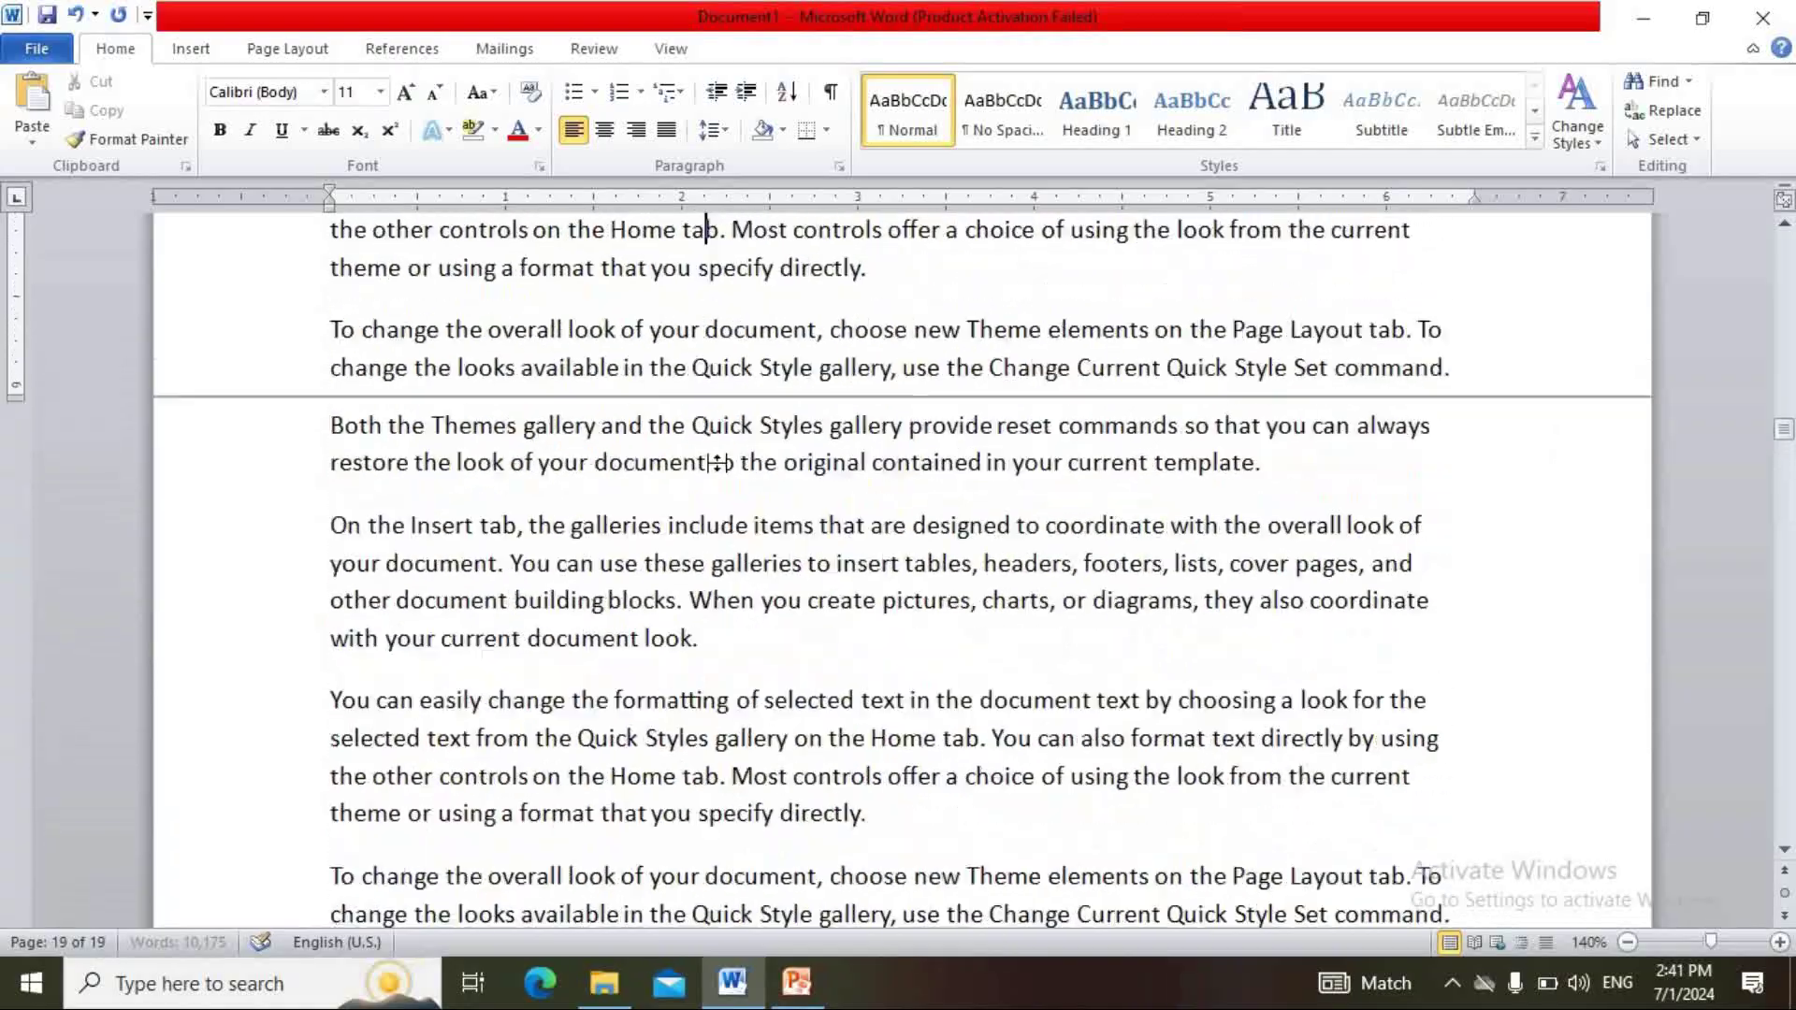
pyautogui.press('Up')
pyautogui.press('Up')
pyautogui.press('Up')
pyautogui.press('Up')
pyautogui.press('Up')
pyautogui.press('Up')
pyautogui.press('Up')
pyautogui.press('Up')
pyautogui.press('Up')
pyautogui.press('Up')
pyautogui.press('Up')
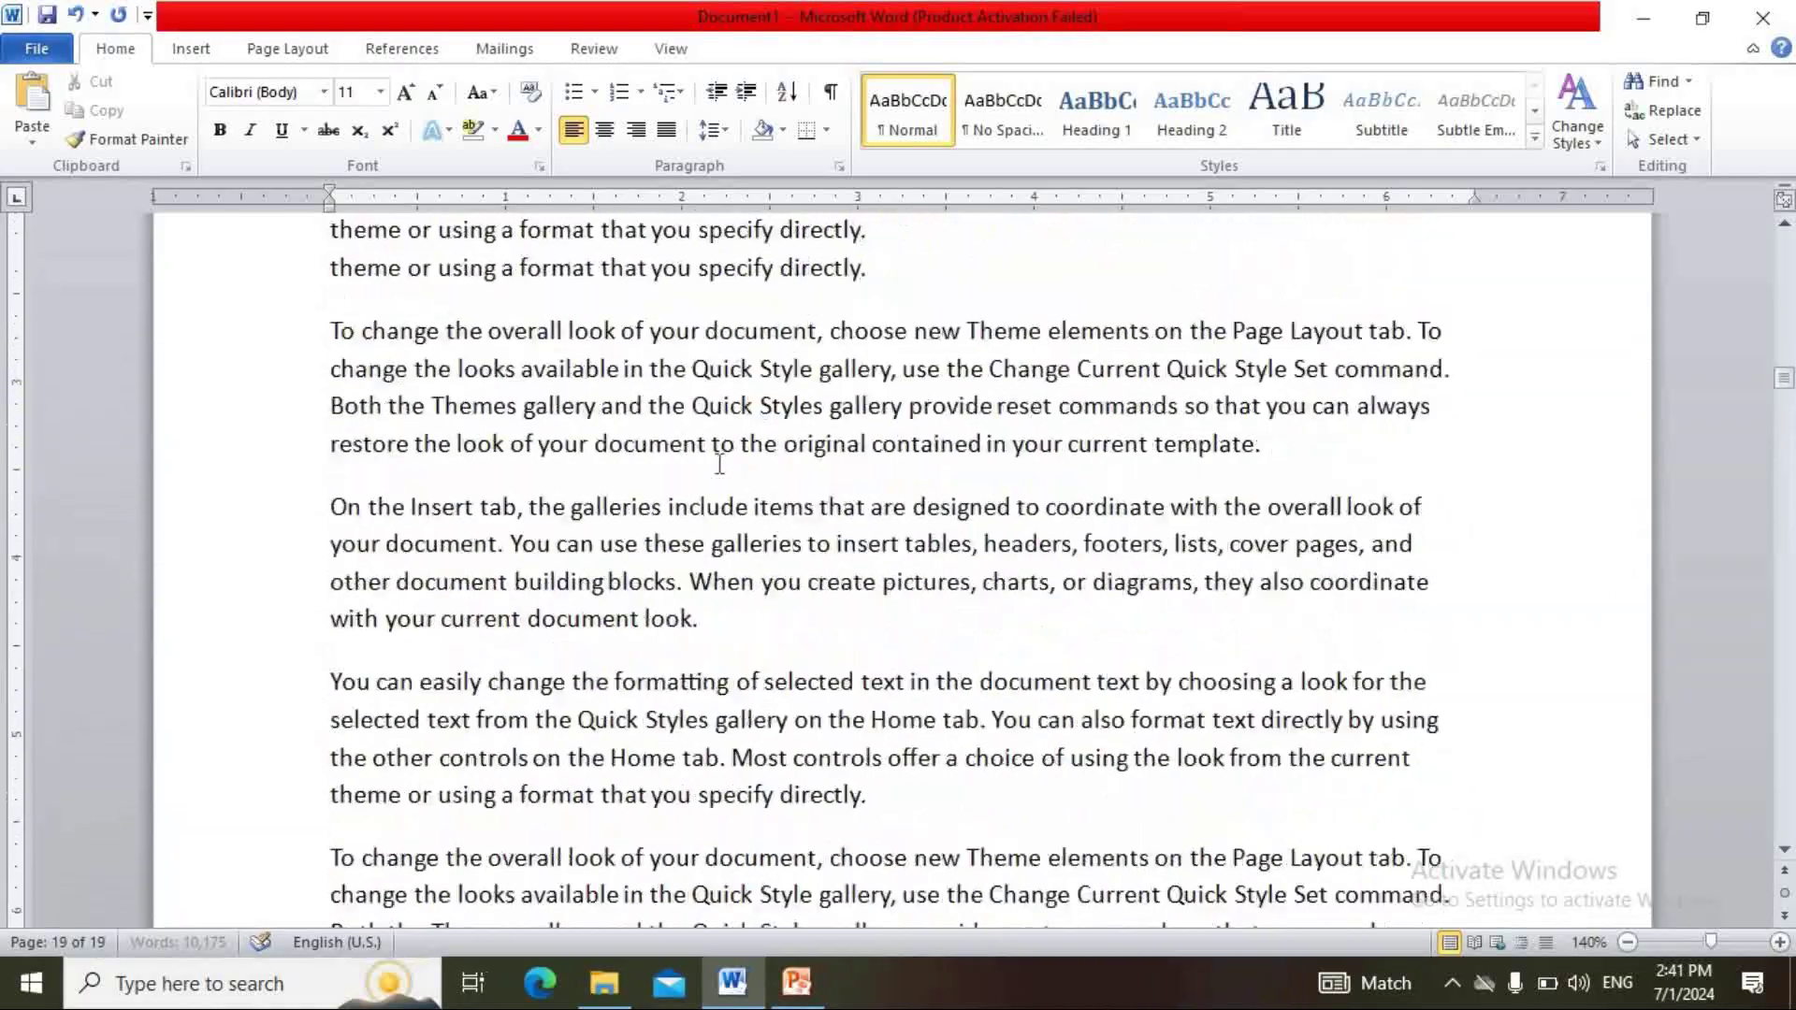
pyautogui.press('Up')
pyautogui.press('Up')
pyautogui.press('Up')
pyautogui.press('Up')
pyautogui.press('Up')
pyautogui.press('Up')
pyautogui.press('Up')
pyautogui.press('Up')
pyautogui.press('Up')
pyautogui.press('Up')
pyautogui.press('Up')
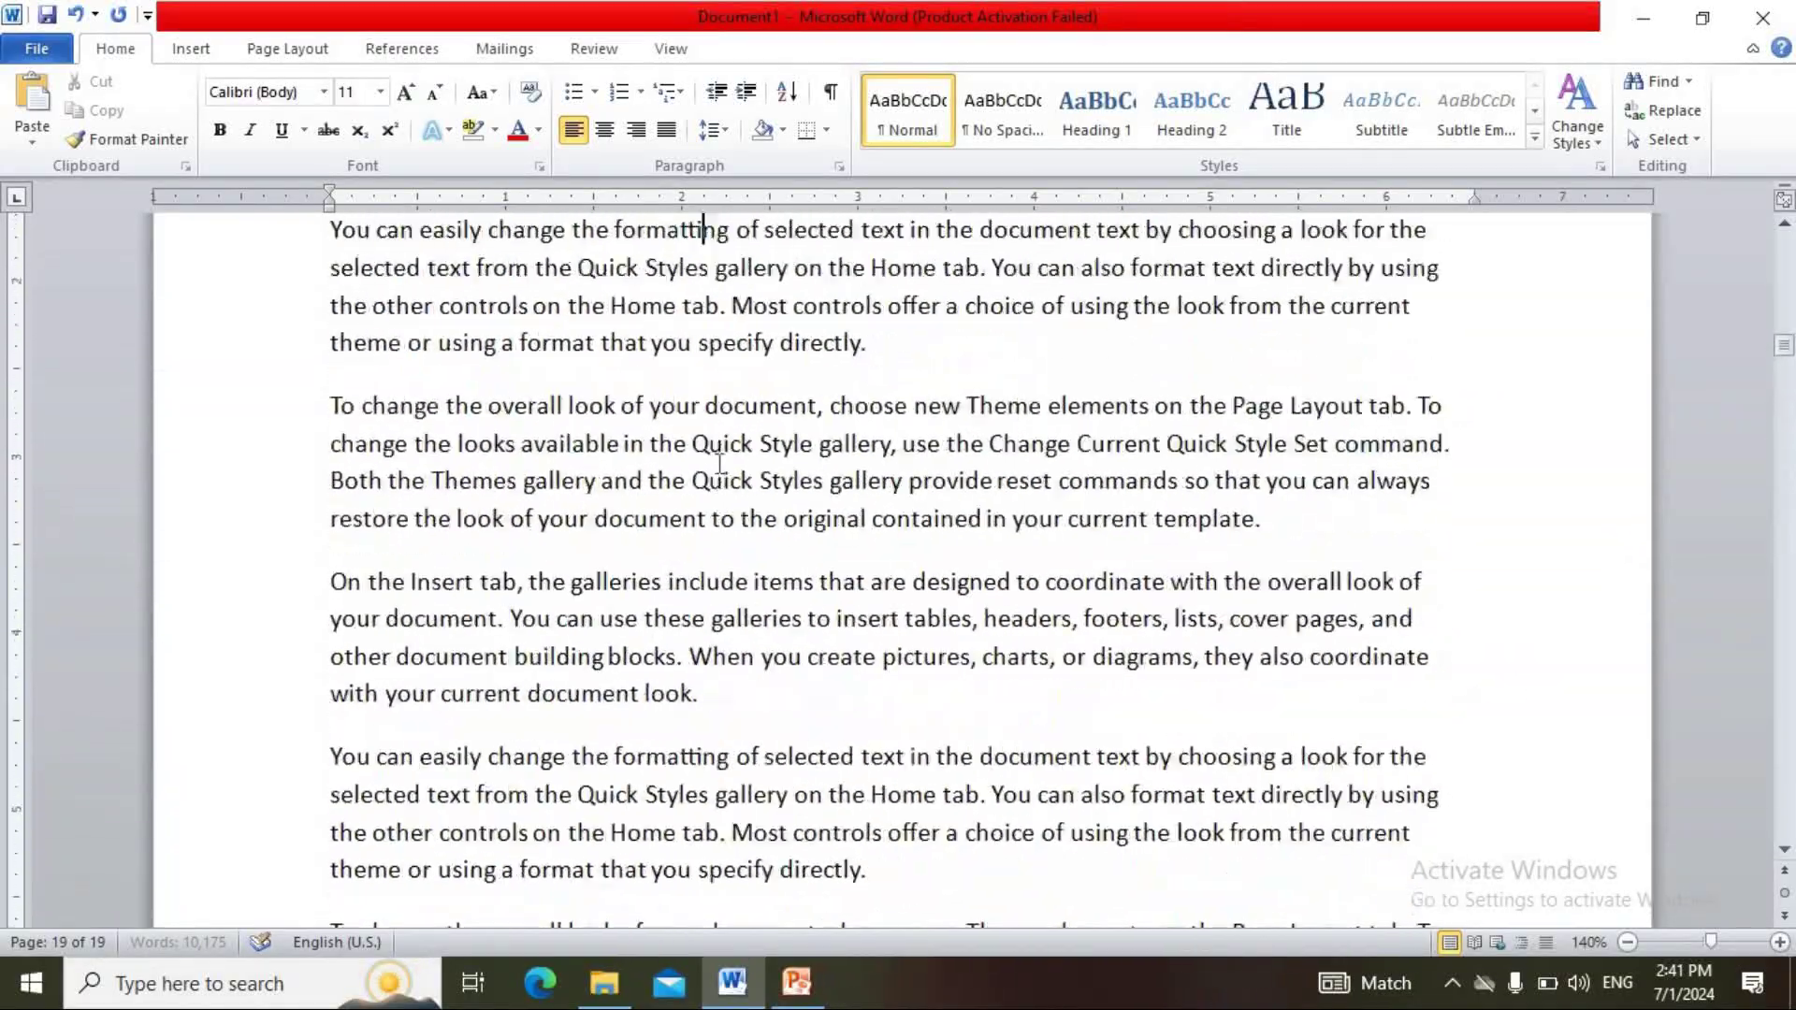
pyautogui.press('Up')
pyautogui.press('Up')
pyautogui.press('Up')
pyautogui.press('Up')
pyautogui.press('Up')
pyautogui.press('Up')
pyautogui.press('Up')
pyautogui.press('Up')
pyautogui.press('Up')
pyautogui.press('Up')
pyautogui.press('Up')
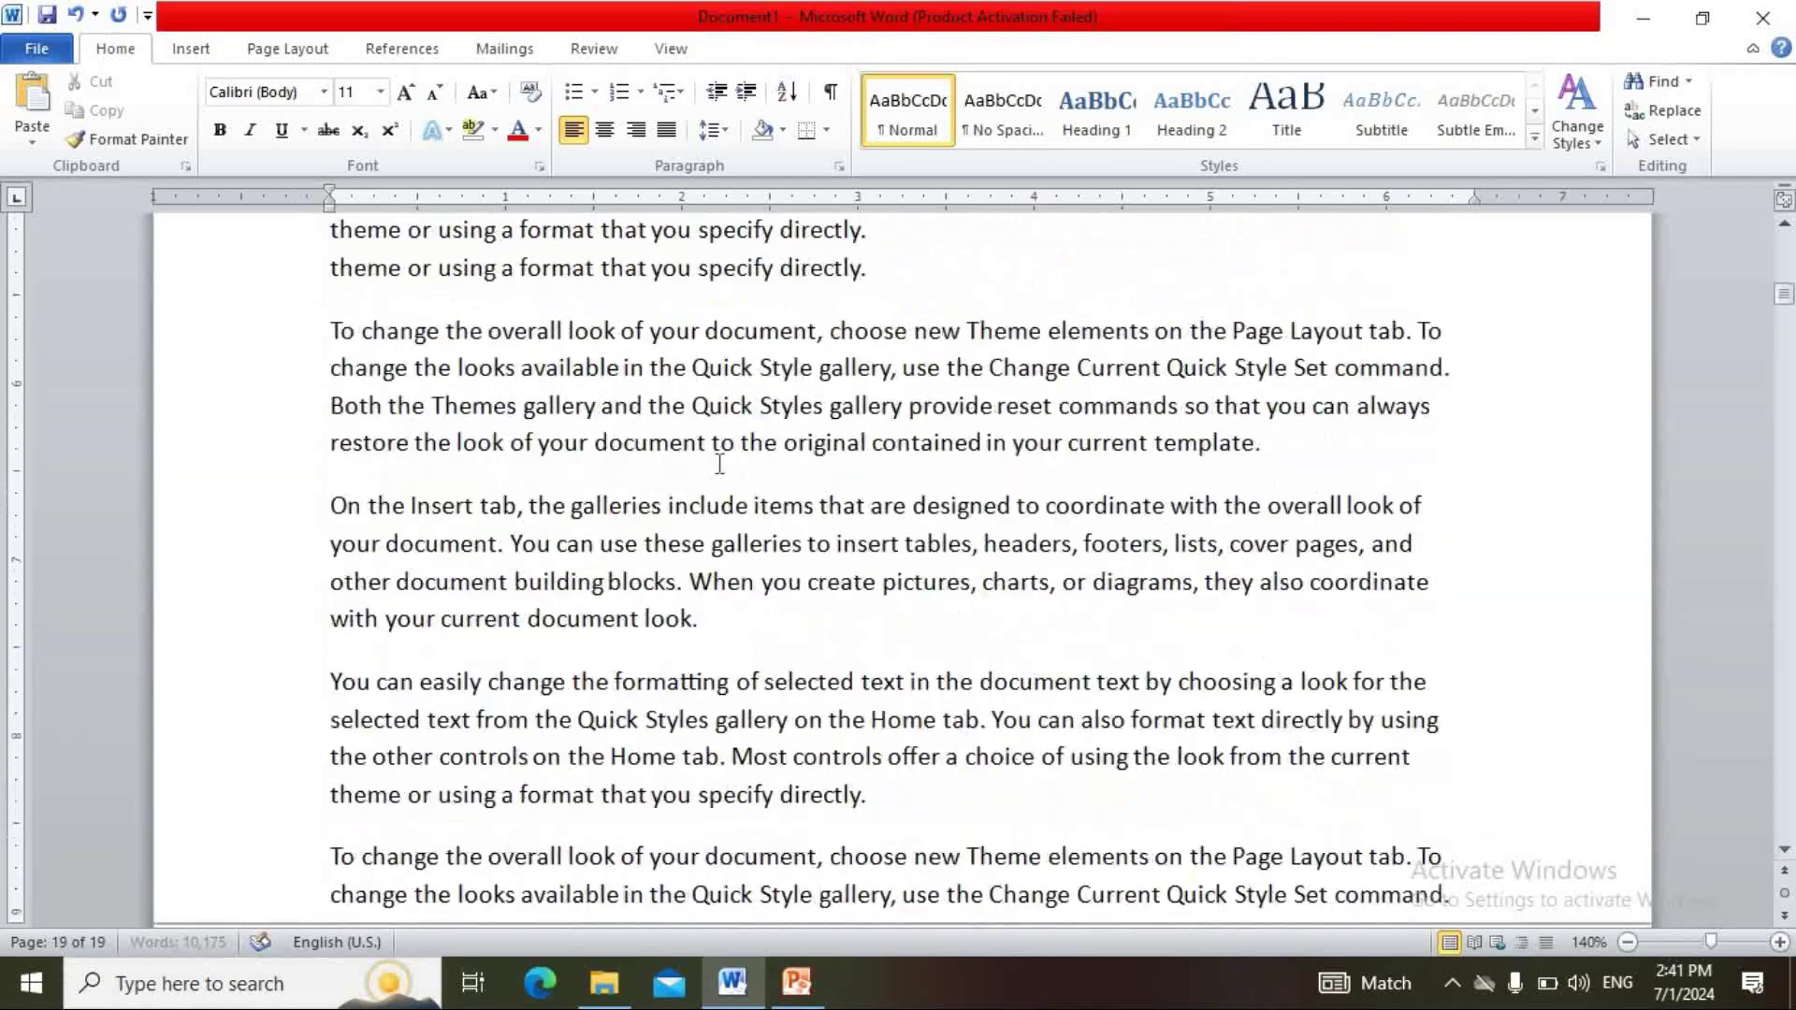
pyautogui.press('Up')
pyautogui.press('Up')
pyautogui.press('Up')
pyautogui.press('Up')
pyautogui.press('Up')
pyautogui.press('Up')
pyautogui.press('Up')
pyautogui.press('Up')
pyautogui.press('Up')
pyautogui.press('Up')
pyautogui.press('Up')
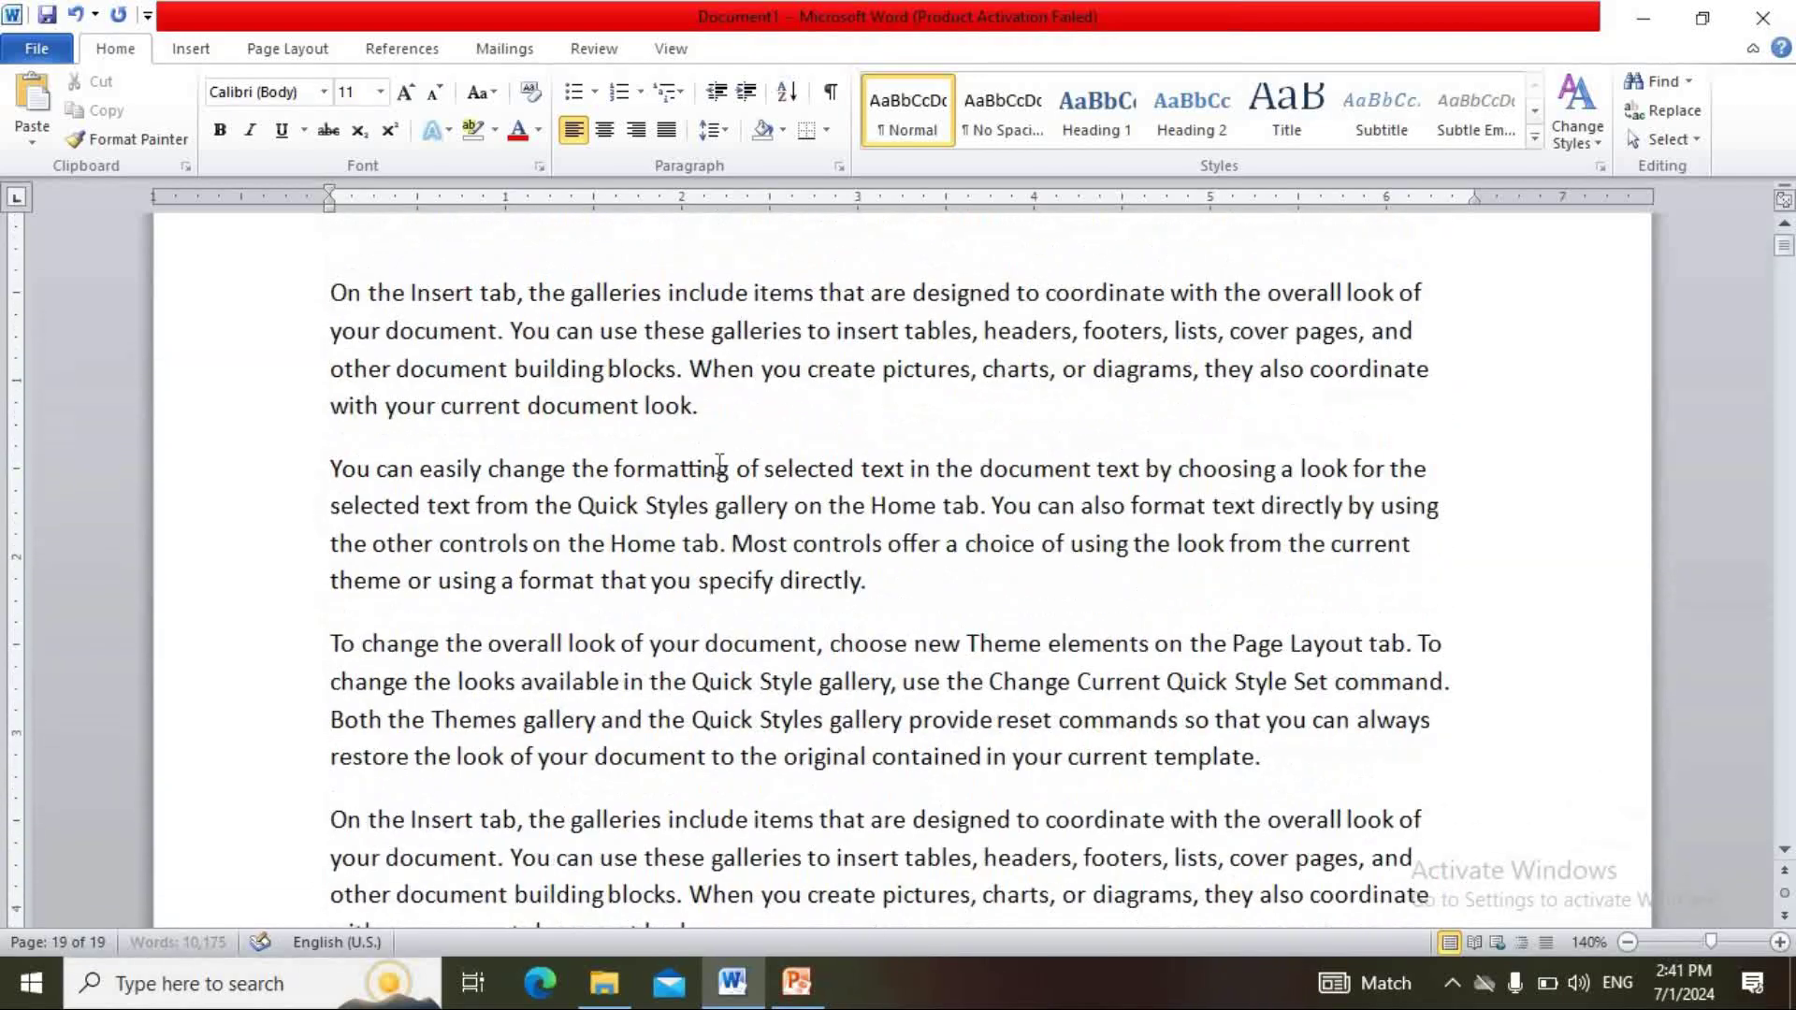
pyautogui.hotkey('ctrl', 'Home')
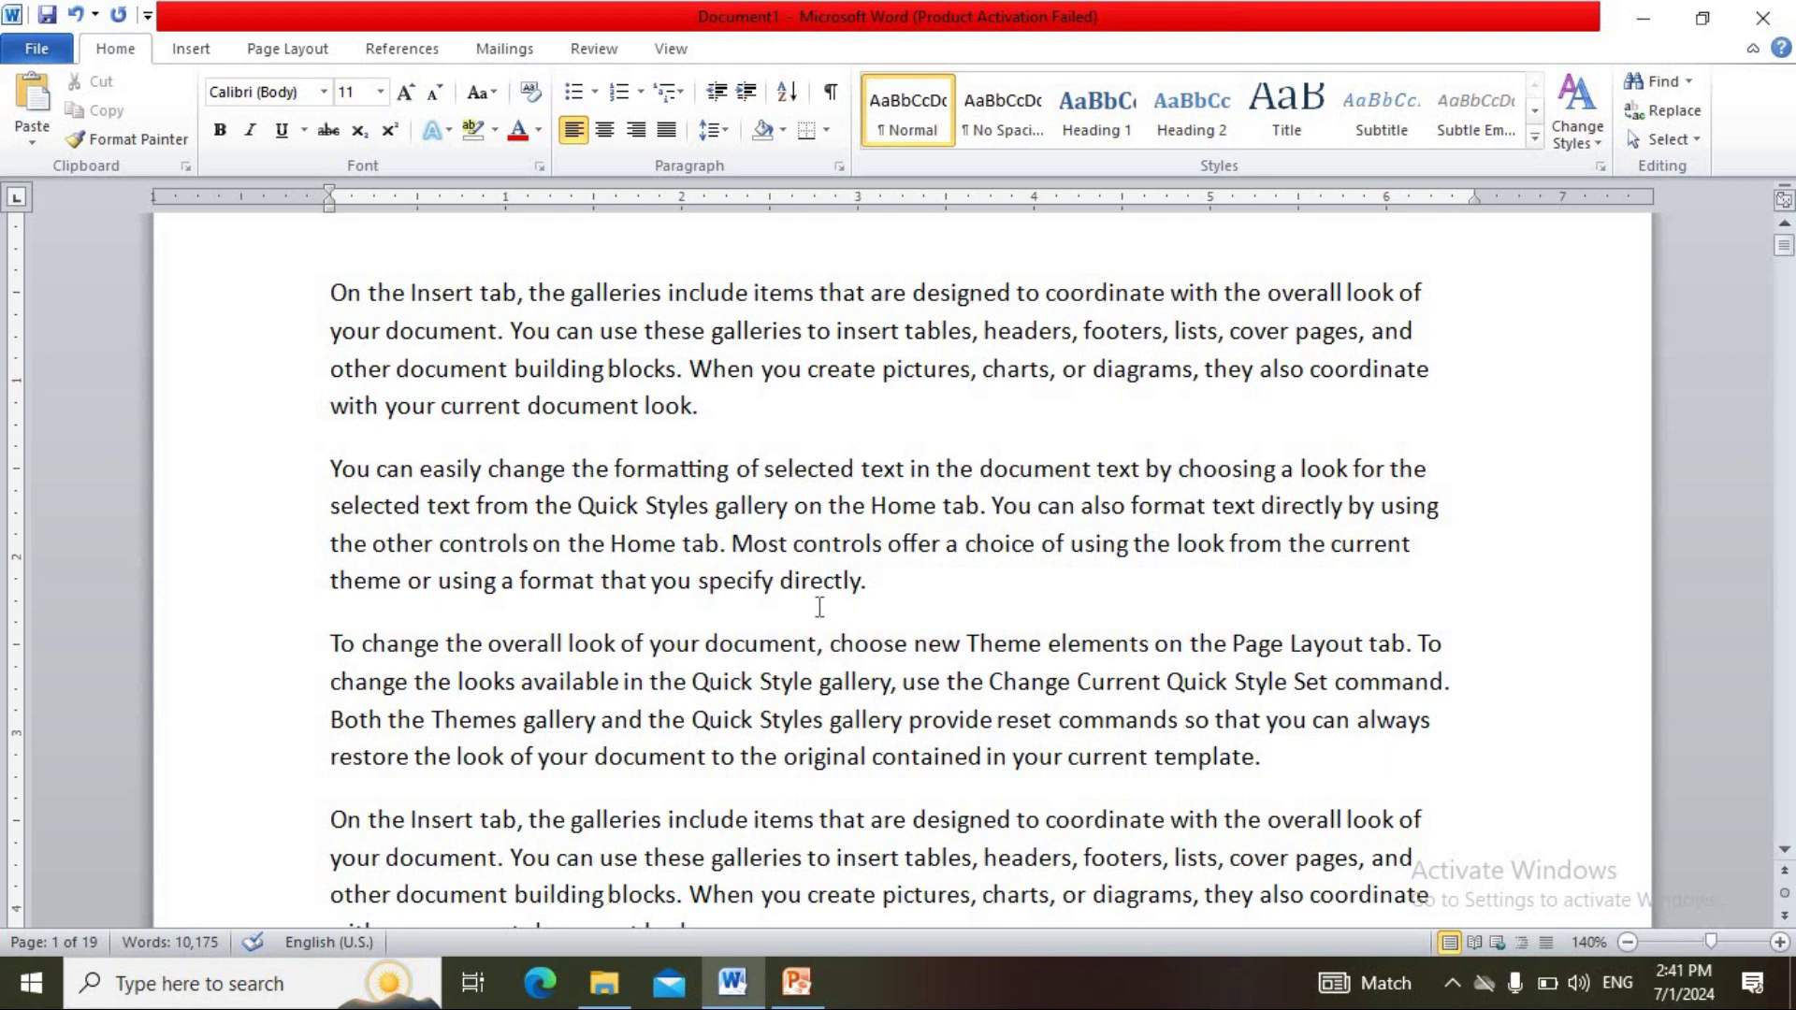
# - Search the text for "document" and look through the highlighted matches on the first page
pyautogui.click(897, 589)
pyautogui.click(1663, 84)
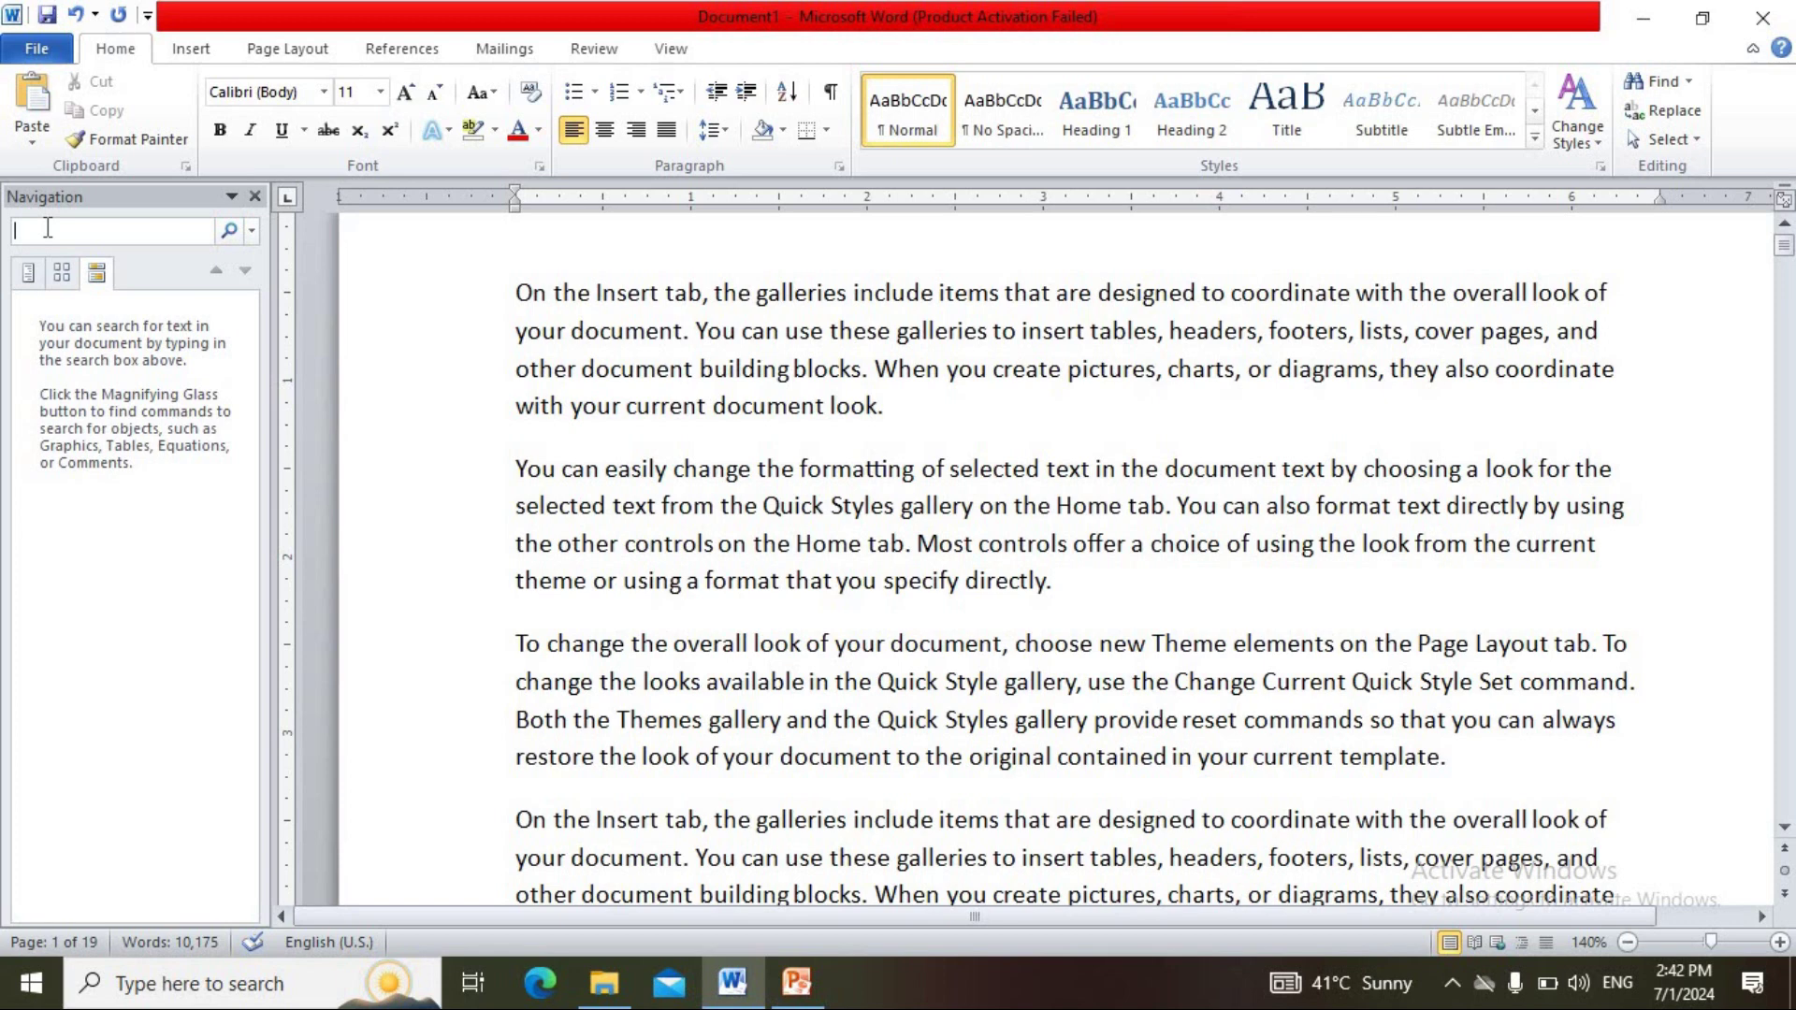
pyautogui.write('d')
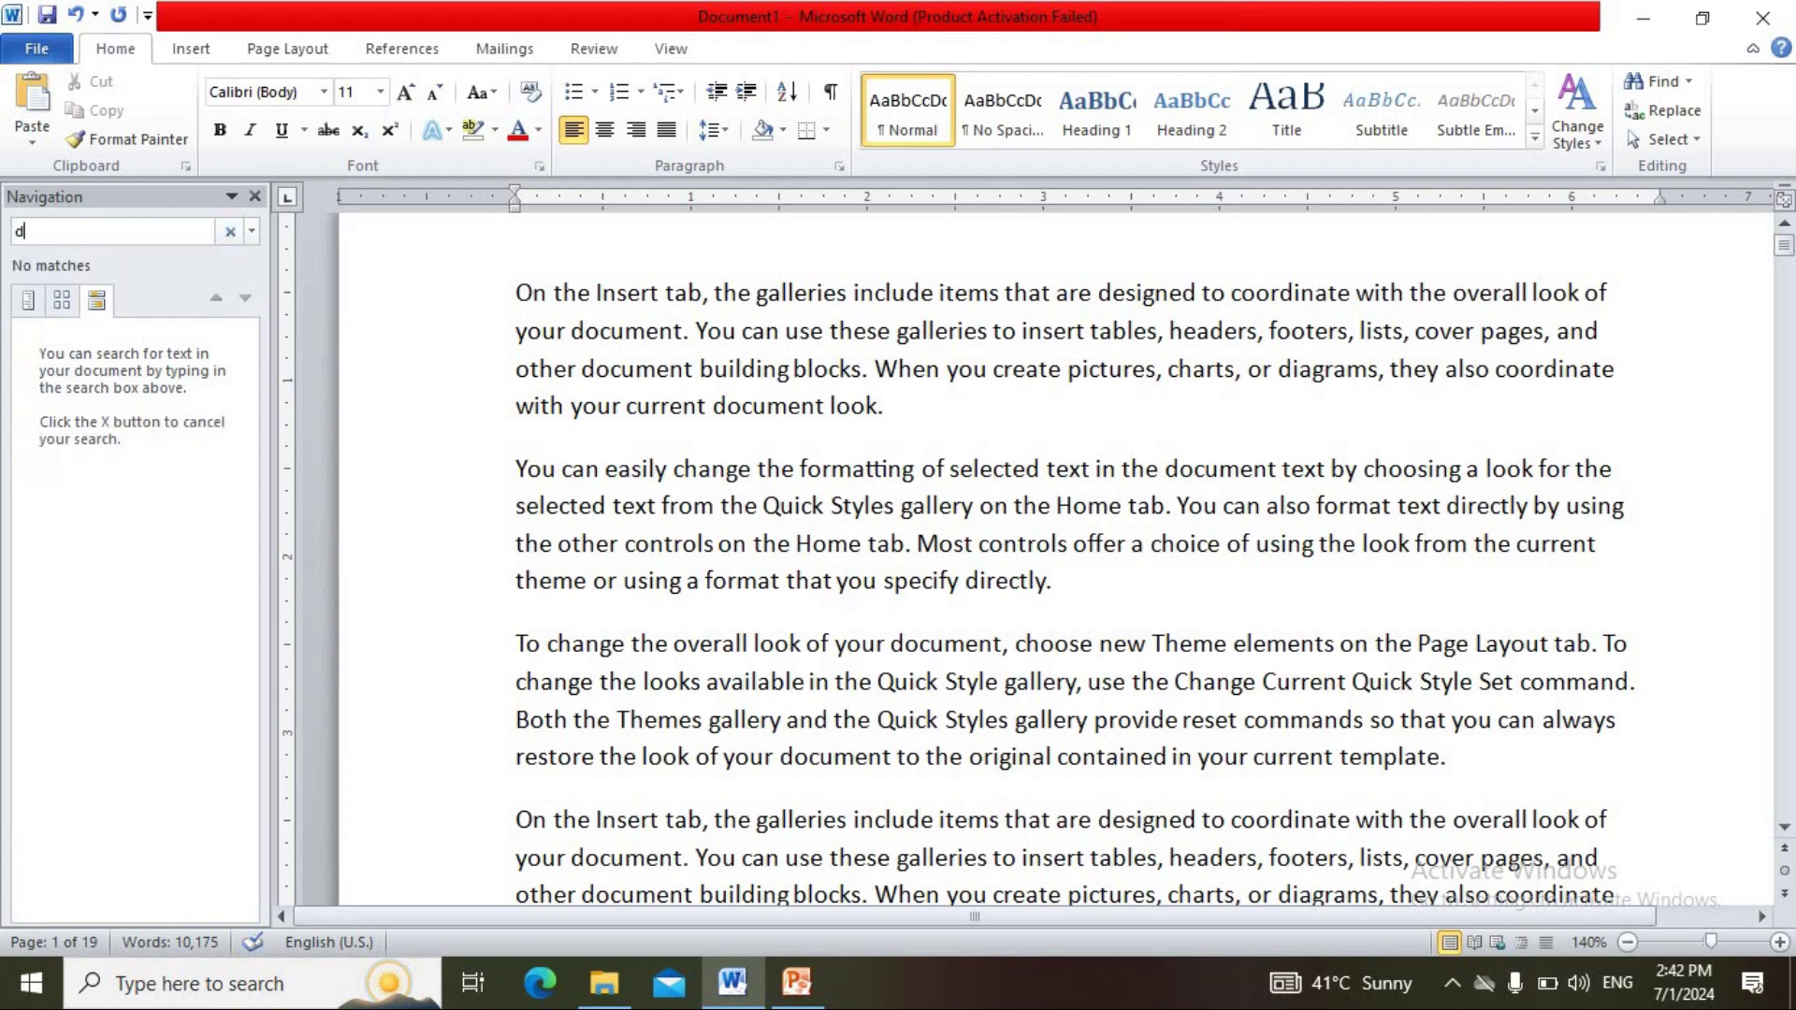
pyautogui.write('ocument')
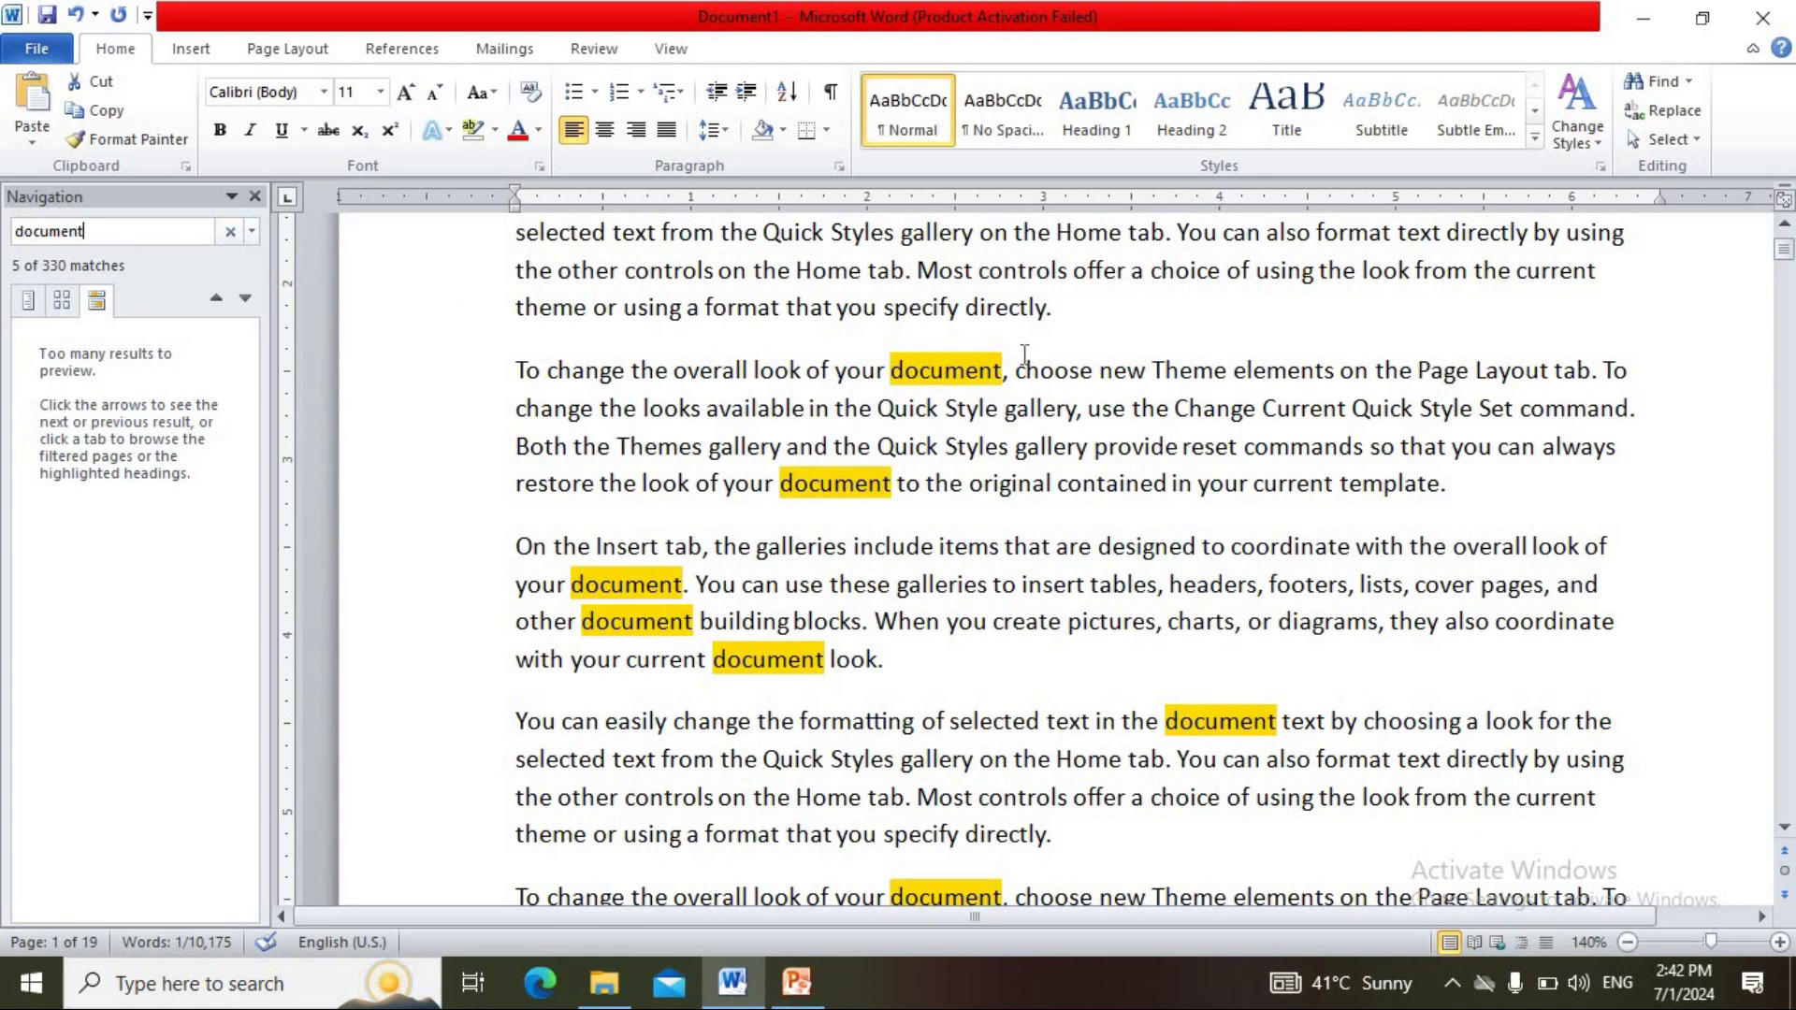
pyautogui.click(1784, 827)
pyautogui.click(1784, 826)
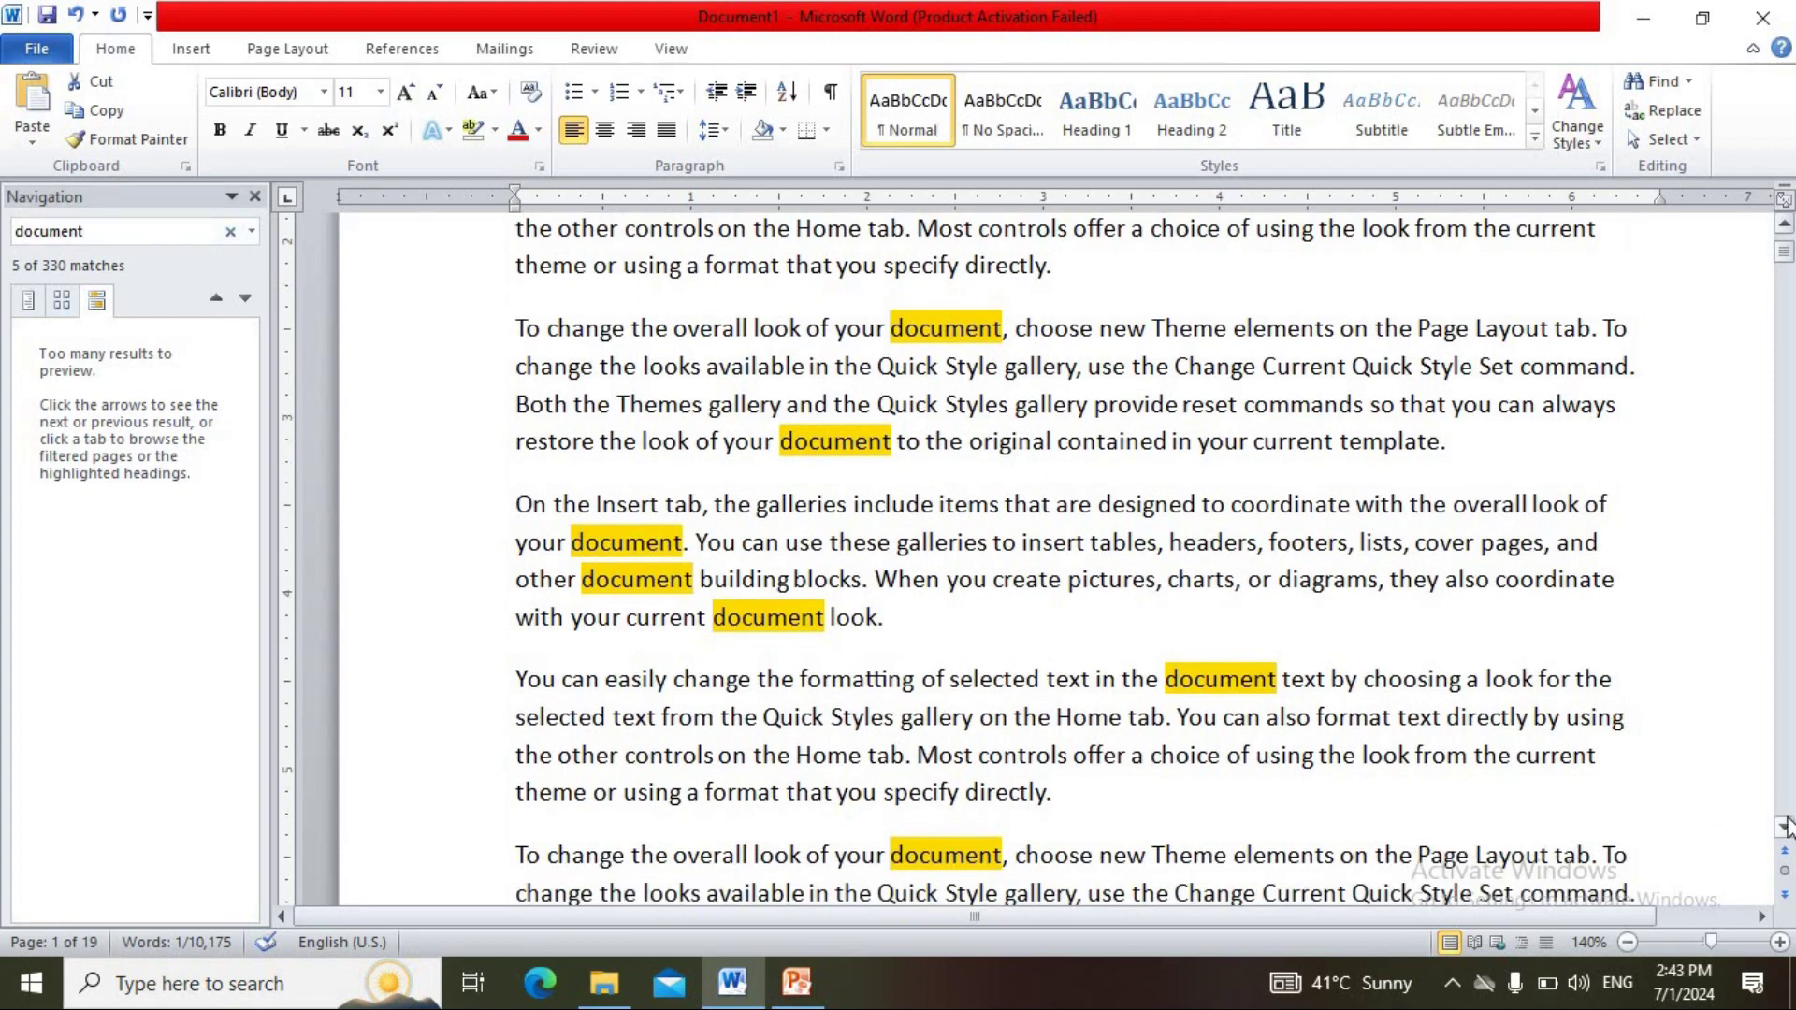
pyautogui.click(1785, 826)
pyautogui.click(1786, 826)
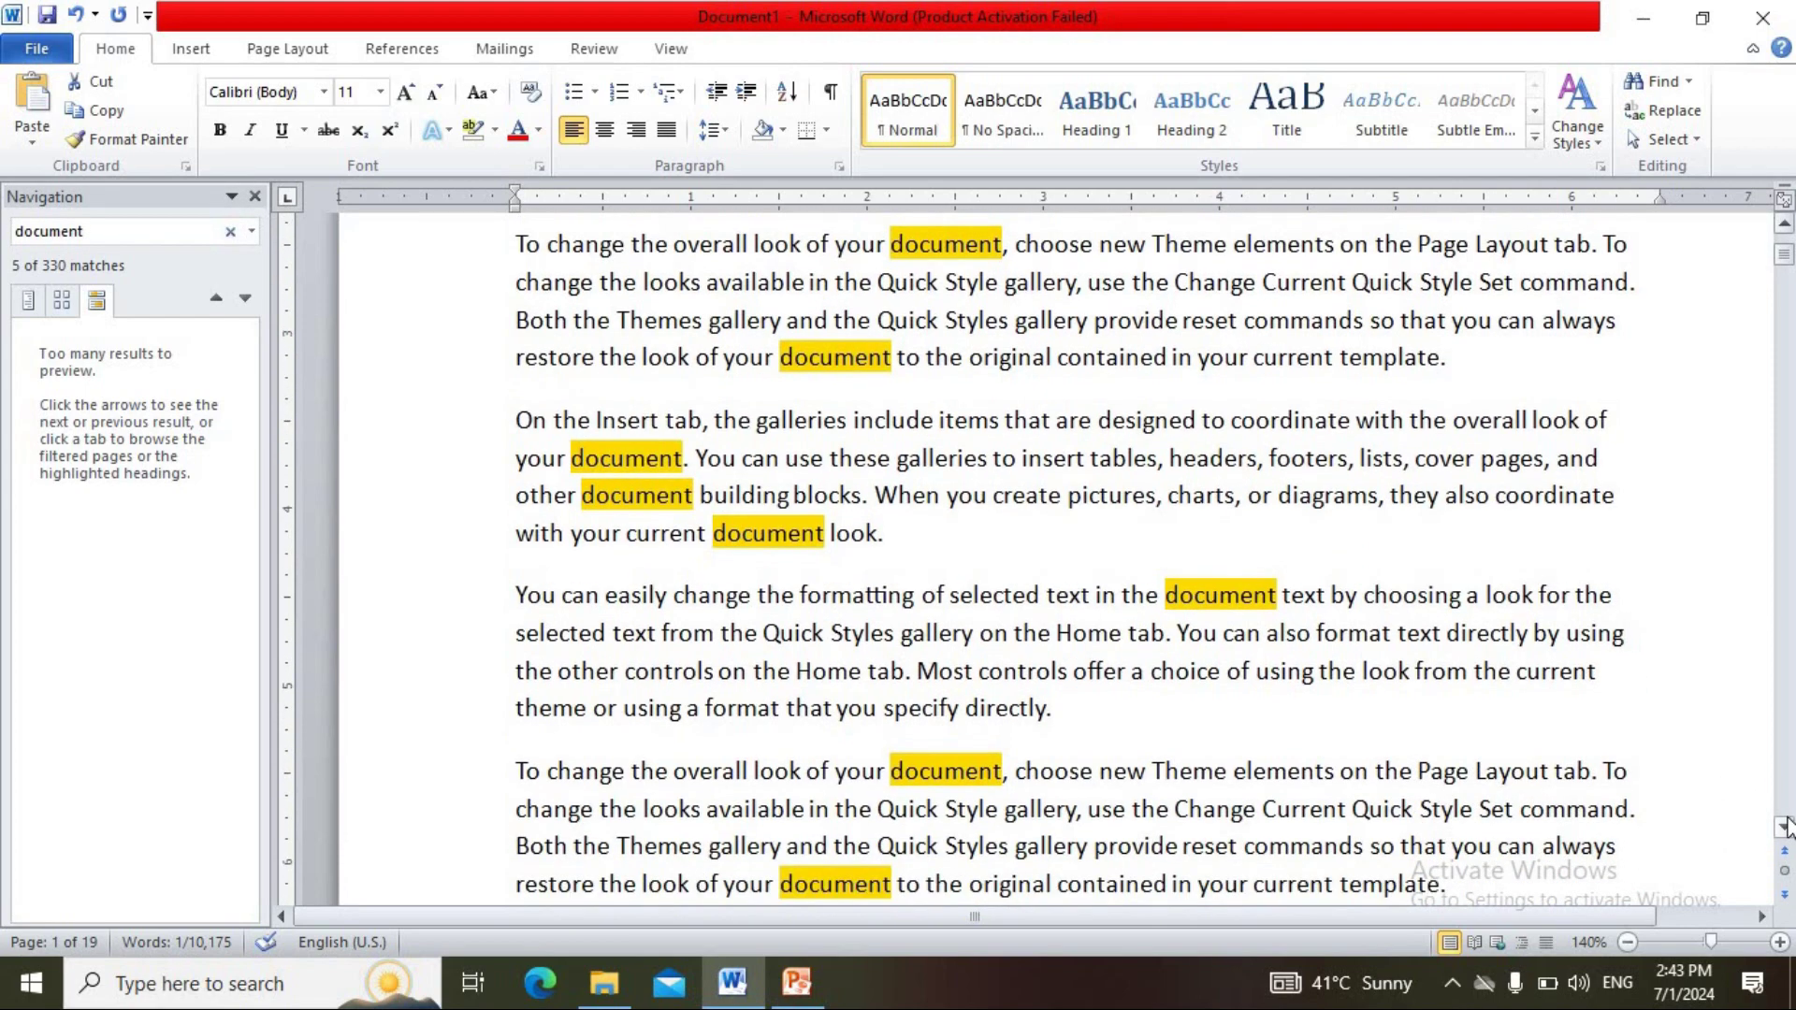
pyautogui.click(1784, 827)
pyautogui.click(1784, 827)
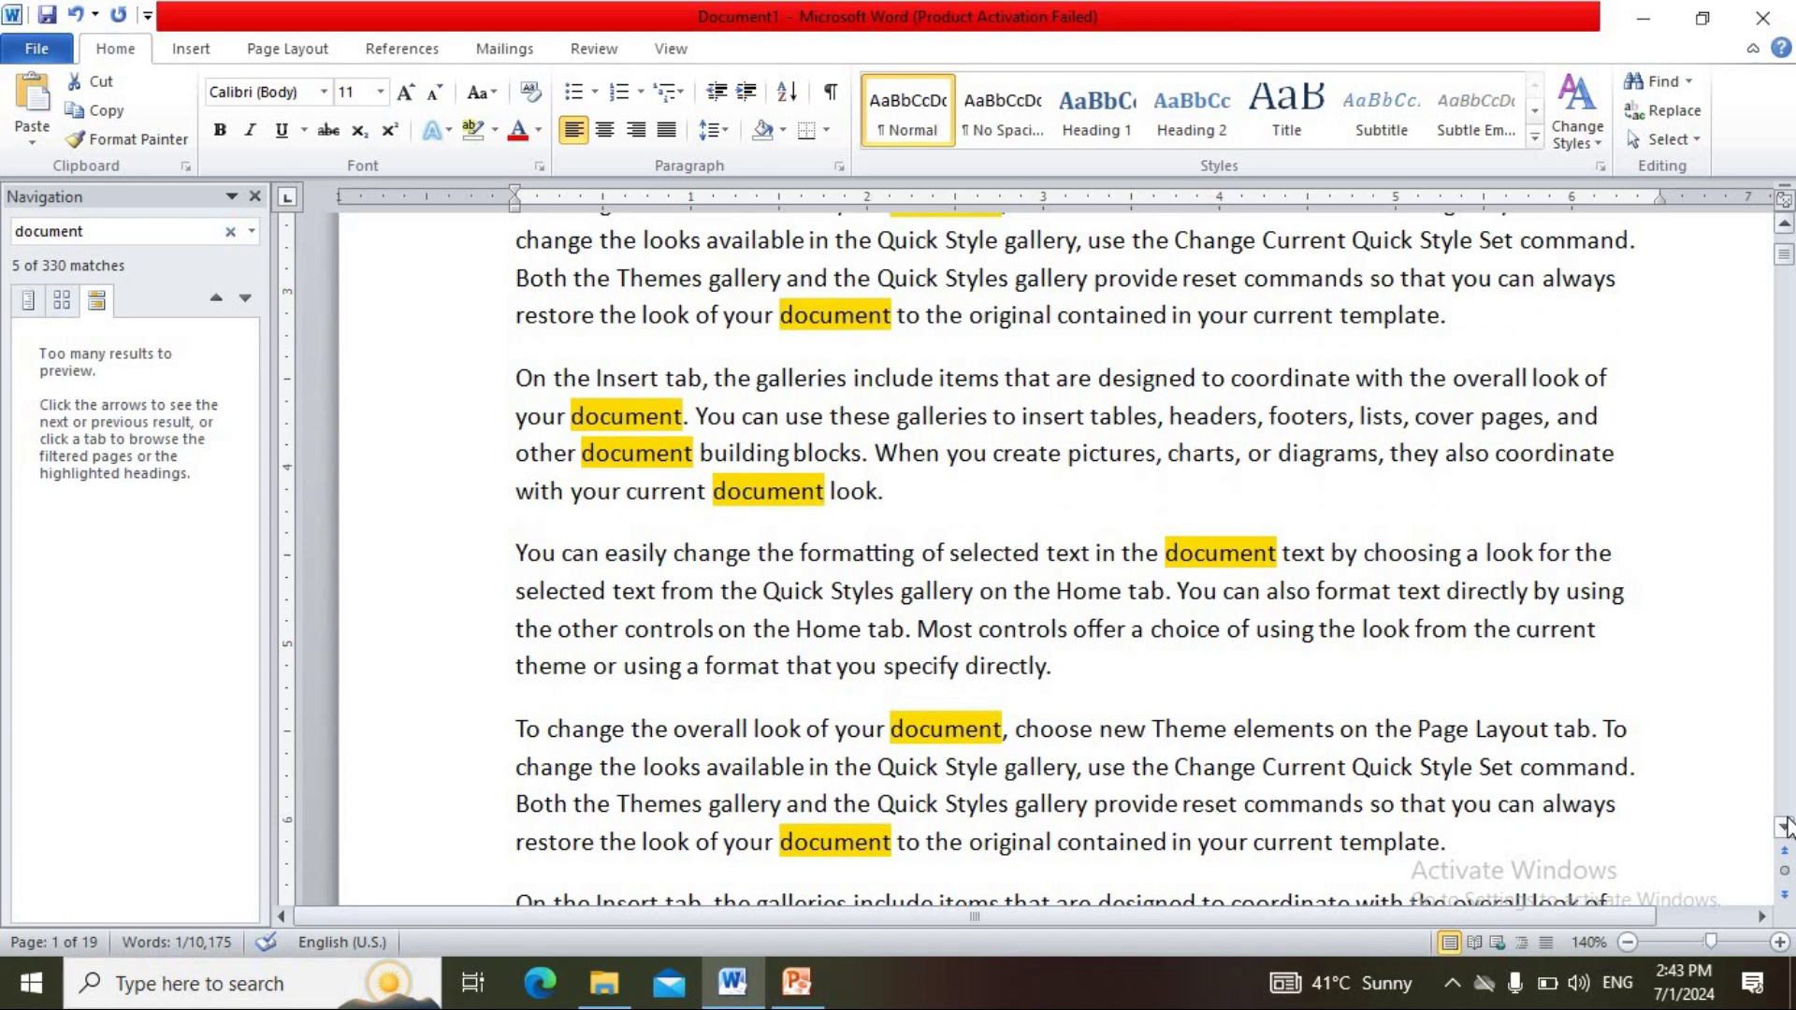
# - Search the text for "pictures" instead of "document", then close the search results and look back over the first page
pyautogui.click(95, 229)
pyautogui.press('BackSpace')
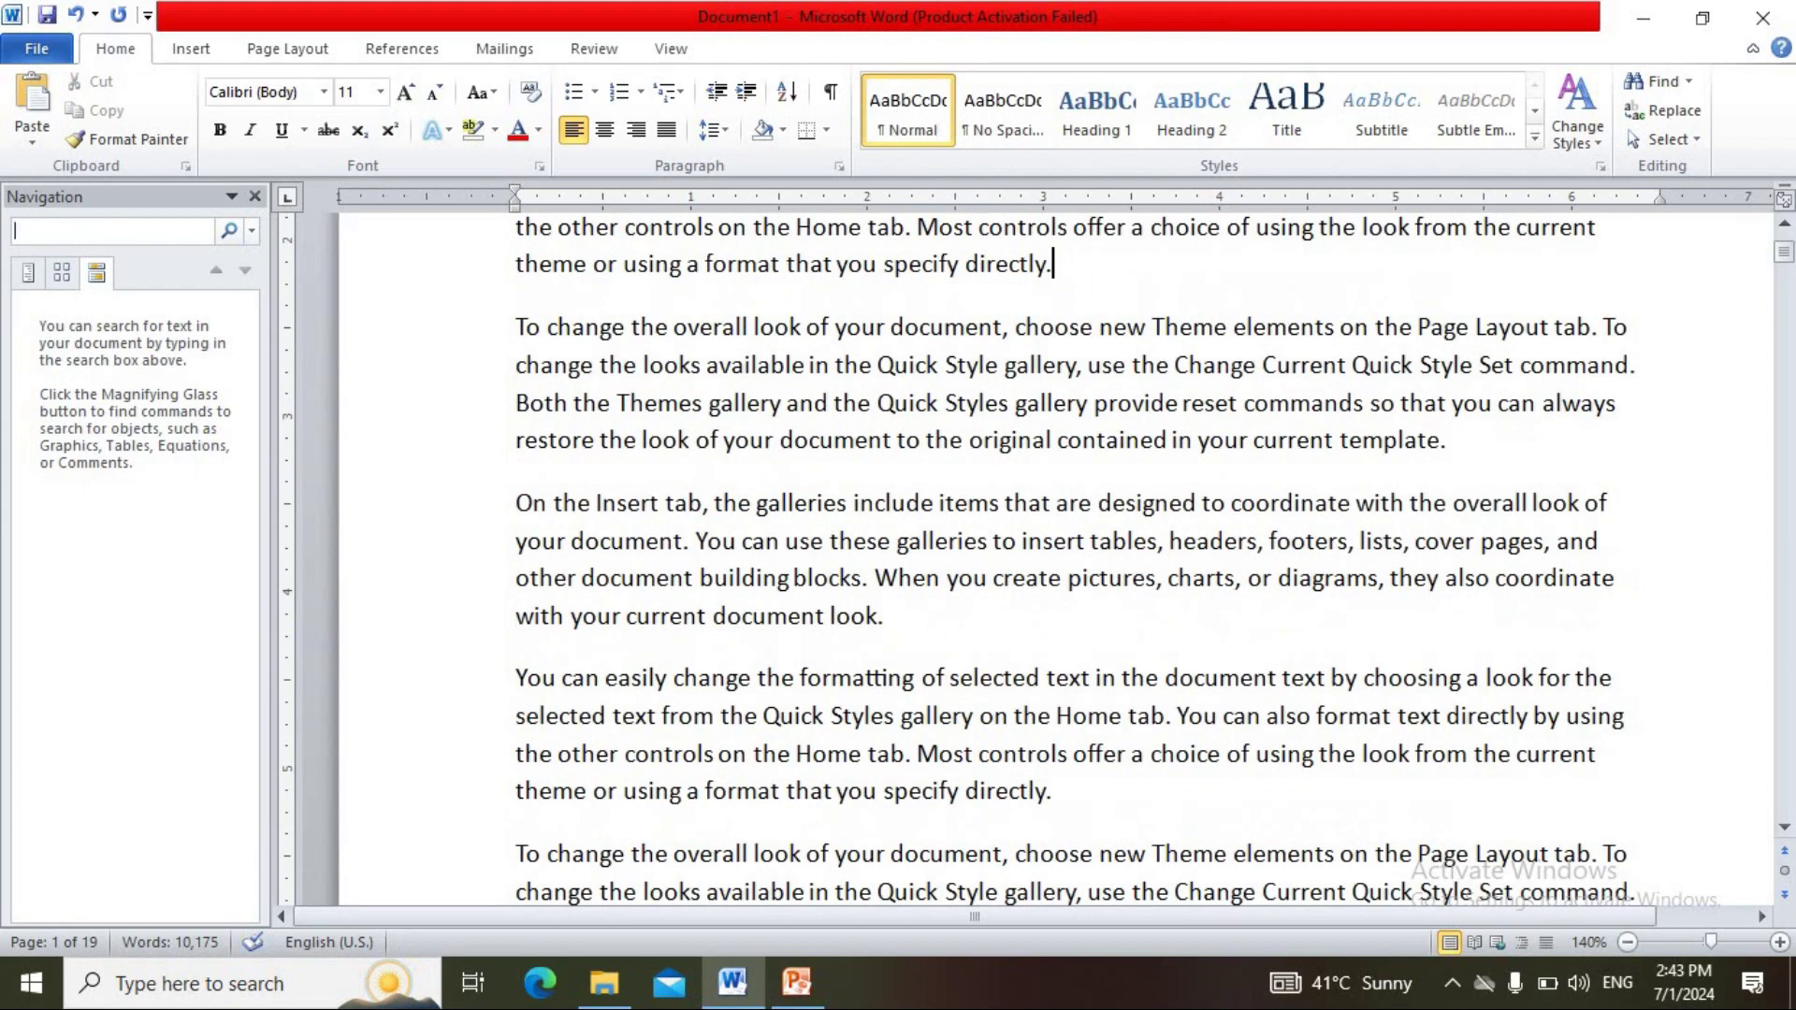
pyautogui.write('pi')
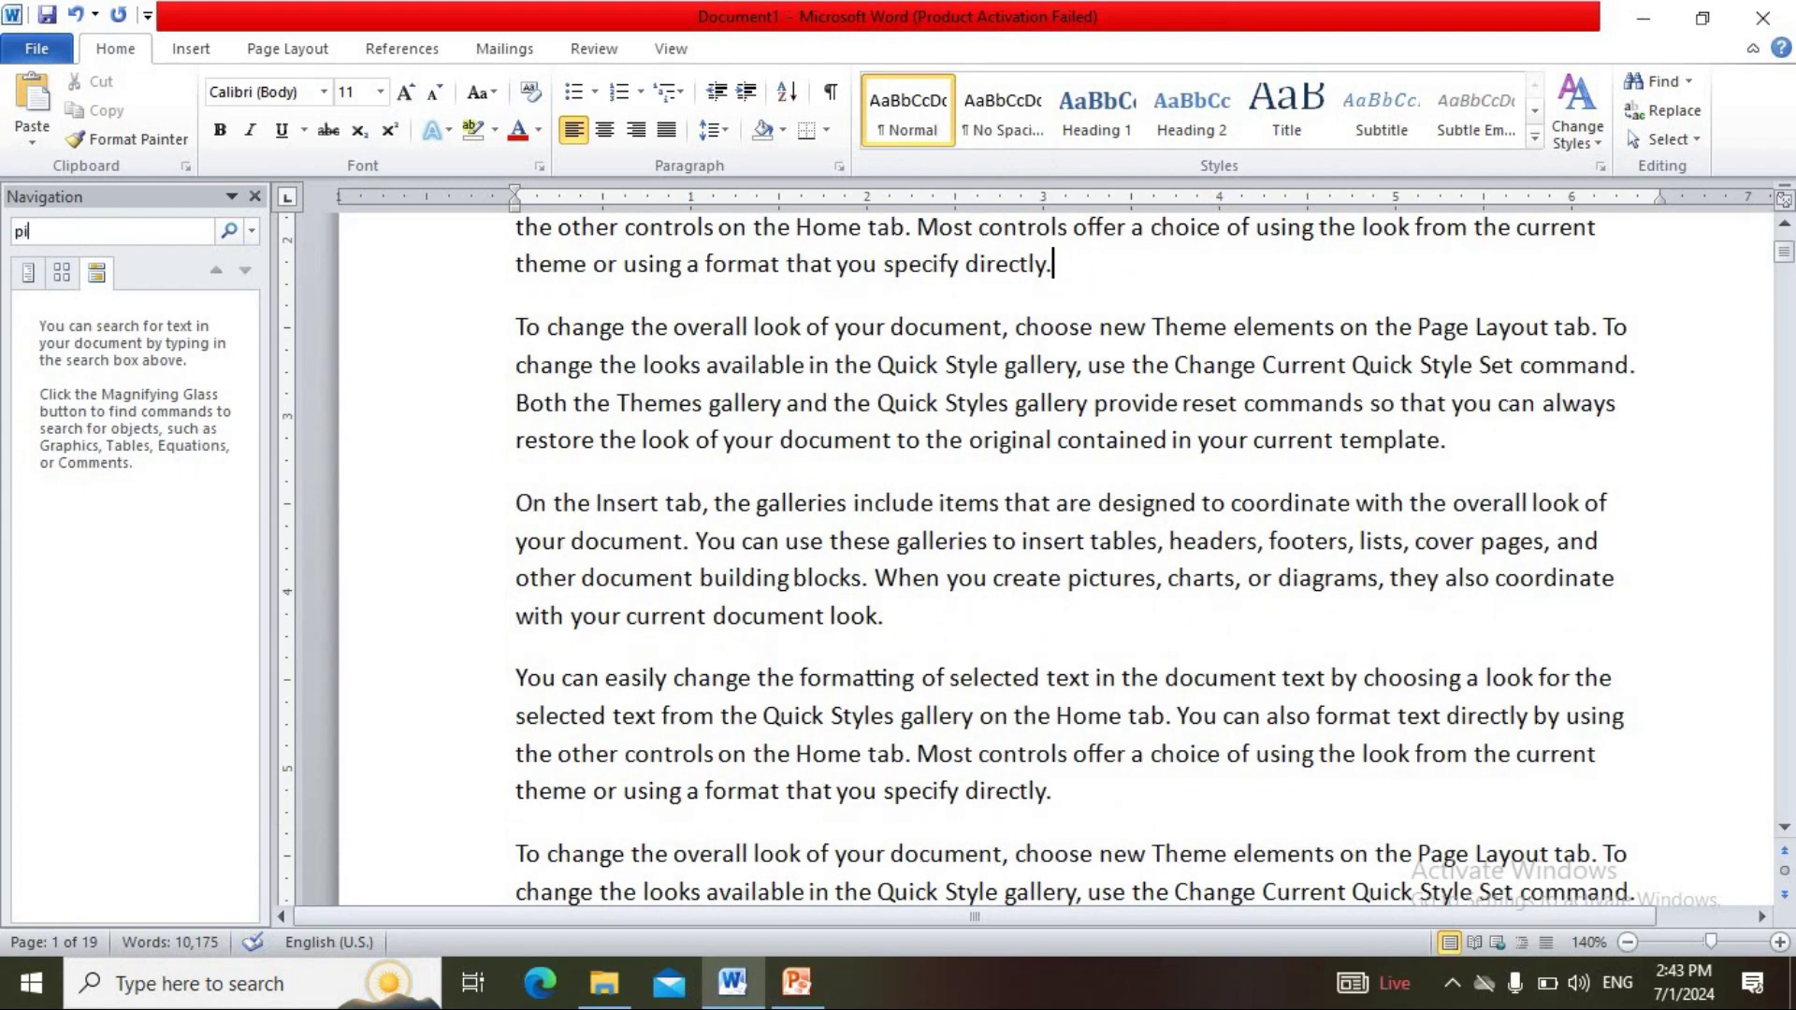
pyautogui.write('ctures')
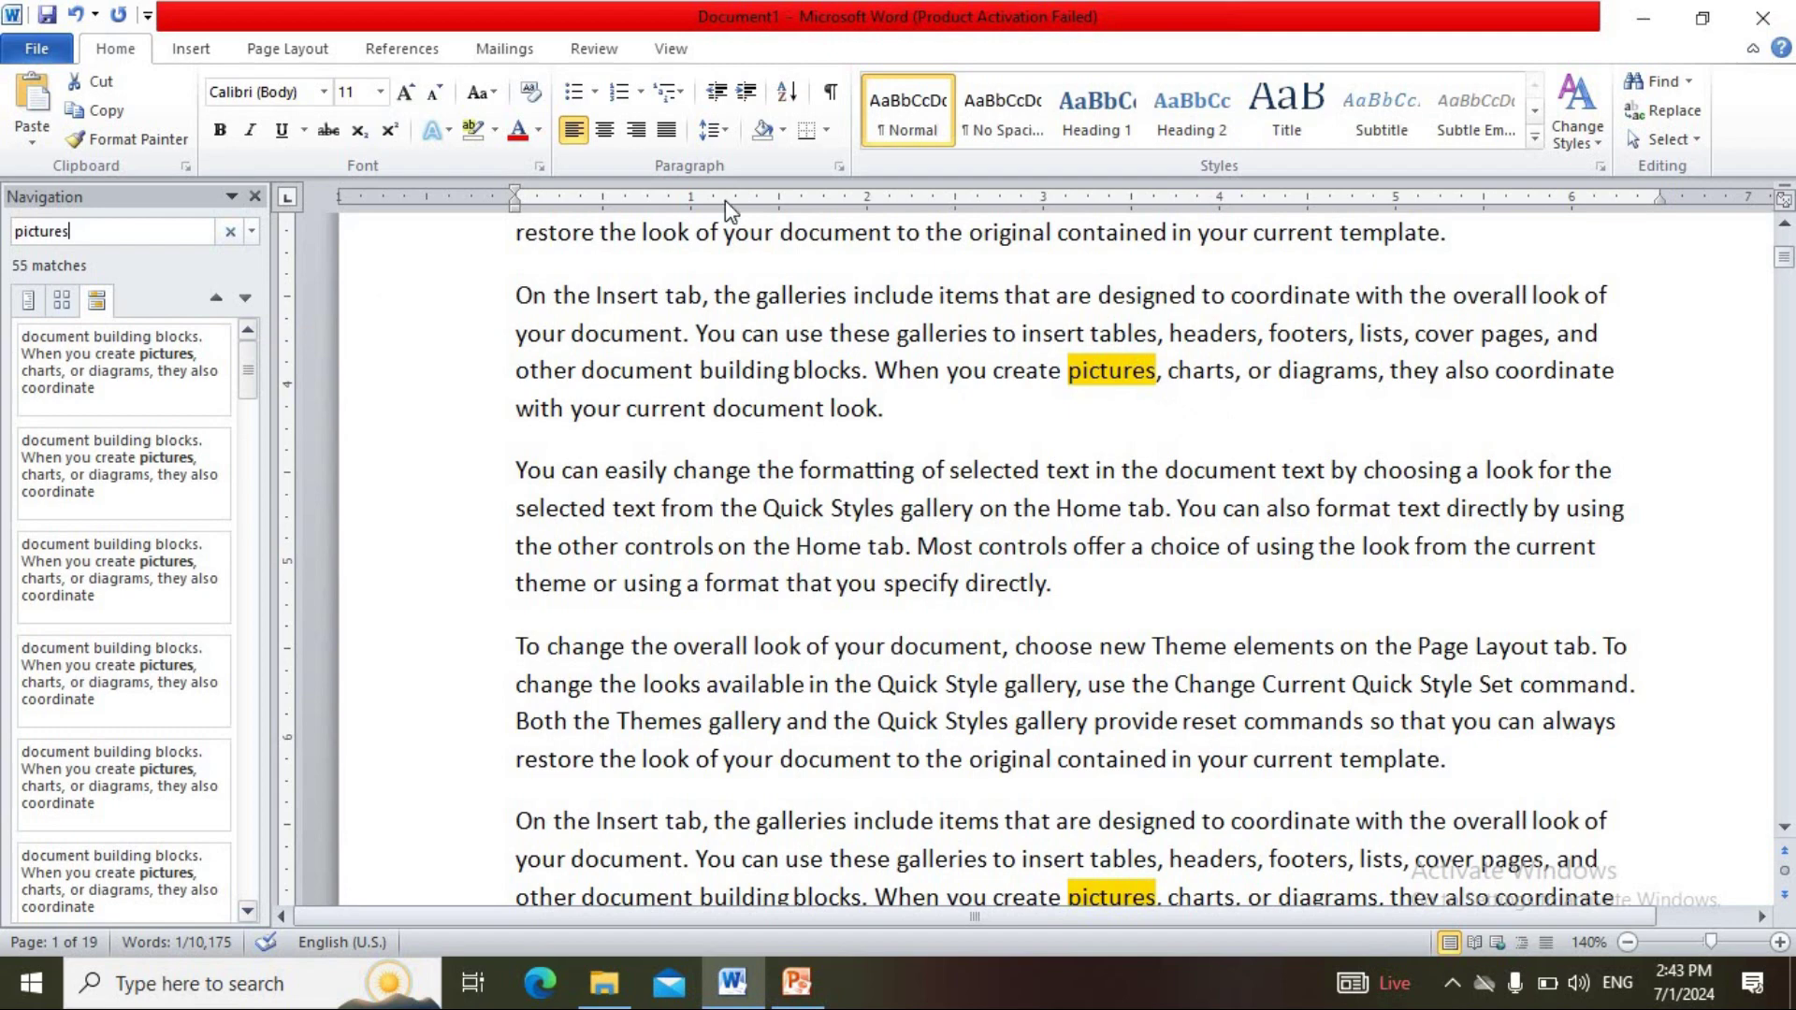
pyautogui.click(258, 199)
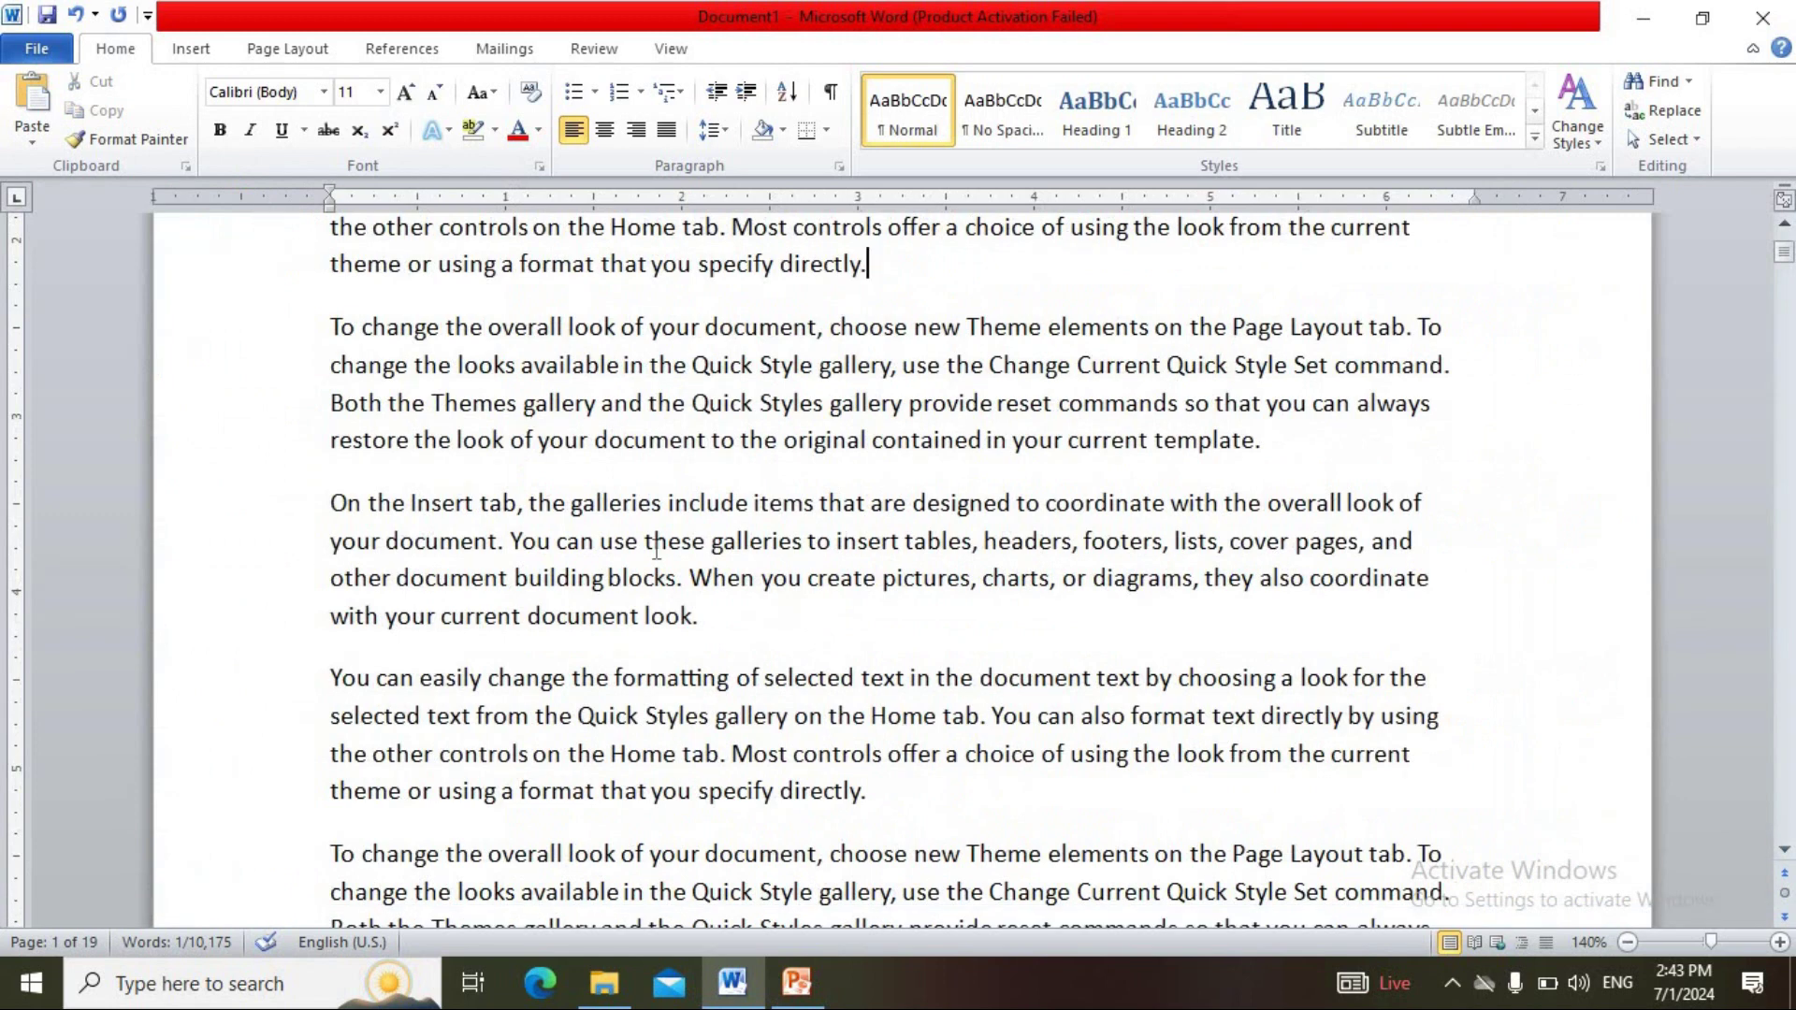
pyautogui.click(1784, 227)
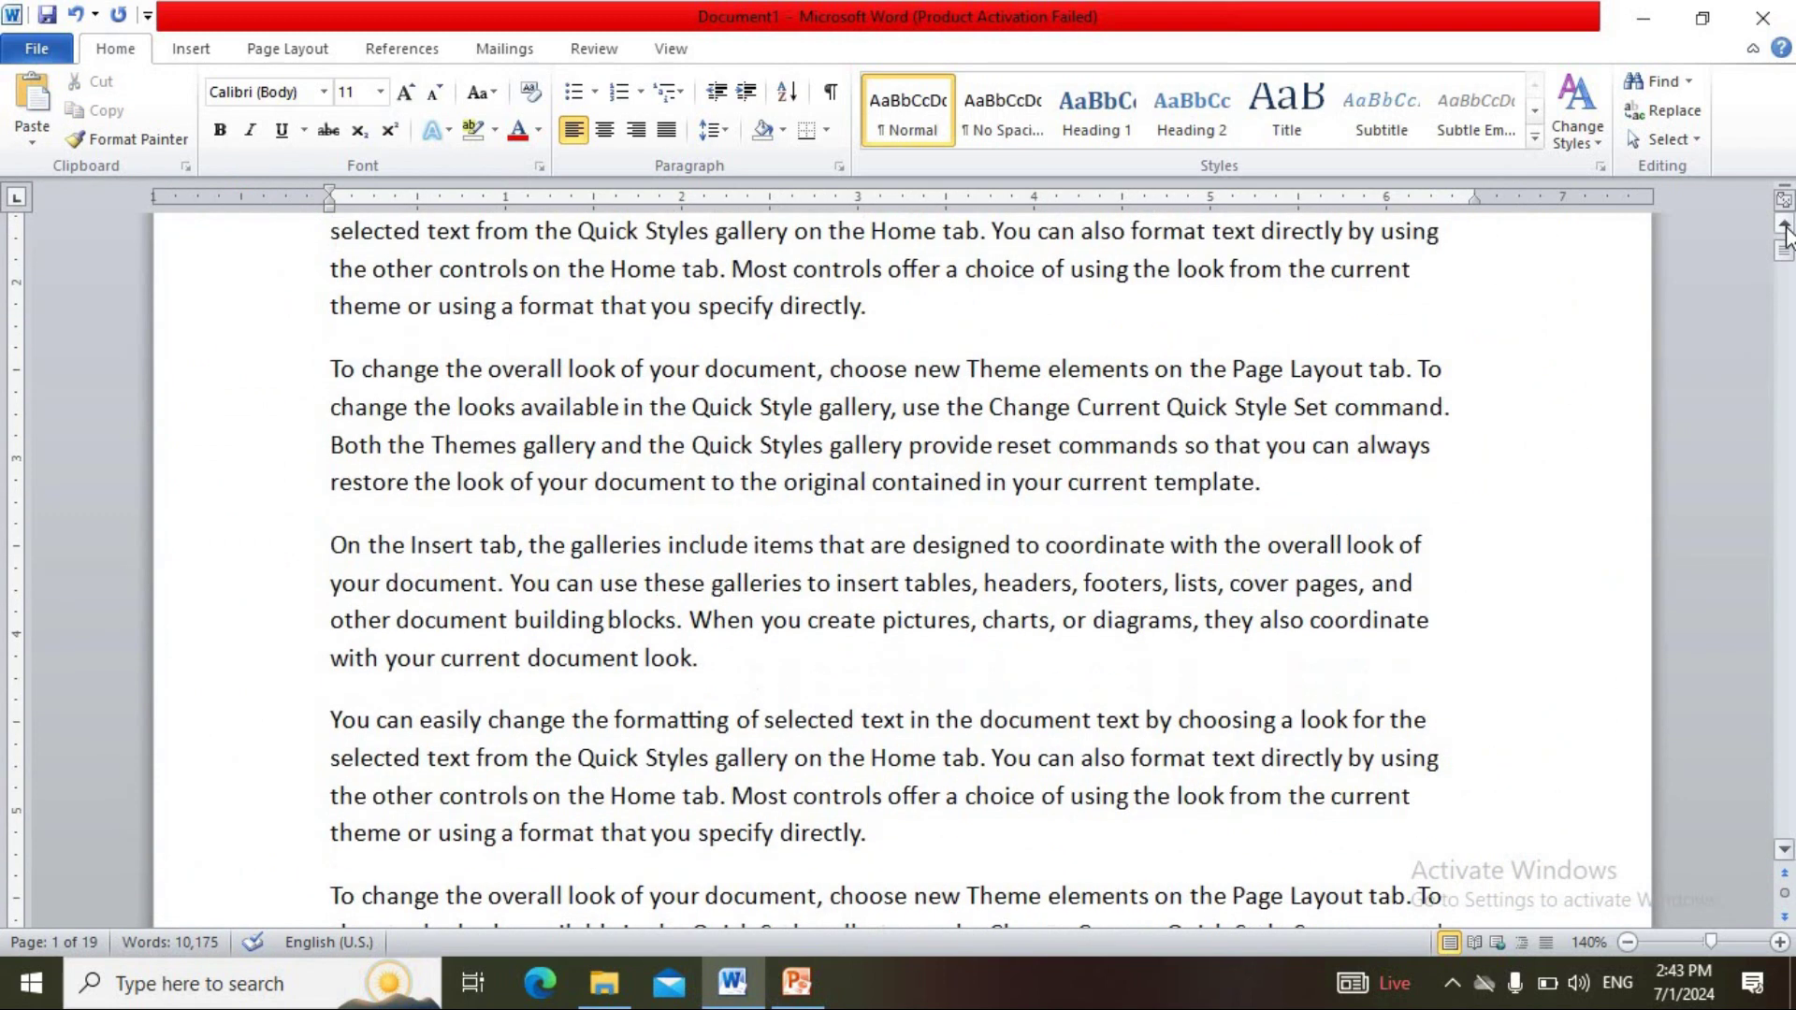
pyautogui.click(1784, 227)
pyautogui.click(1784, 227)
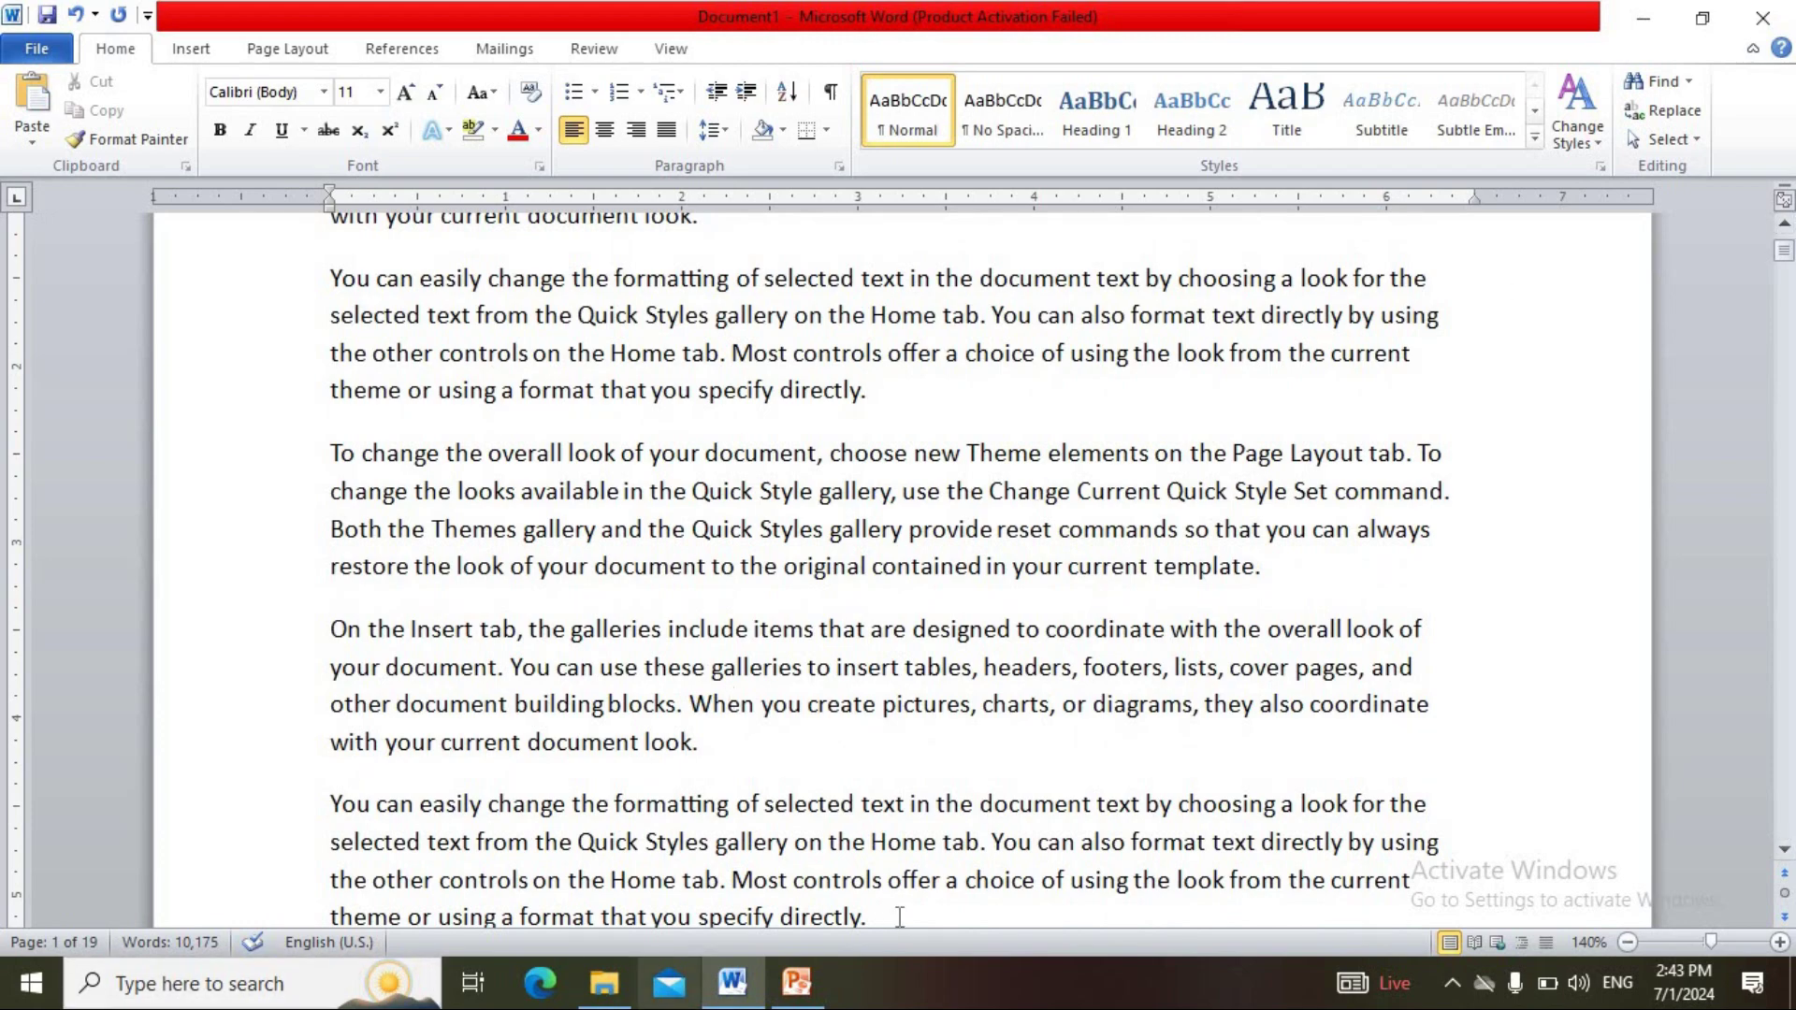
# - Switch to PowerPoint to read the "How to find a page?" slide, and return to the Word document
pyautogui.click(797, 982)
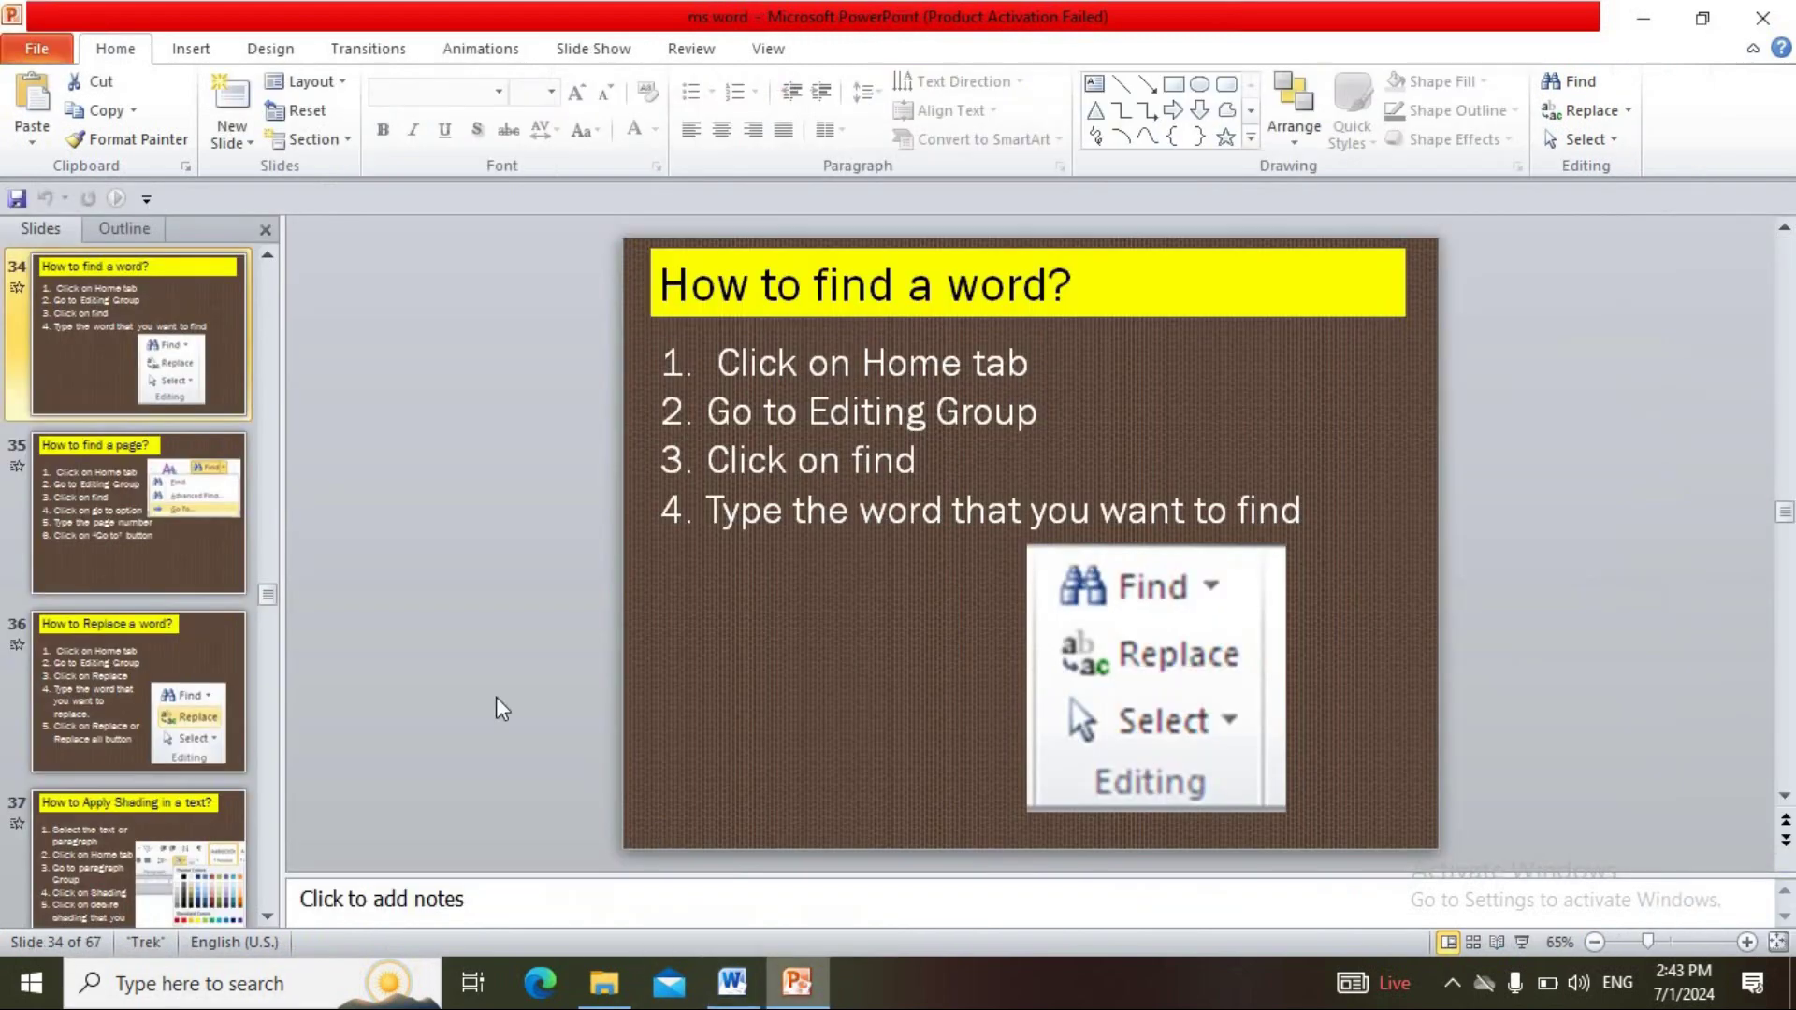
pyautogui.click(110, 474)
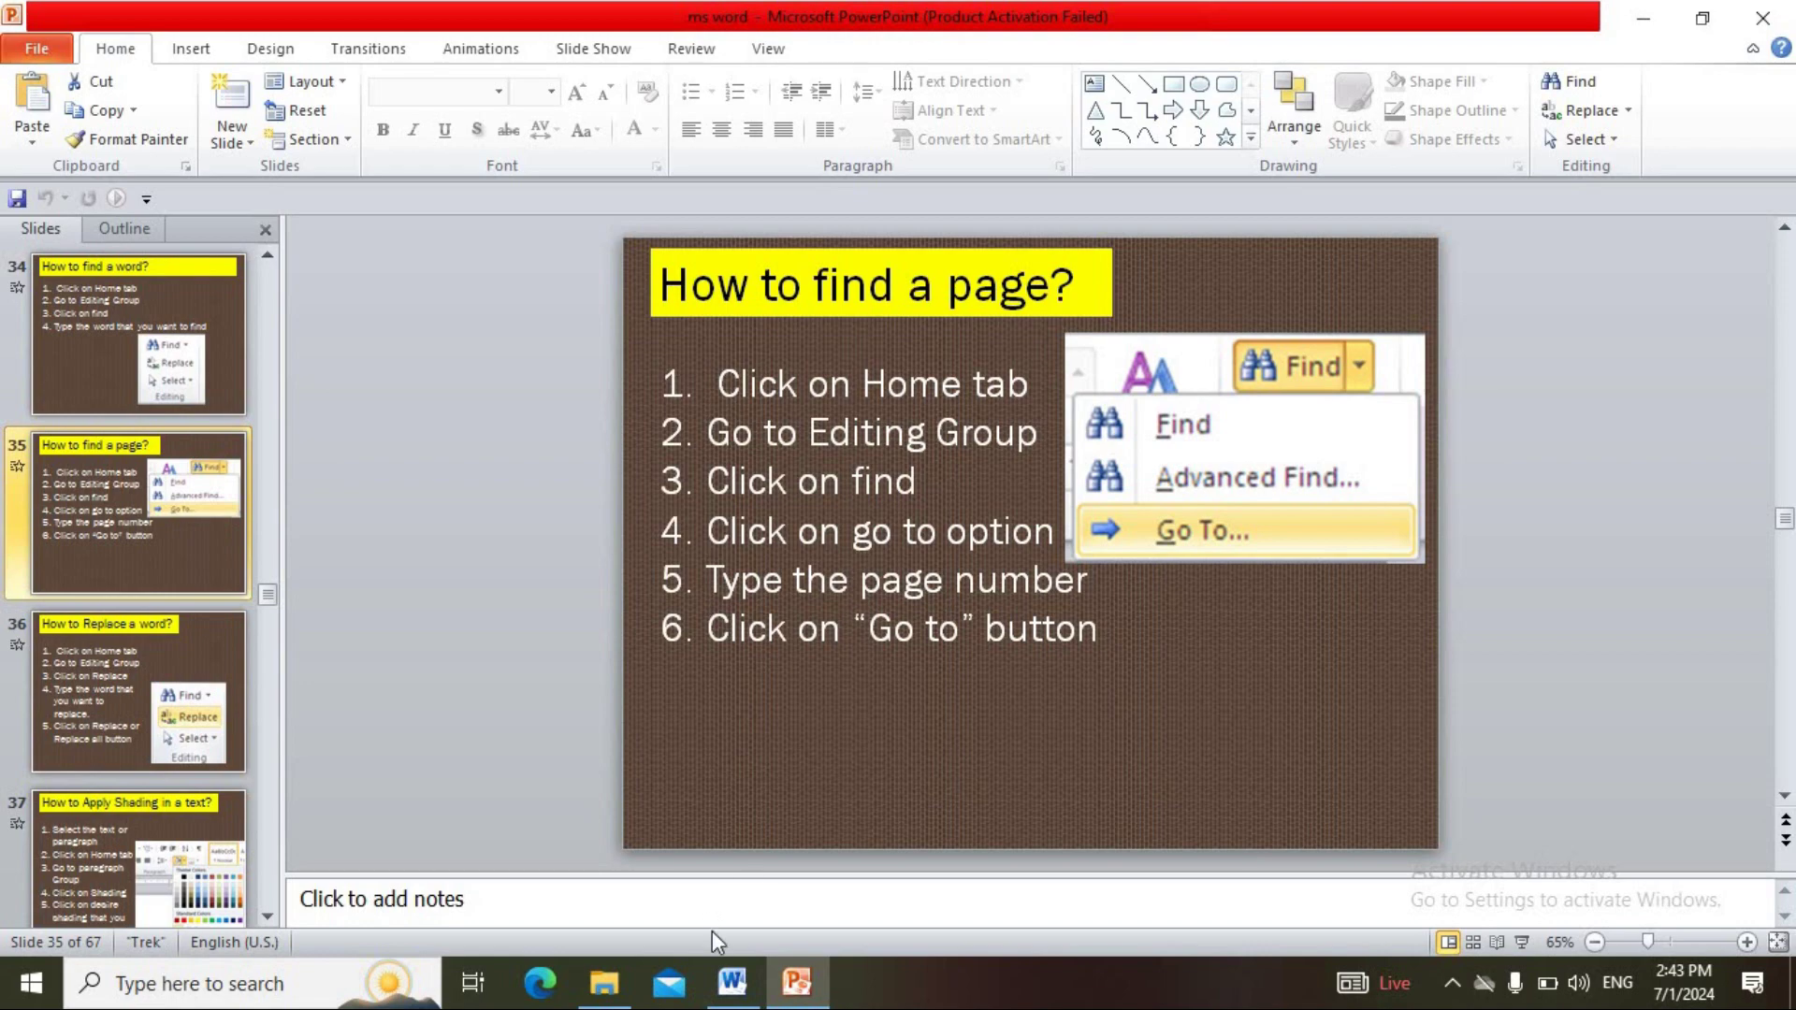
pyautogui.click(731, 982)
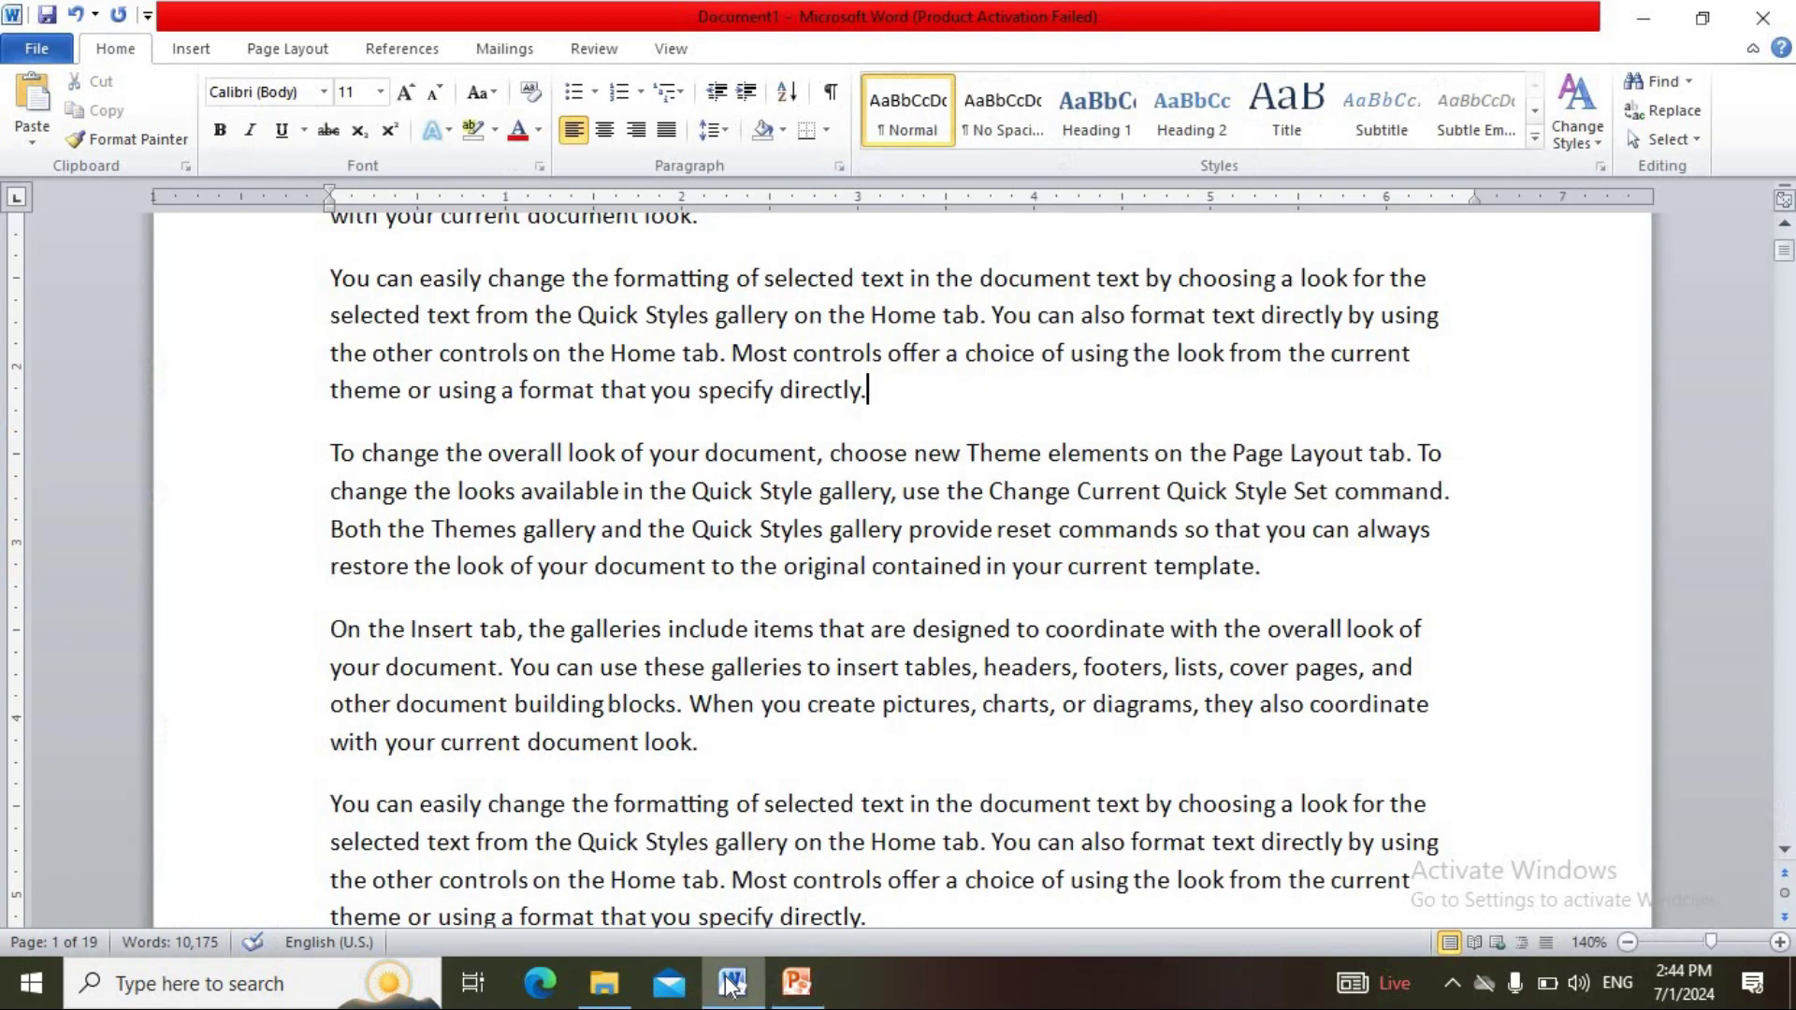
# - Return to the beginning of the document and look through the paragraphs on the first page
pyautogui.click(903, 371)
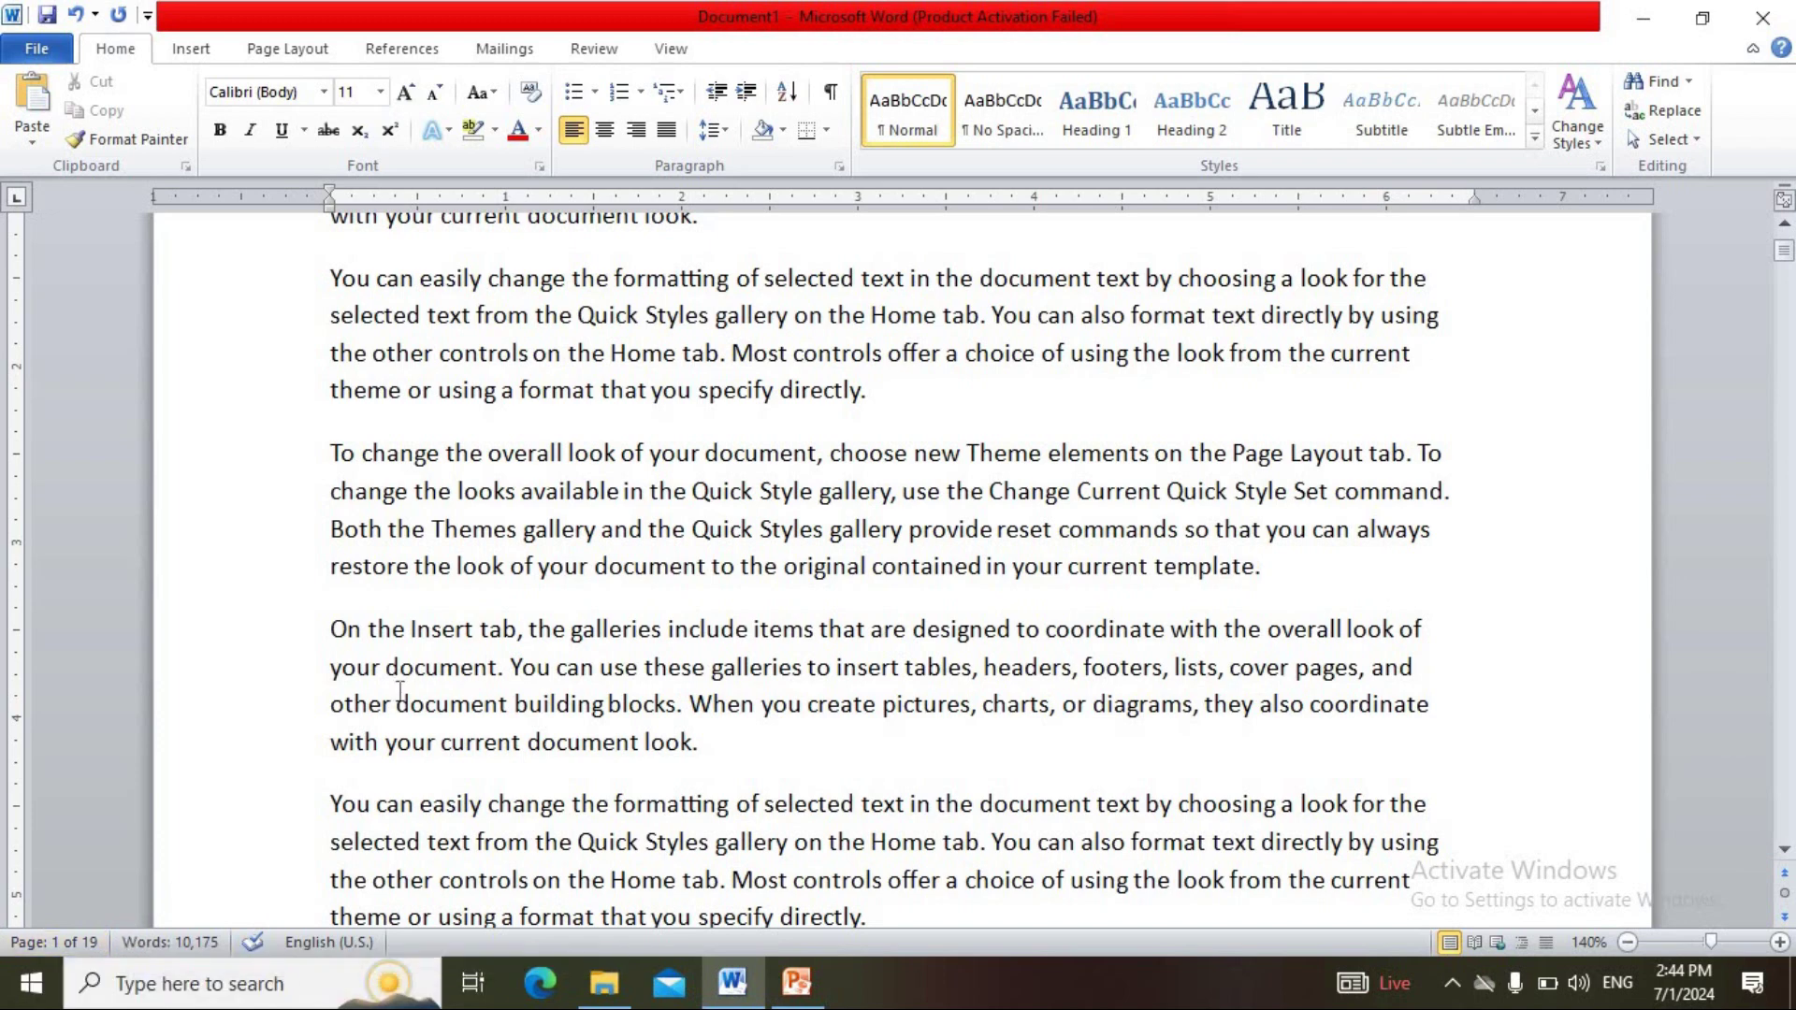
pyautogui.click(904, 353)
pyautogui.click(568, 493)
pyautogui.press('Up')
pyautogui.hotkey('ctrl', 'Home')
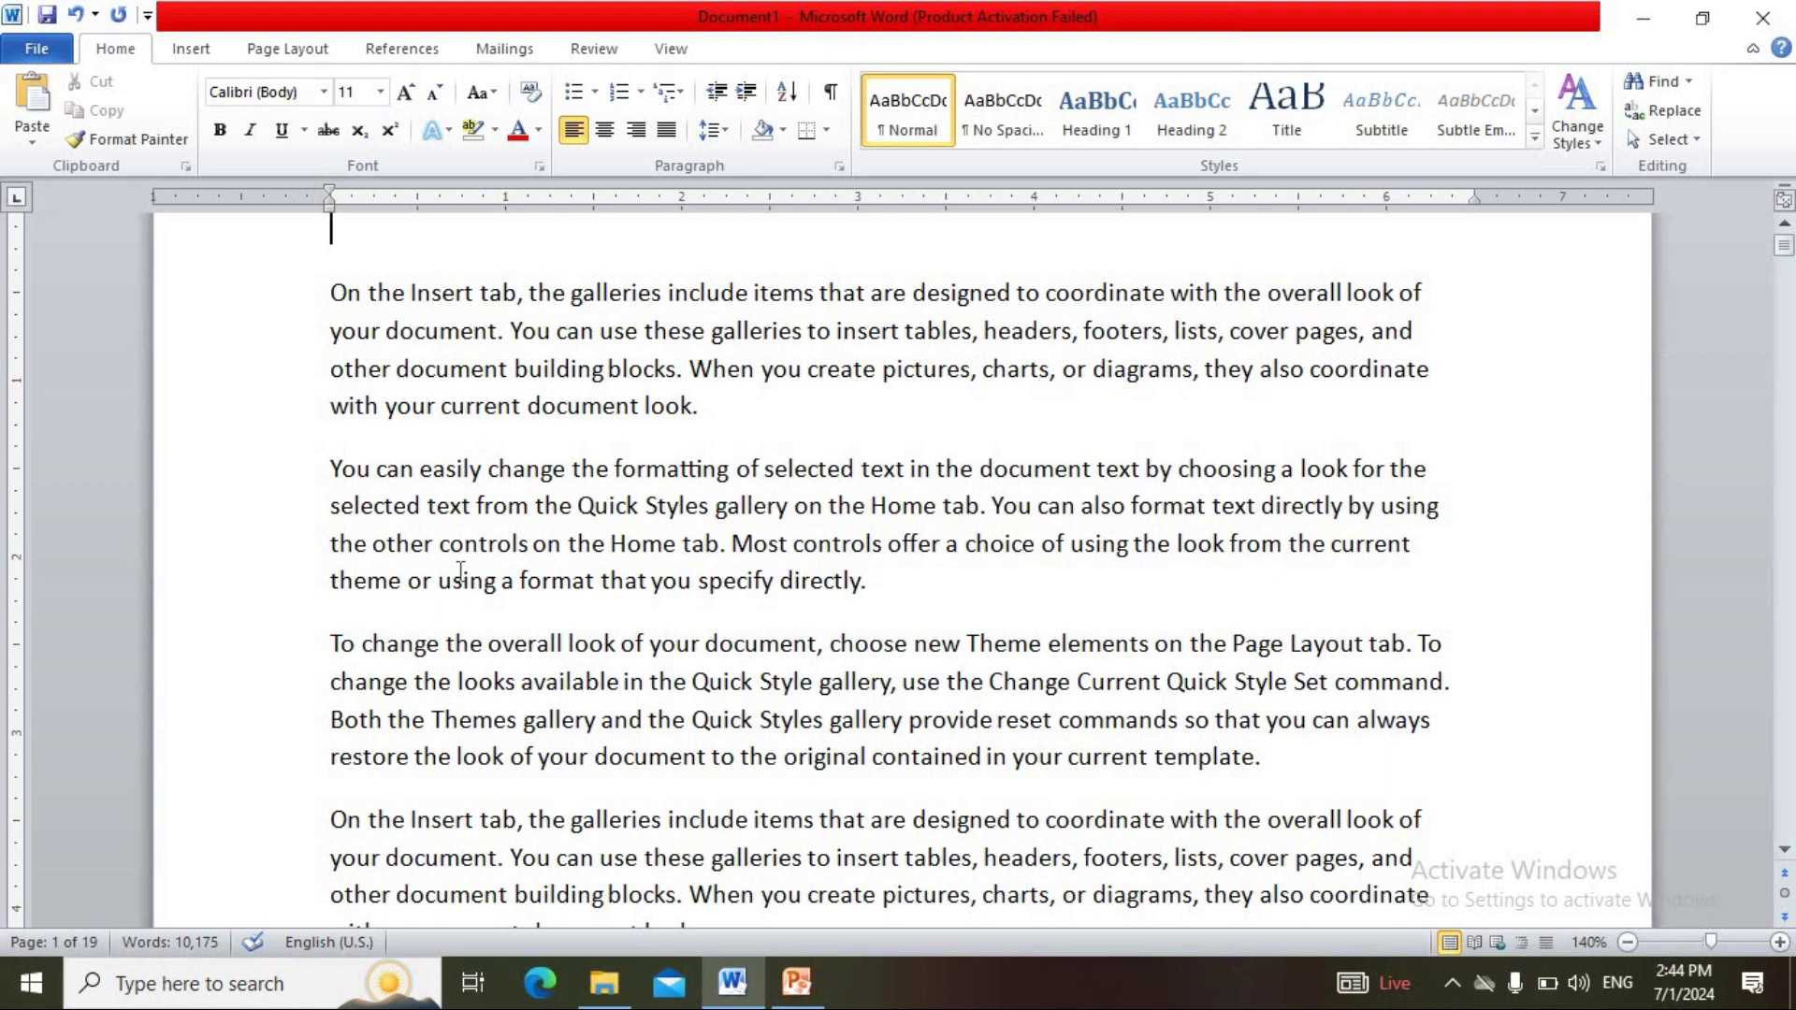
pyautogui.click(1783, 849)
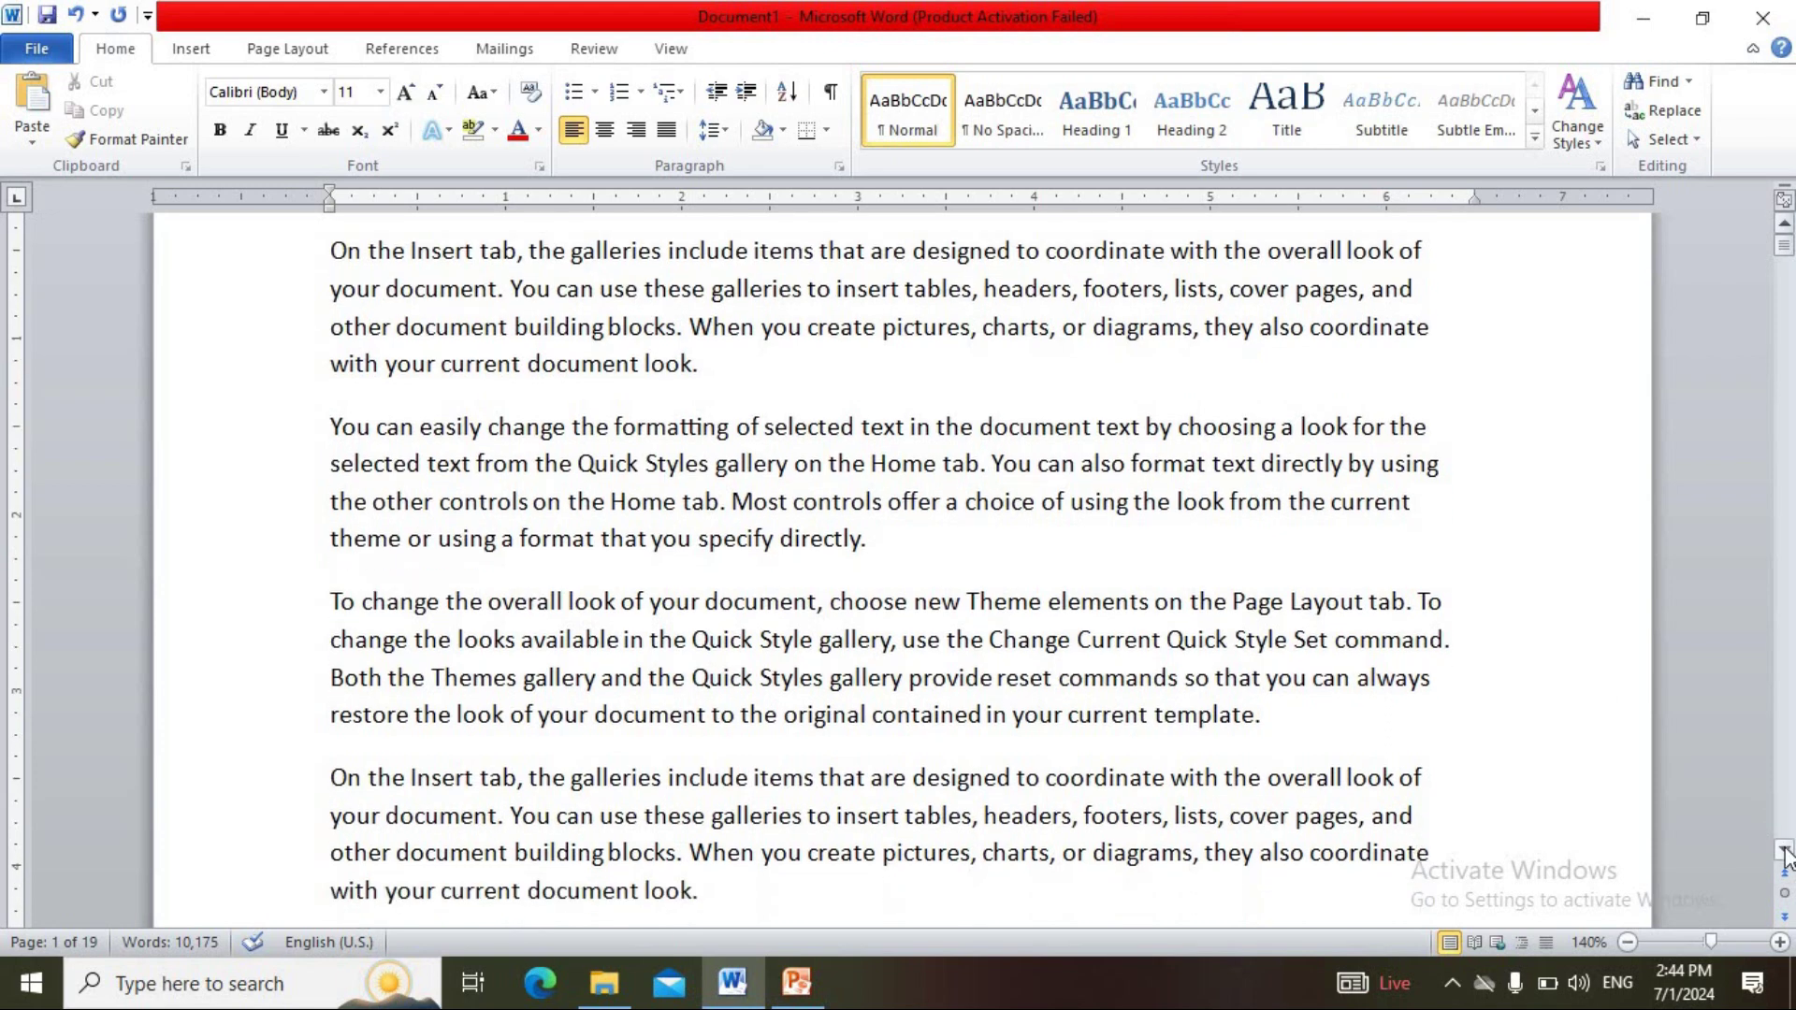
pyautogui.click(1784, 851)
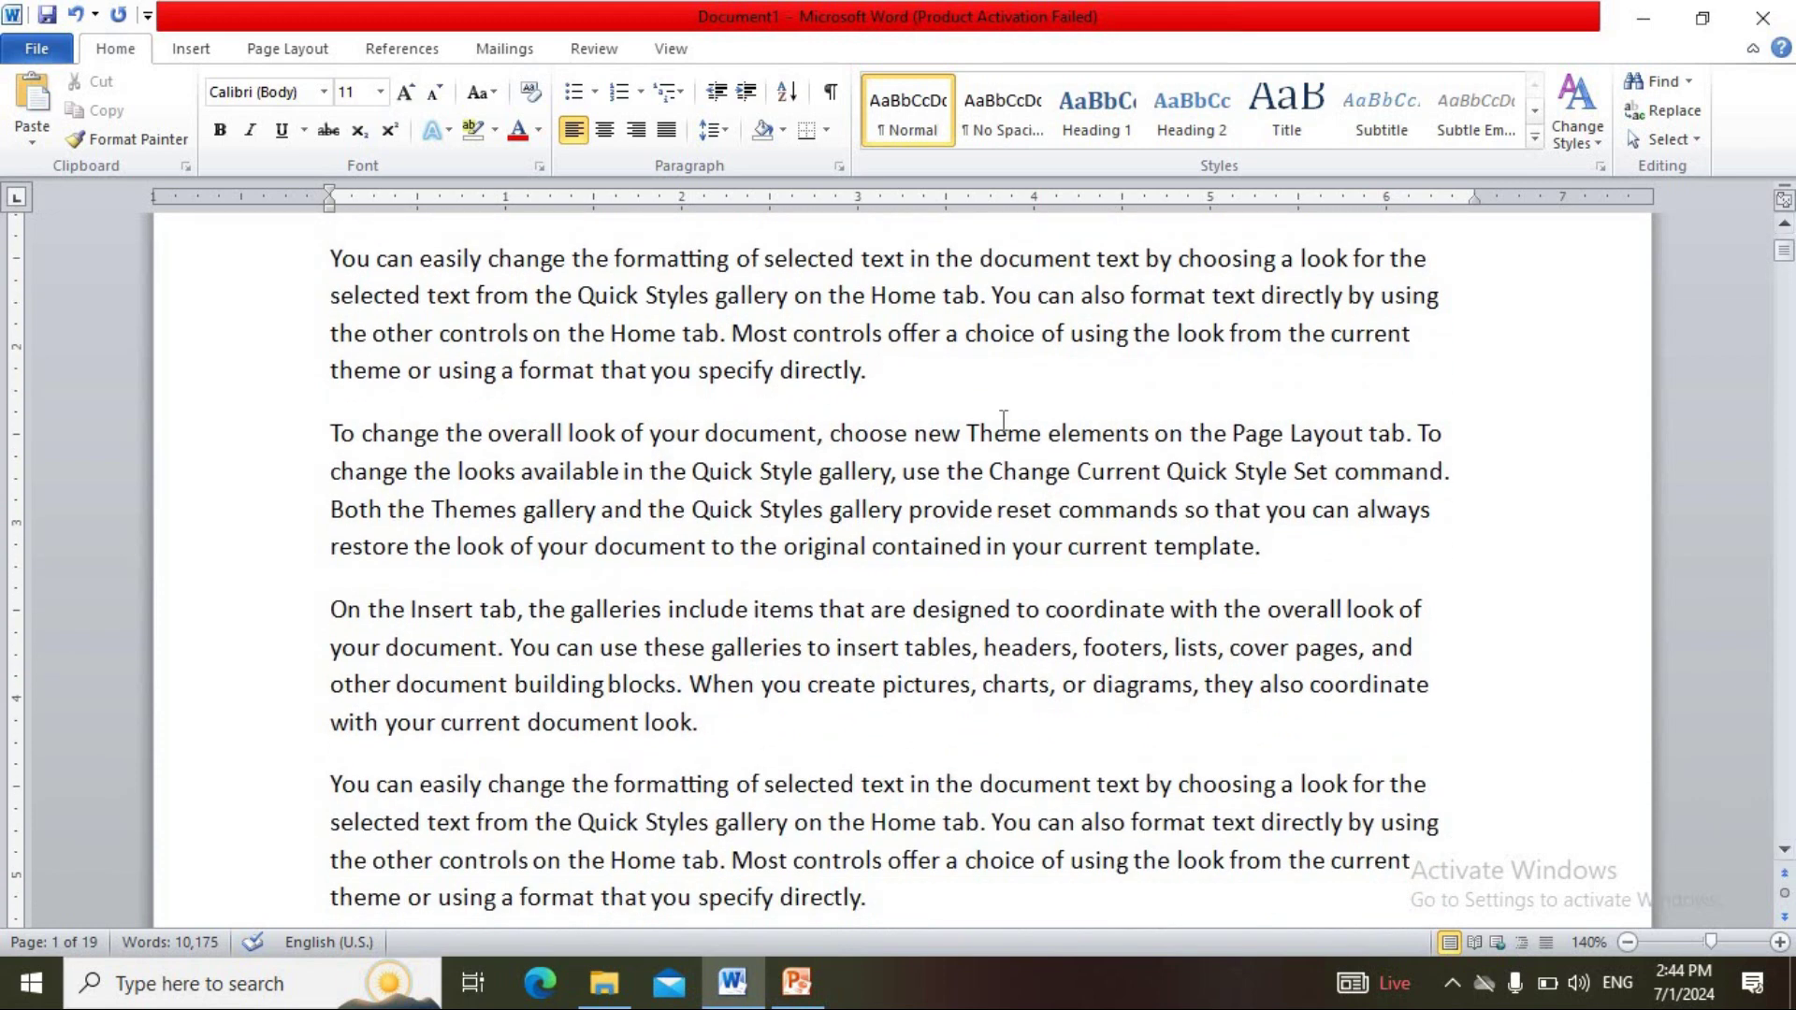
pyautogui.click(833, 332)
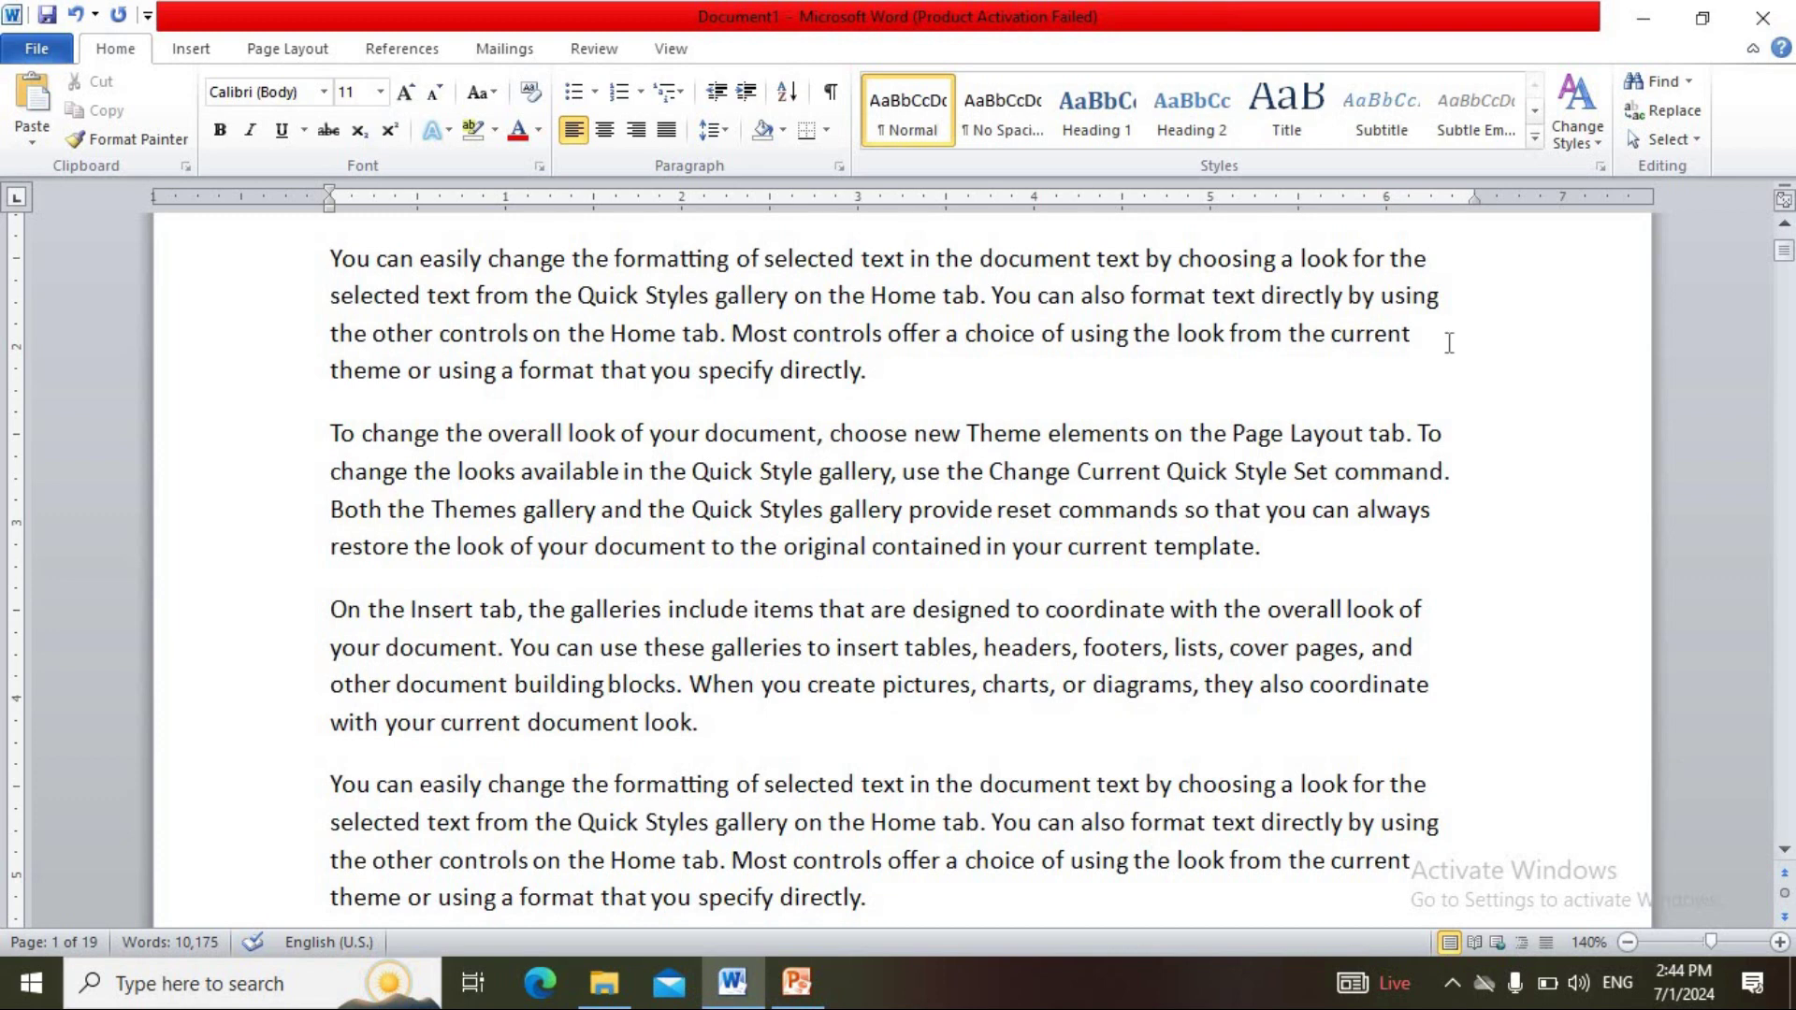
# - Use Go To to jump to page 19 of the document
pyautogui.click(1691, 81)
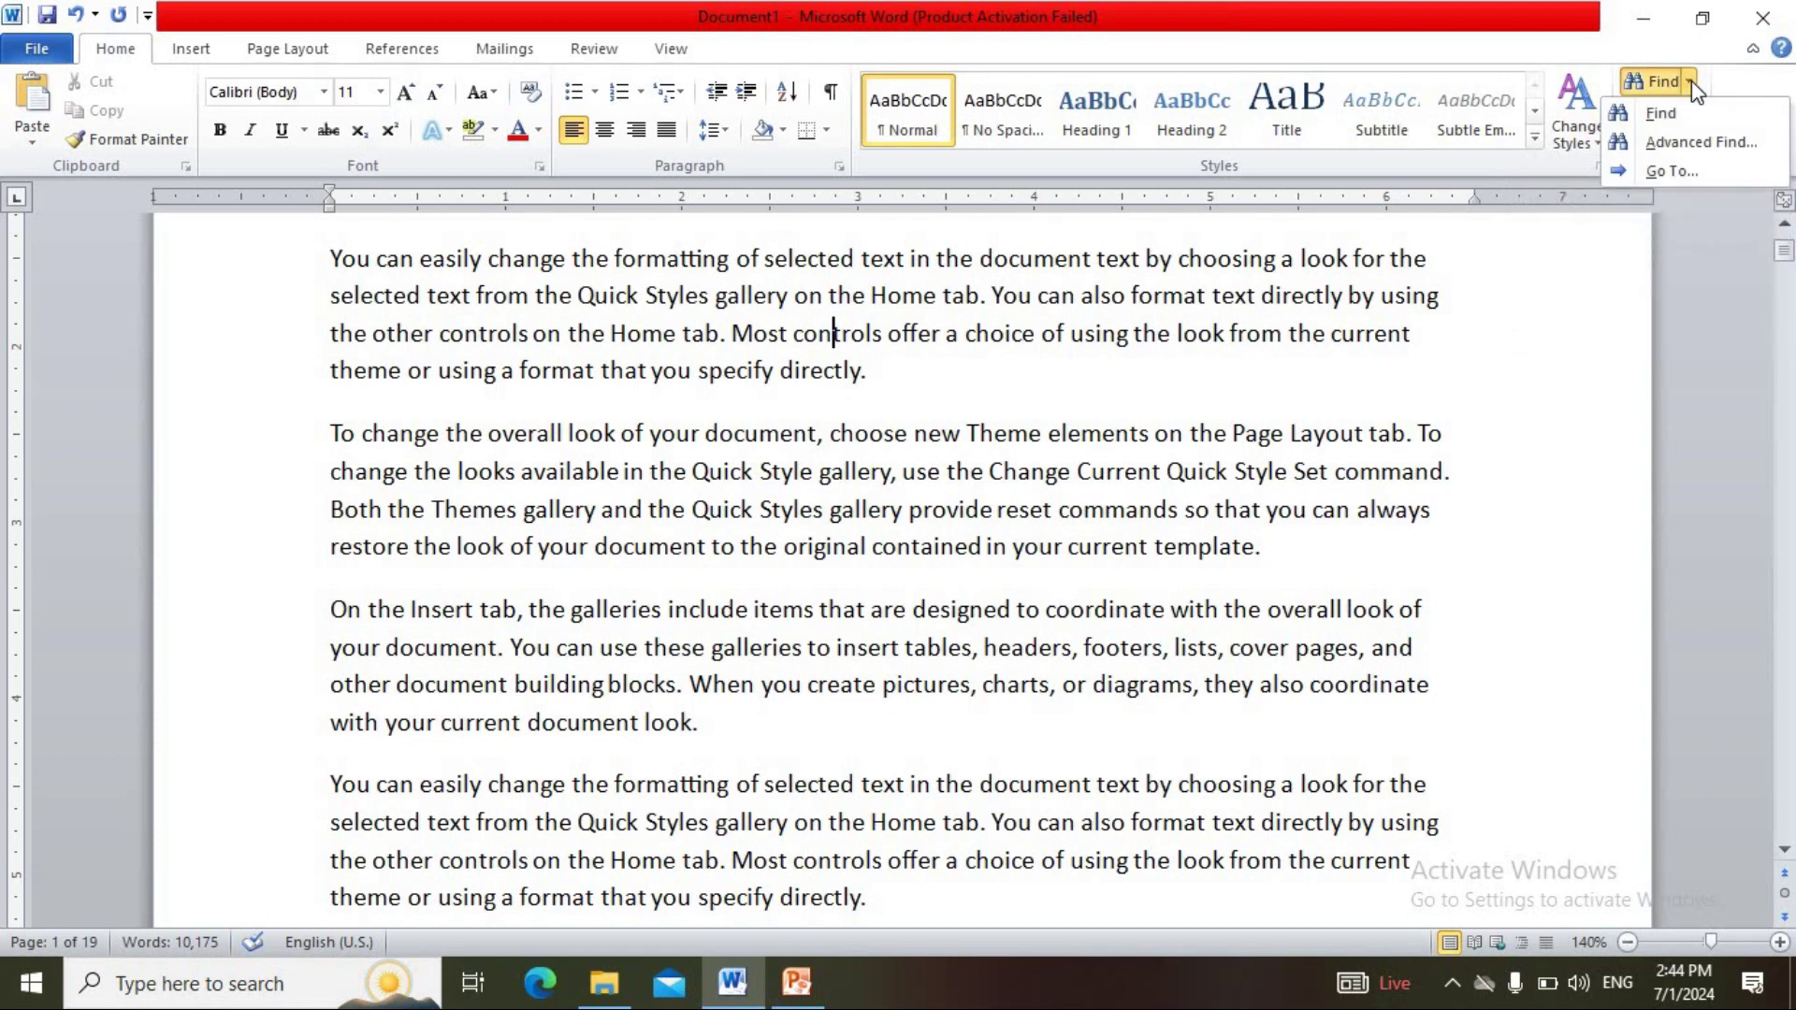
pyautogui.click(1659, 170)
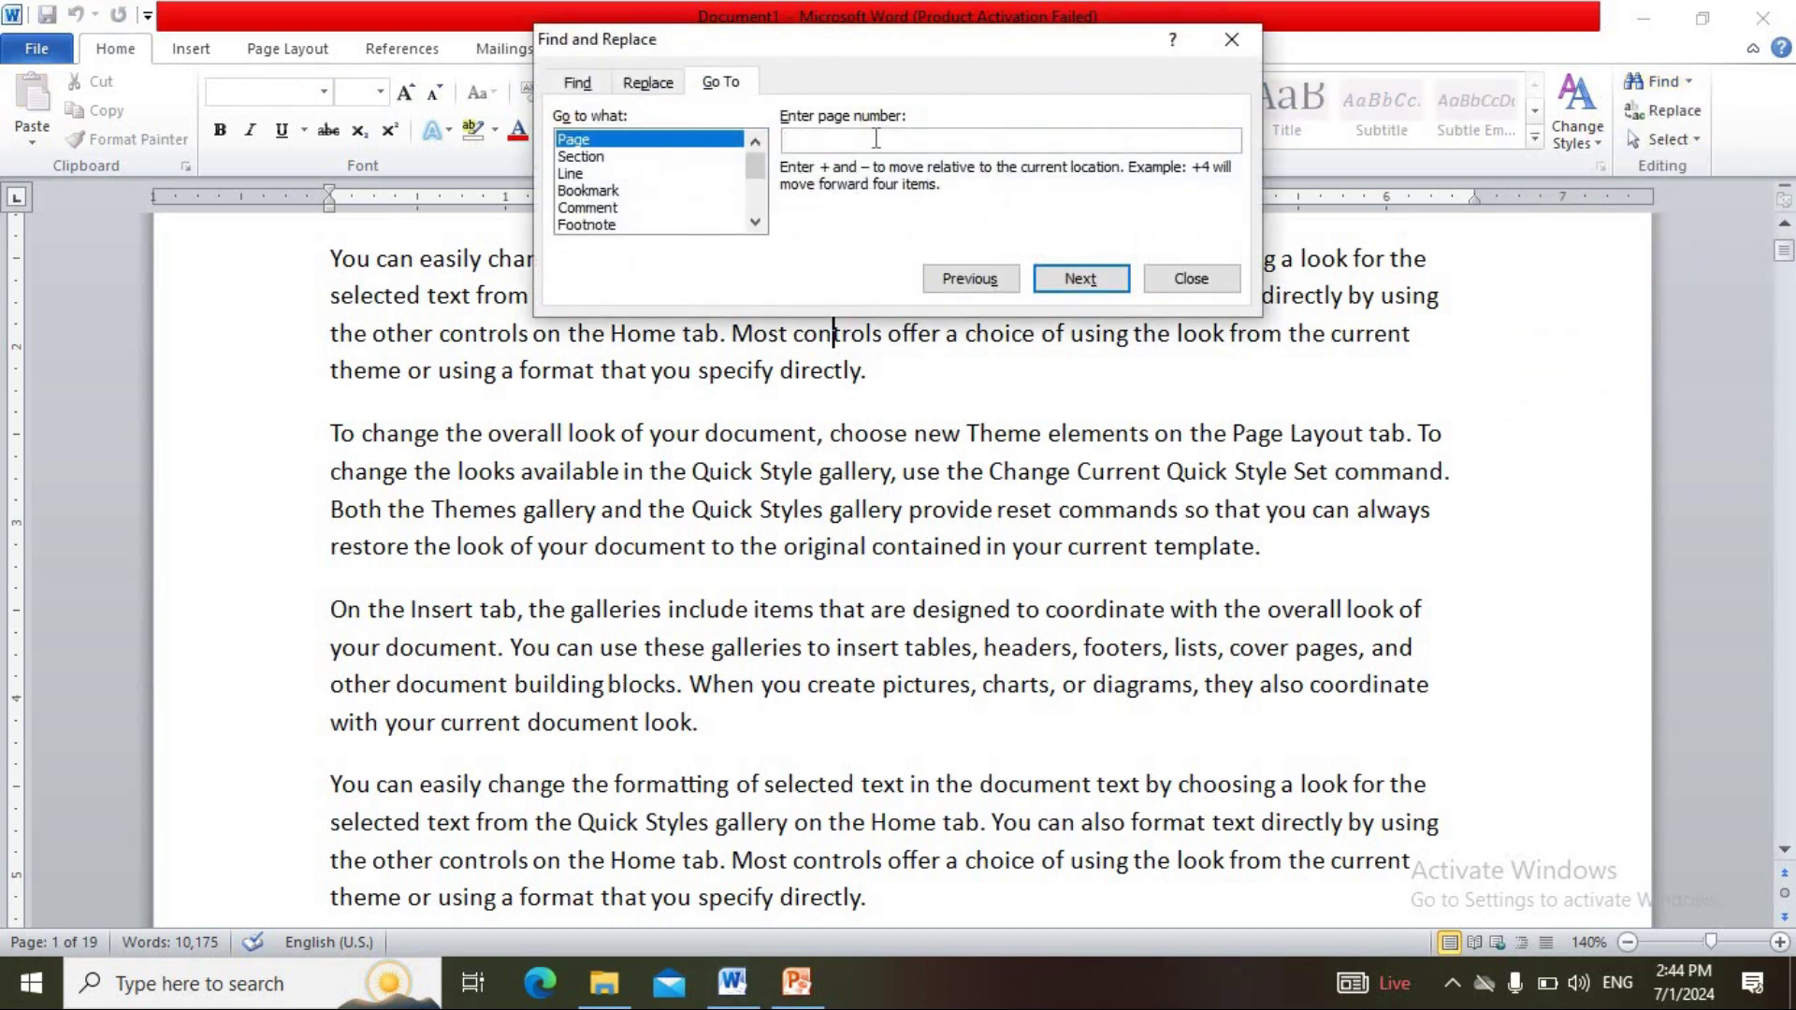
pyautogui.write('19')
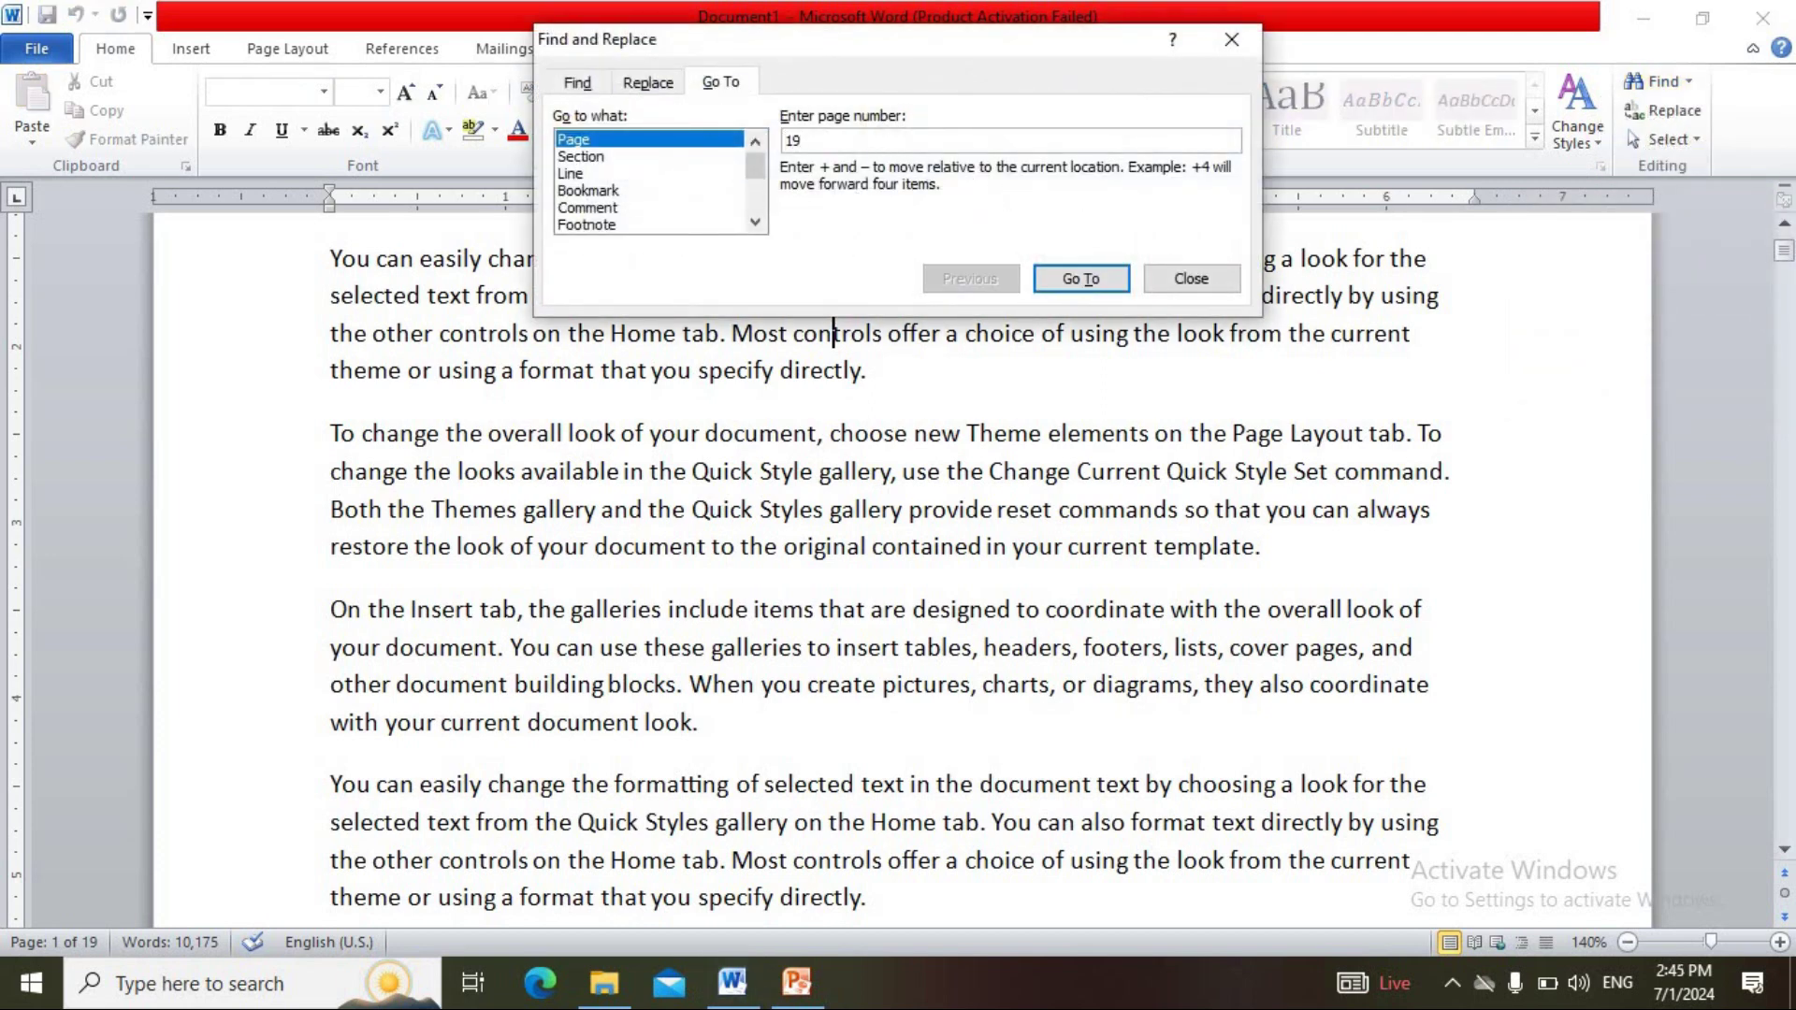
pyautogui.click(1075, 280)
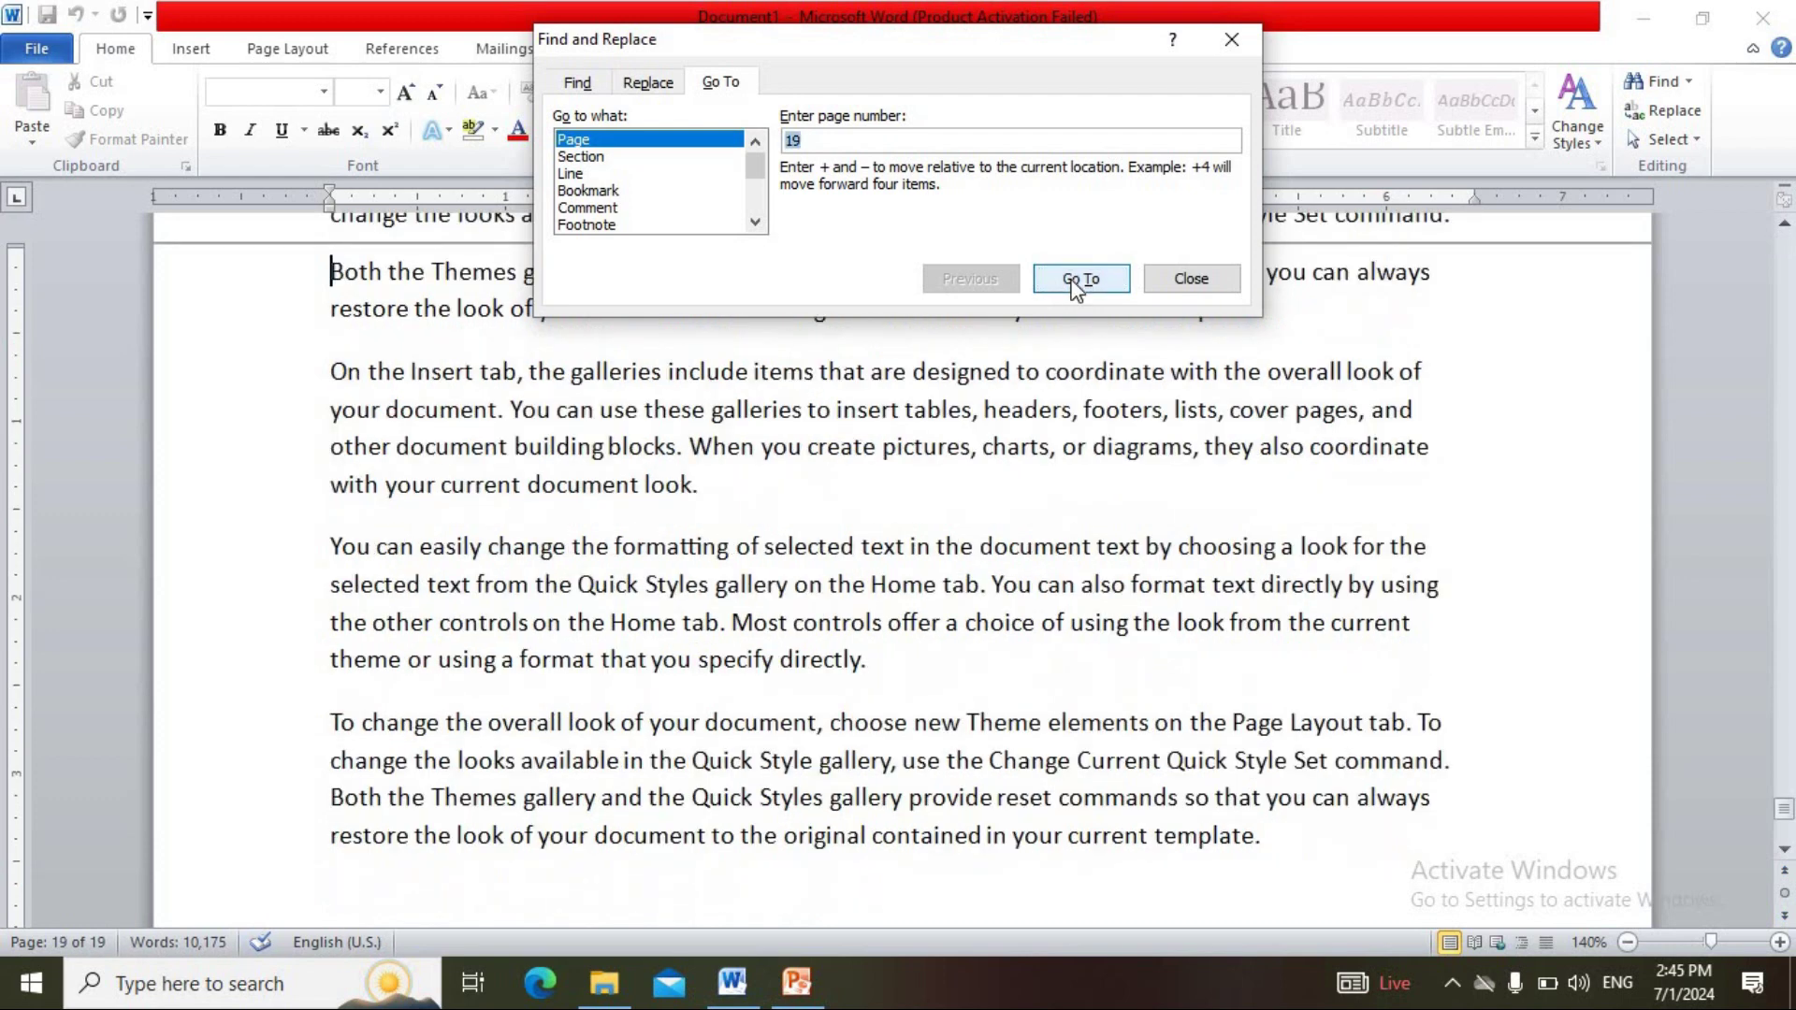
pyautogui.click(781, 666)
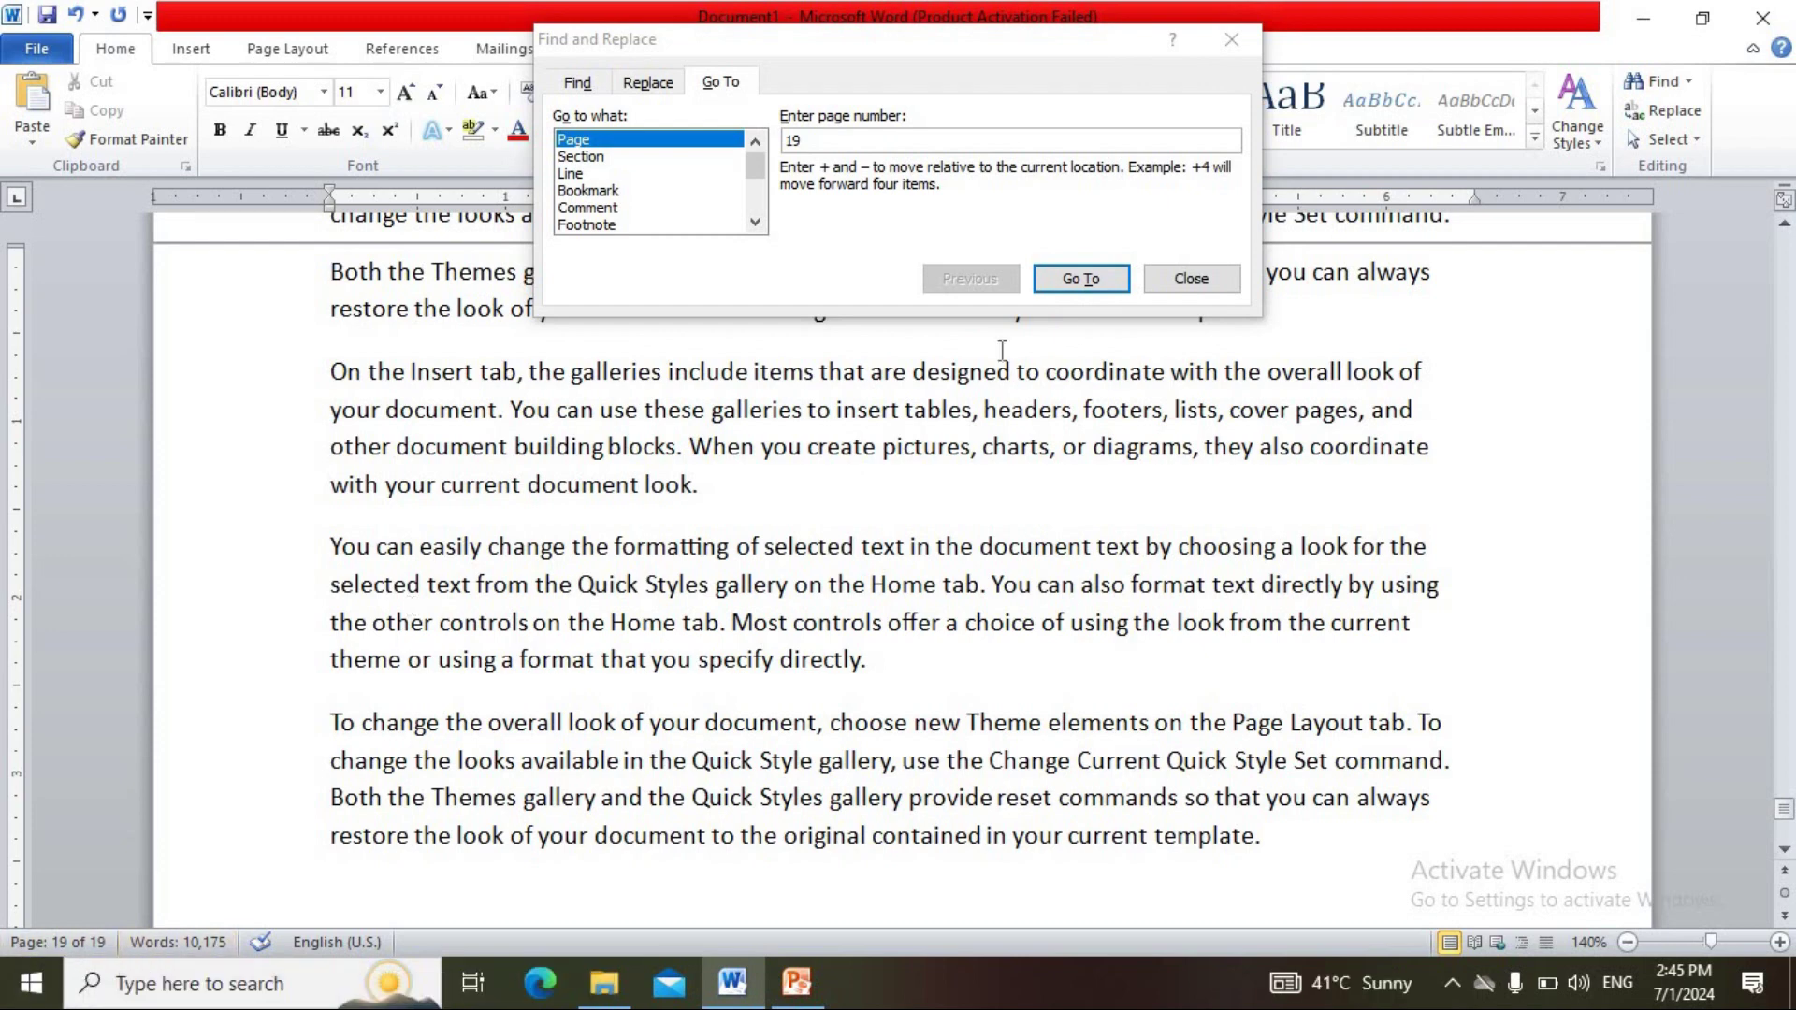
# - Go back to page 1 with Go To and close the dialog
pyautogui.click(807, 141)
pyautogui.write('1')
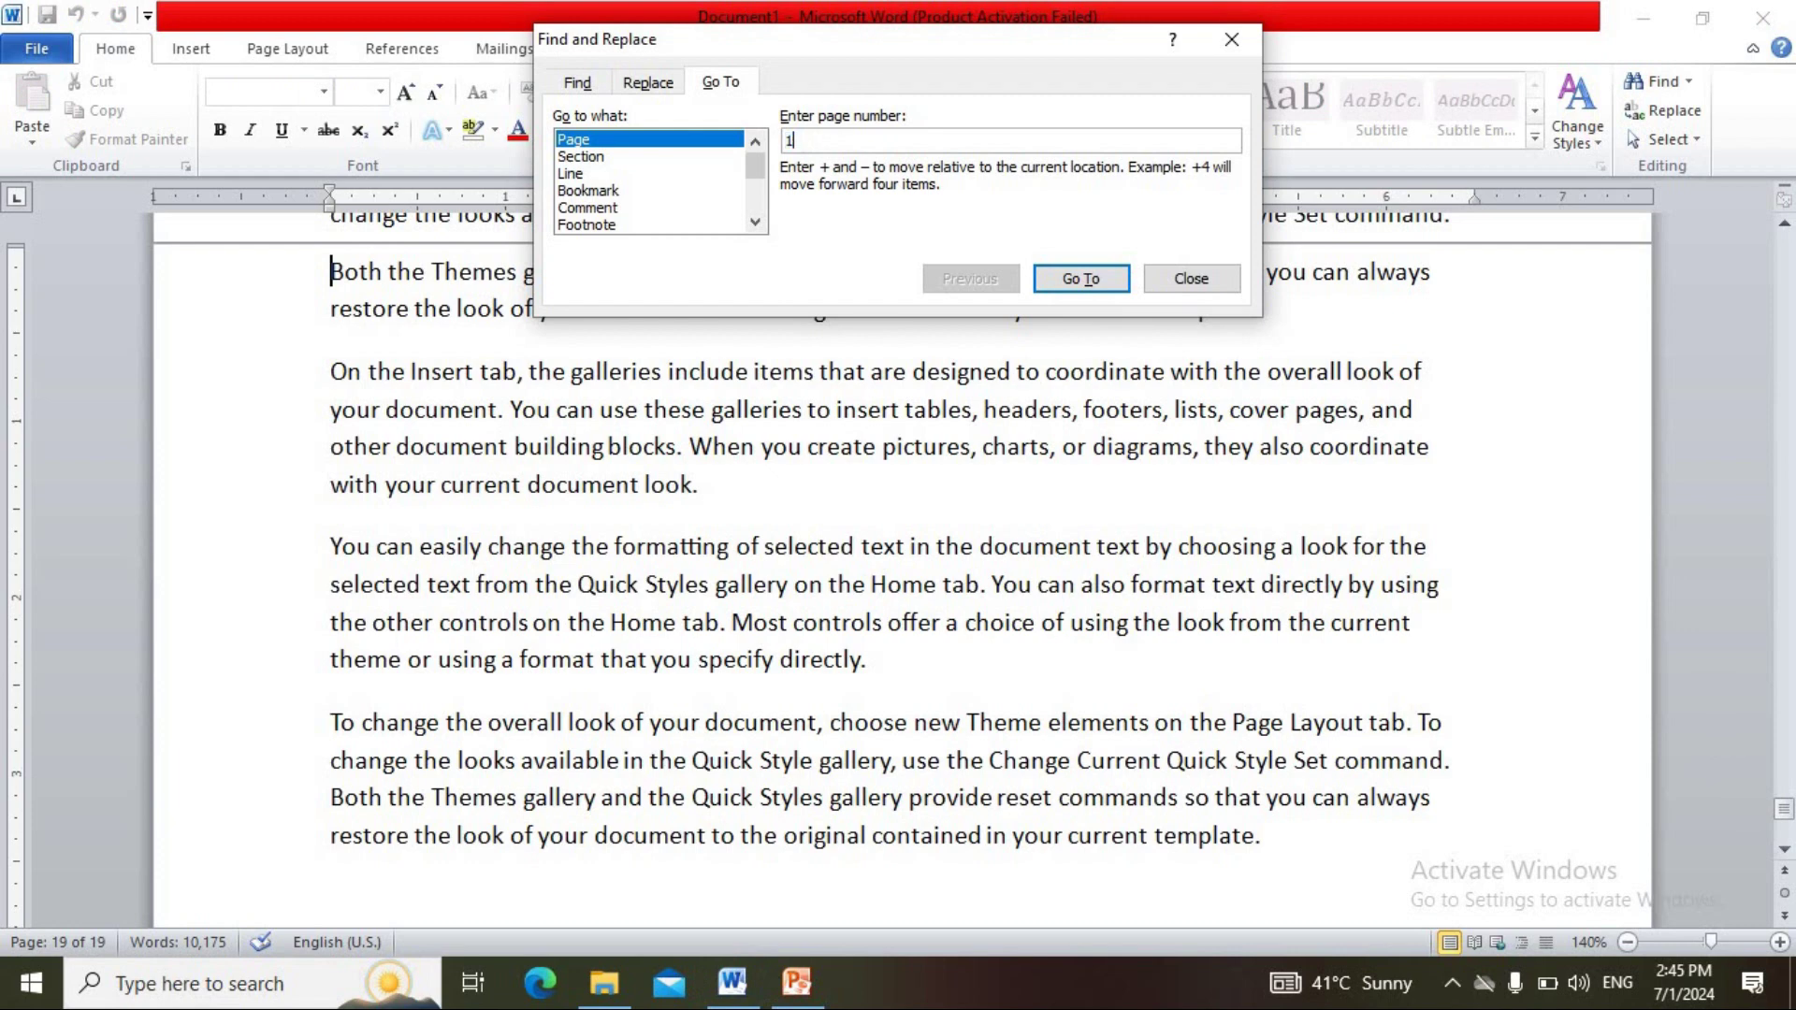
pyautogui.click(1064, 277)
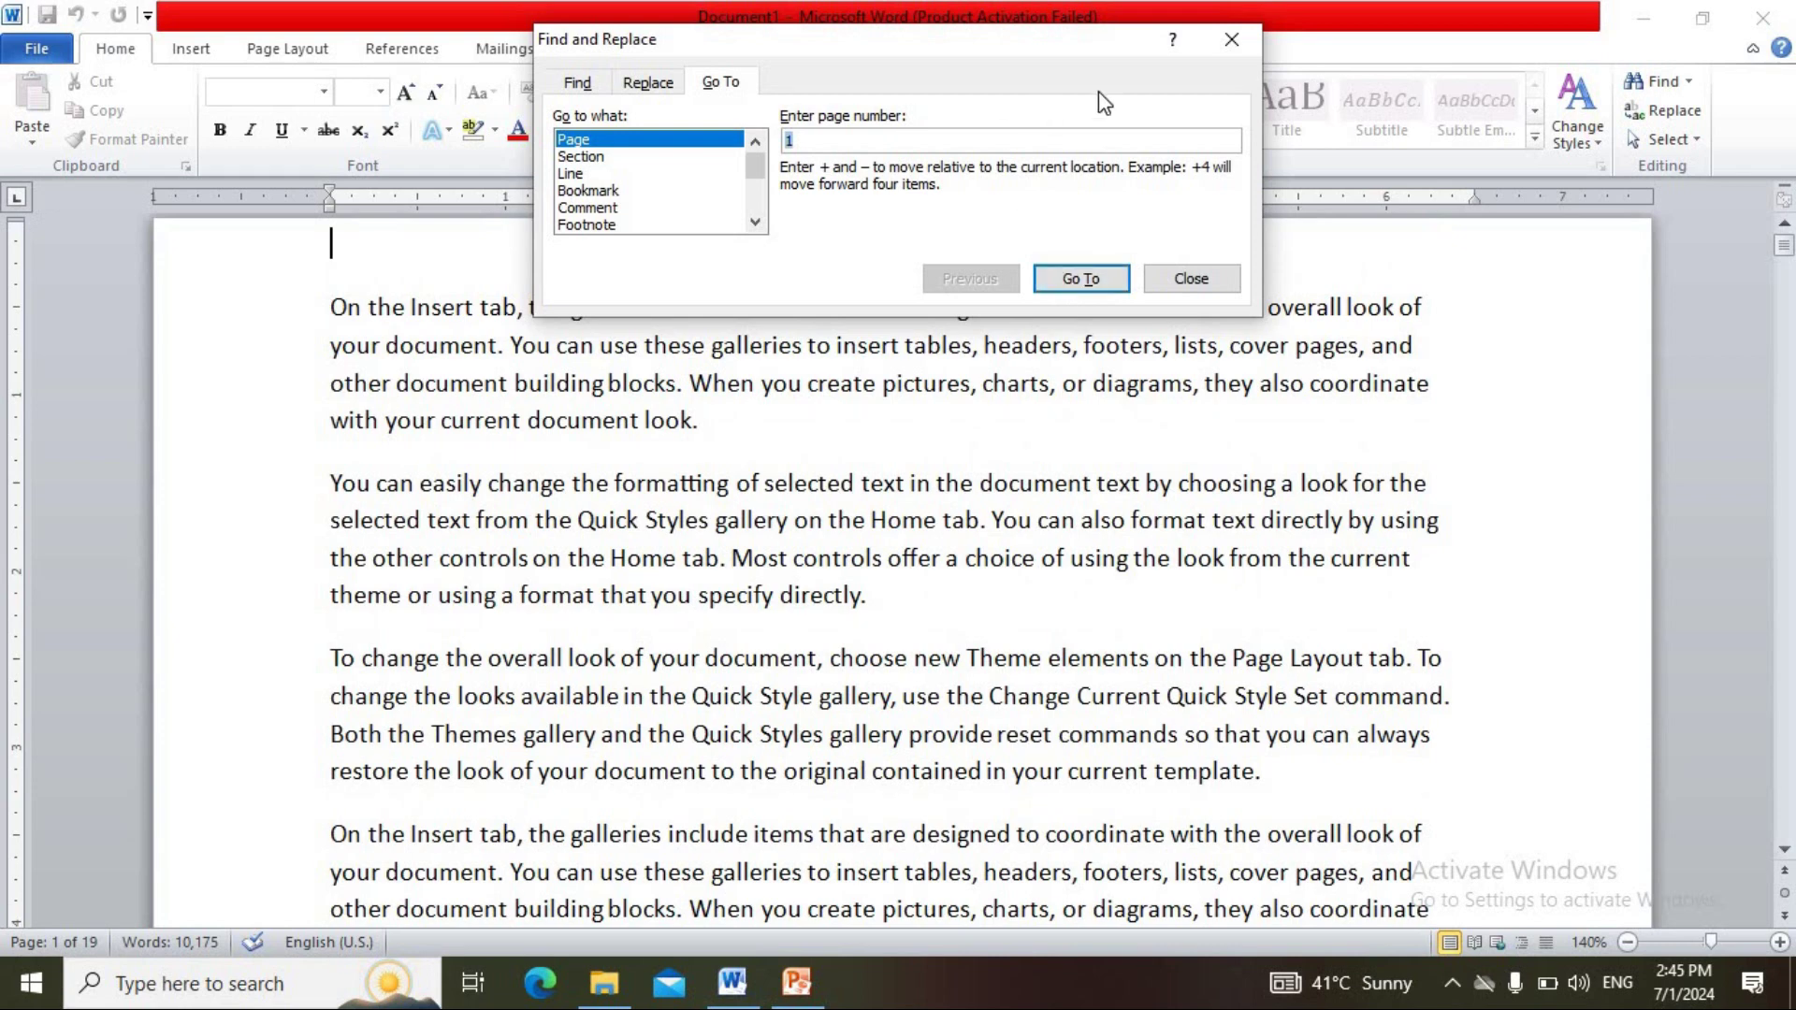
pyautogui.click(1231, 38)
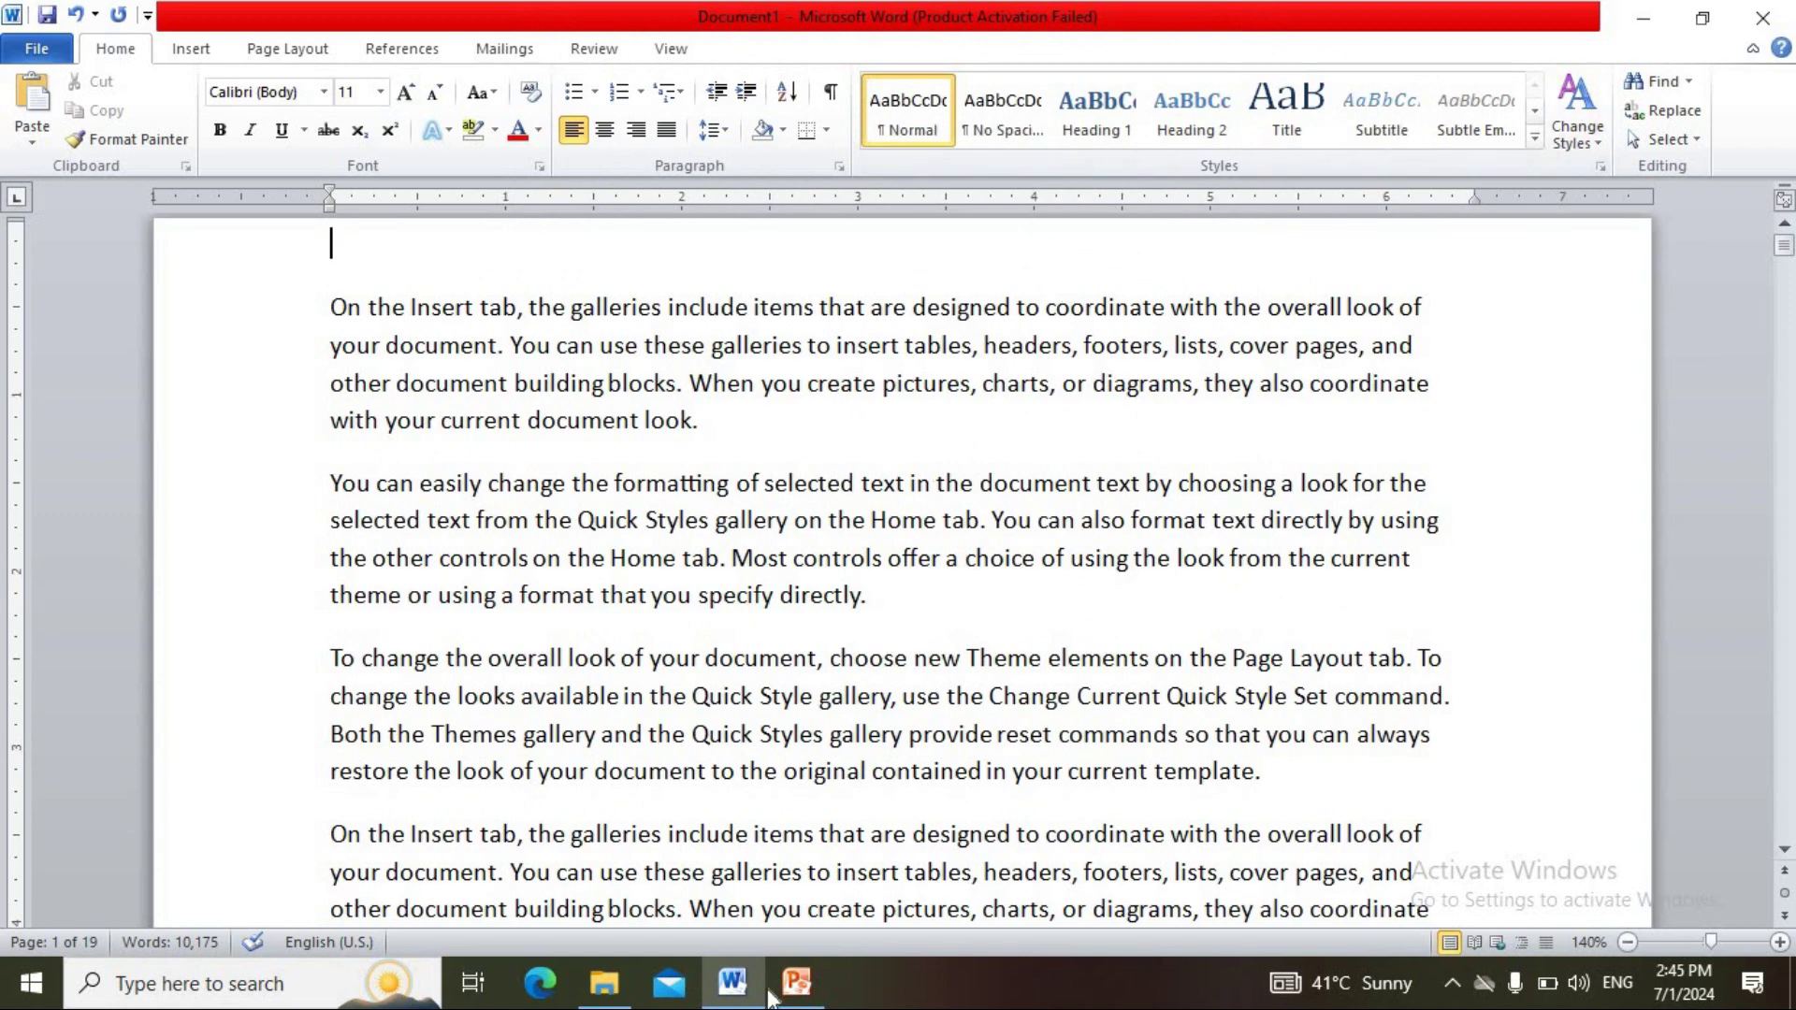
# - Switch to PowerPoint to read the "How to Replace a word?" slide, and return to the Word document
pyautogui.click(799, 984)
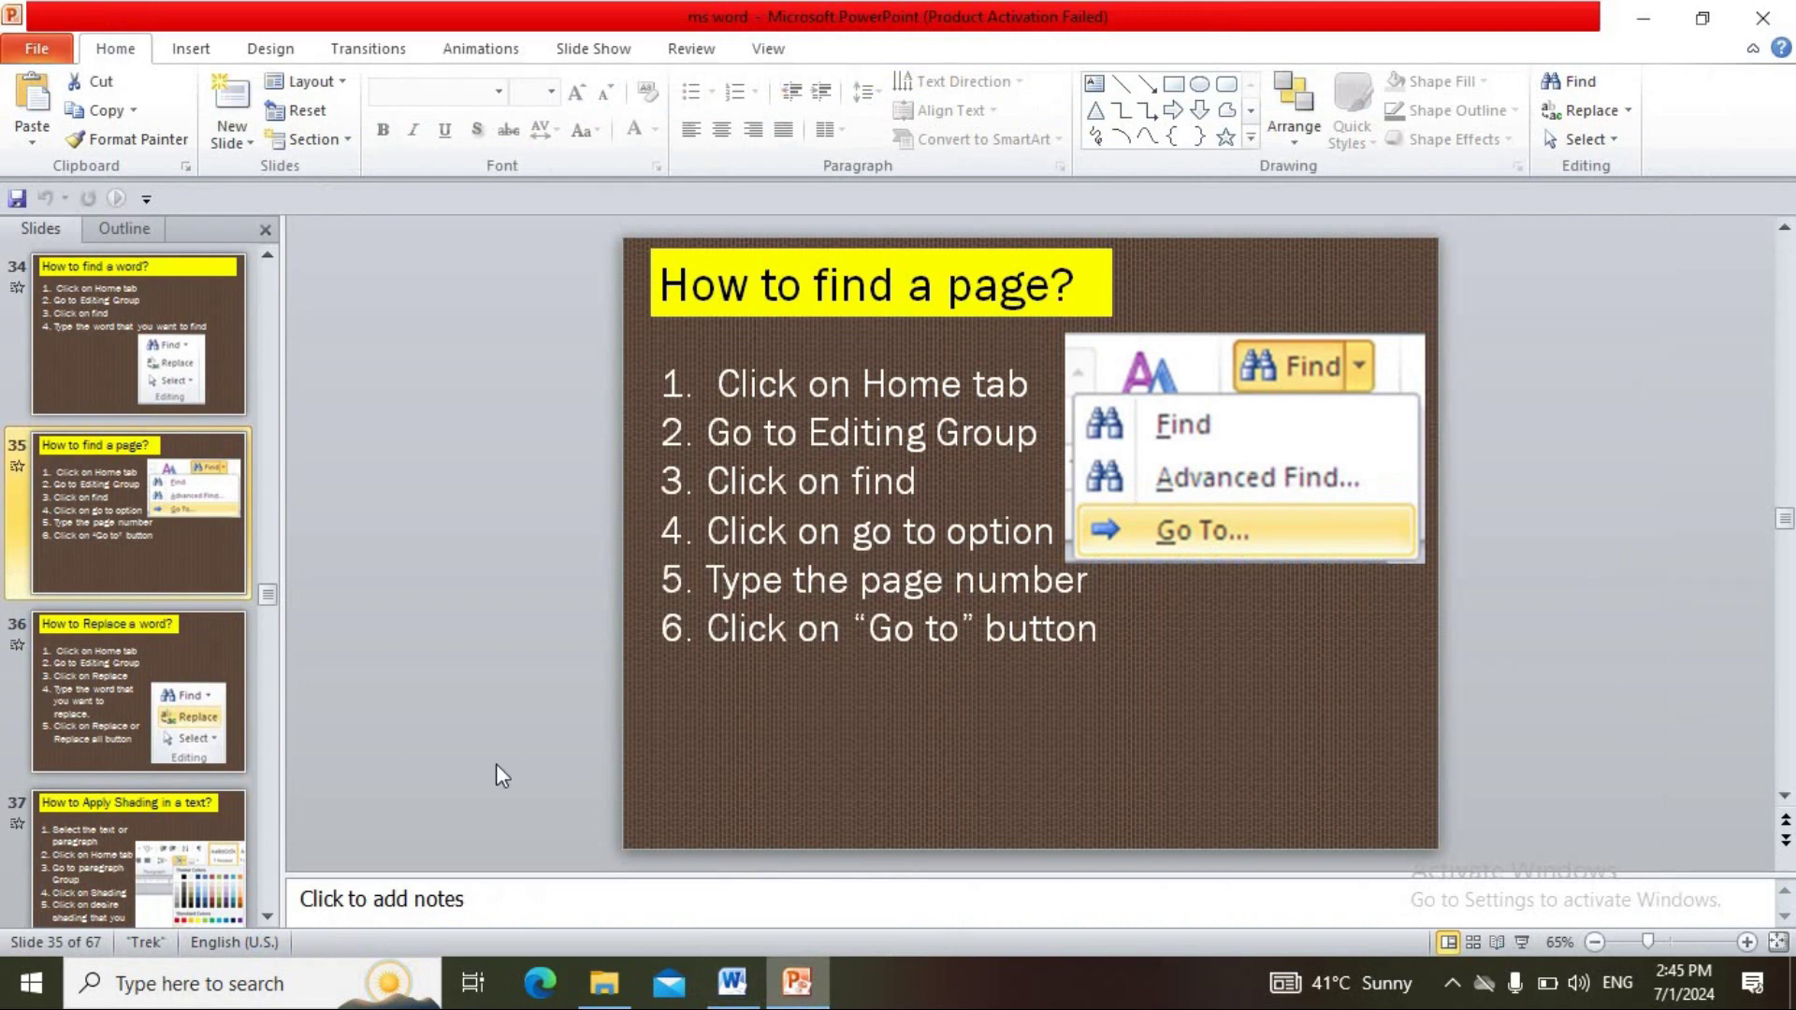
pyautogui.click(190, 662)
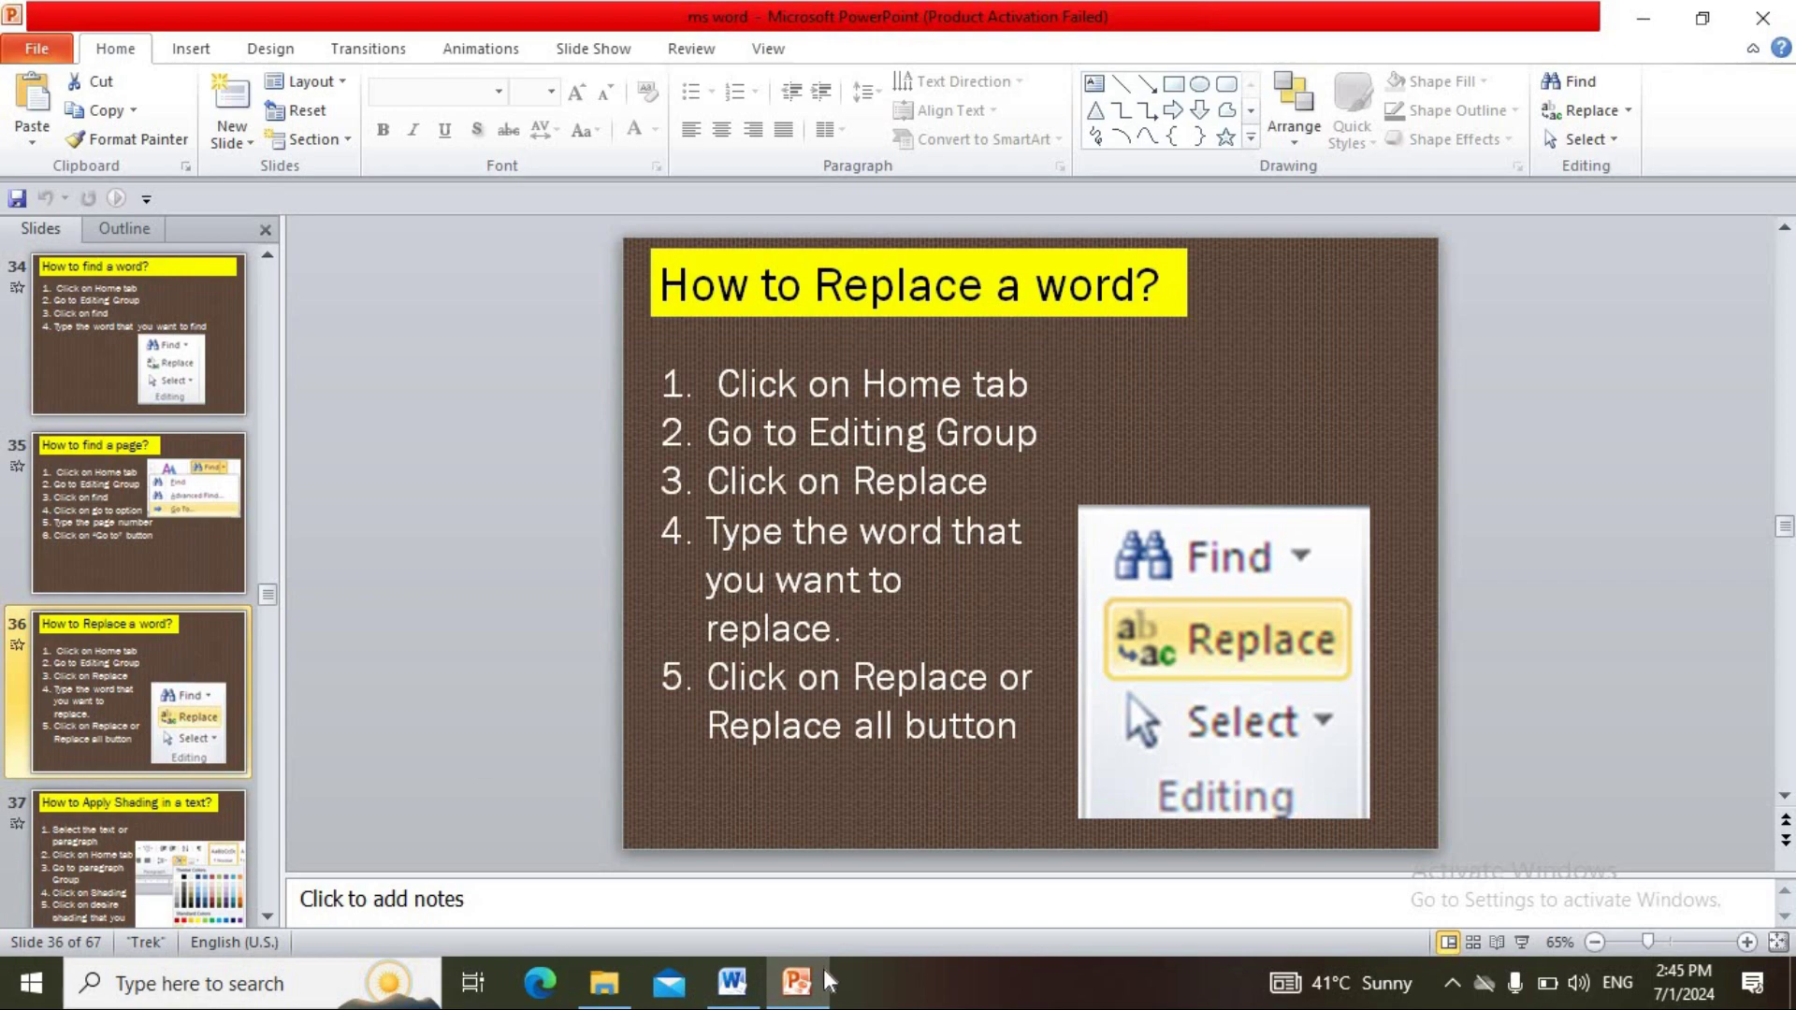
pyautogui.click(735, 987)
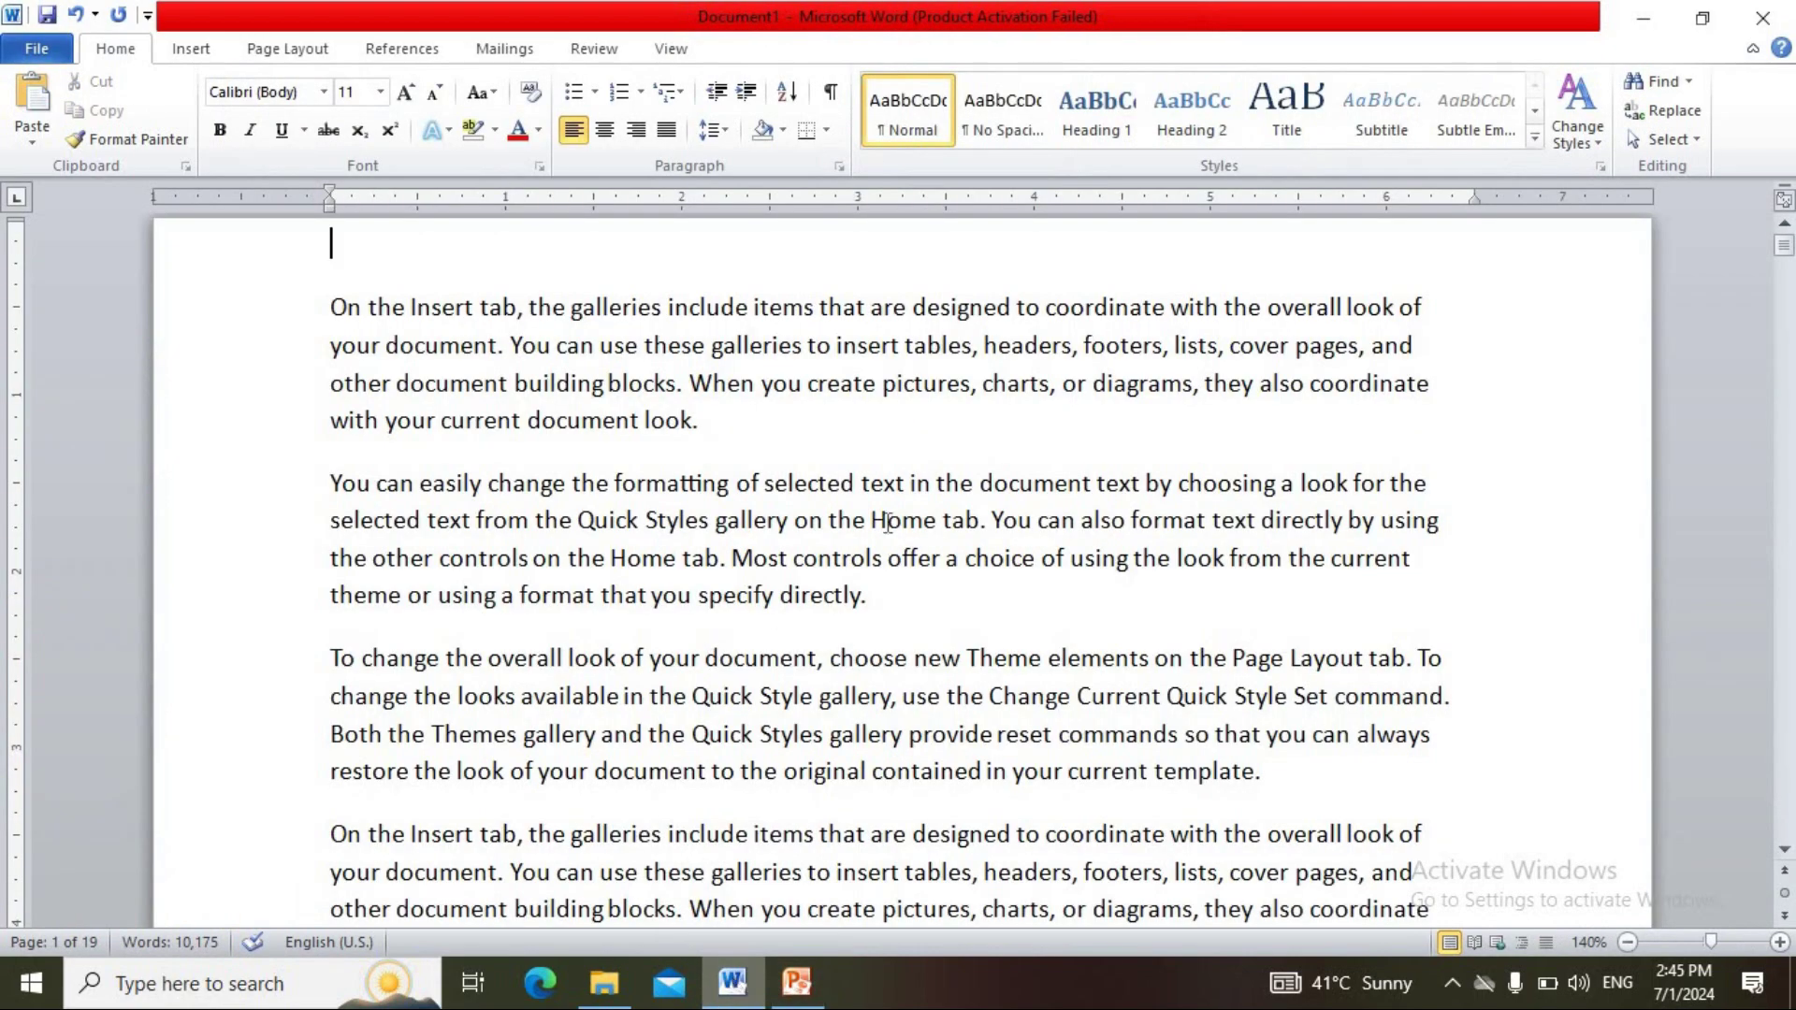
# - Search the text for "document" in place of "pictures", check the matches, and close the search results
pyautogui.click(1652, 84)
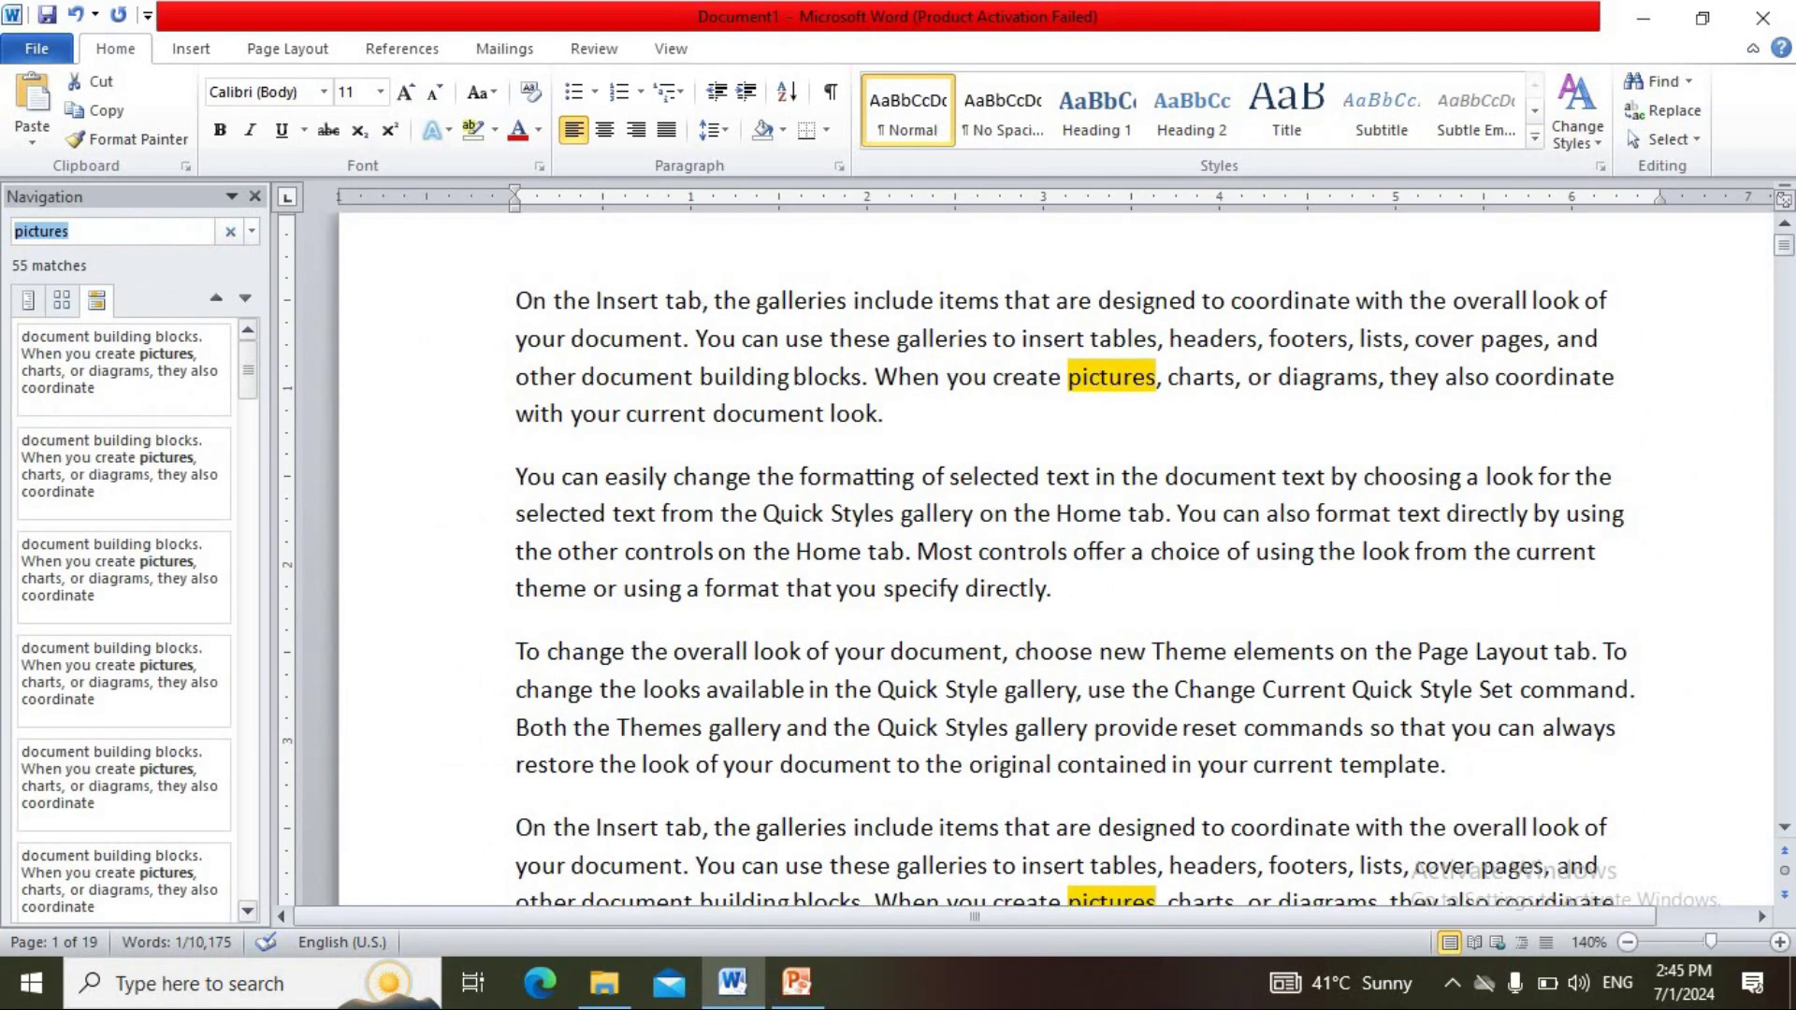
pyautogui.press('BackSpace')
pyautogui.write('do')
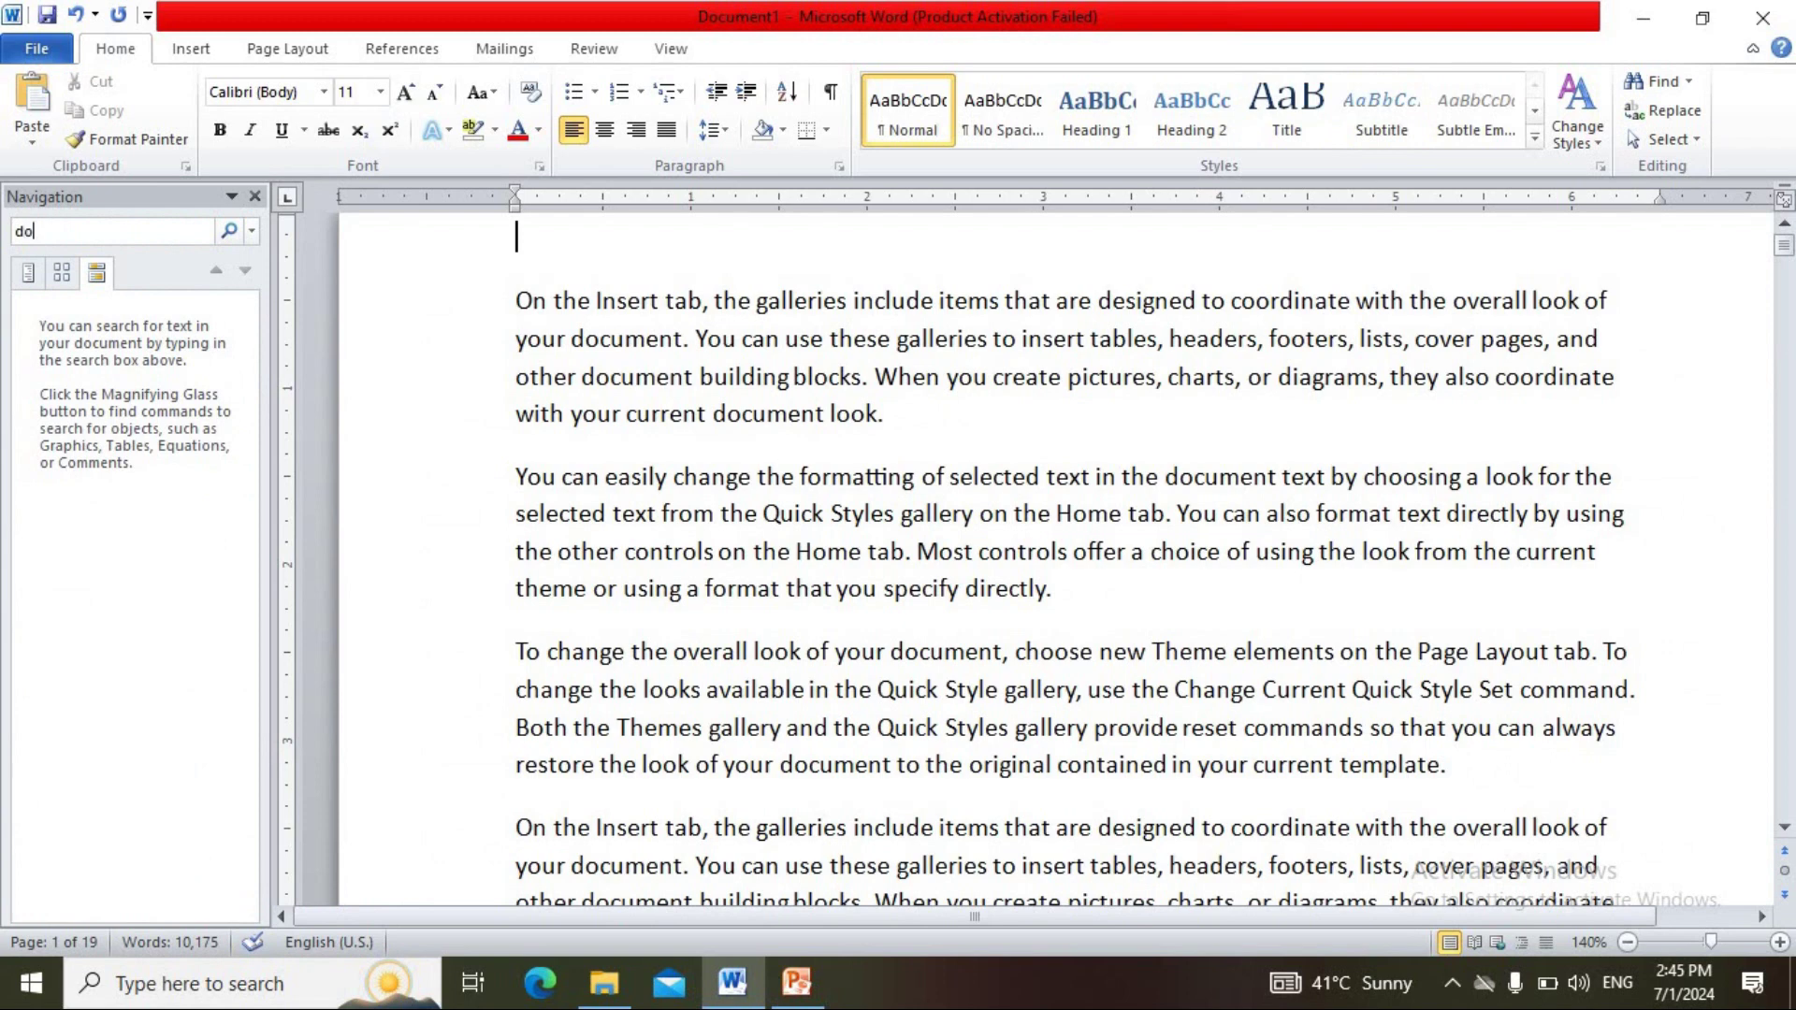
pyautogui.write('cument')
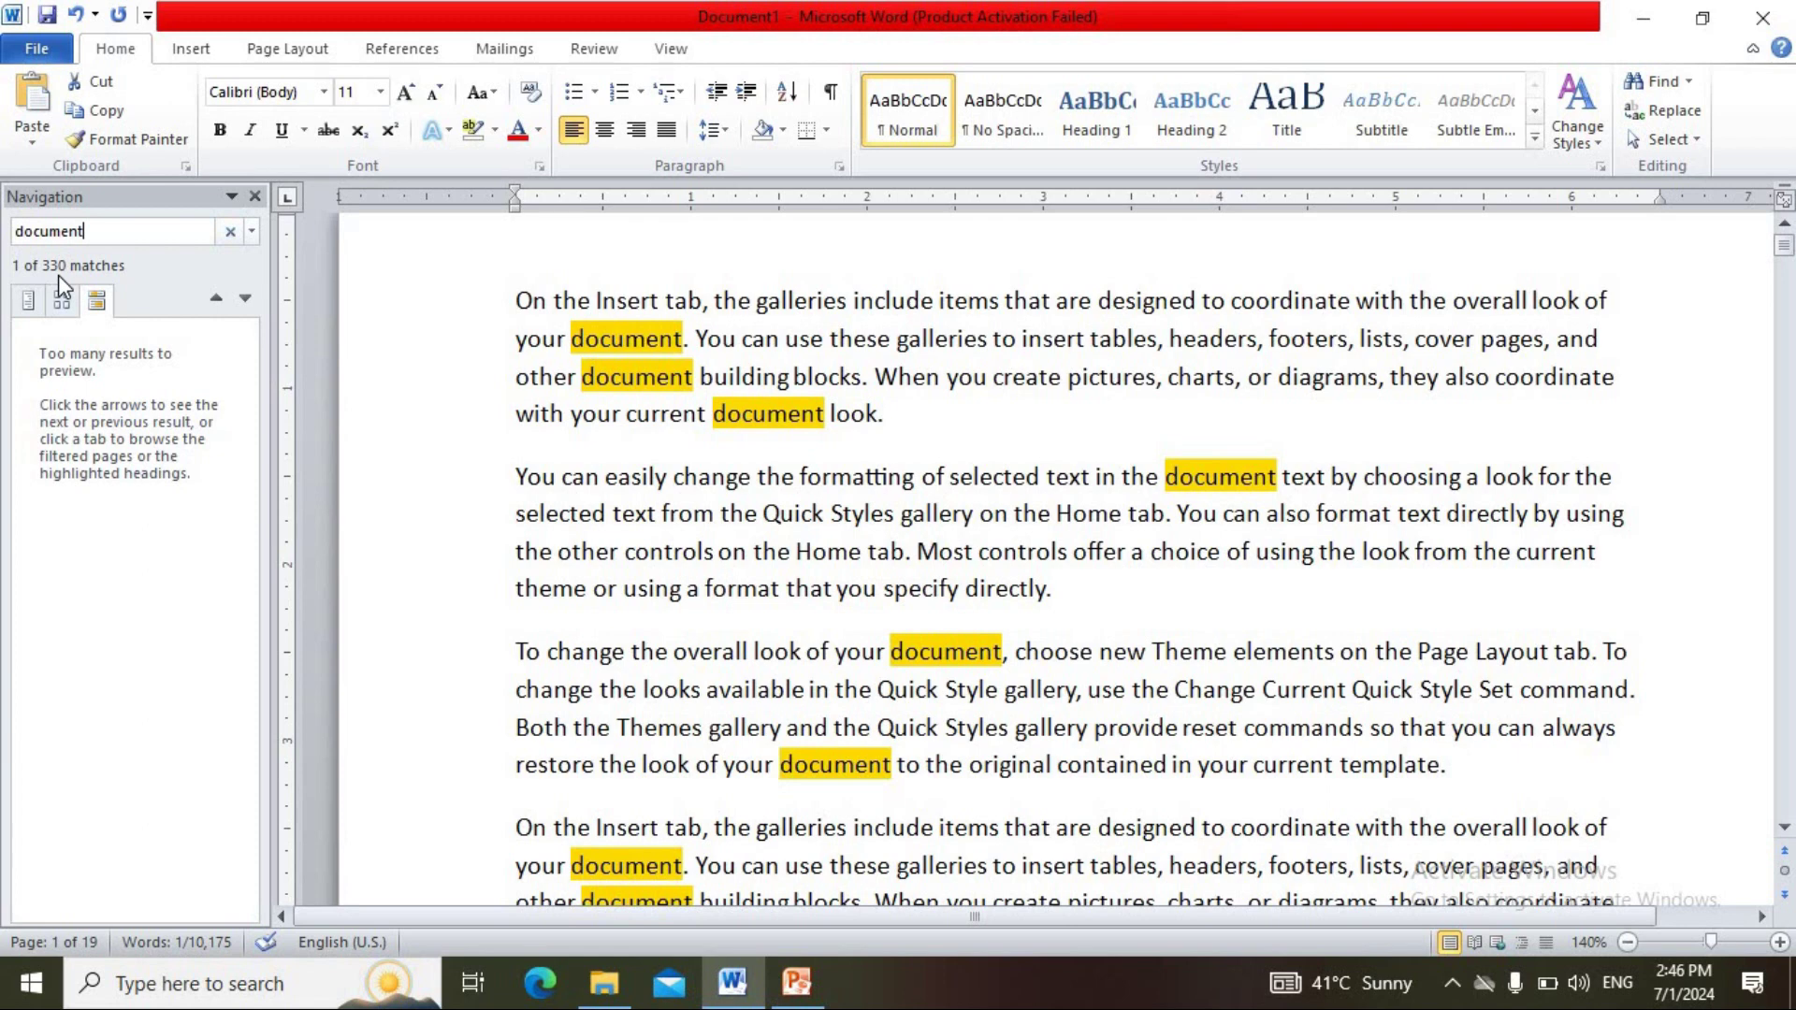
pyautogui.click(255, 196)
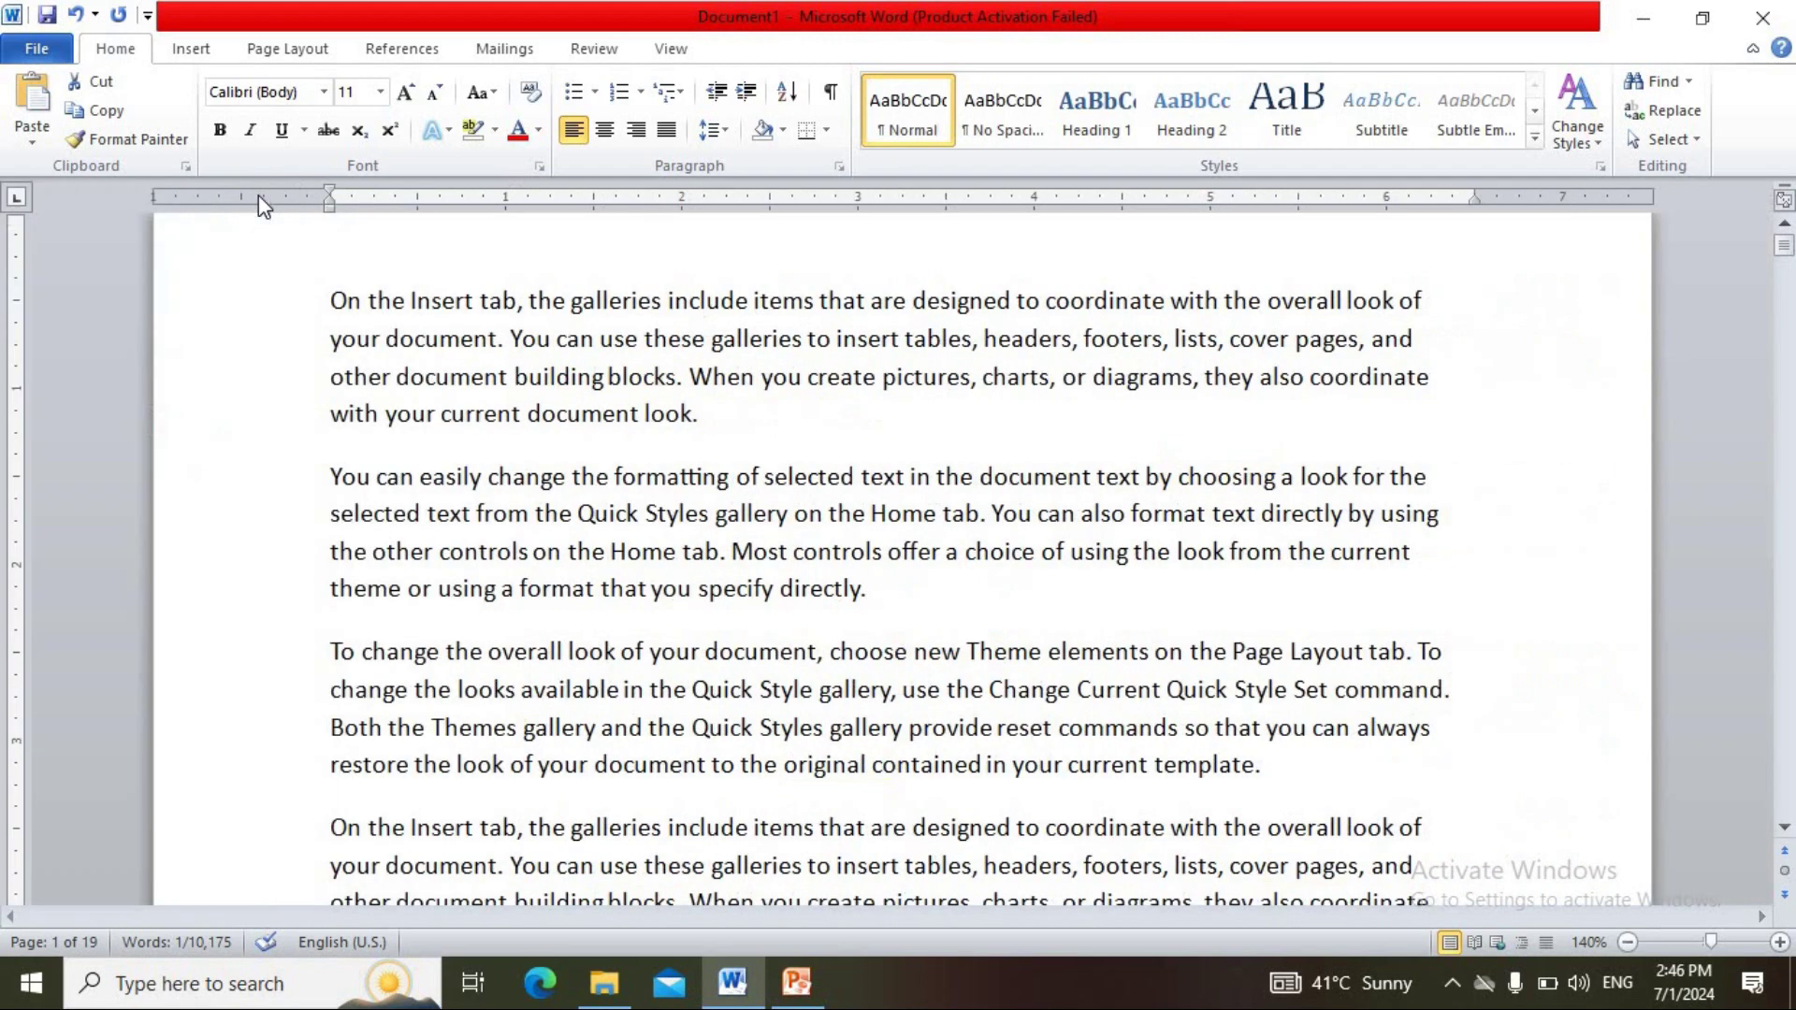
# - Replace every occurrence of "document" with "file" throughout the text, and select the first replaced word in the opening paragraph
pyautogui.click(1665, 120)
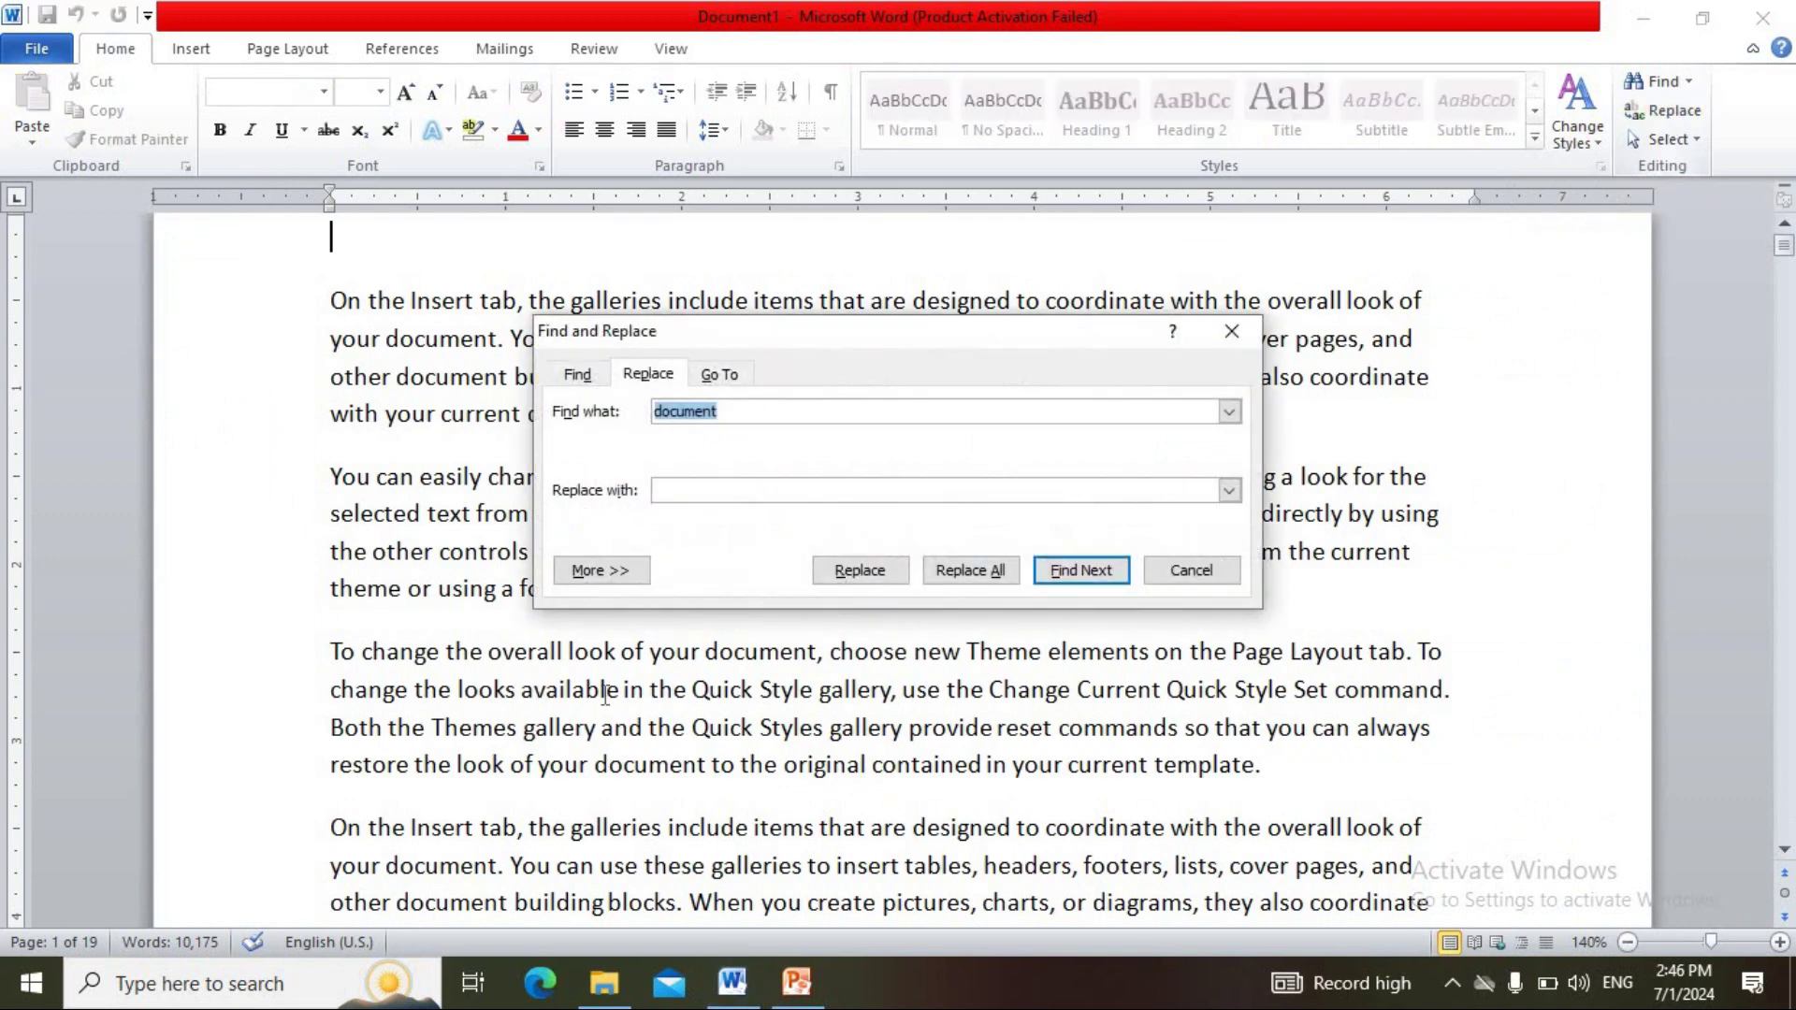
pyautogui.click(740, 410)
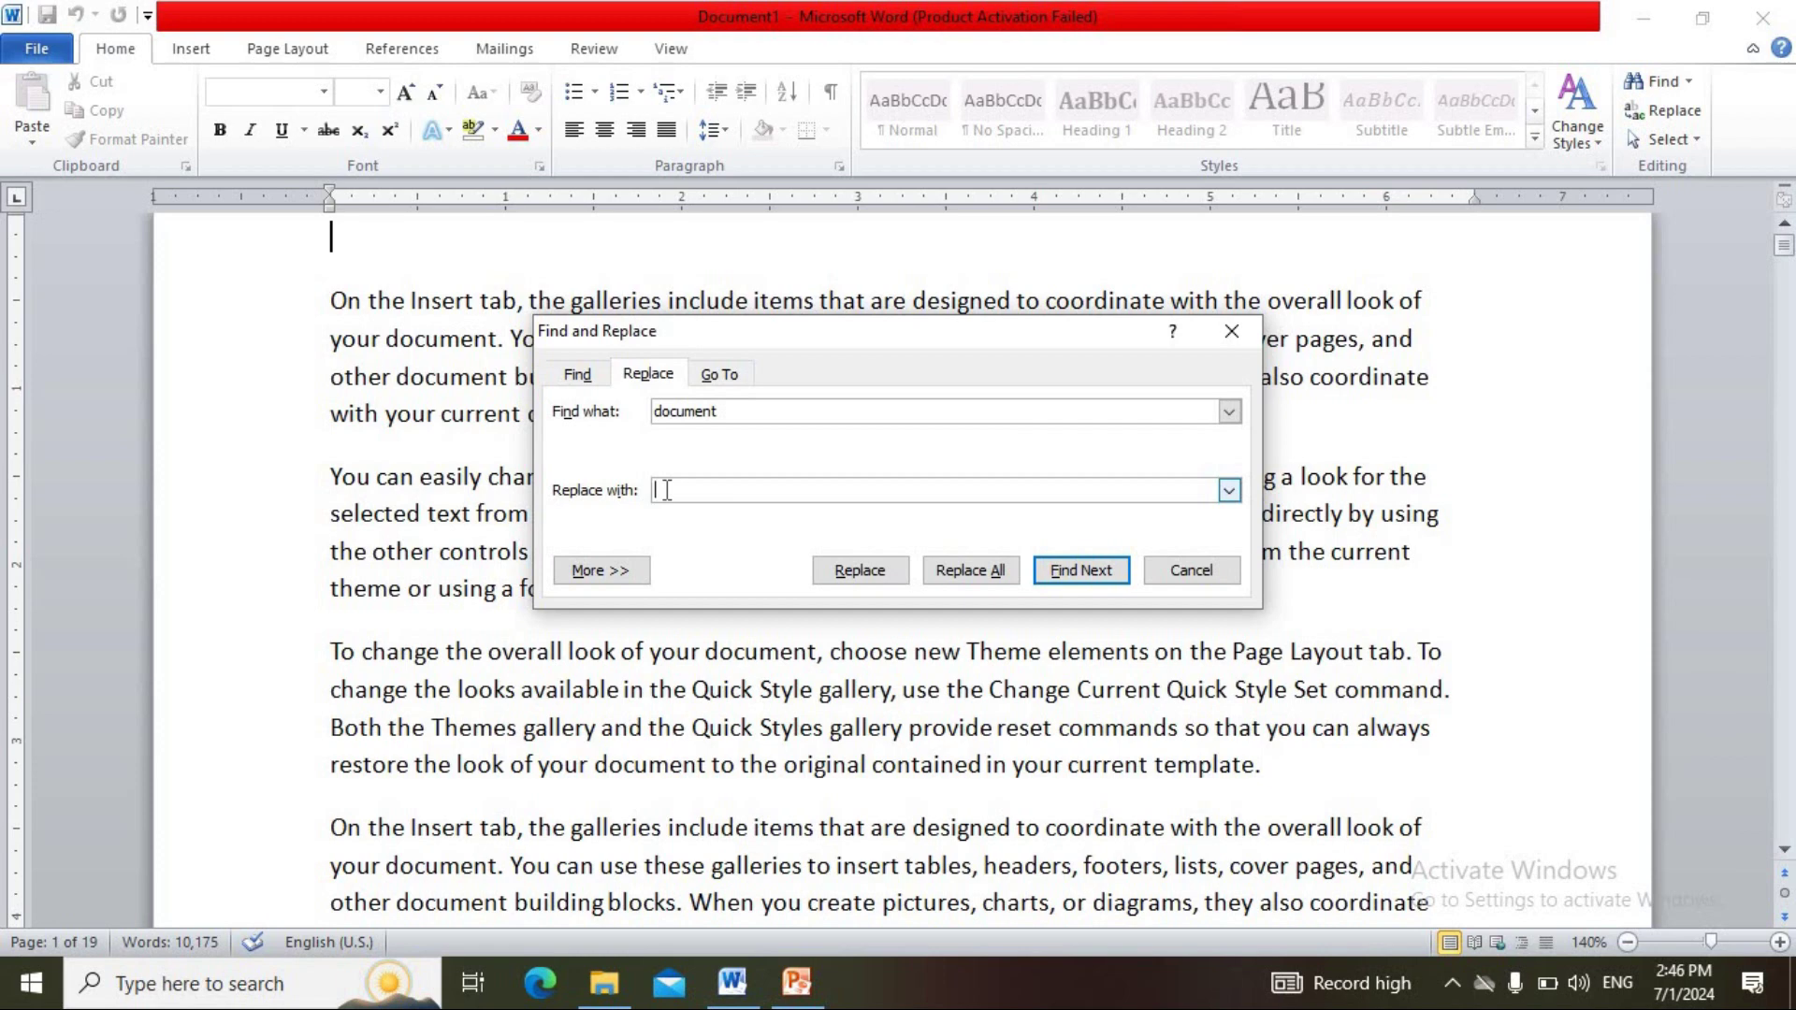
pyautogui.write('file')
pyautogui.click(972, 572)
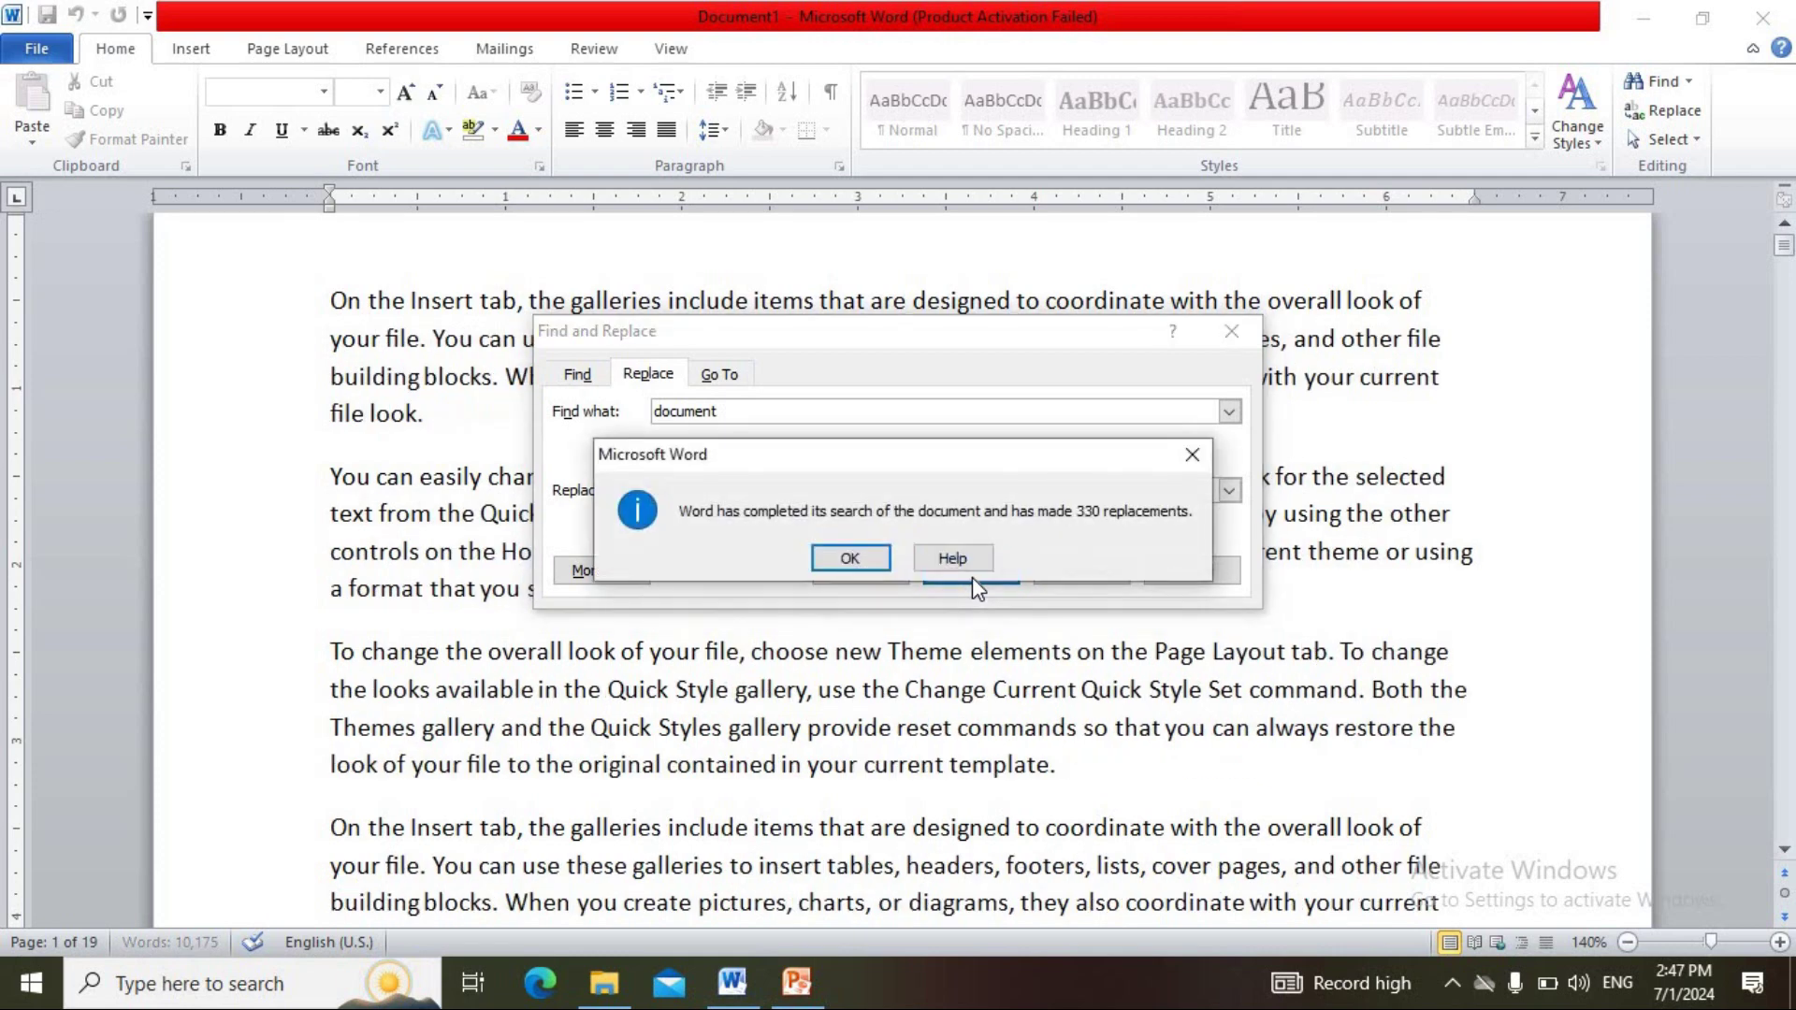
pyautogui.click(875, 564)
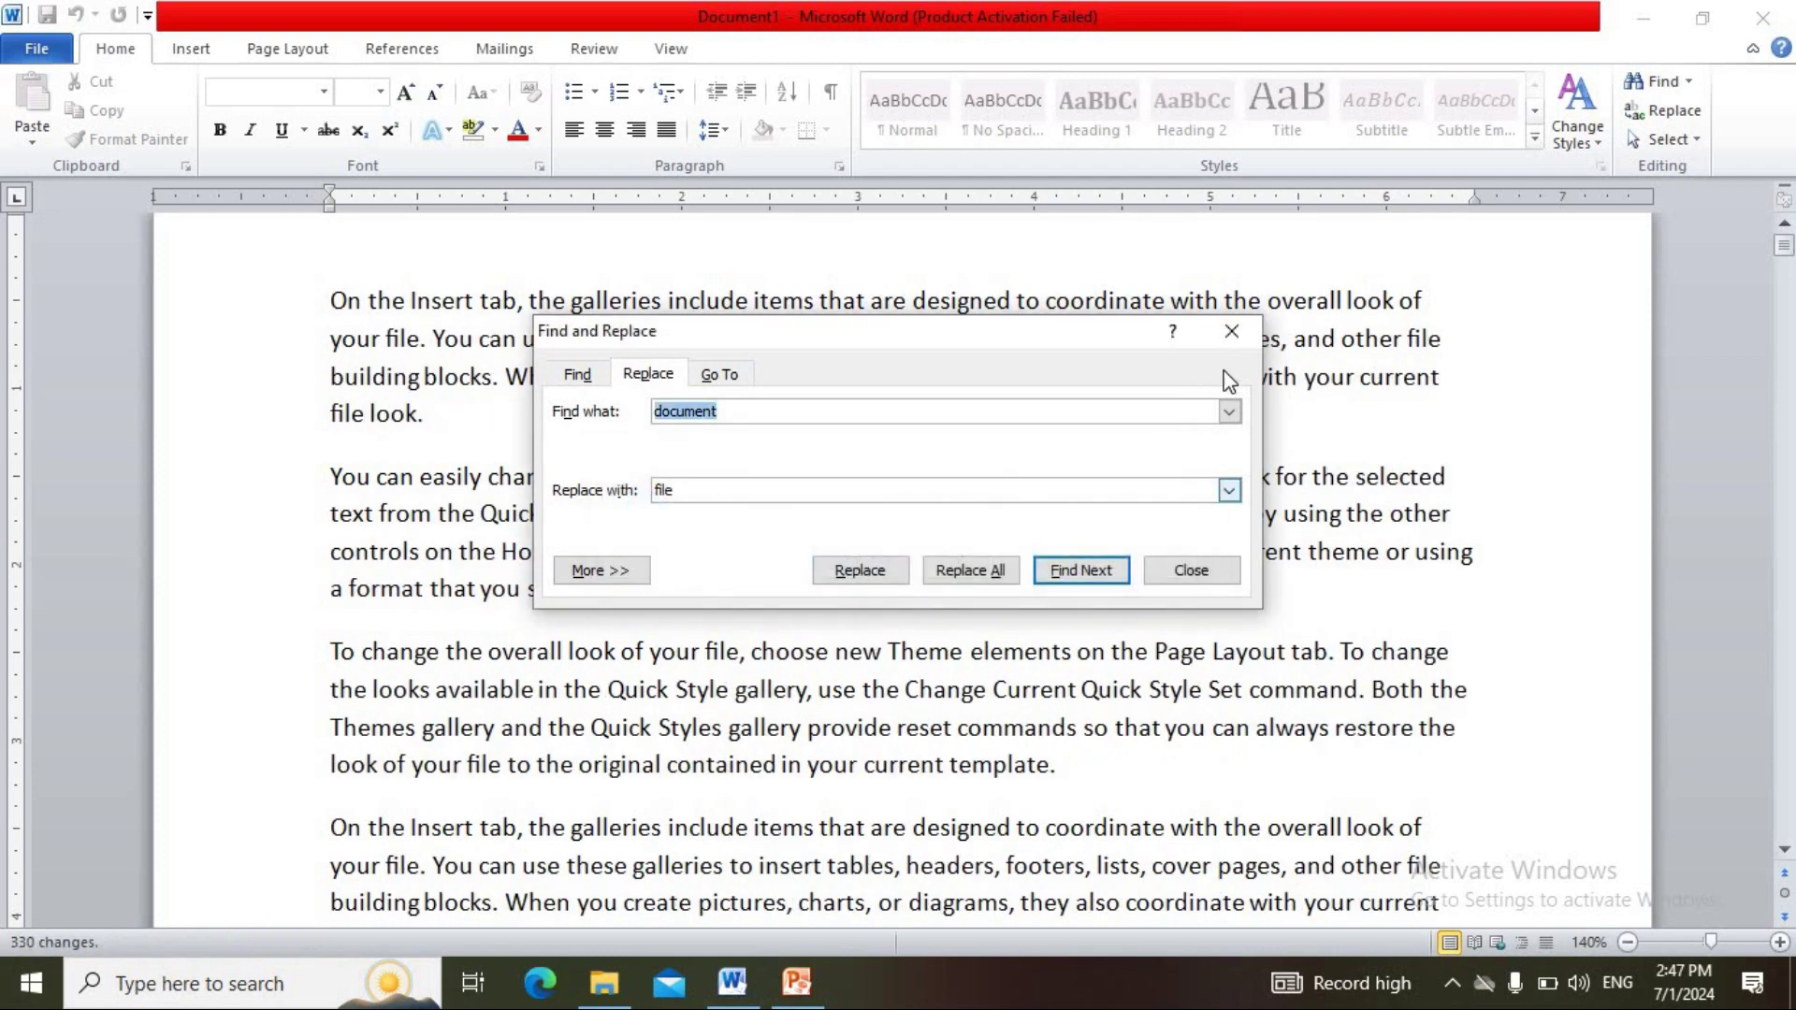
pyautogui.click(1231, 335)
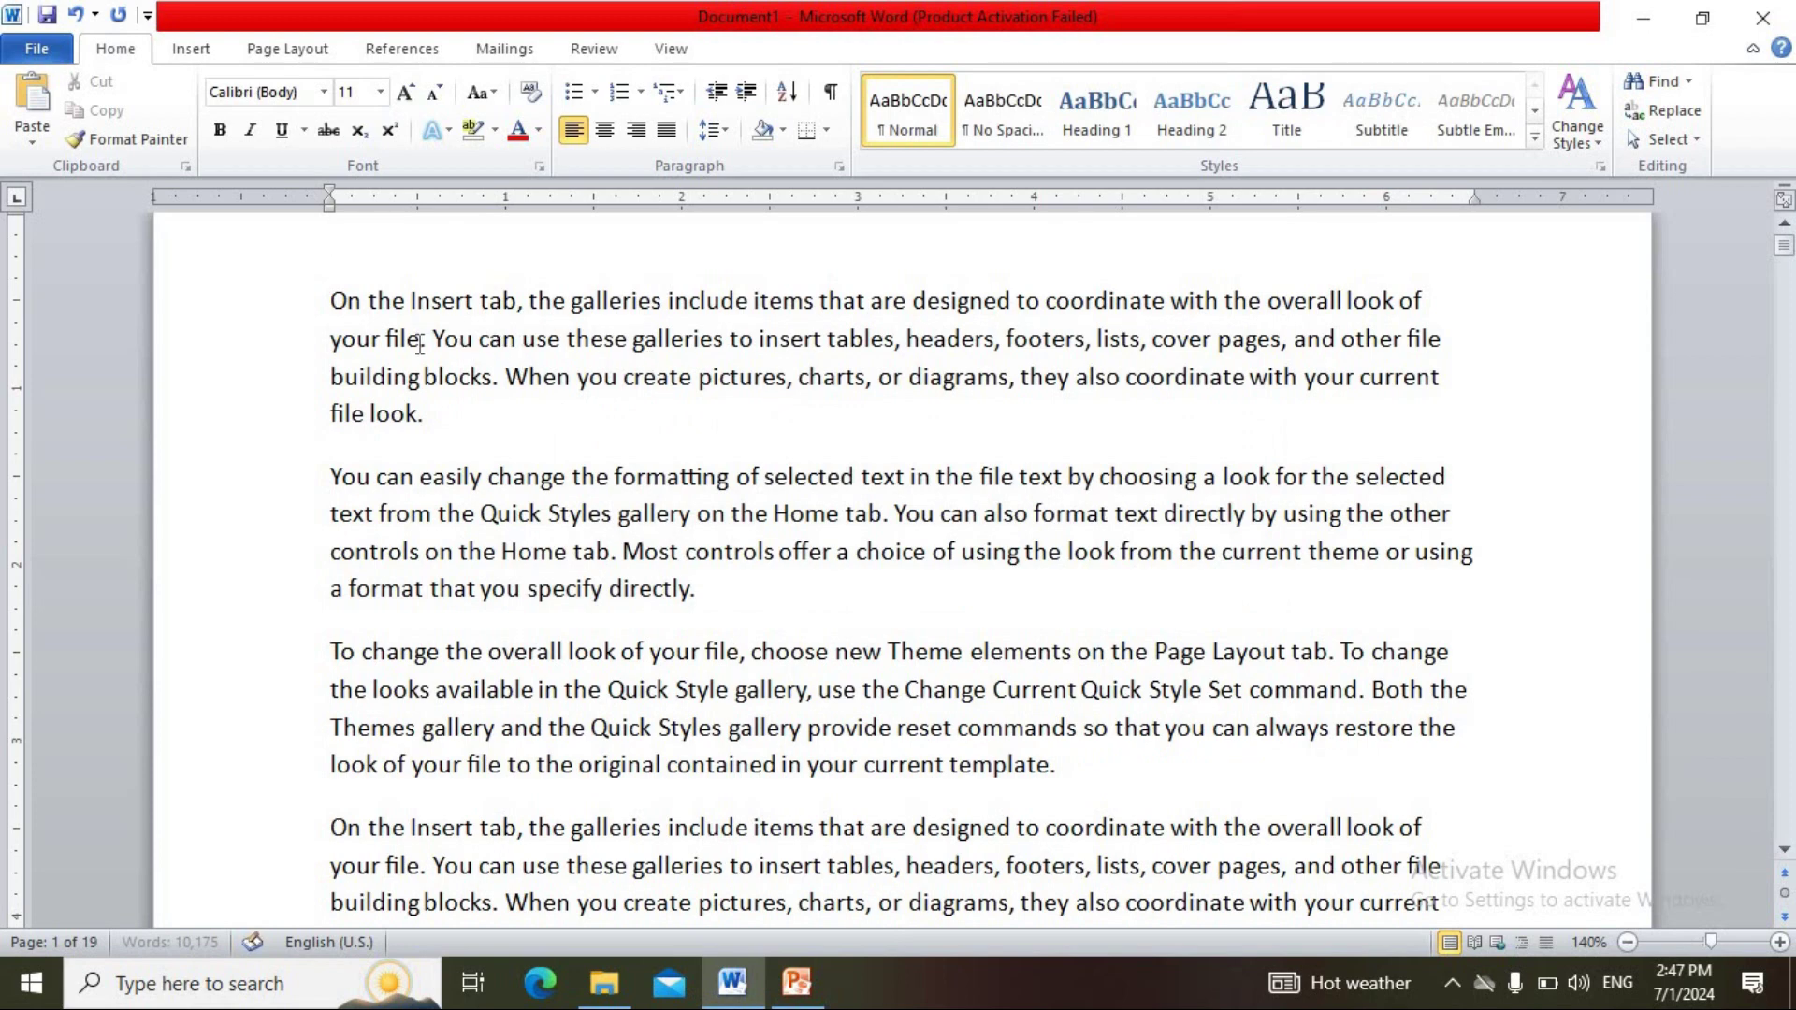
pyautogui.moveTo(419, 344); pyautogui.dragTo(385, 342)
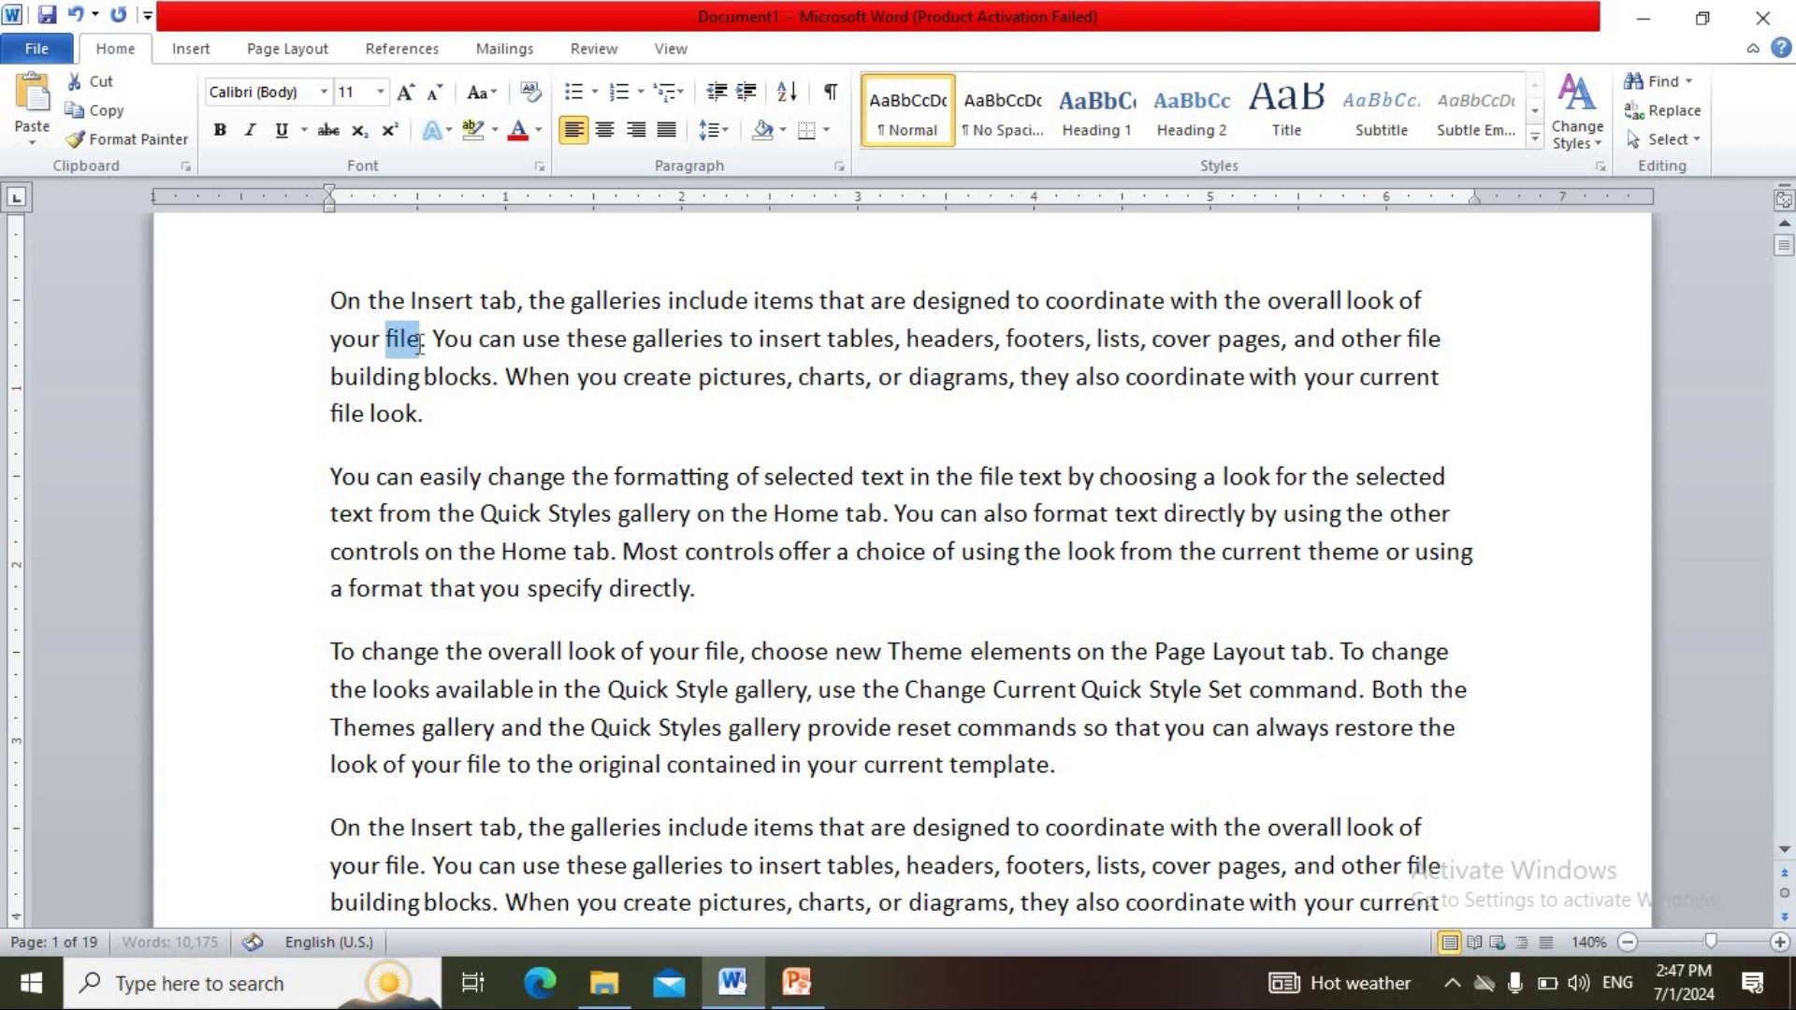
# - Search the text for the replaced word "document"
pyautogui.click(1652, 81)
pyautogui.write('d')
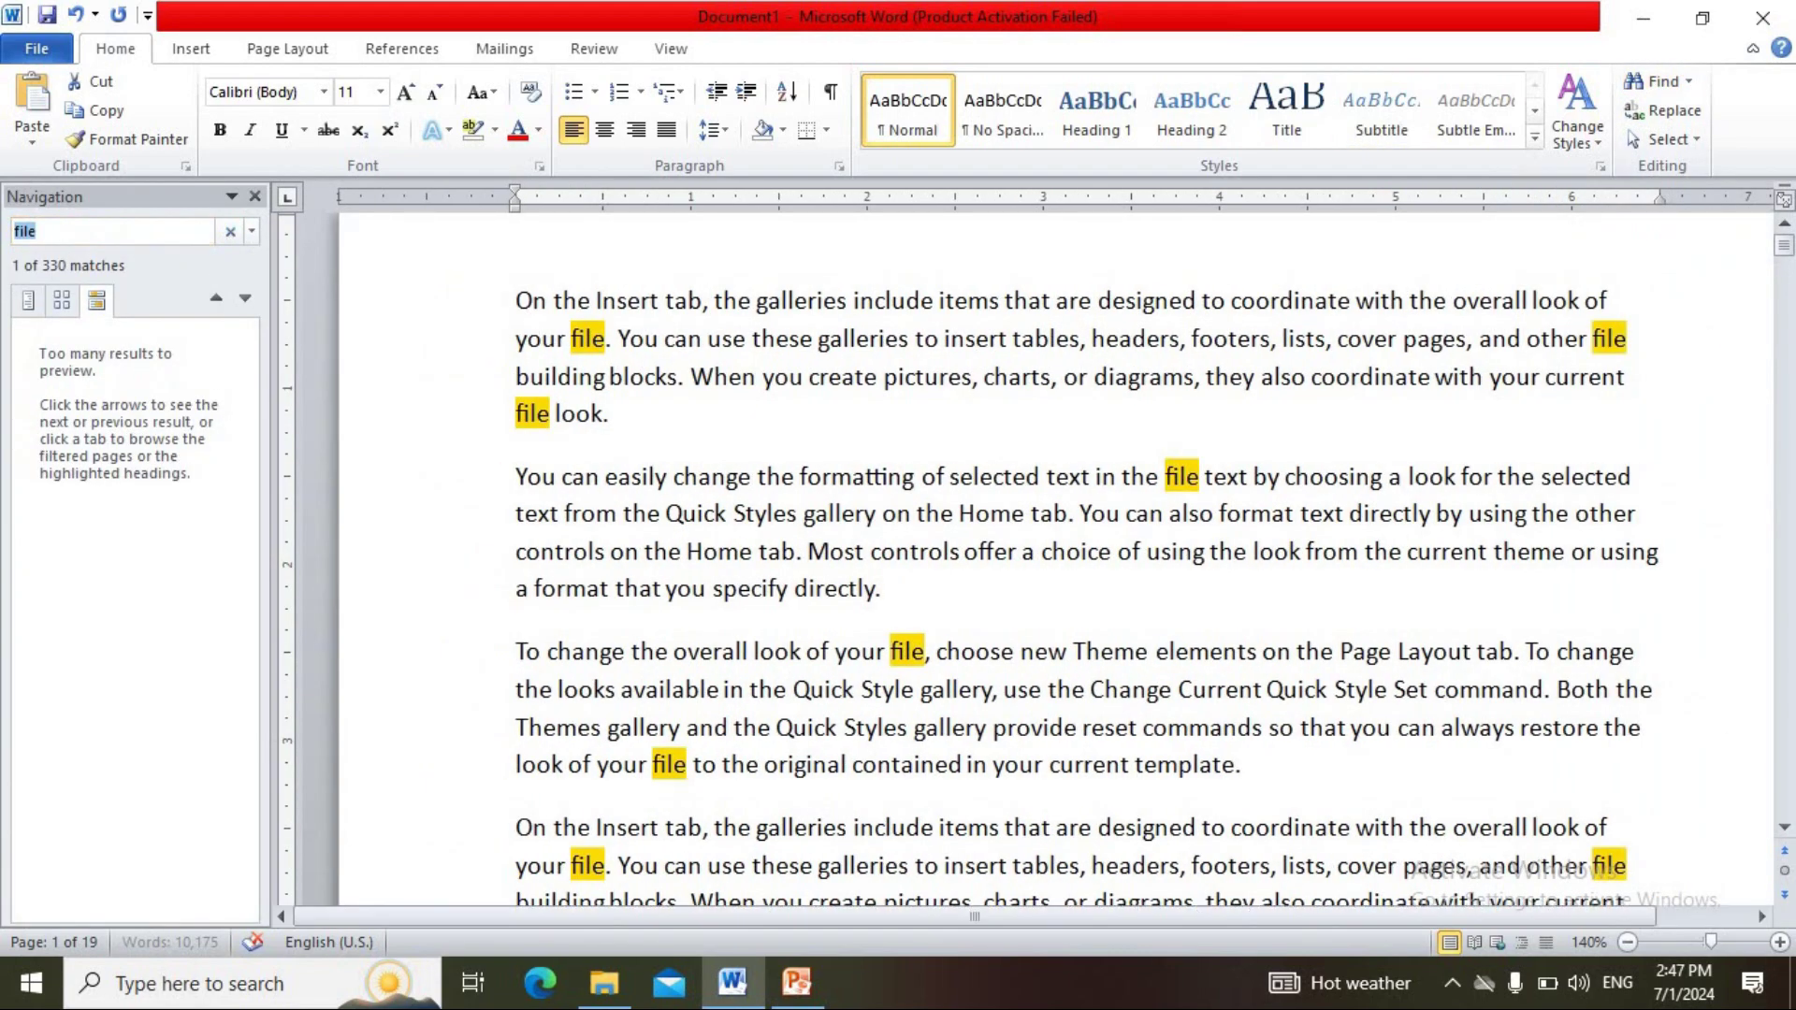
pyautogui.write('ocu')
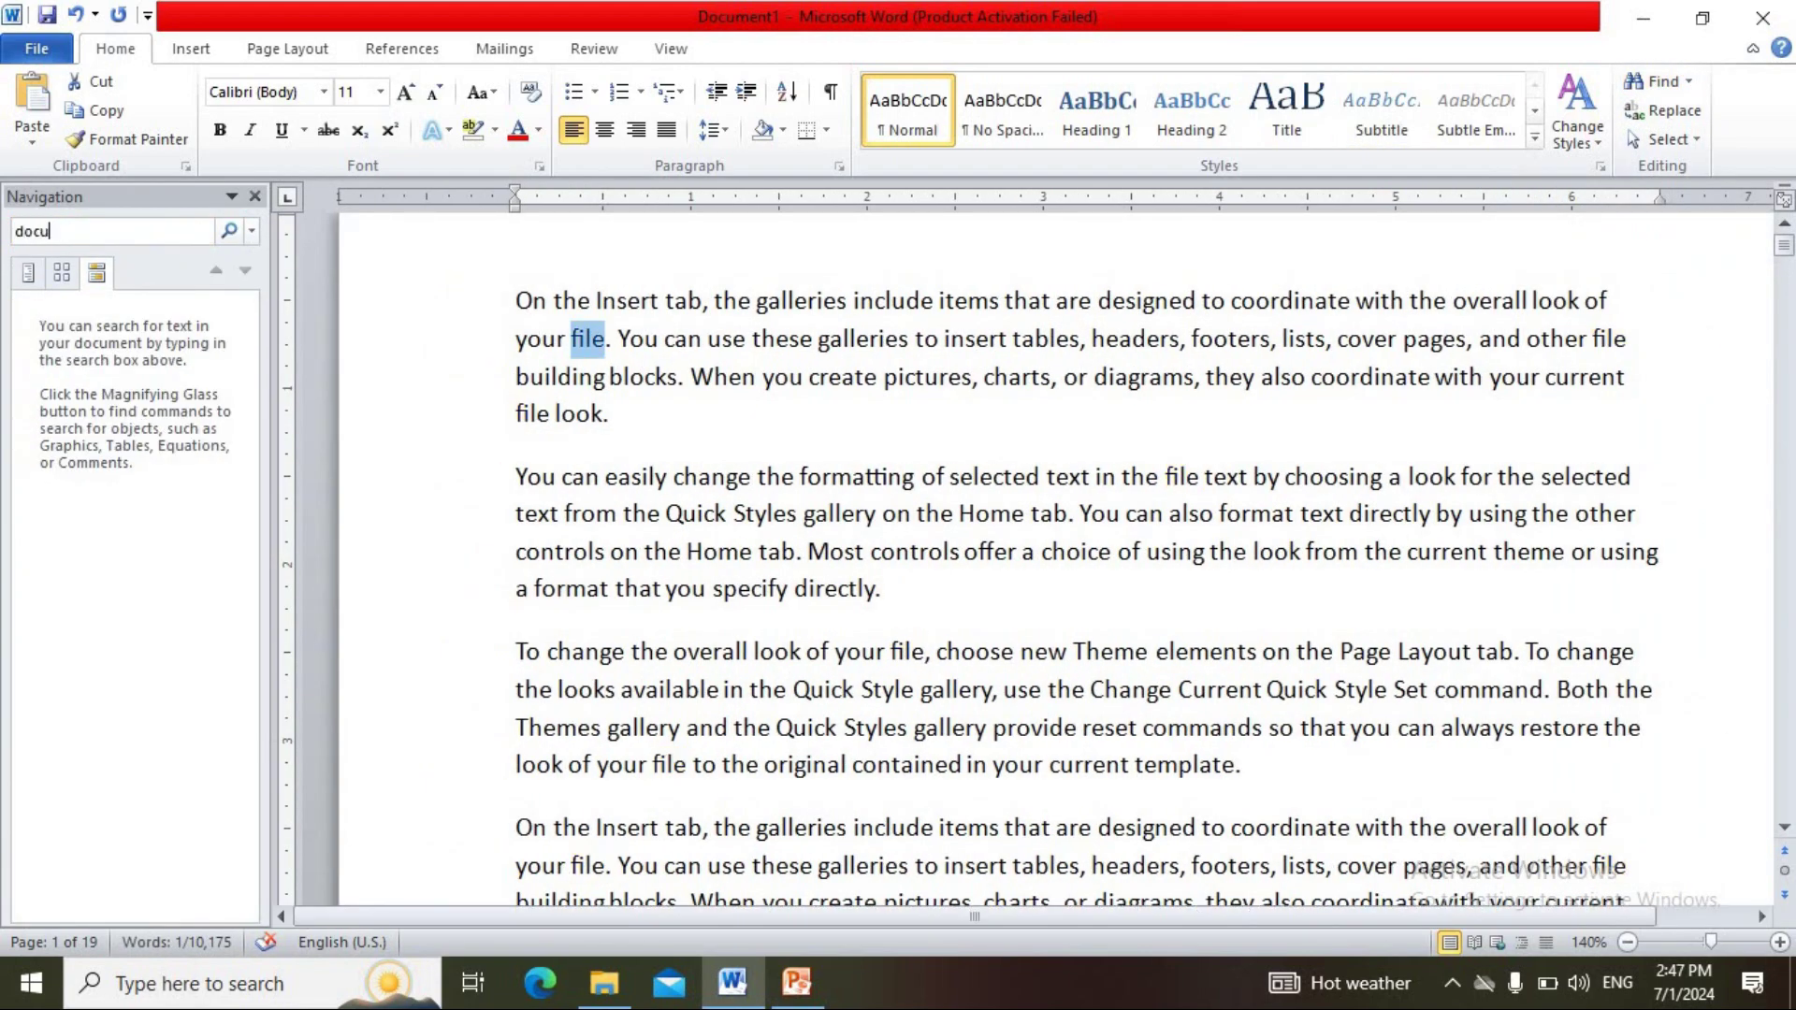
pyautogui.write('ment')
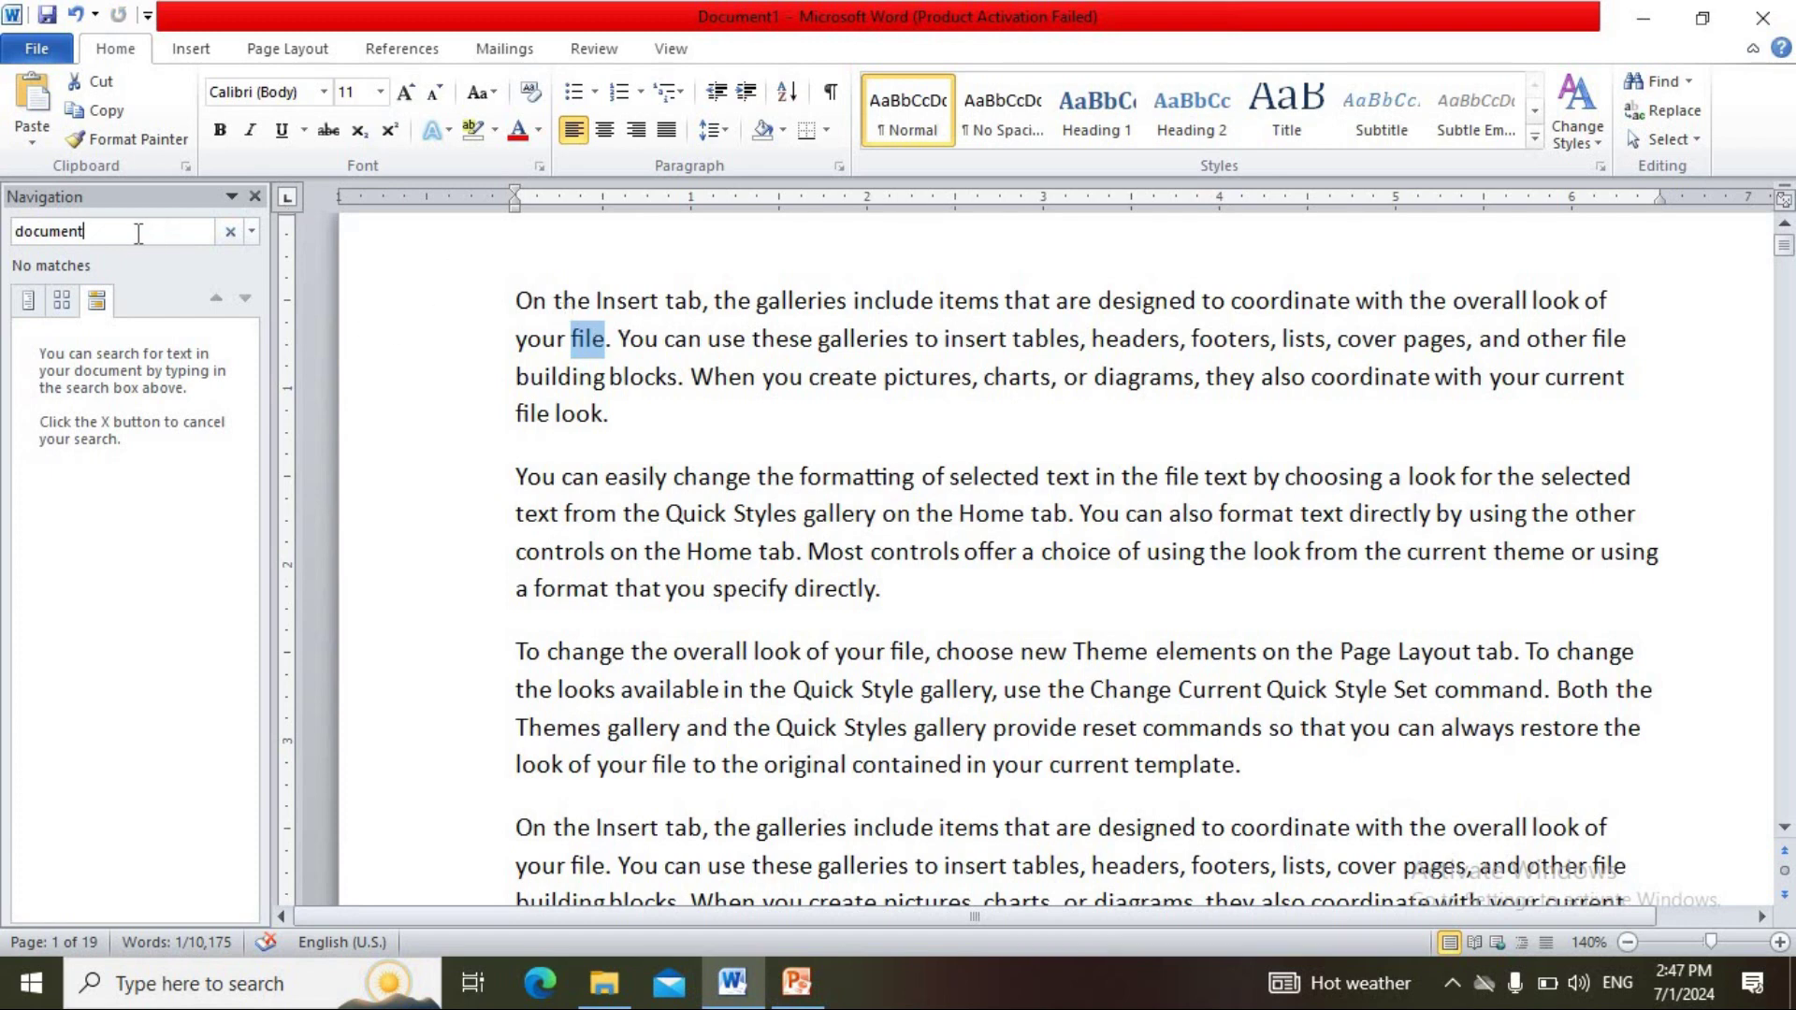
# - Replace the search term with "file" to check its matches in the text
pyautogui.press('BackSpace')
pyautogui.press('BackSpace')
pyautogui.press('BackSpace')
pyautogui.press('BackSpace')
pyautogui.press('BackSpace')
pyautogui.press('BackSpace')
pyautogui.press('BackSpace')
pyautogui.press('BackSpace')
pyautogui.write('file')
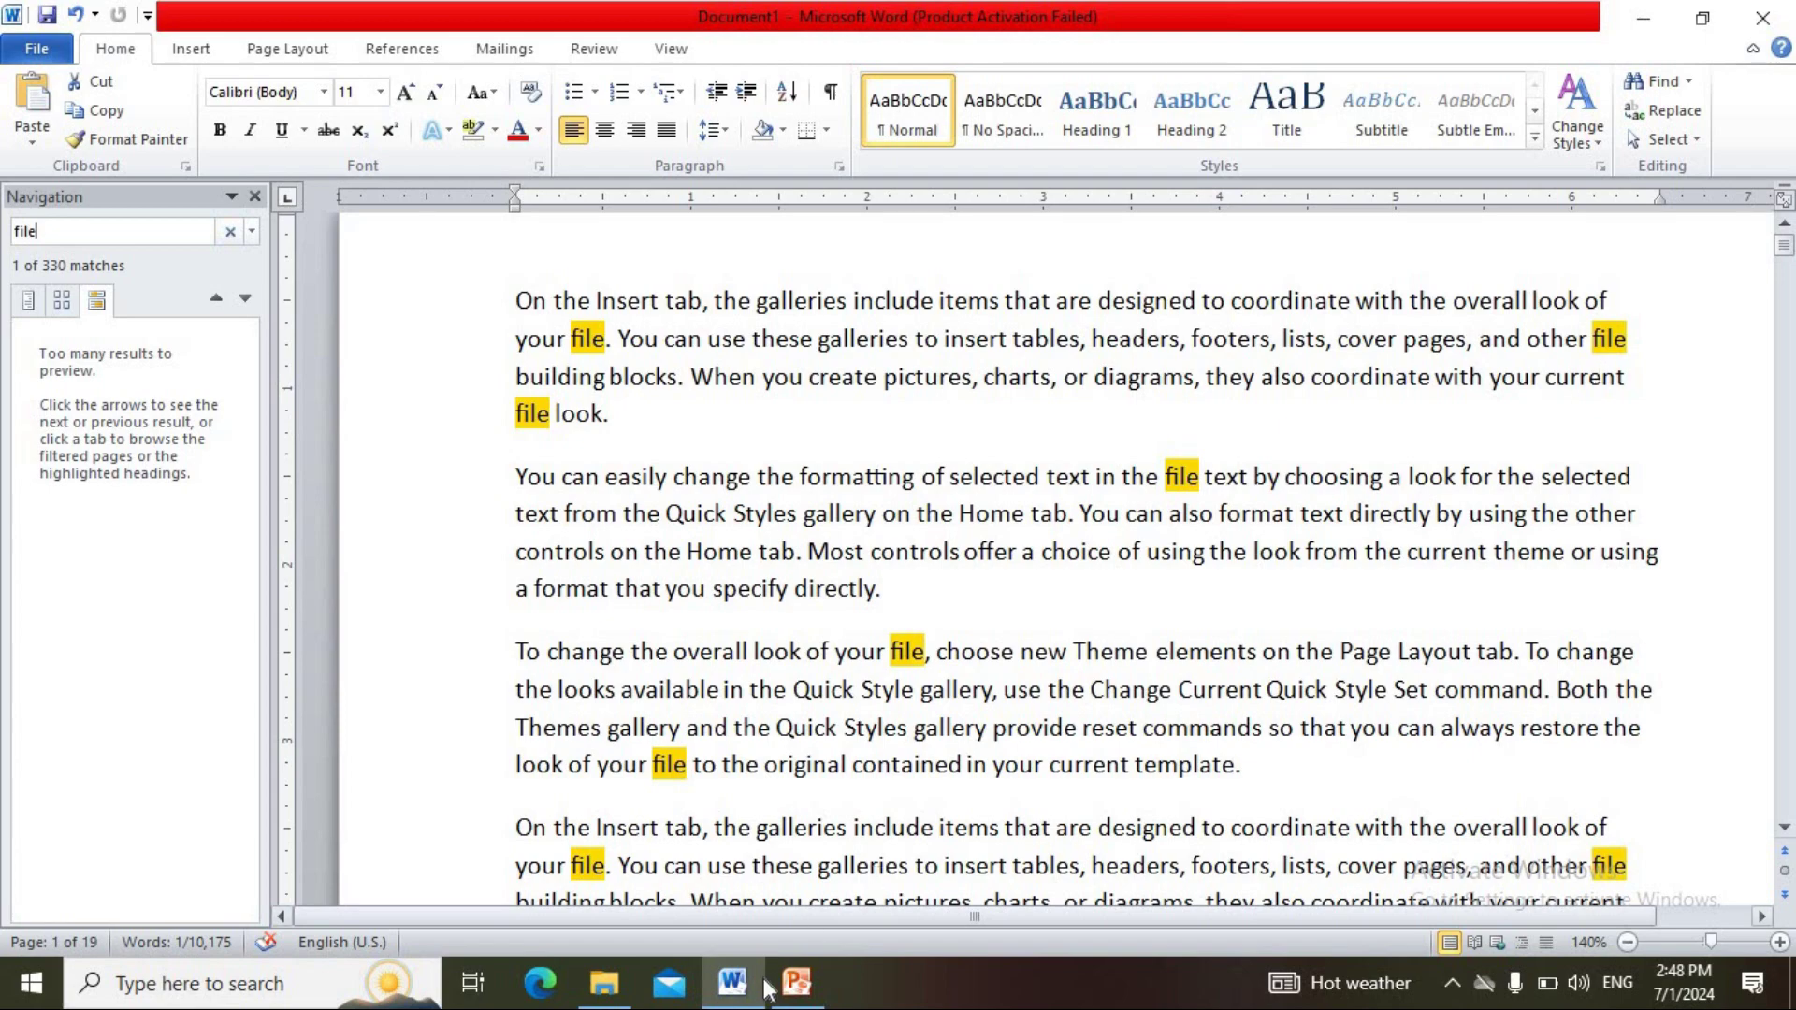
# - Switch to PowerPoint to review slides 35 to 37, up to "How to Apply Shading in a text?", and return to Word, closing the search results
pyautogui.moveTo(791, 993)
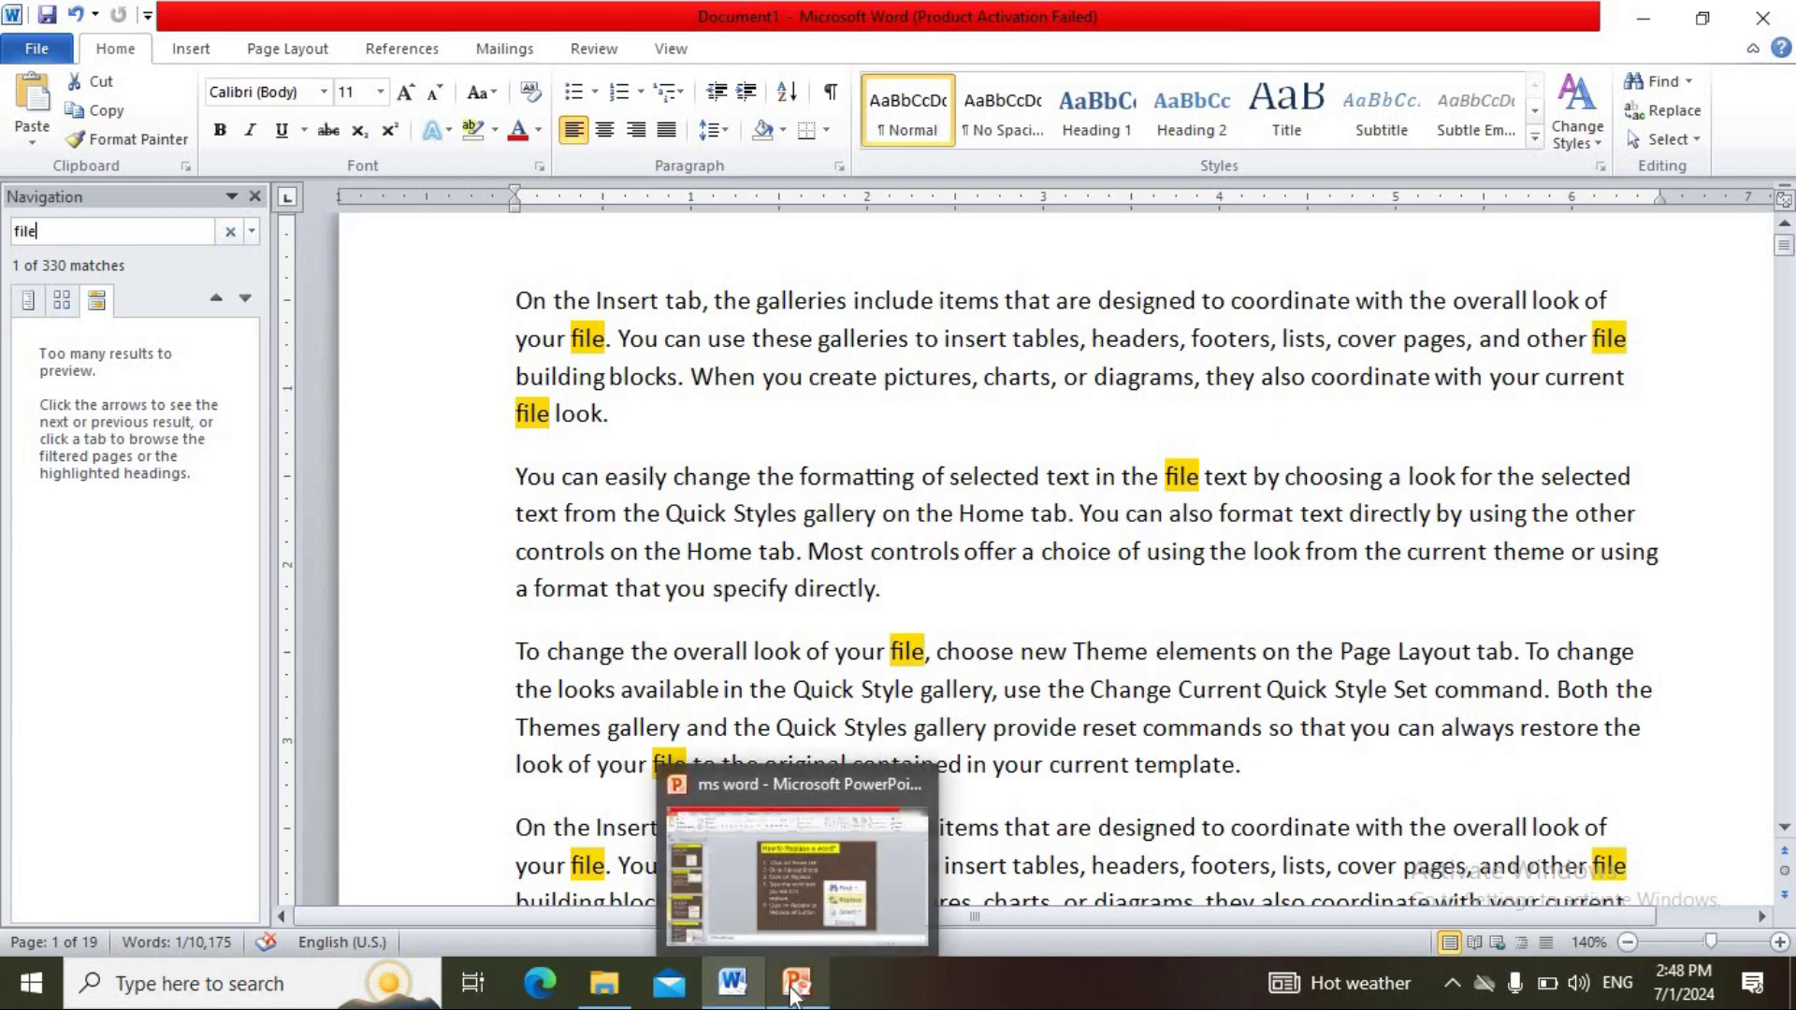
pyautogui.click(774, 872)
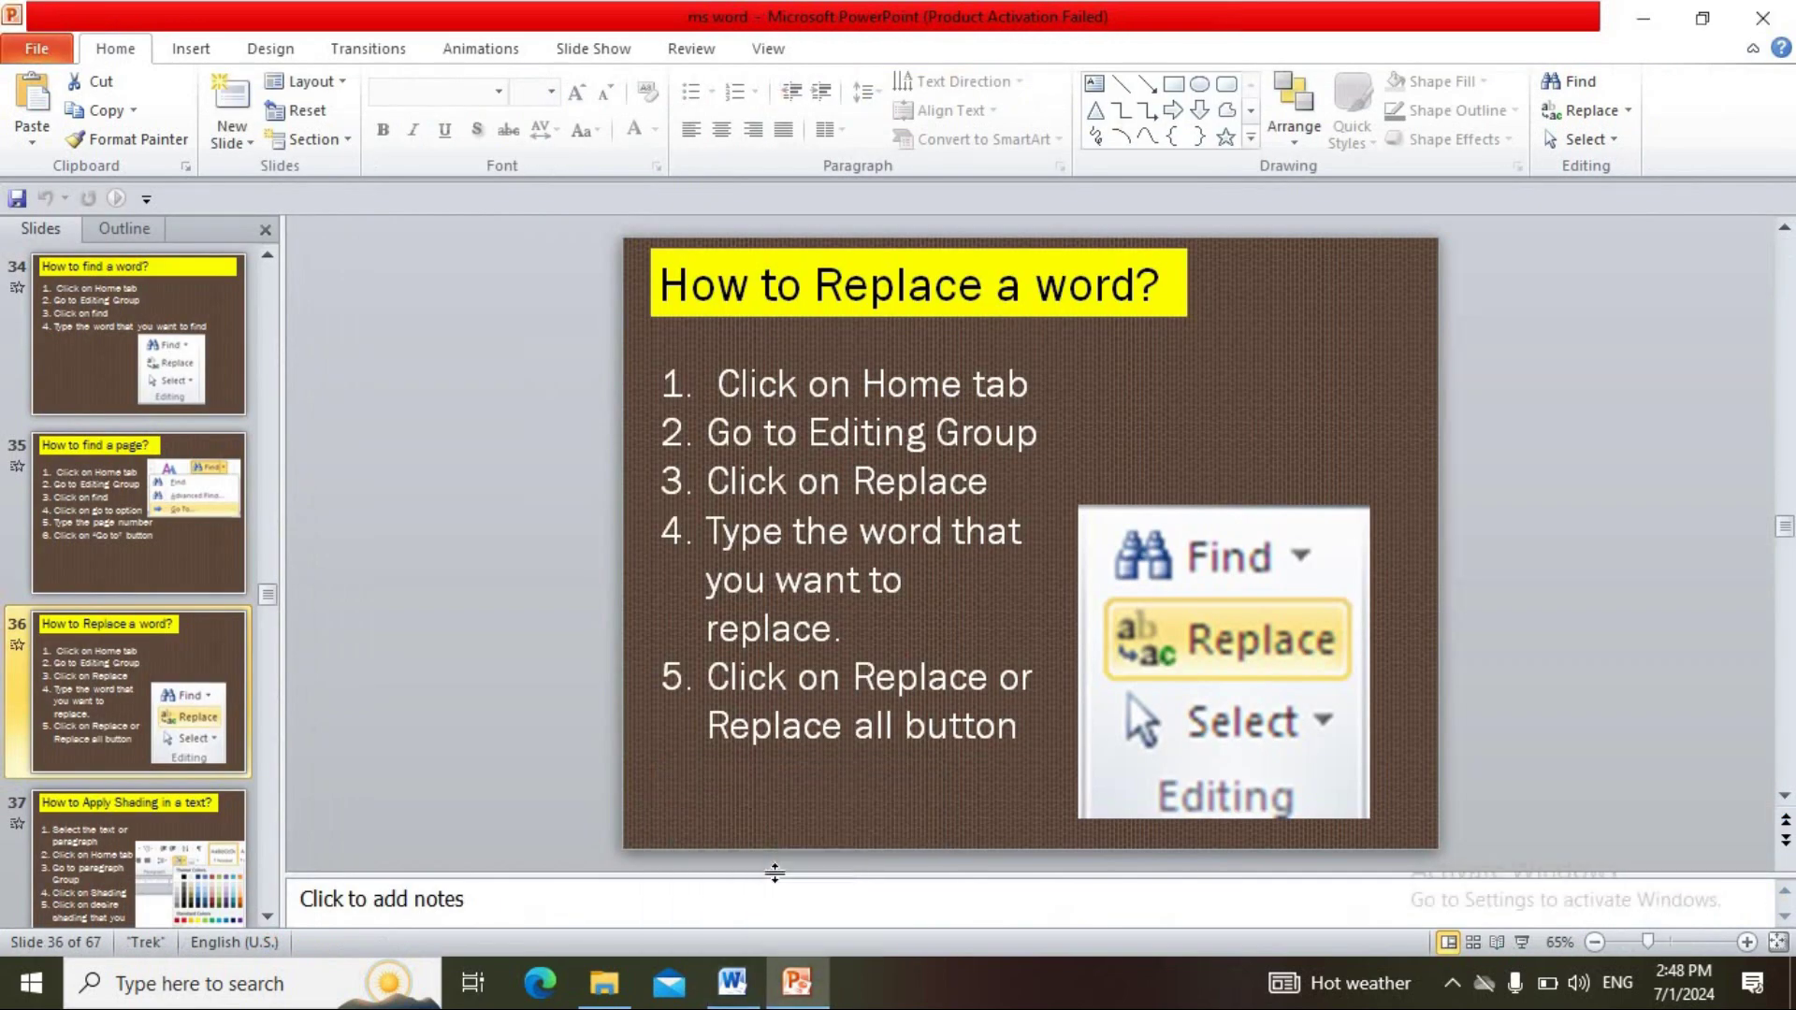
pyautogui.click(131, 342)
pyautogui.click(103, 473)
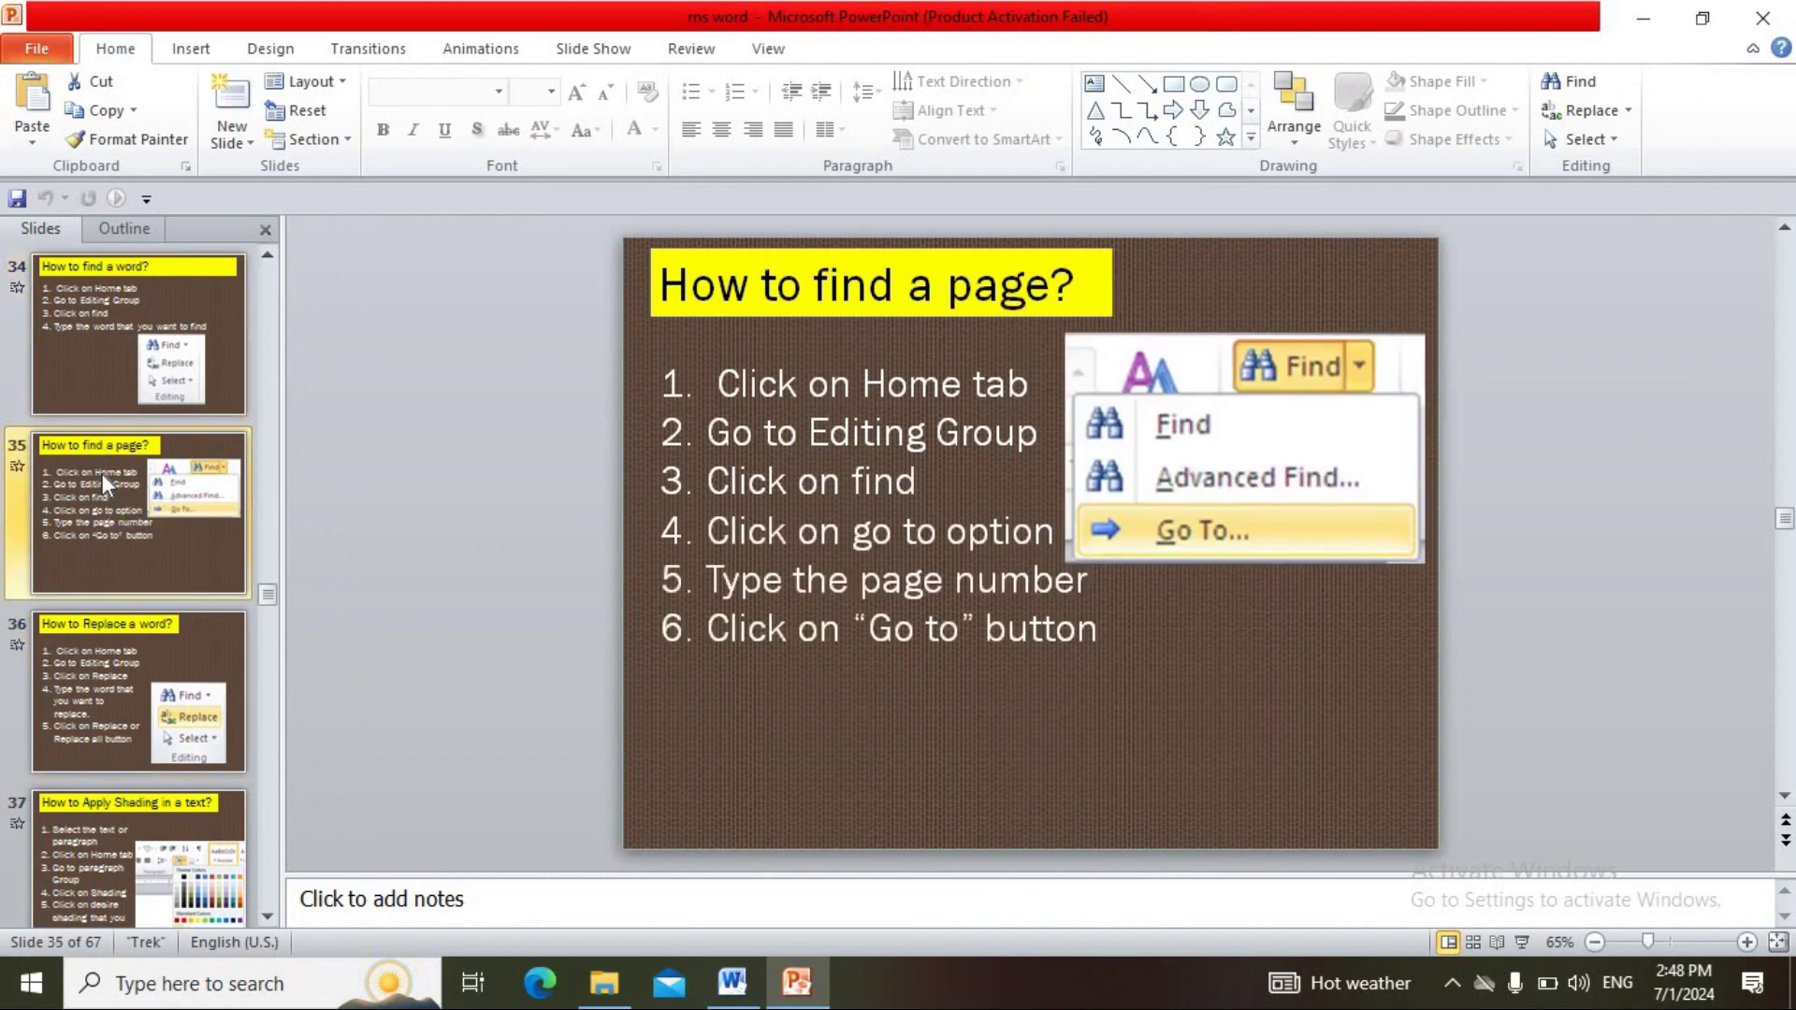
pyautogui.click(103, 653)
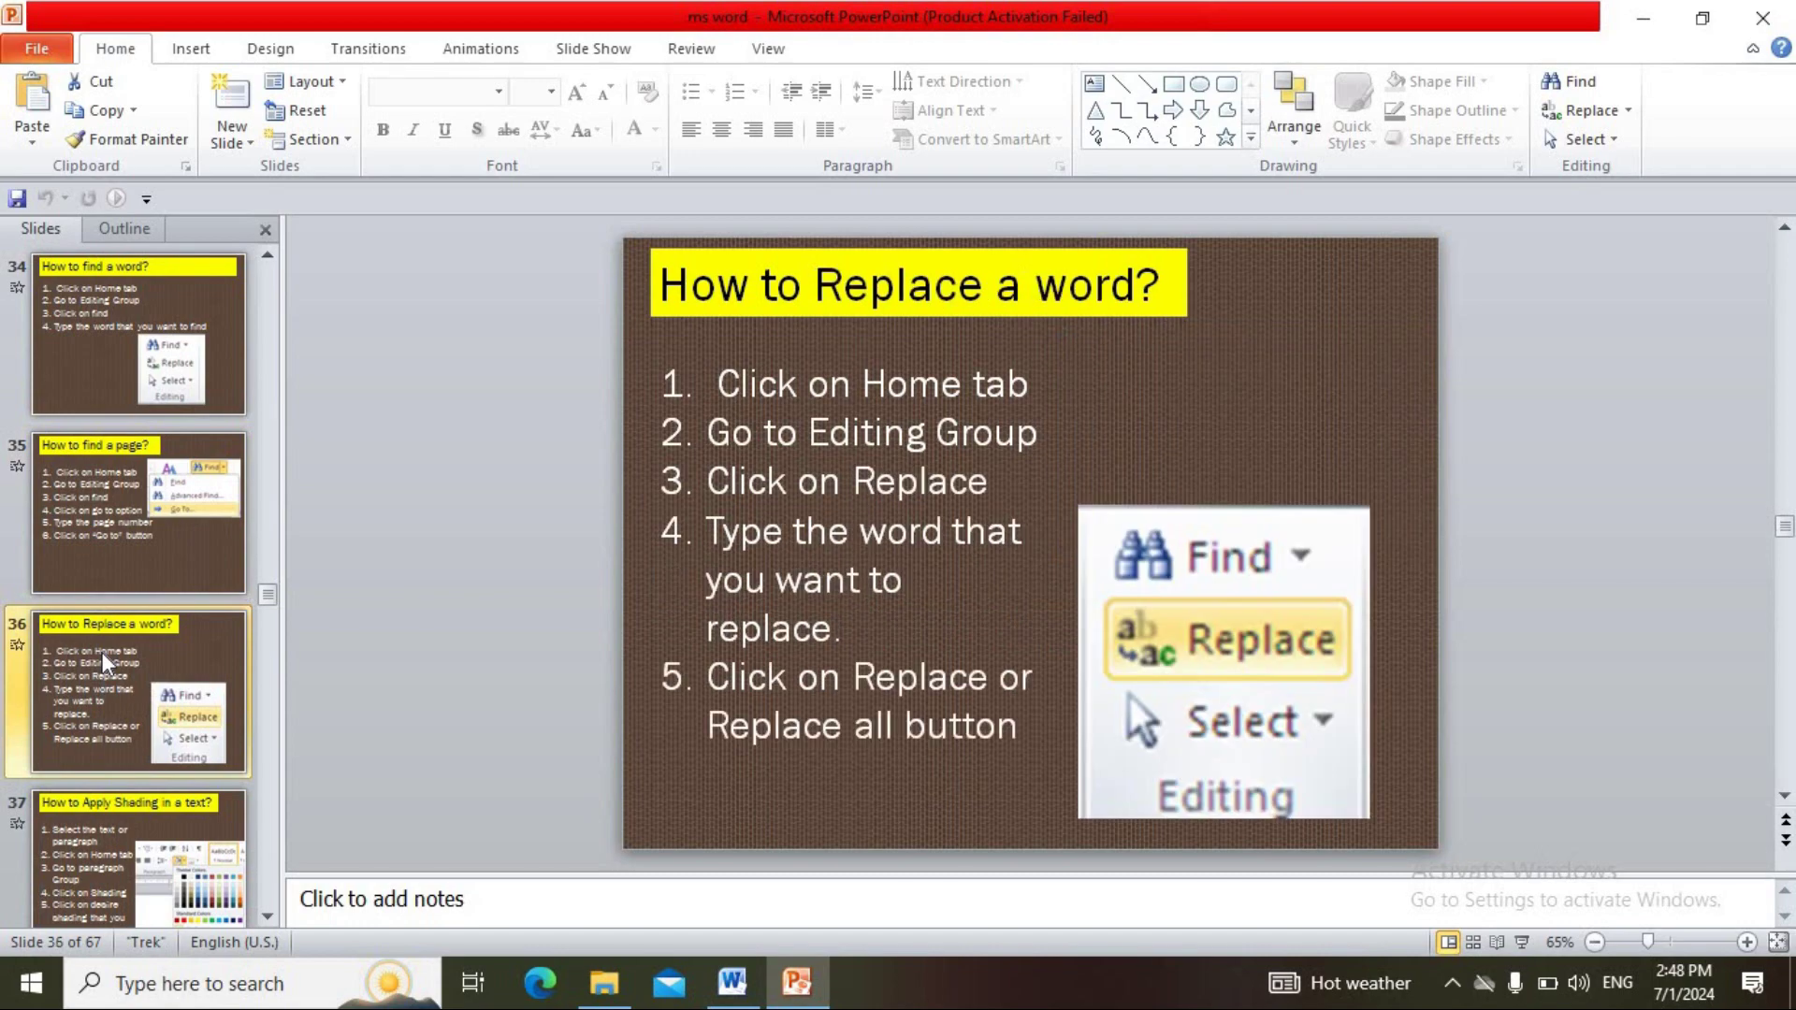
pyautogui.click(88, 828)
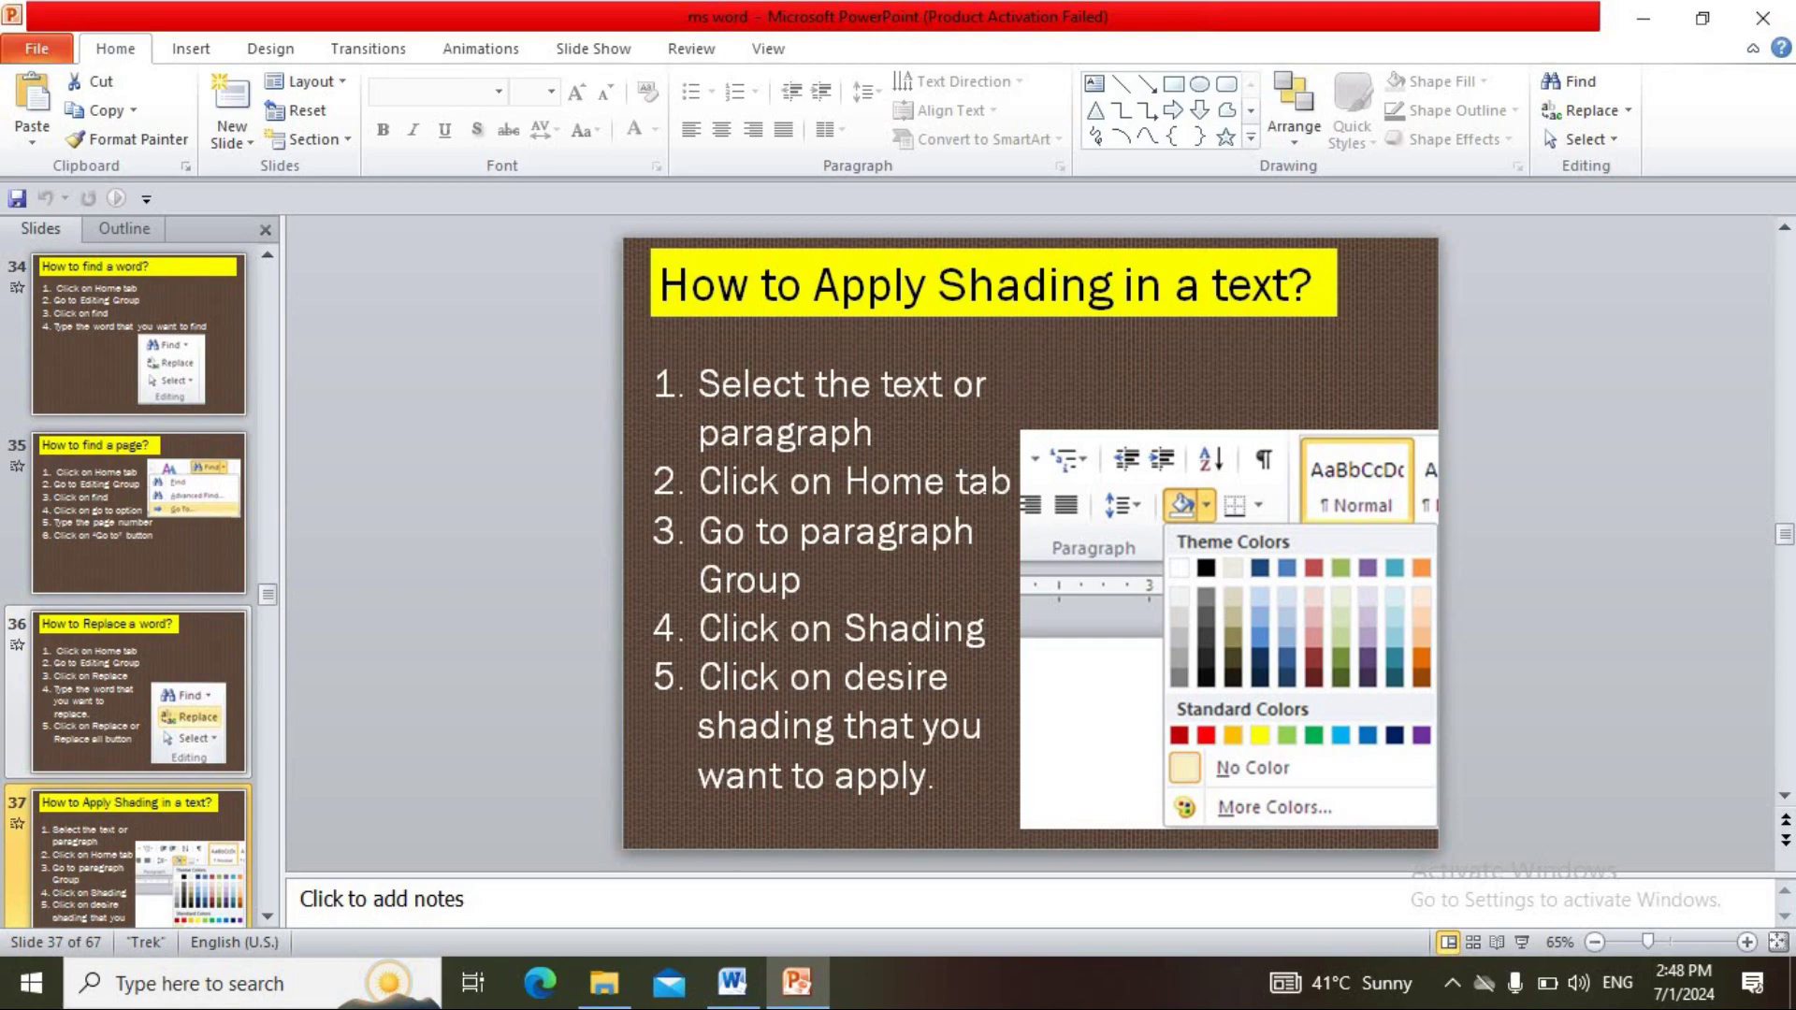
pyautogui.click(734, 990)
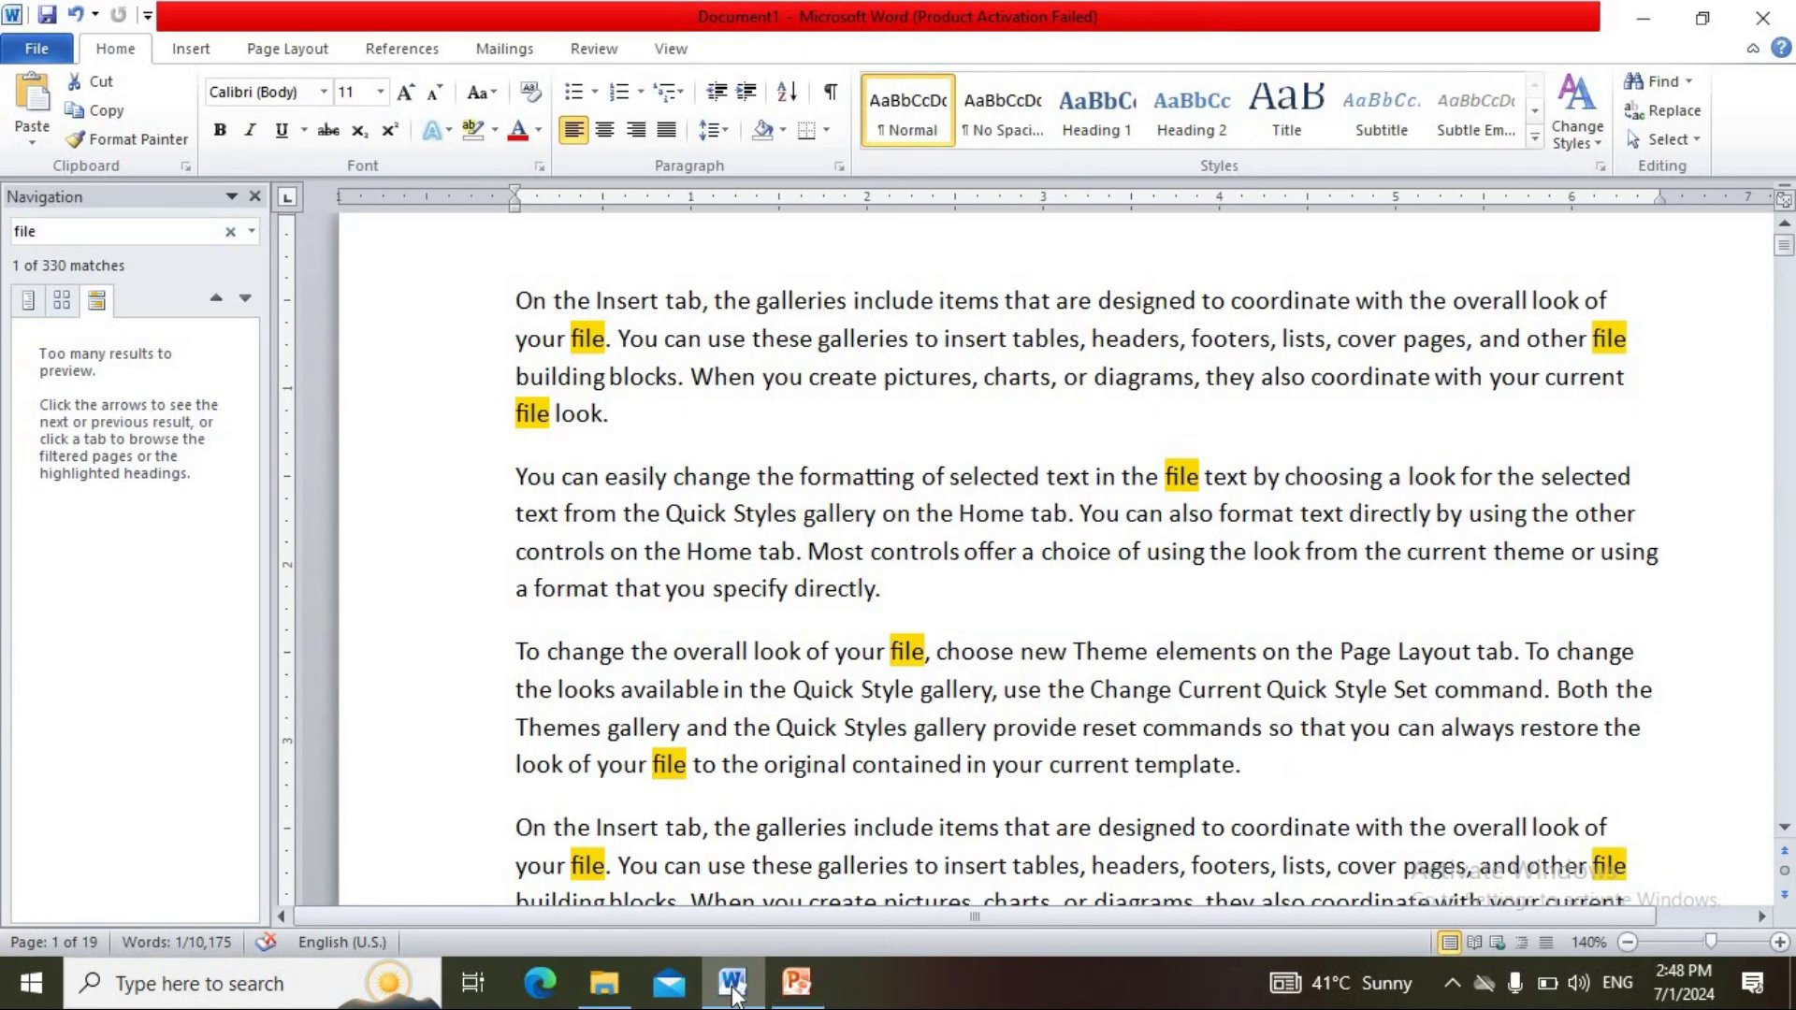
pyautogui.click(256, 197)
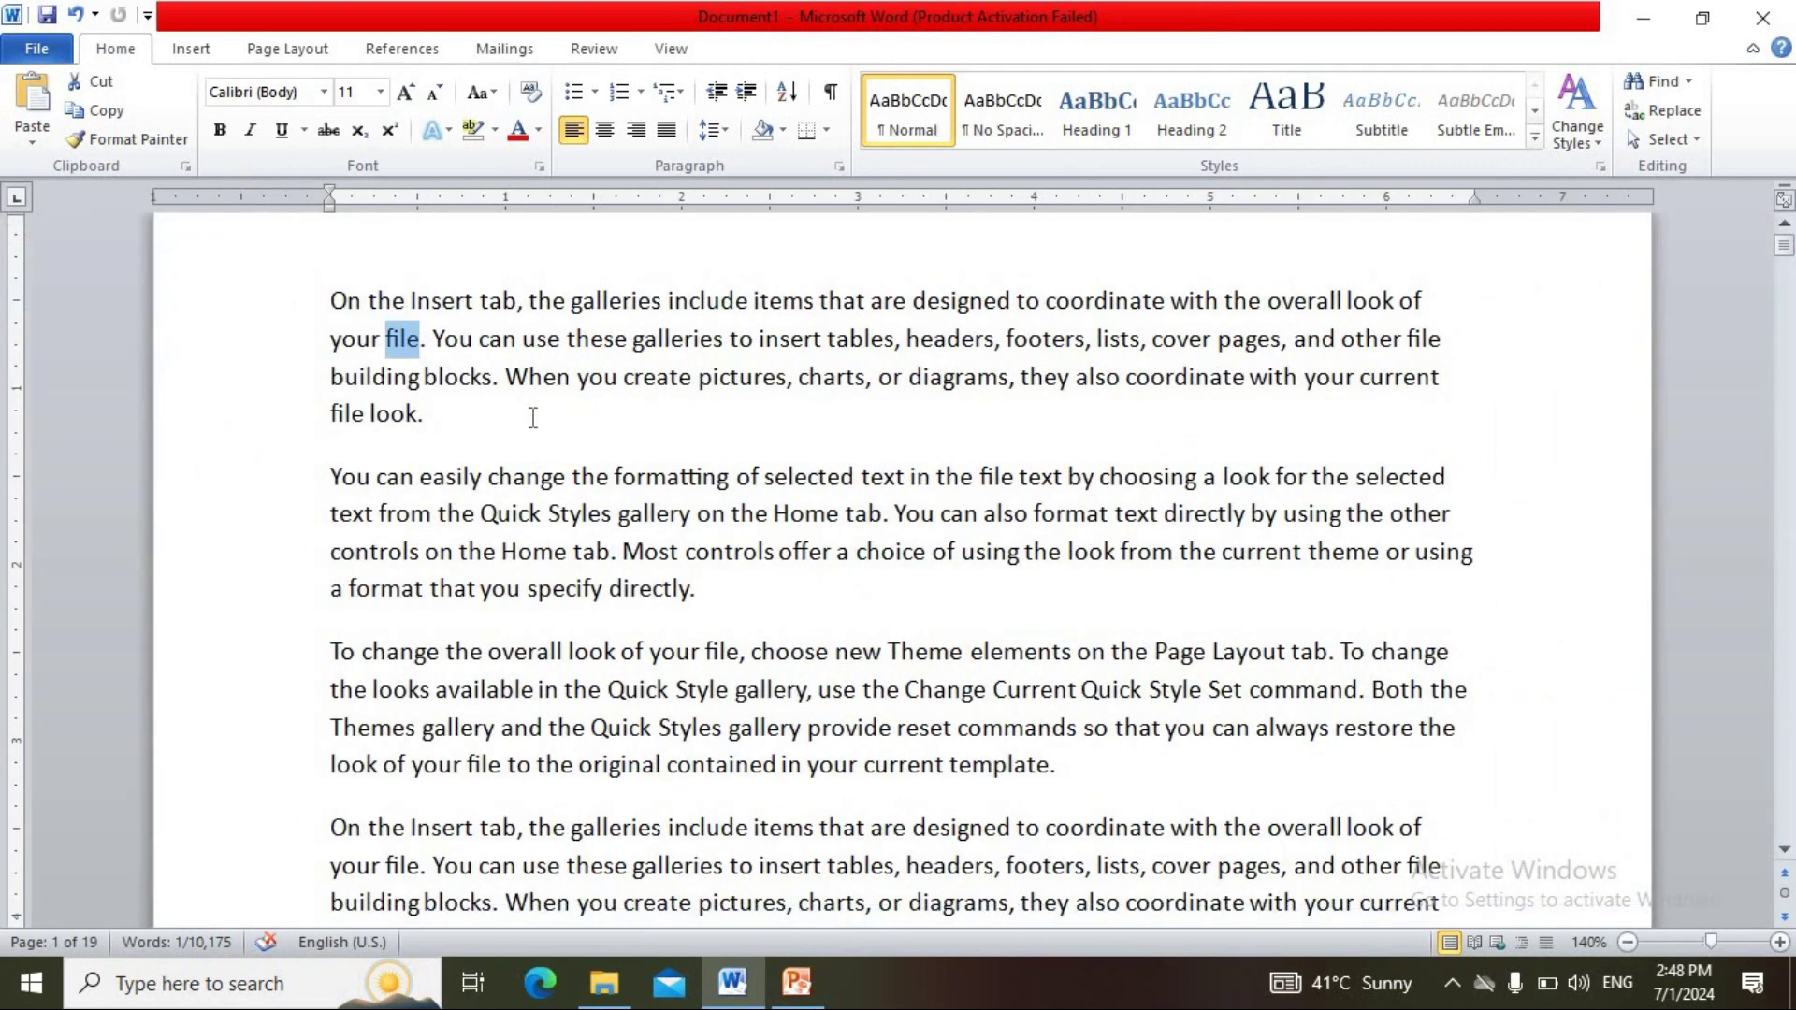
# - Shade the first paragraph, beginning "On the Insert tab", with a light aqua theme color
pyautogui.click(329, 300)
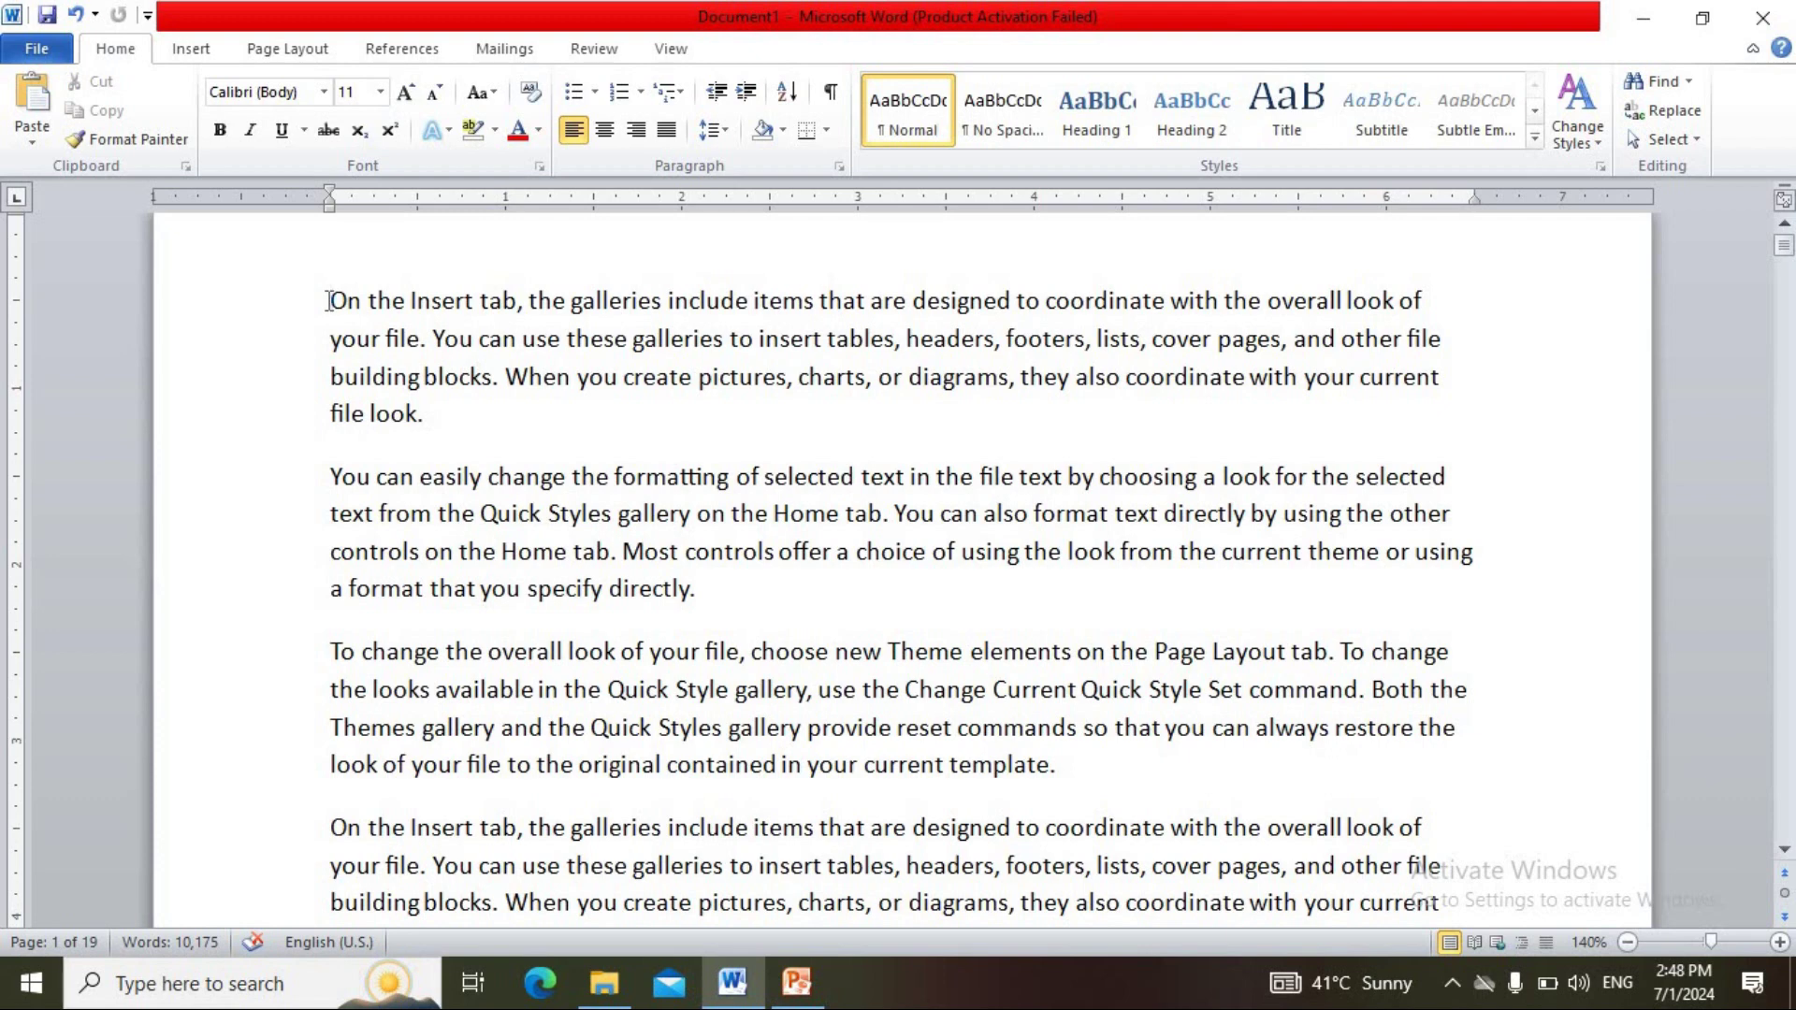
pyautogui.hotkey('shift', 'Down')
pyautogui.hotkey('shift', 'Down')
pyautogui.hotkey('shift', 'Down')
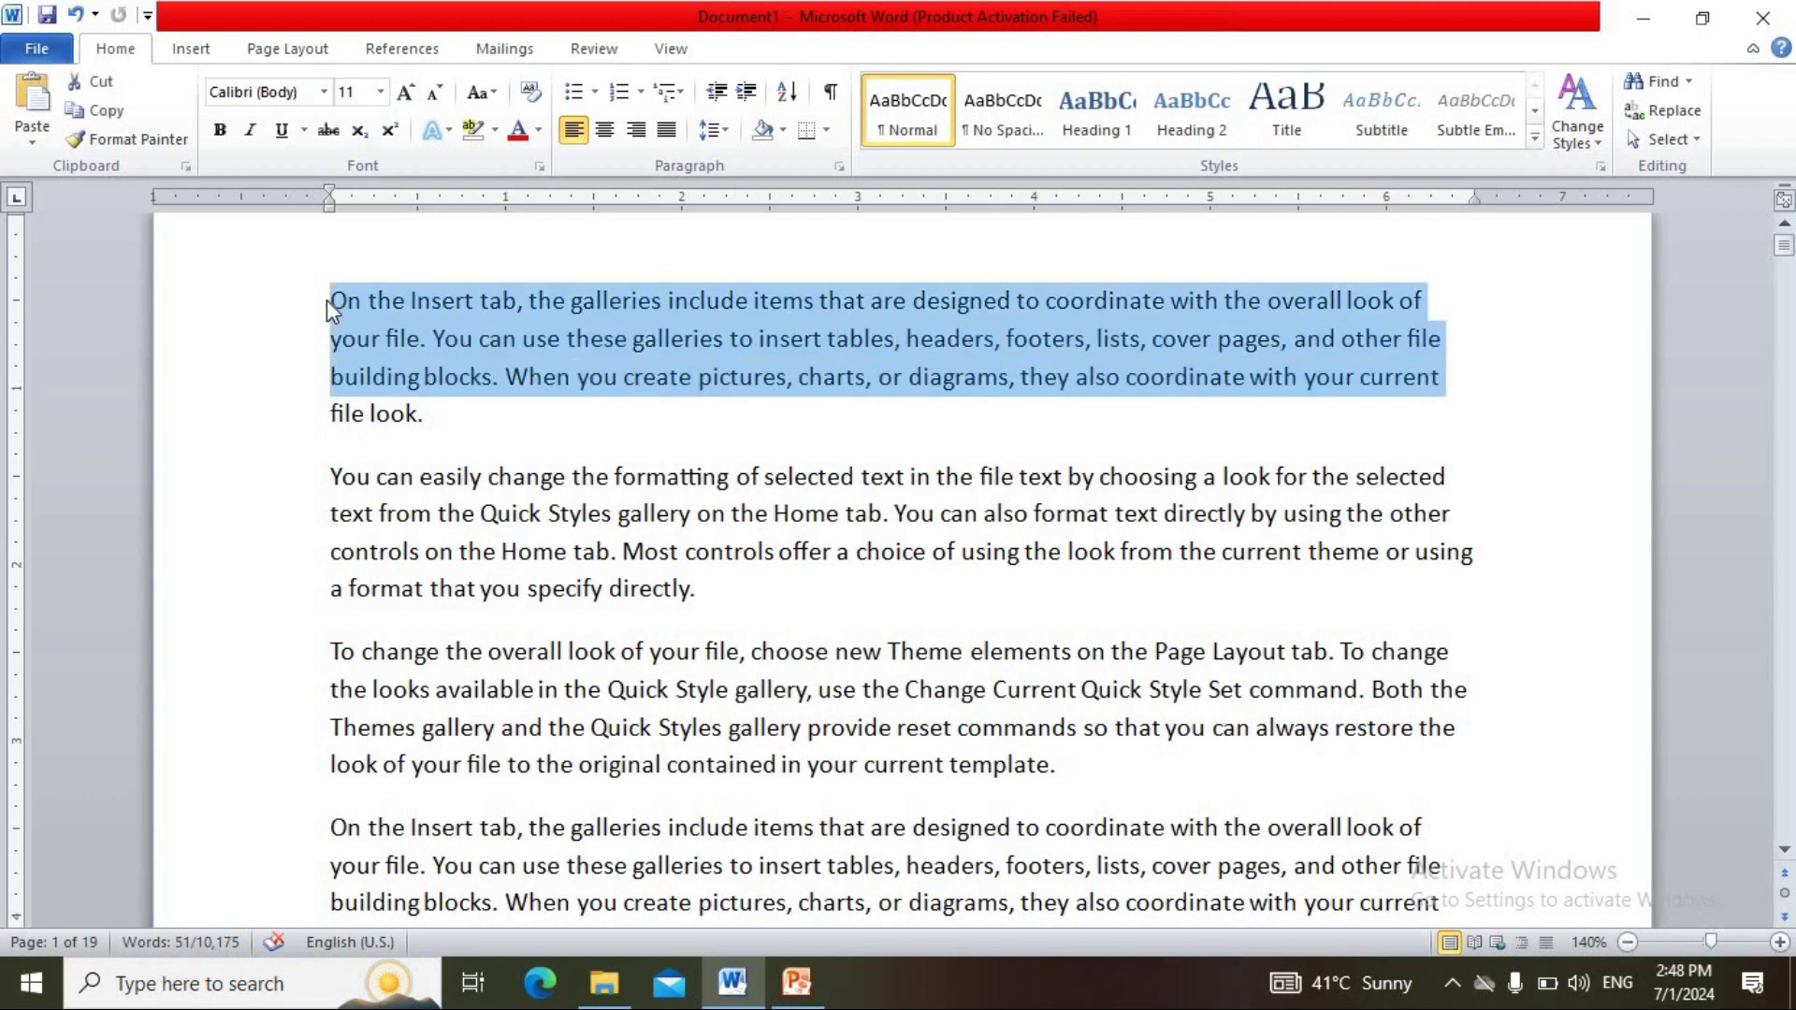
pyautogui.hotkey('shift', 'Down')
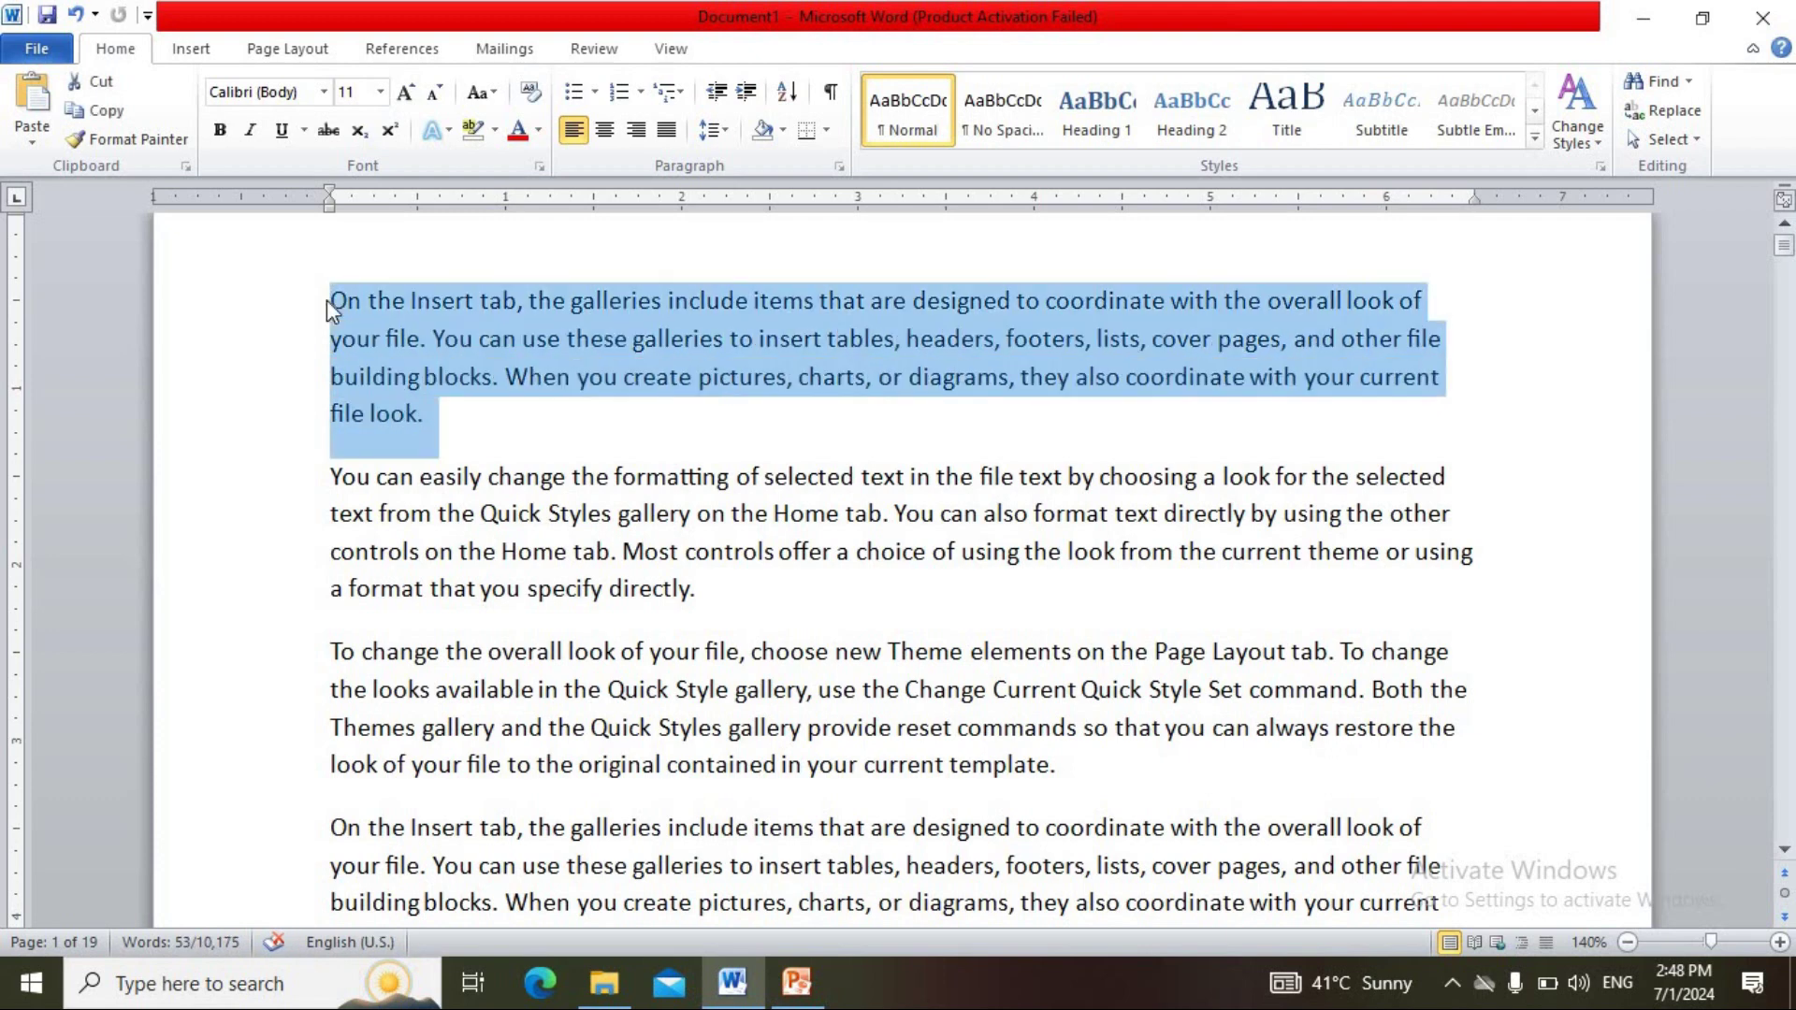
pyautogui.click(783, 133)
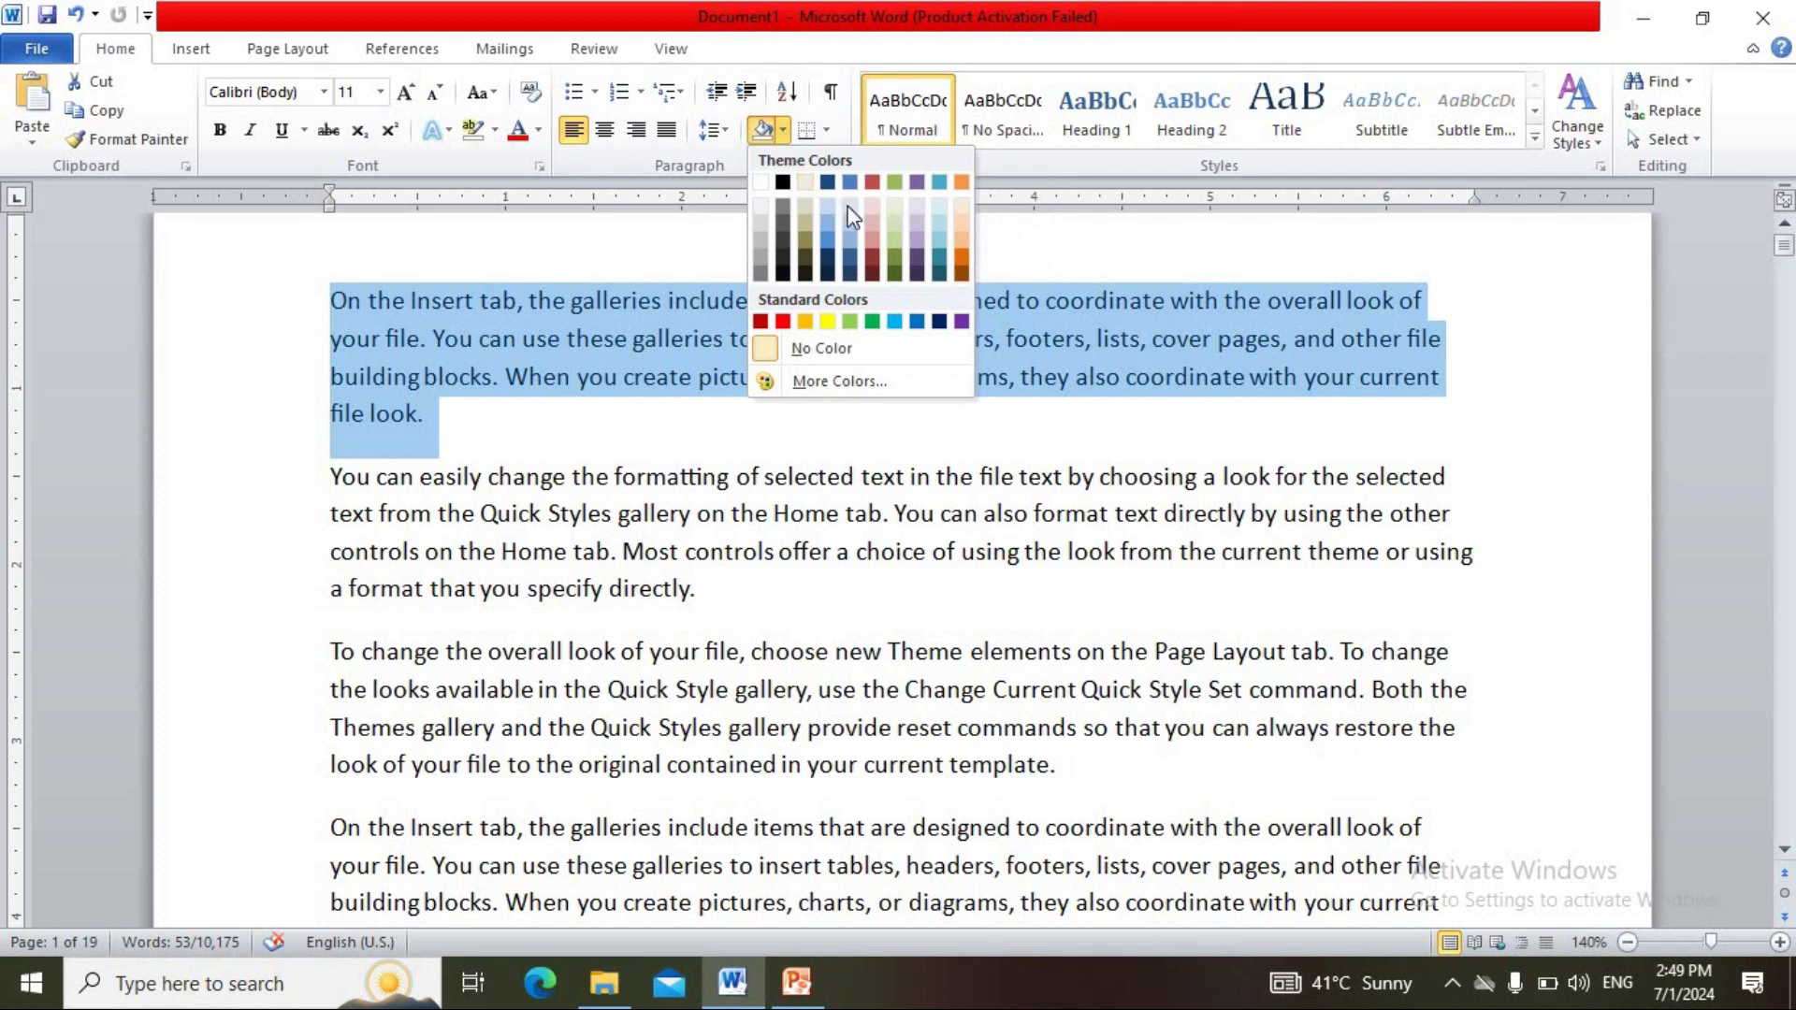
pyautogui.click(939, 225)
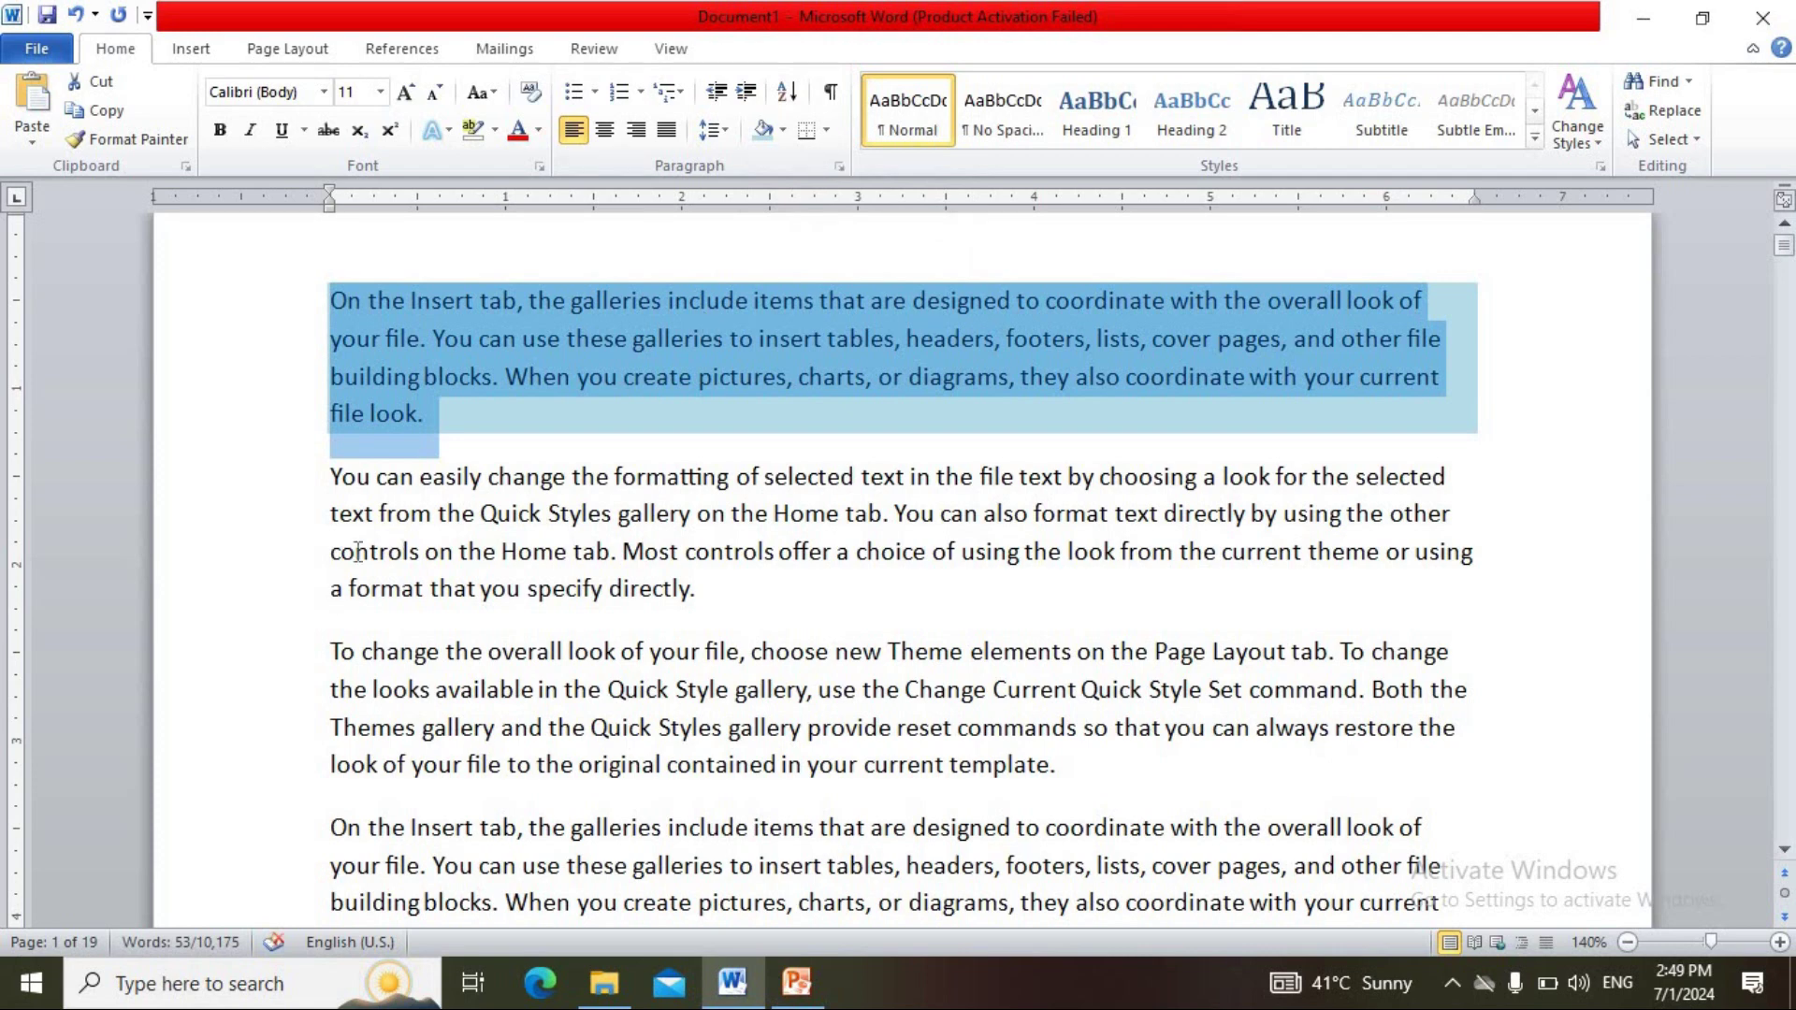
# - Shade the second paragraph, beginning "You can easily change", with a light red theme color
pyautogui.click(333, 478)
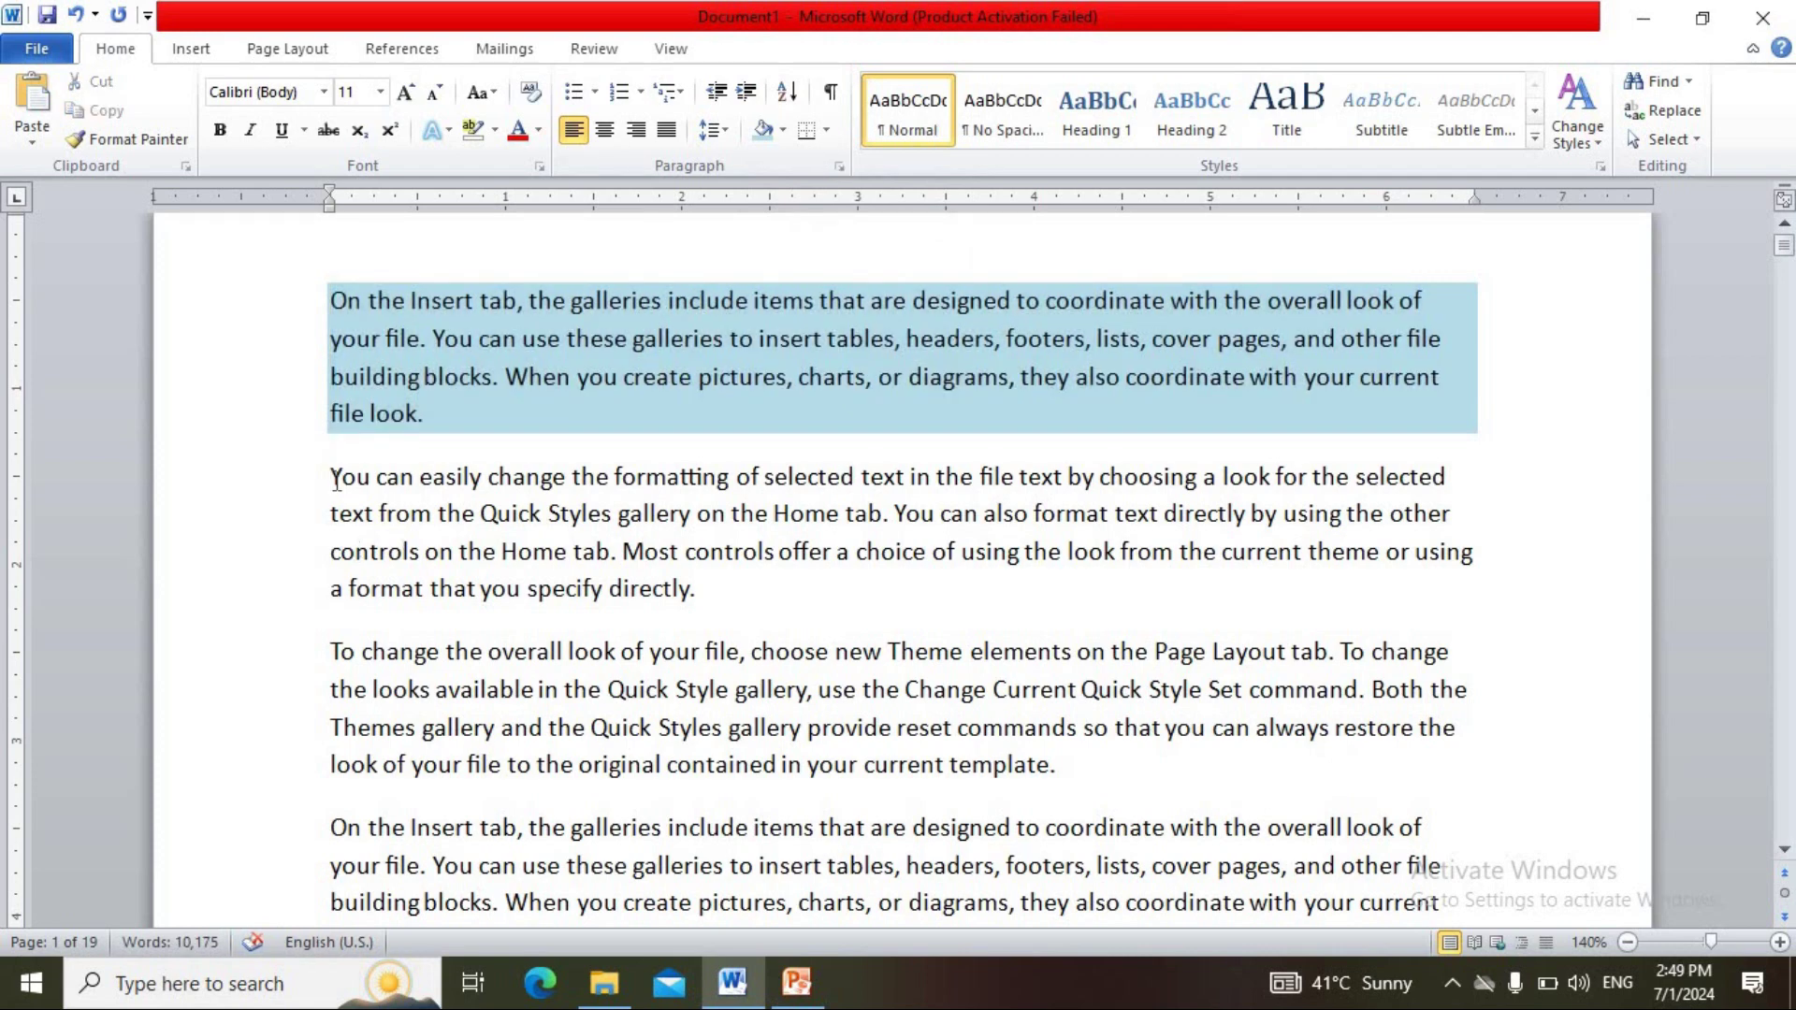
pyautogui.hotkey('shift', 'Down')
pyautogui.hotkey('shift', 'Down')
pyautogui.hotkey('shift', 'Down')
pyautogui.hotkey('shift', 'Down')
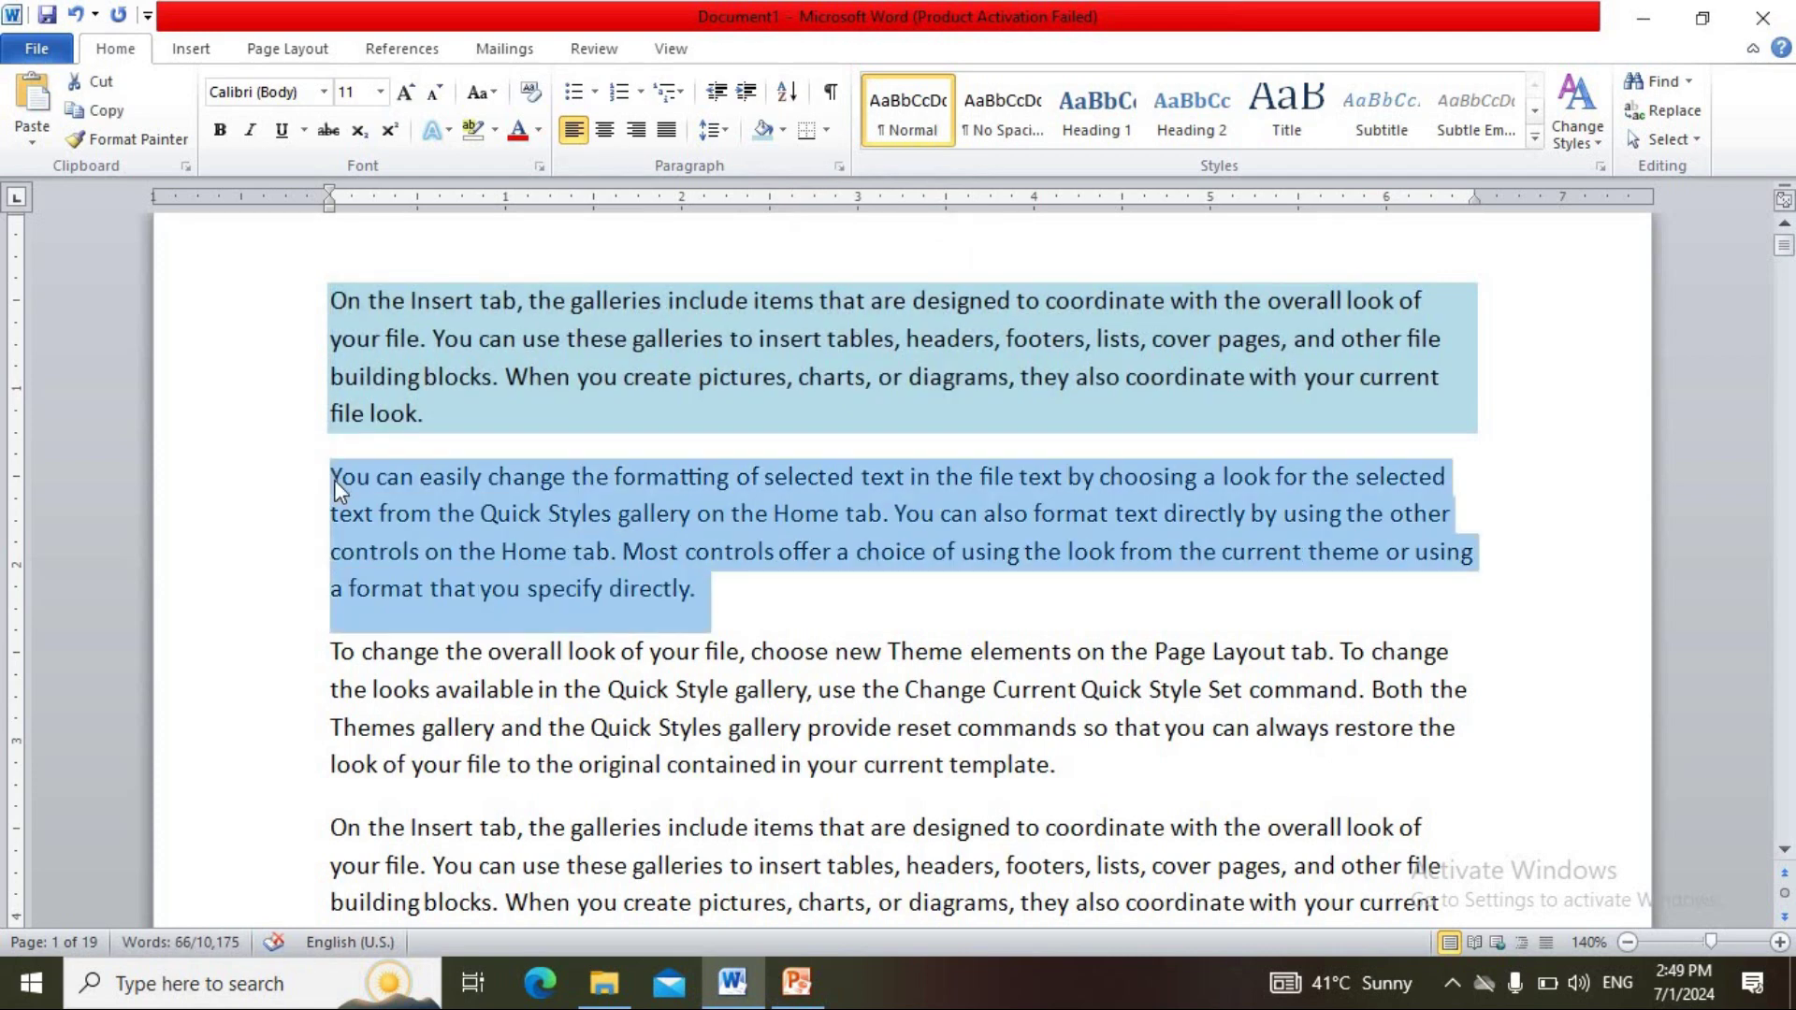
pyautogui.click(784, 122)
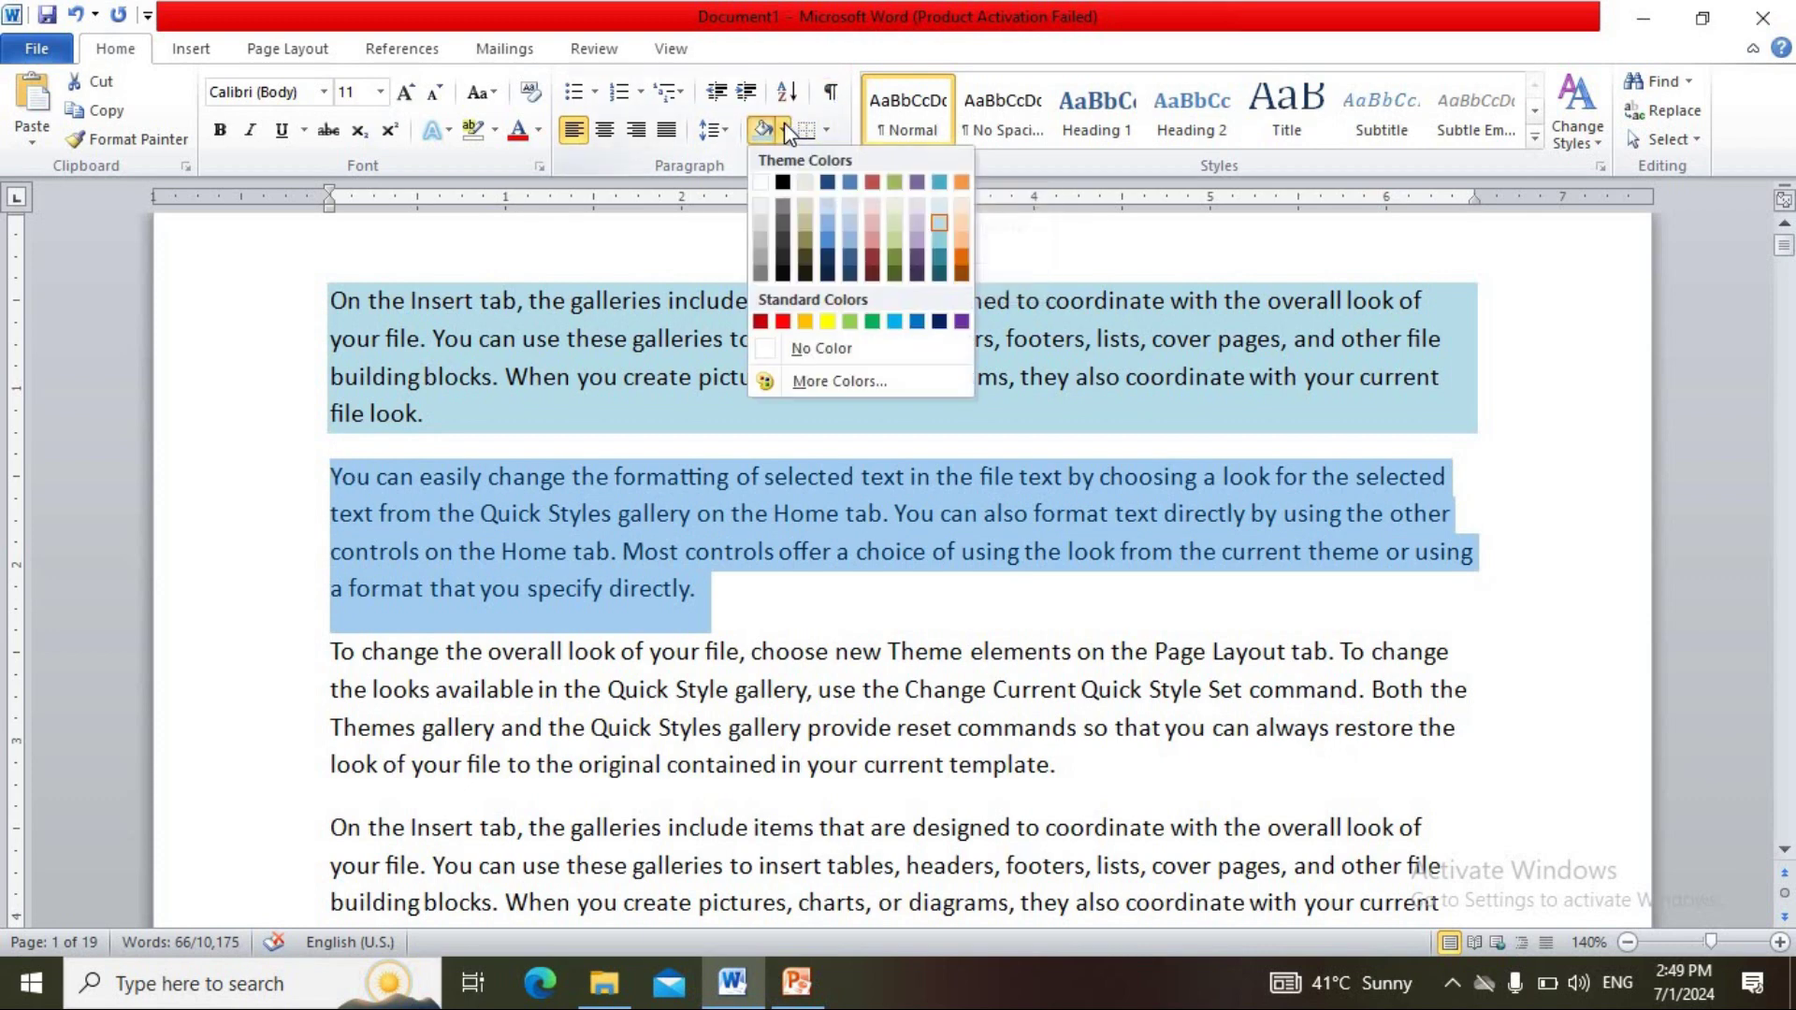
pyautogui.click(784, 121)
pyautogui.click(784, 121)
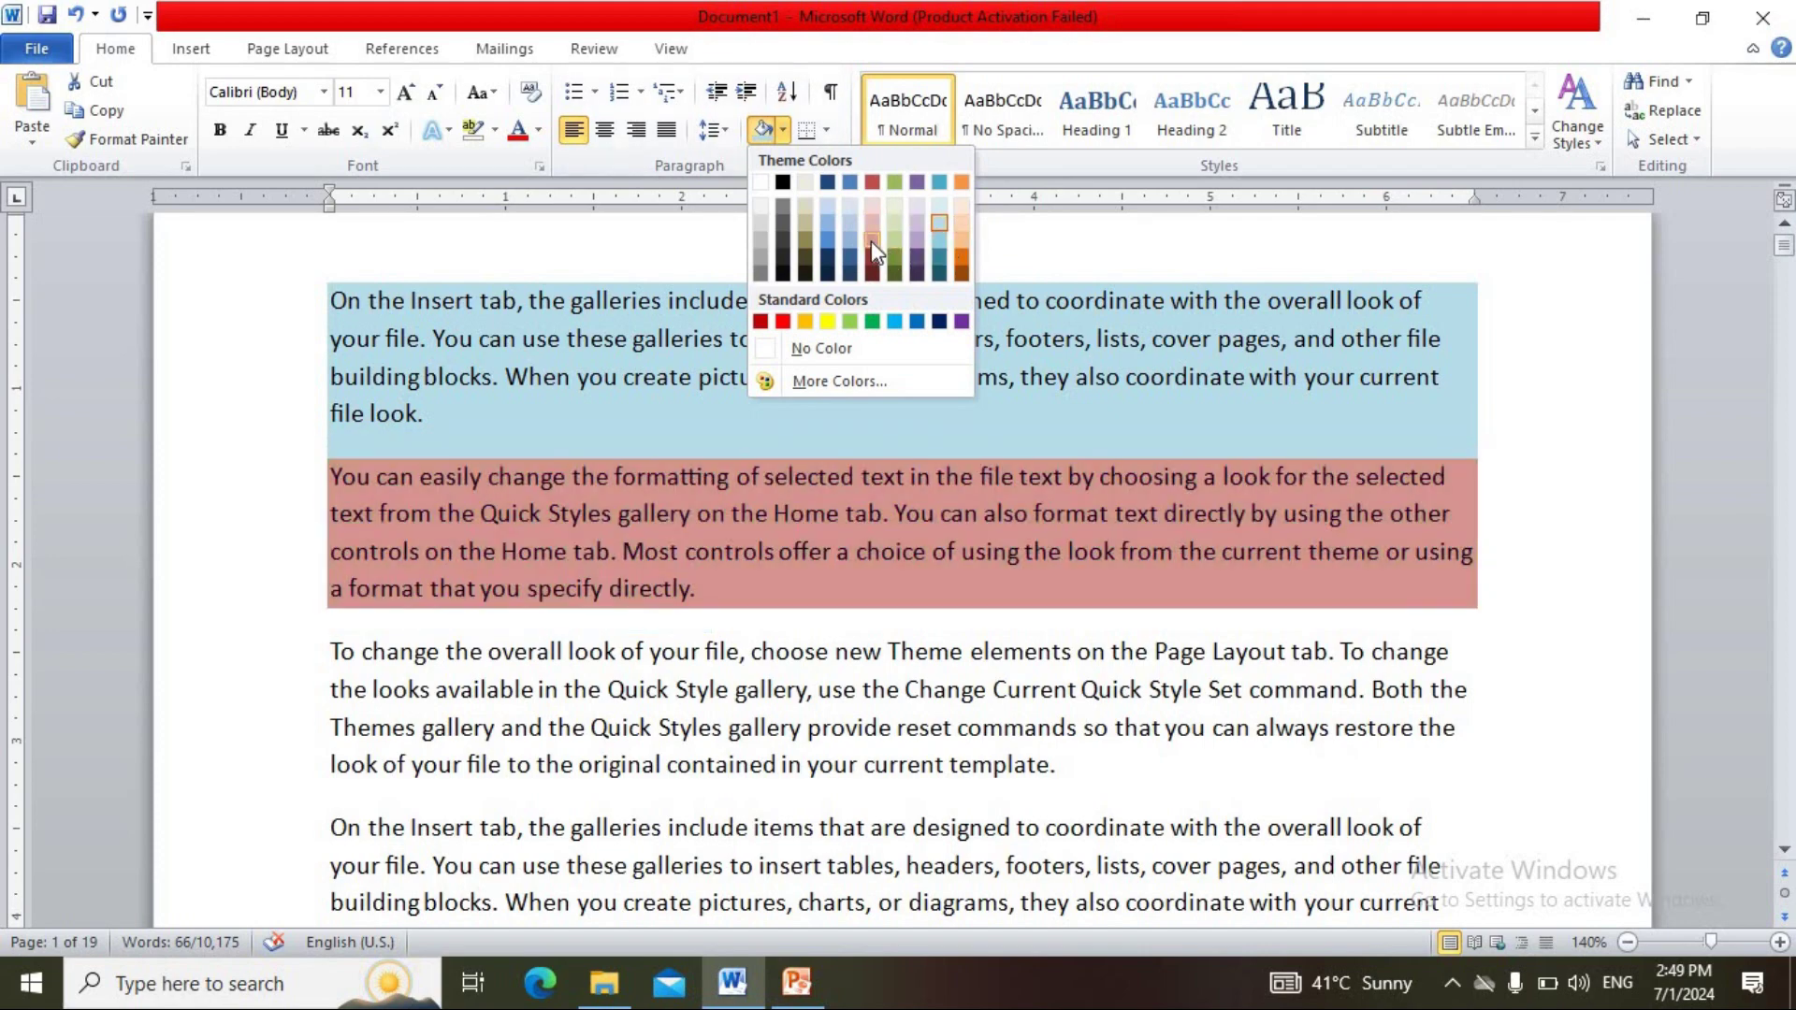
pyautogui.click(872, 239)
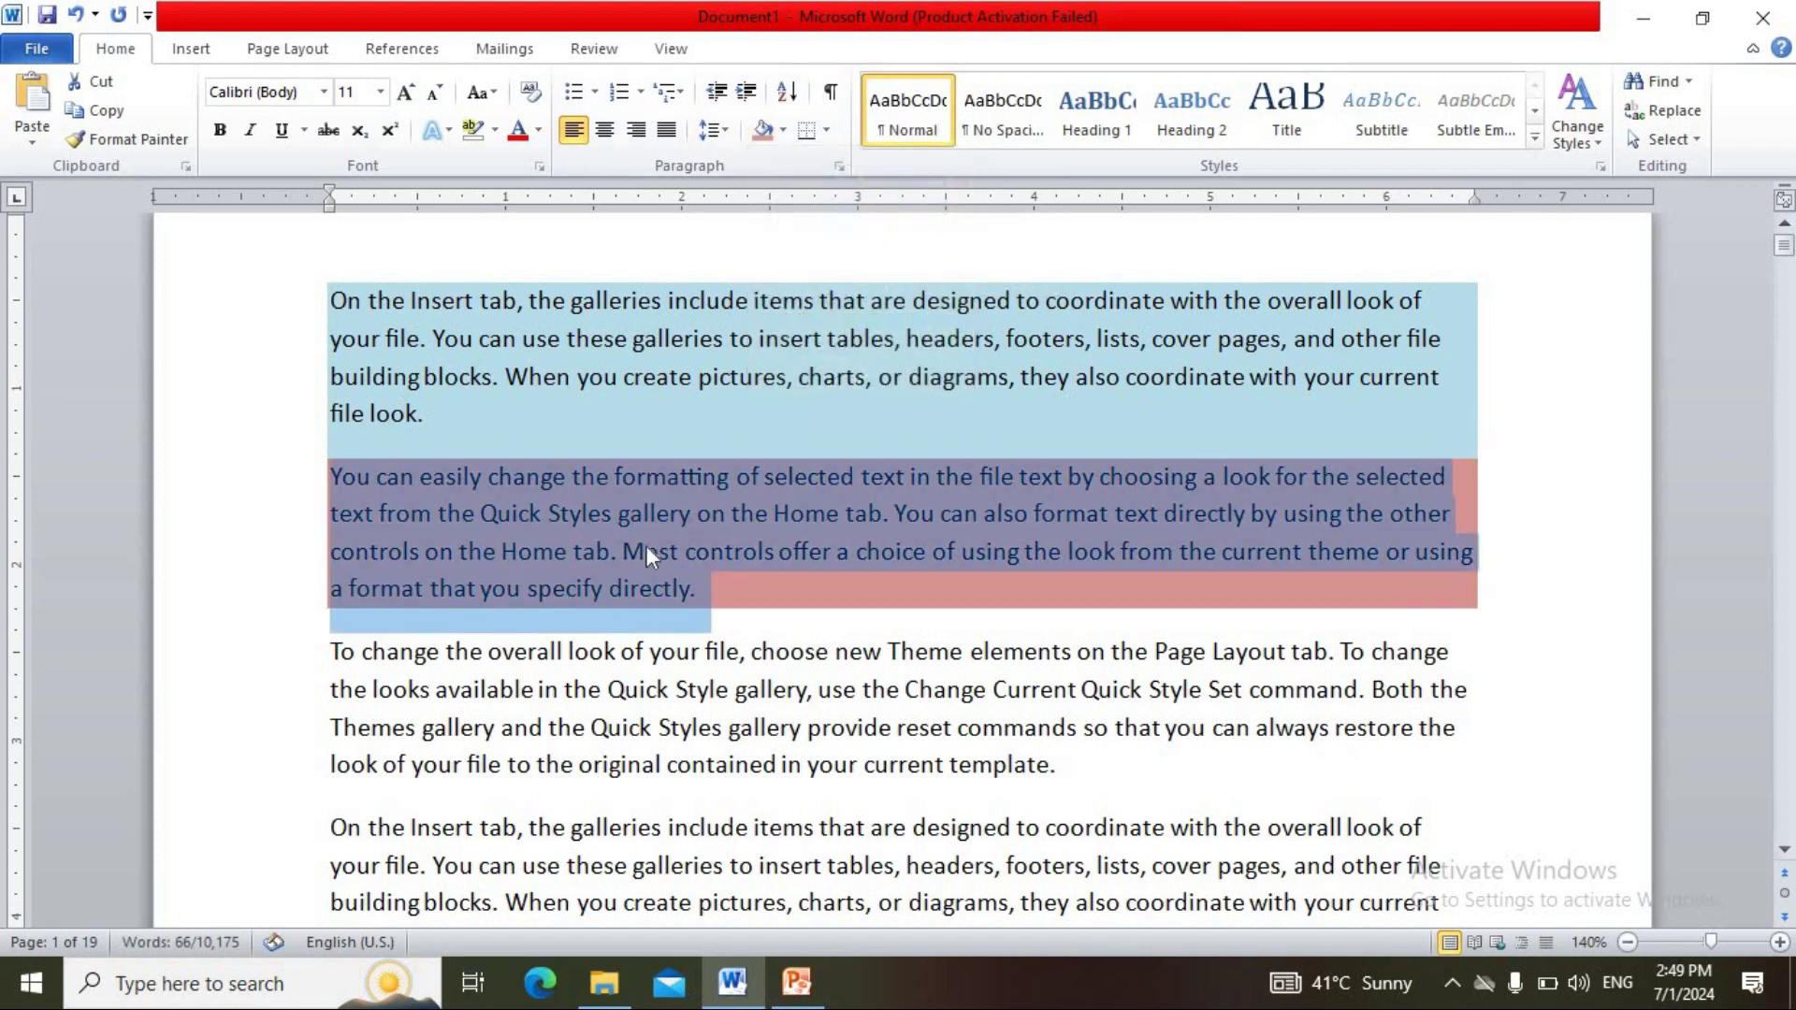
# - Shade the third paragraph, beginning "To change the overall look", with a light purple theme color and deselect it
pyautogui.click(340, 651)
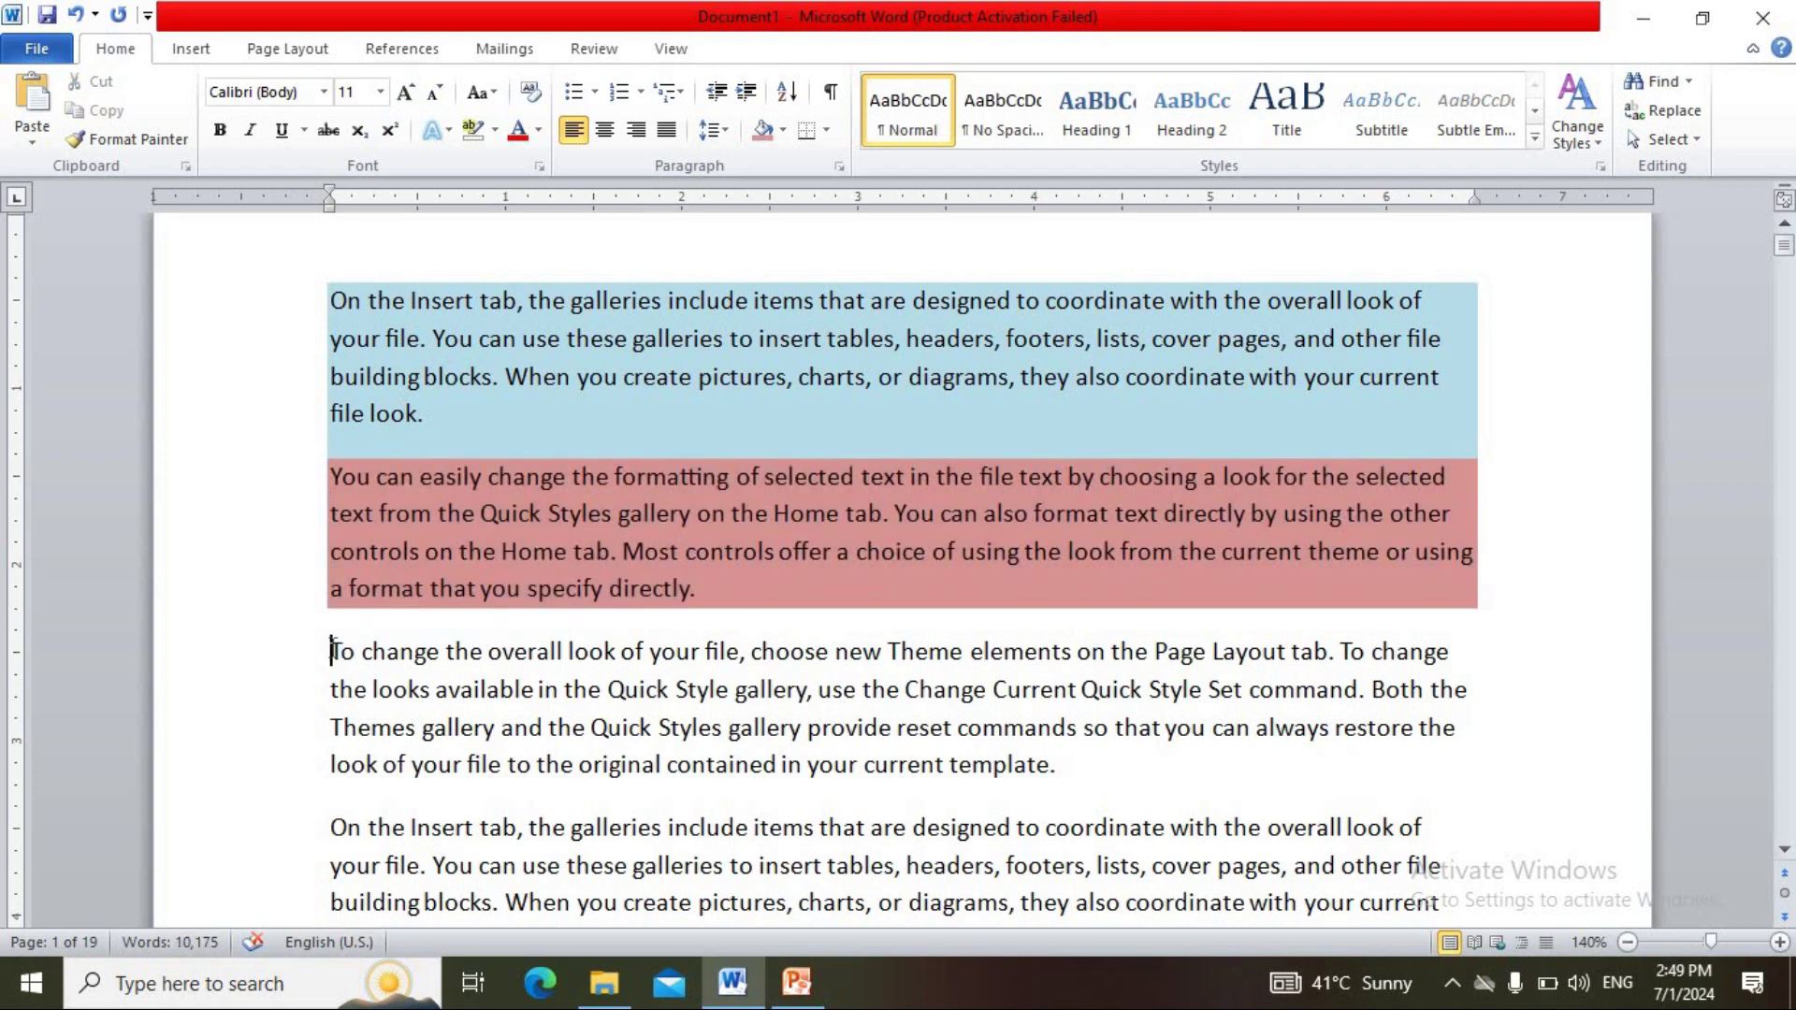
pyautogui.hotkey('shift', 'Down')
pyautogui.hotkey('shift', 'Down')
pyautogui.hotkey('shift', 'Down')
pyautogui.hotkey('shift', 'Down')
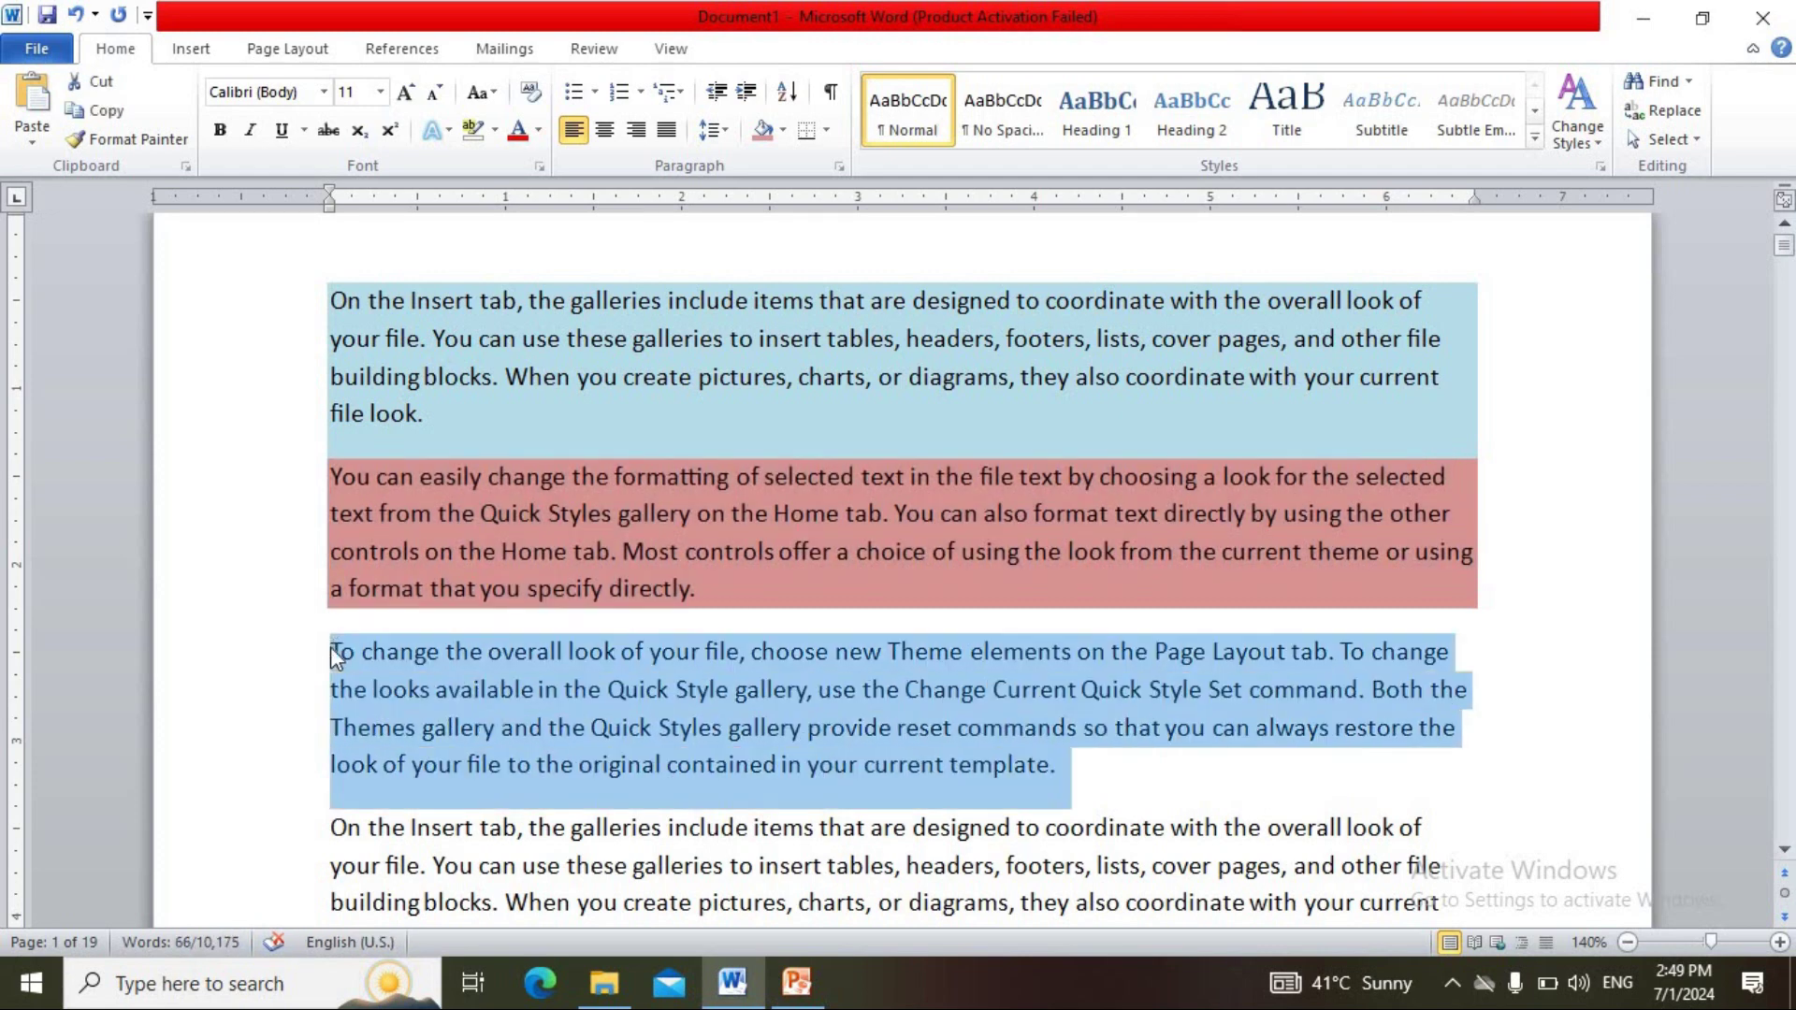
pyautogui.click(783, 131)
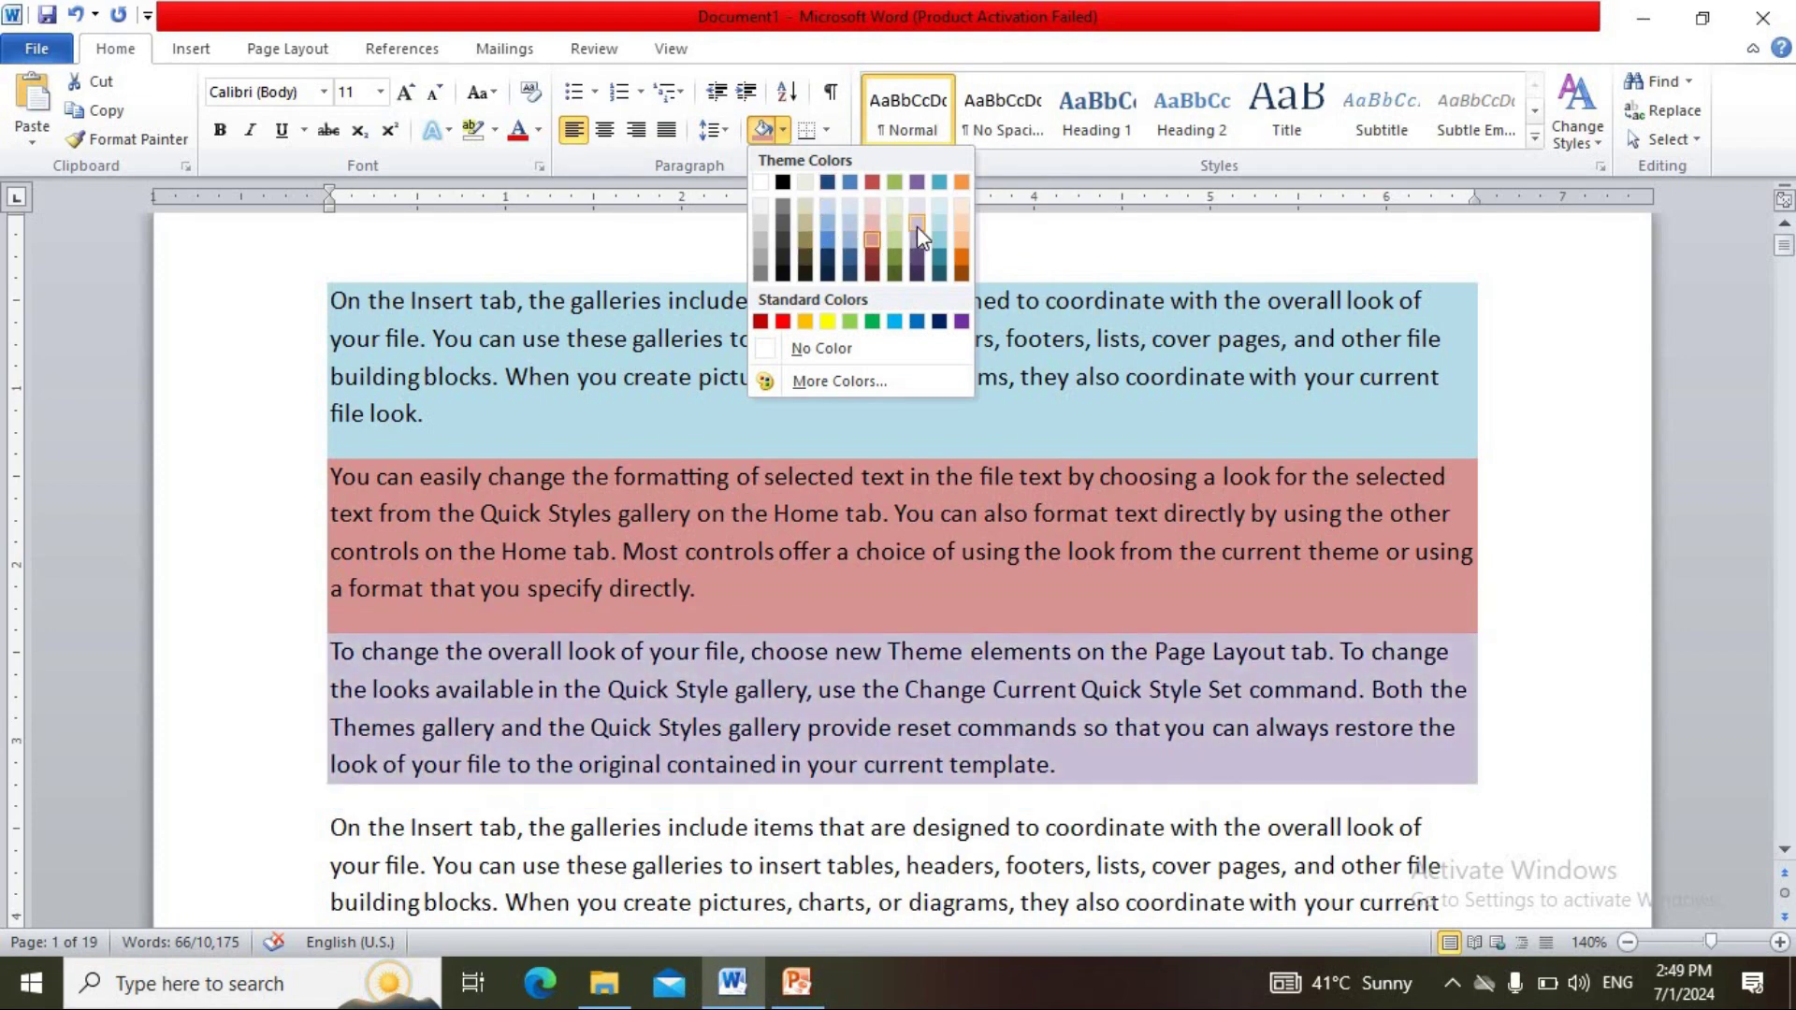
pyautogui.click(917, 227)
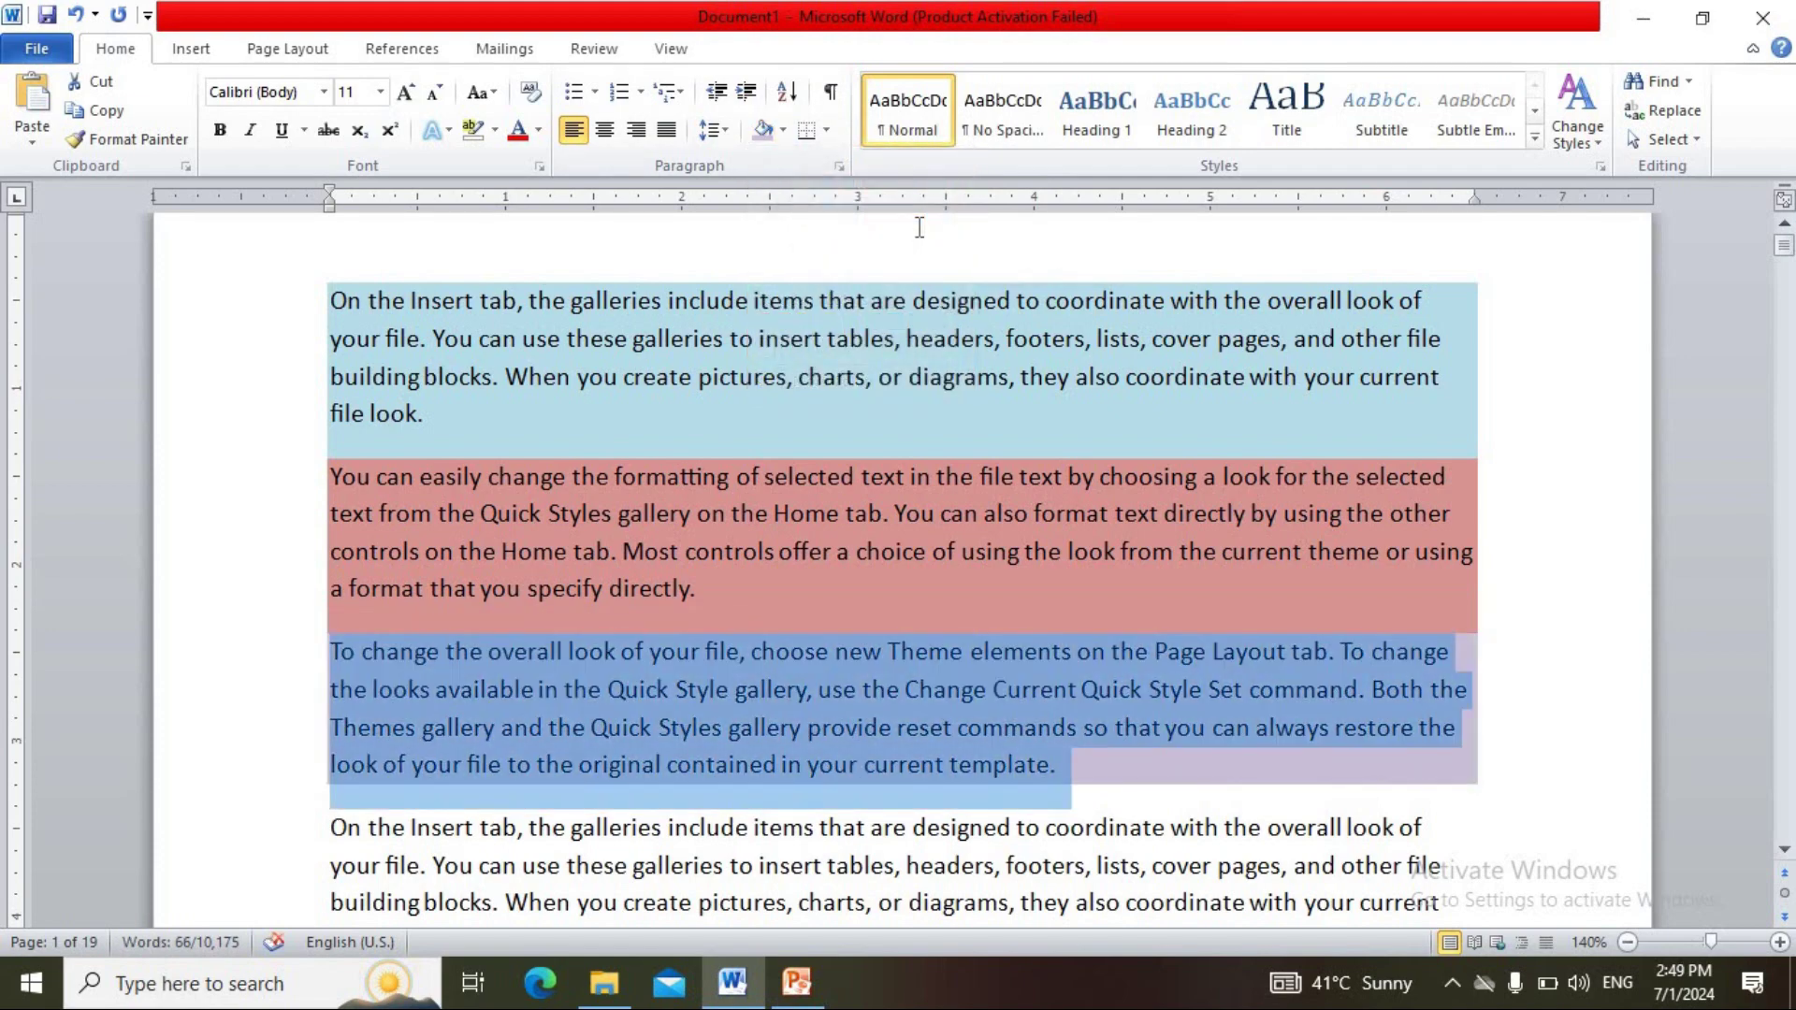
pyautogui.click(867, 331)
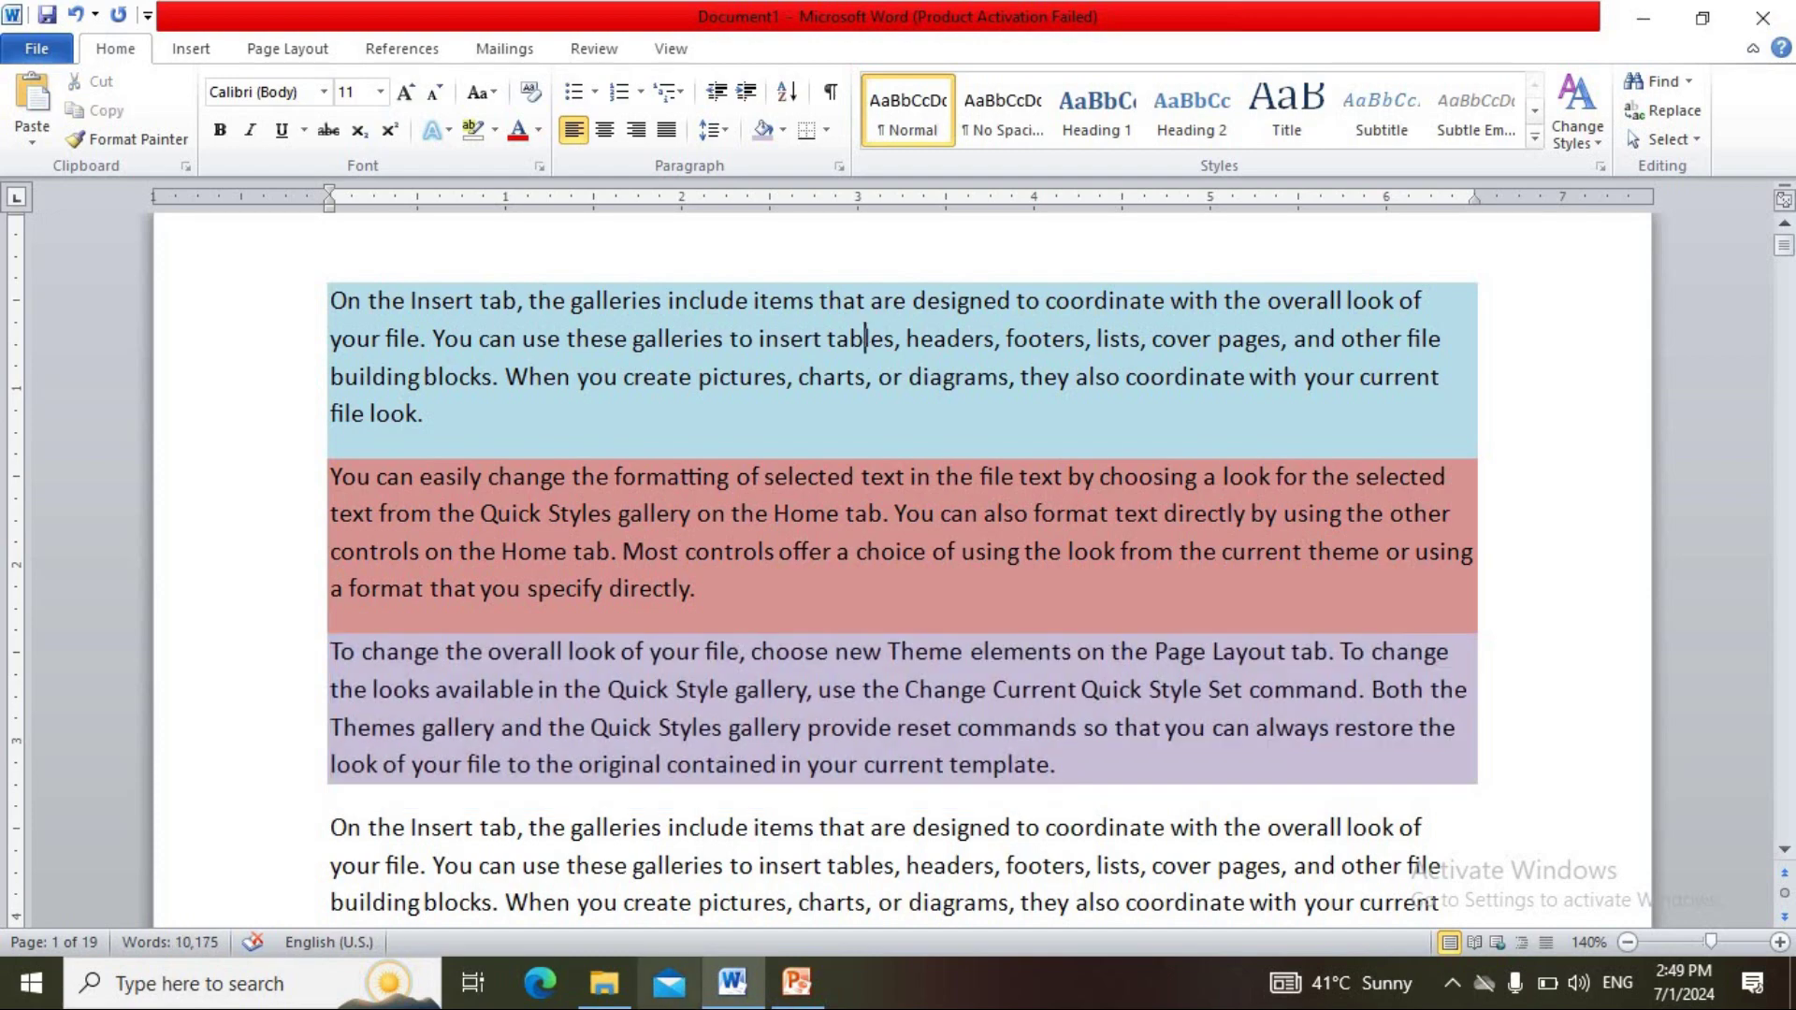
# - Switch to PowerPoint to read the "How to change paragraph style?" slide, and return to the Word document
pyautogui.click(796, 980)
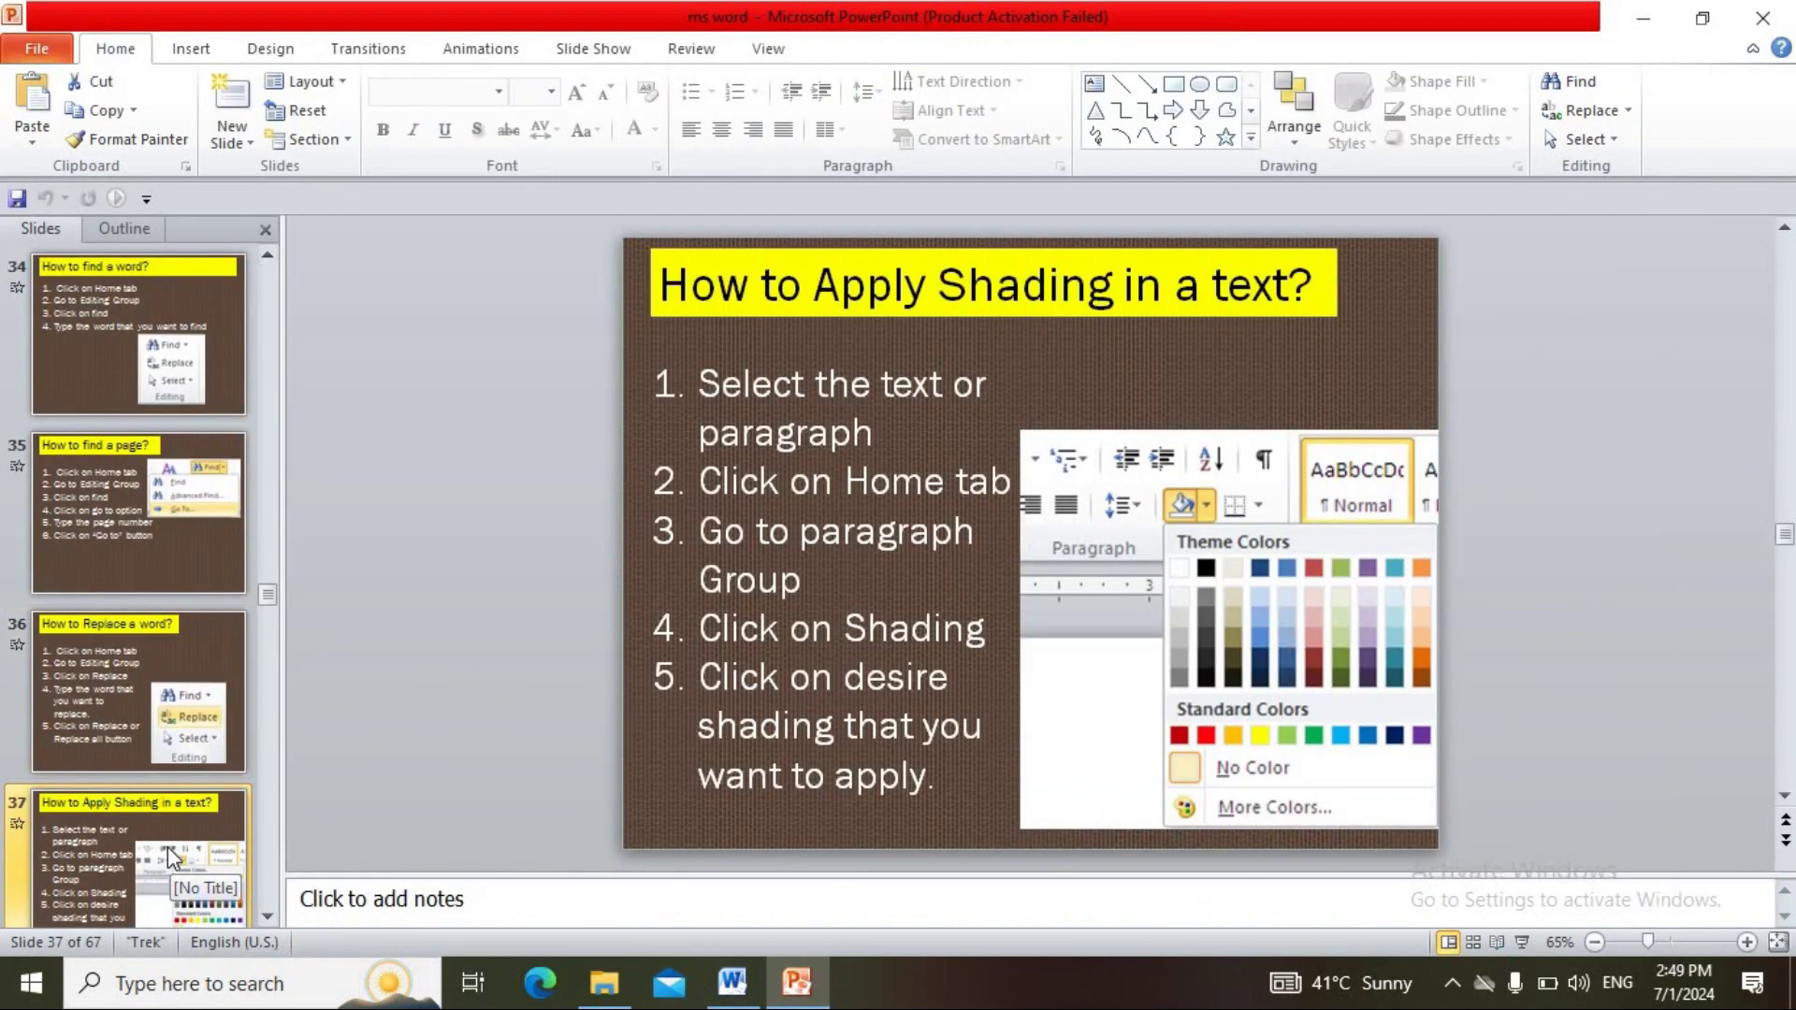
pyautogui.scroll(-3, 262, 911)
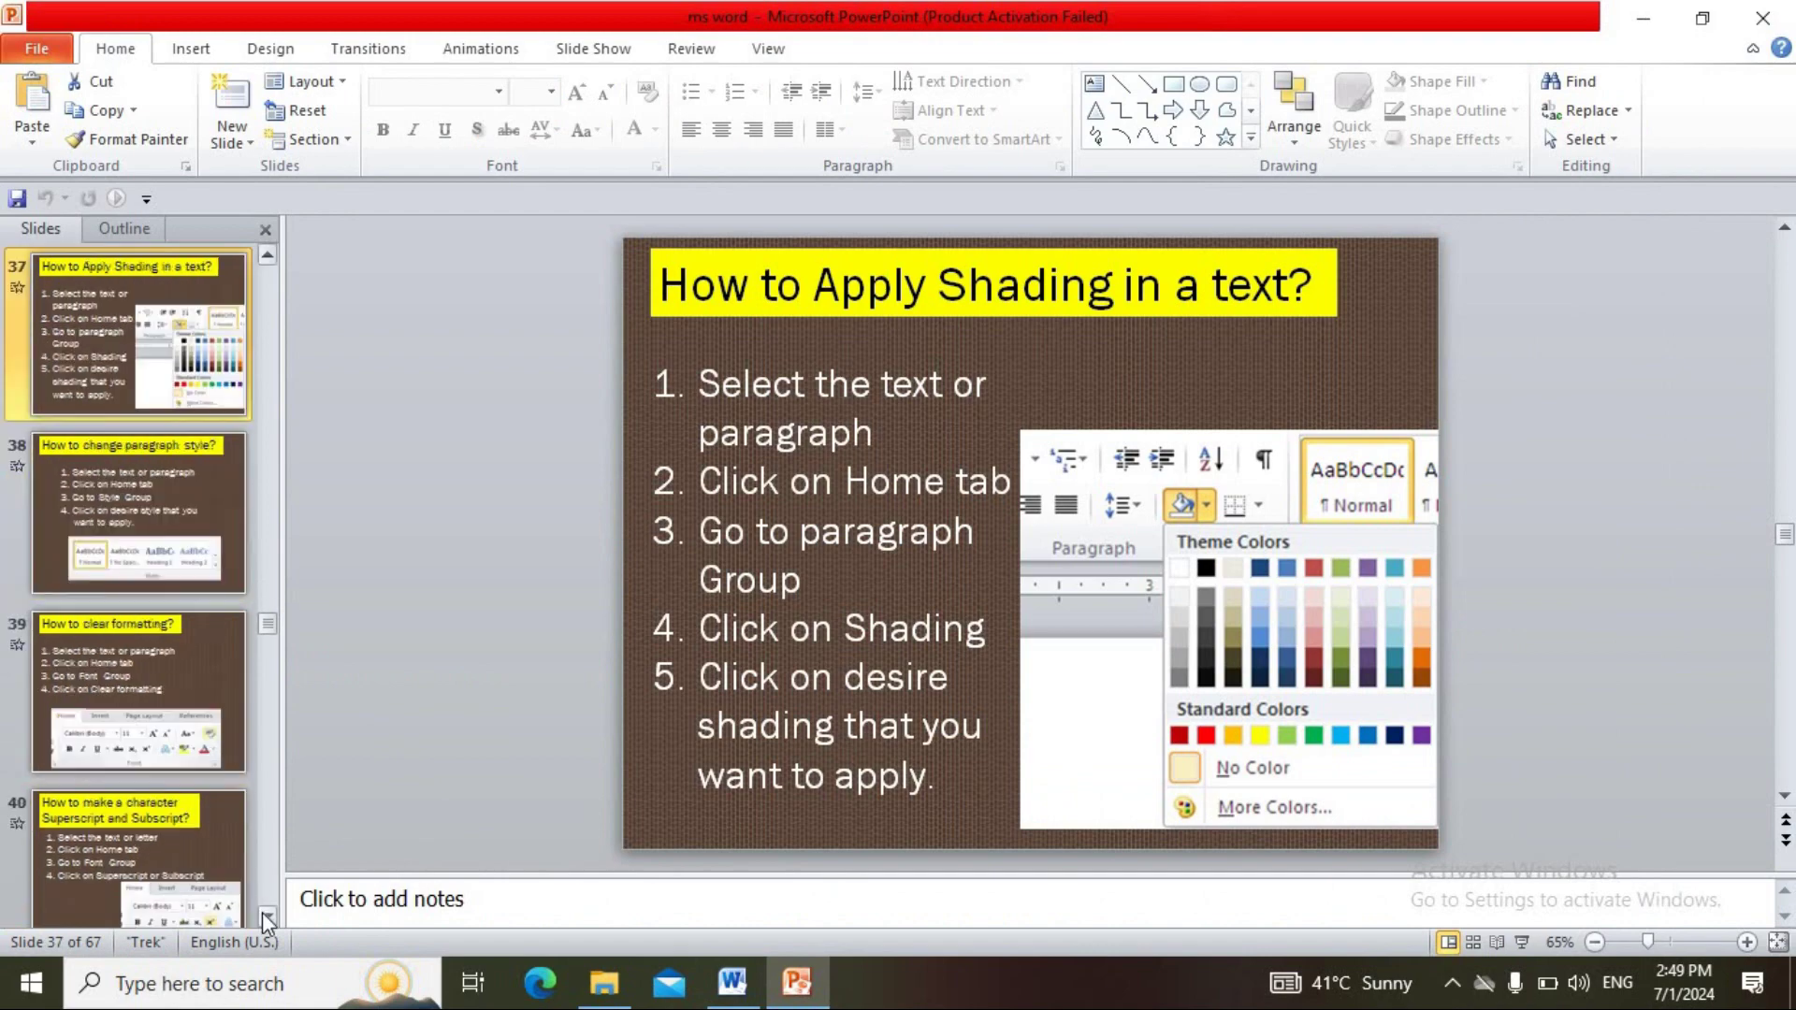
pyautogui.click(114, 502)
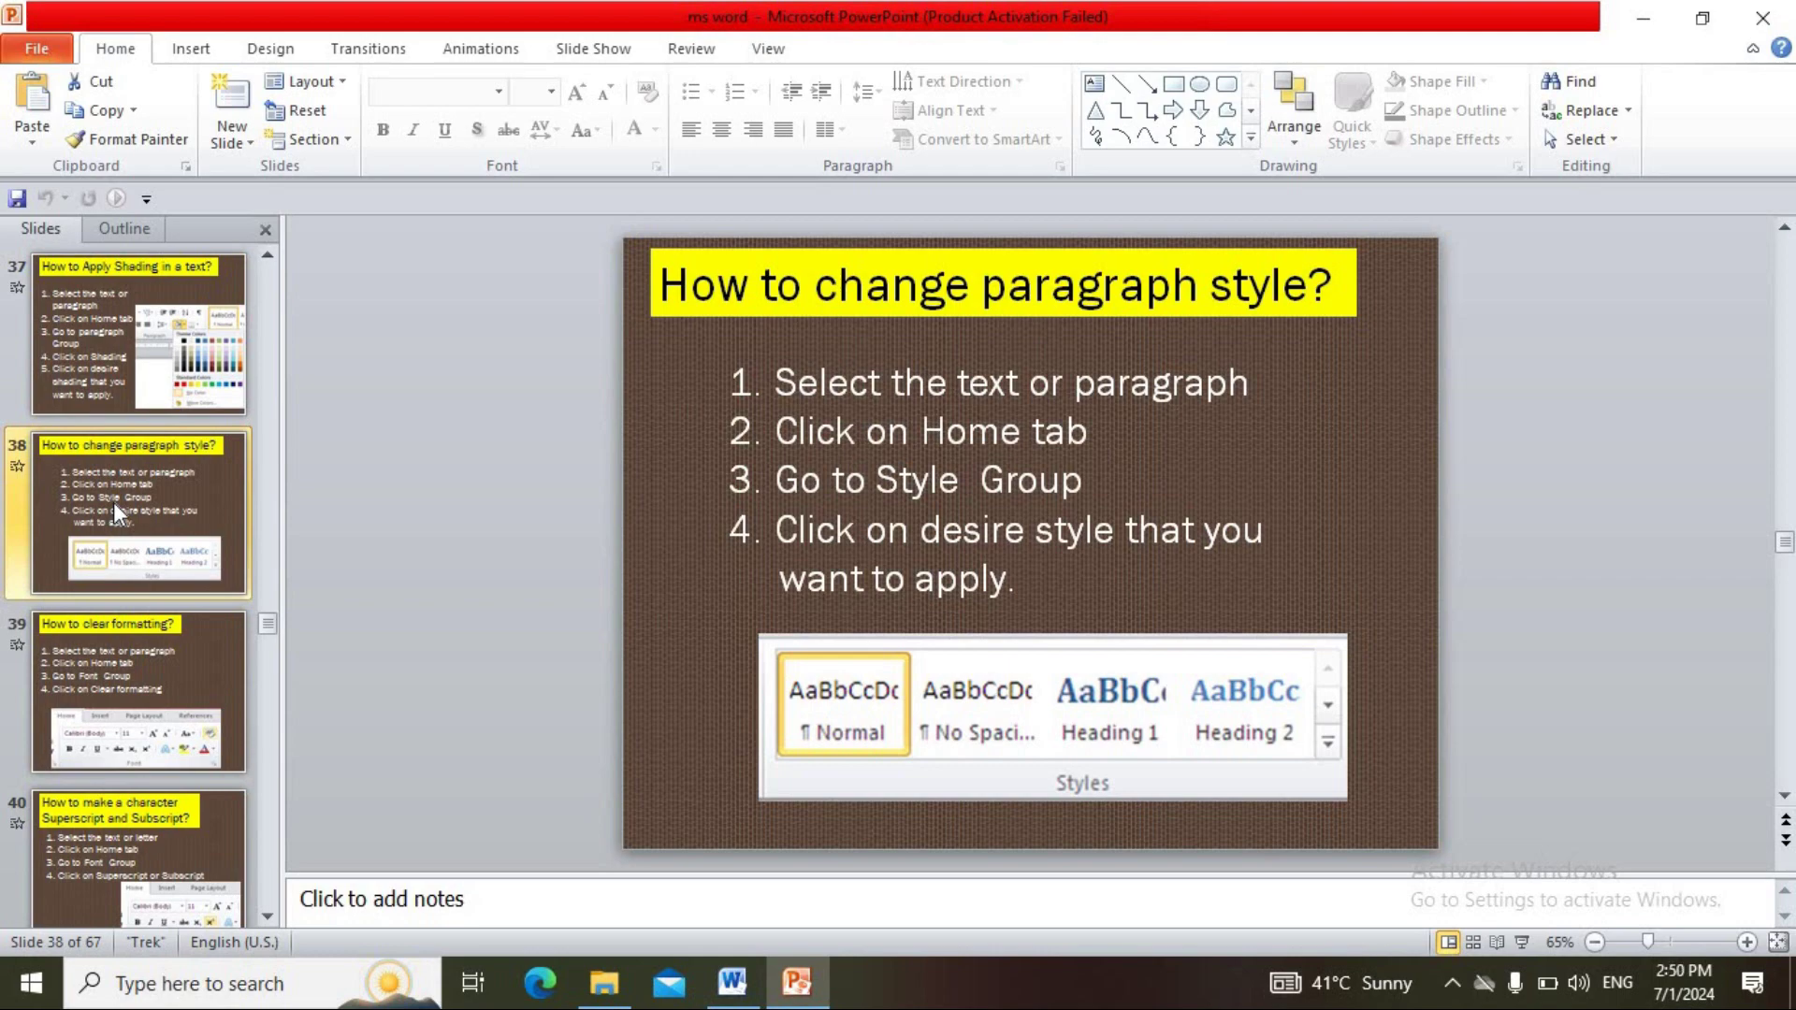
pyautogui.click(737, 983)
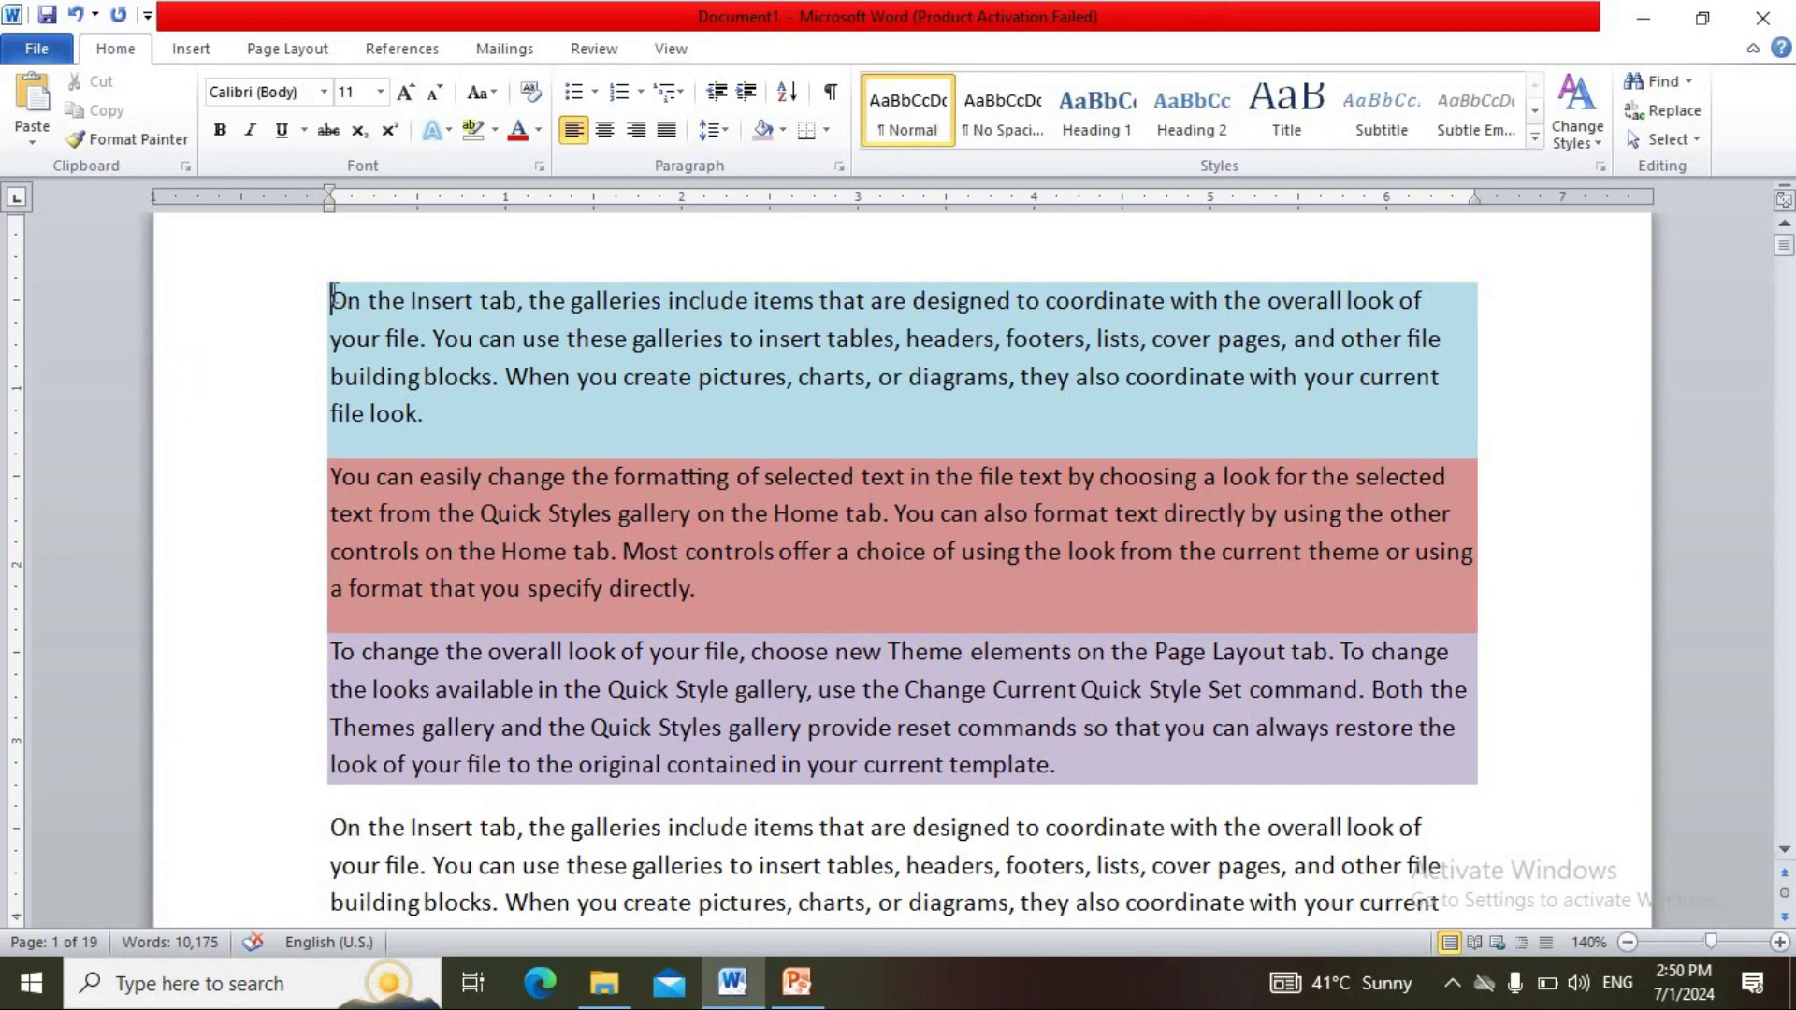
# - Apply the No Spacing, Heading 1, Heading 2 and finally Heading 3 styles in turn to the first four paragraphs
pyautogui.moveTo(331, 300); pyautogui.dragTo(1474, 793)
pyautogui.scroll(-1, 1212, 808)
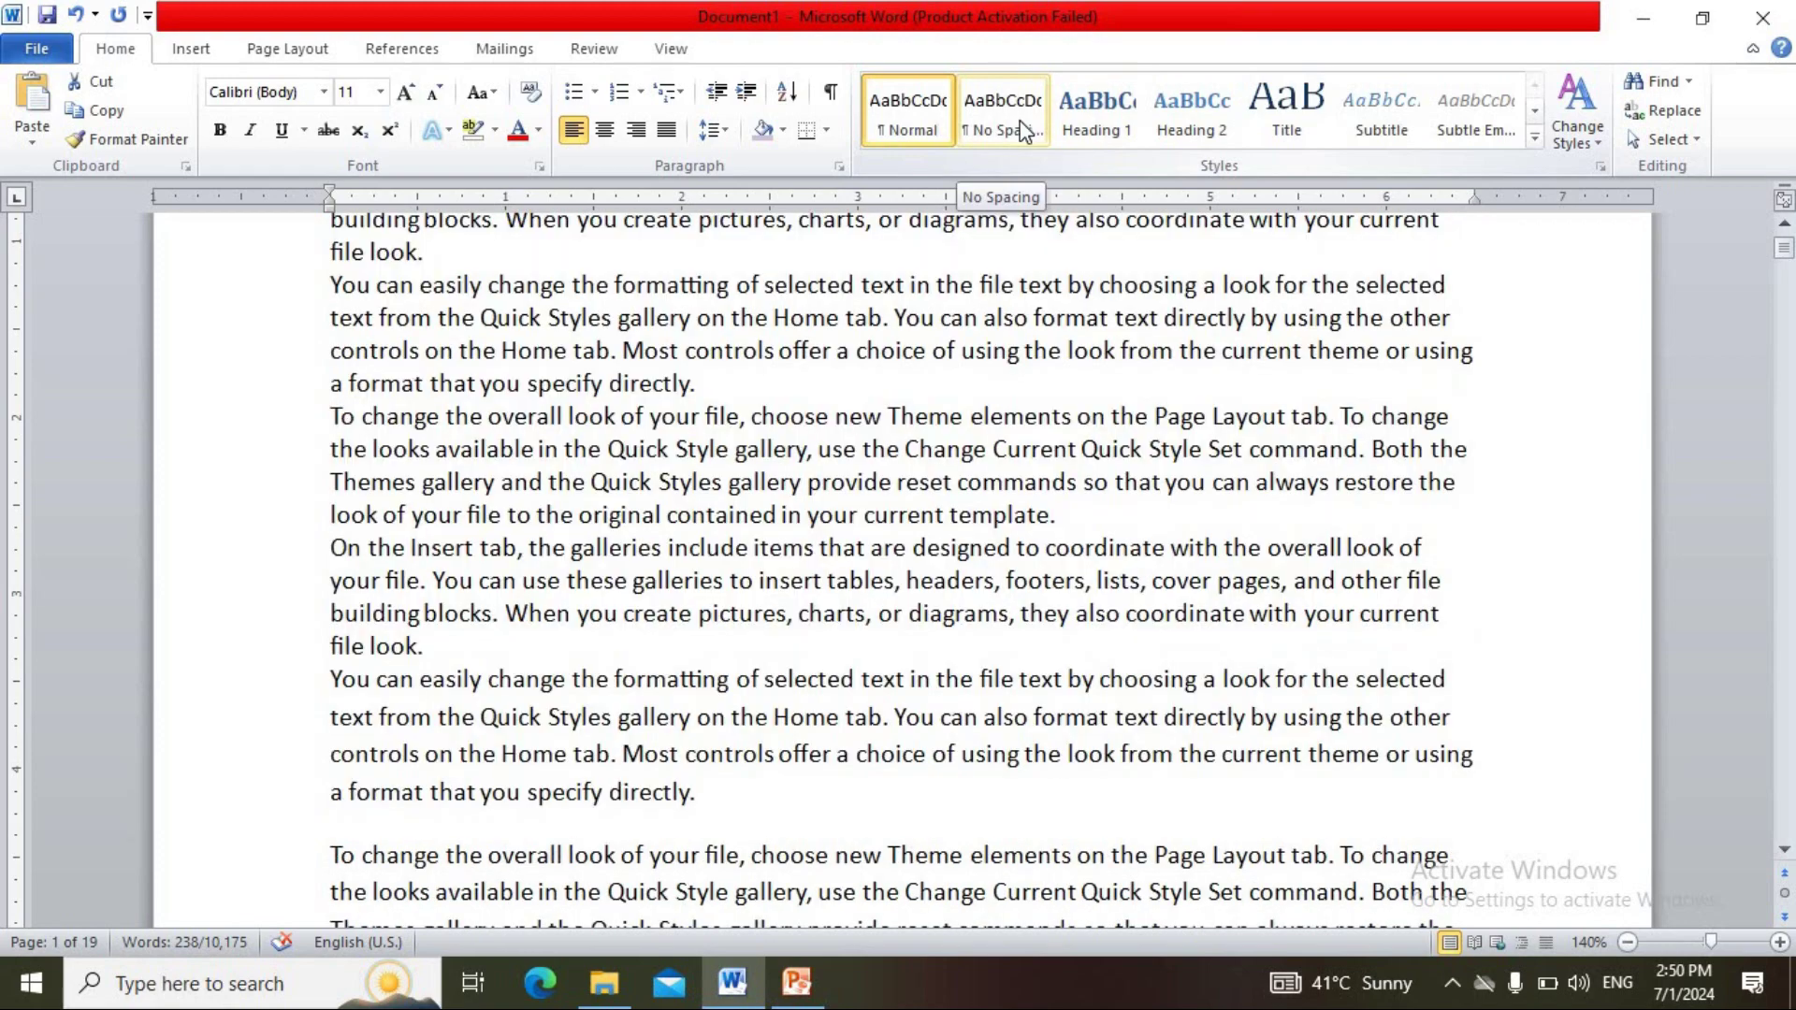
pyautogui.click(1024, 129)
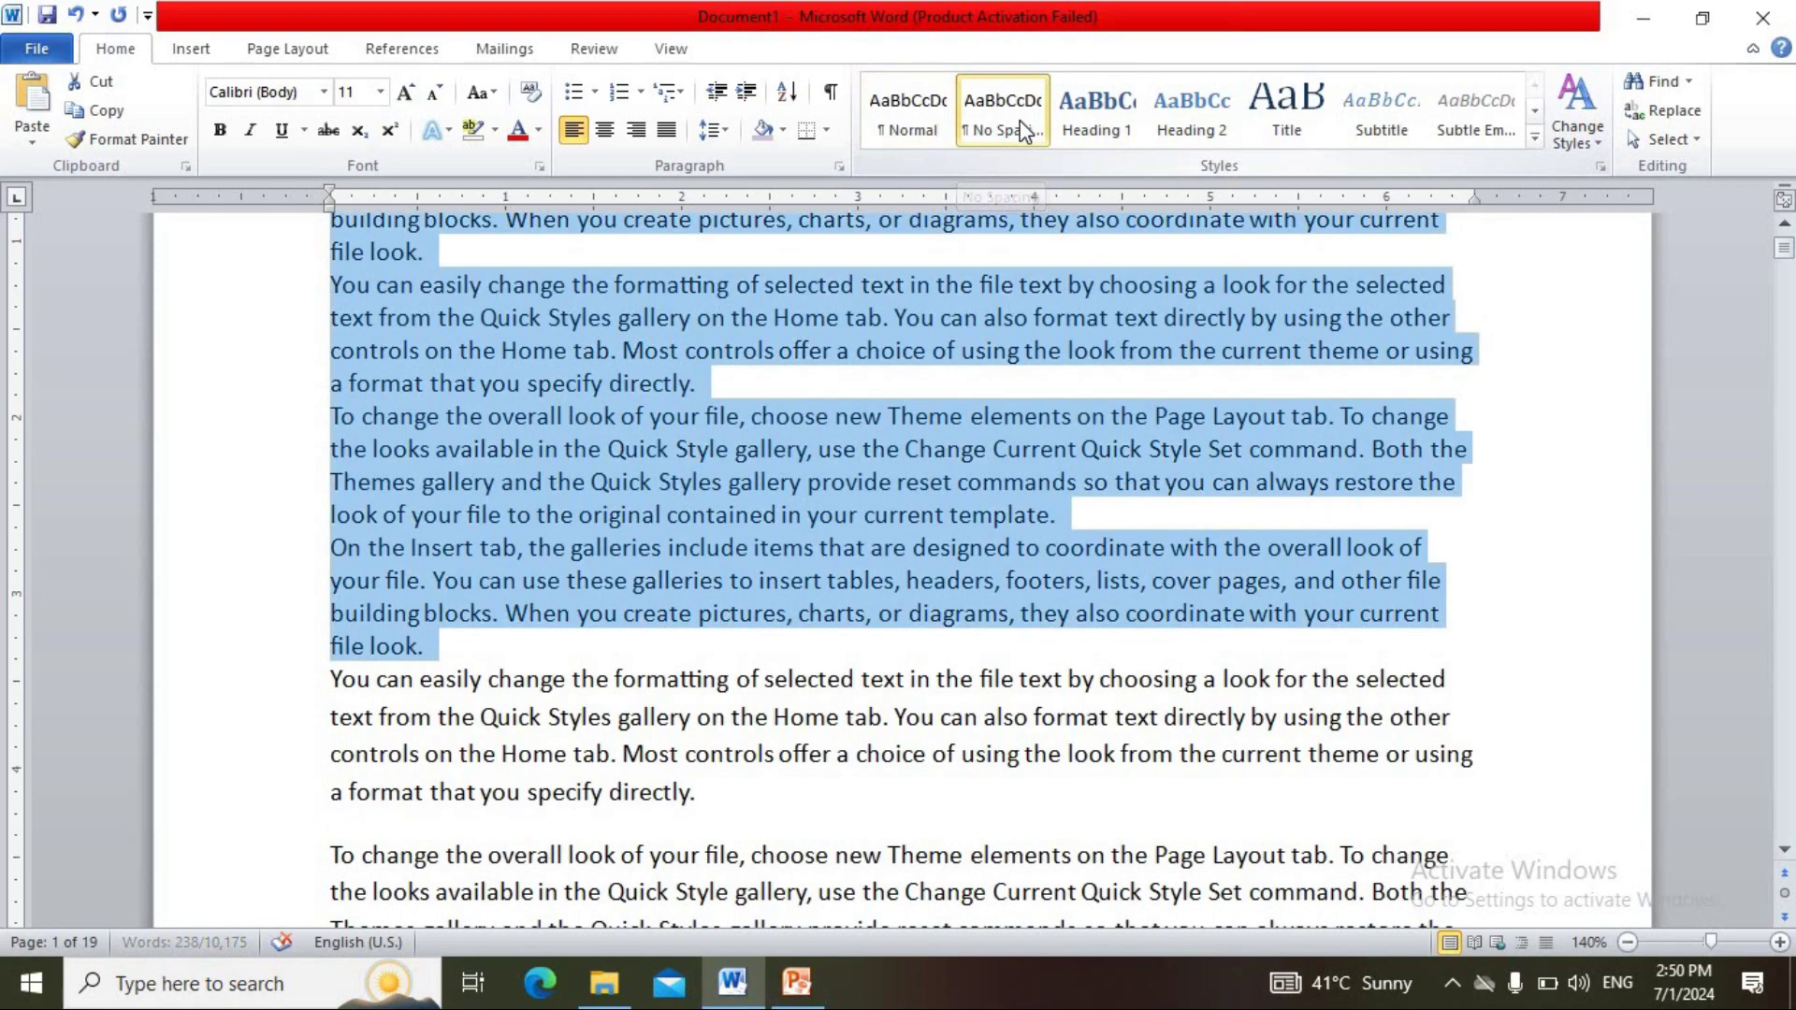
pyautogui.click(1076, 124)
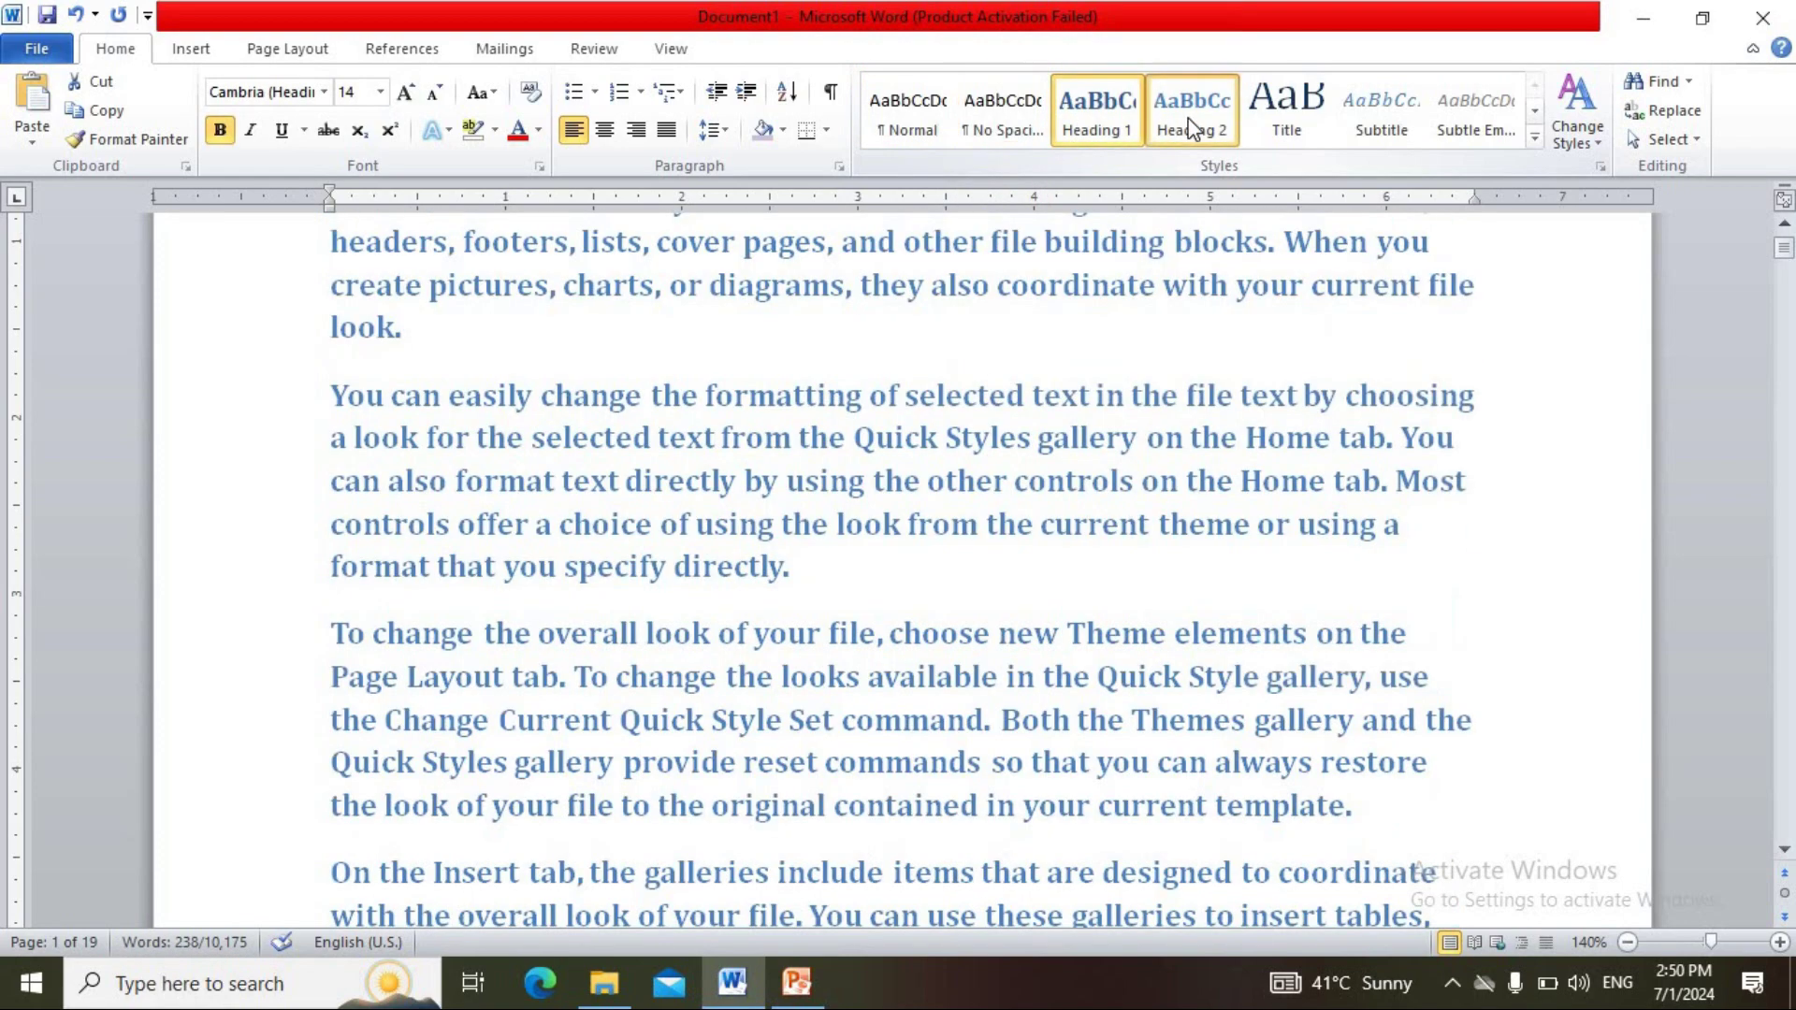
pyautogui.click(1191, 124)
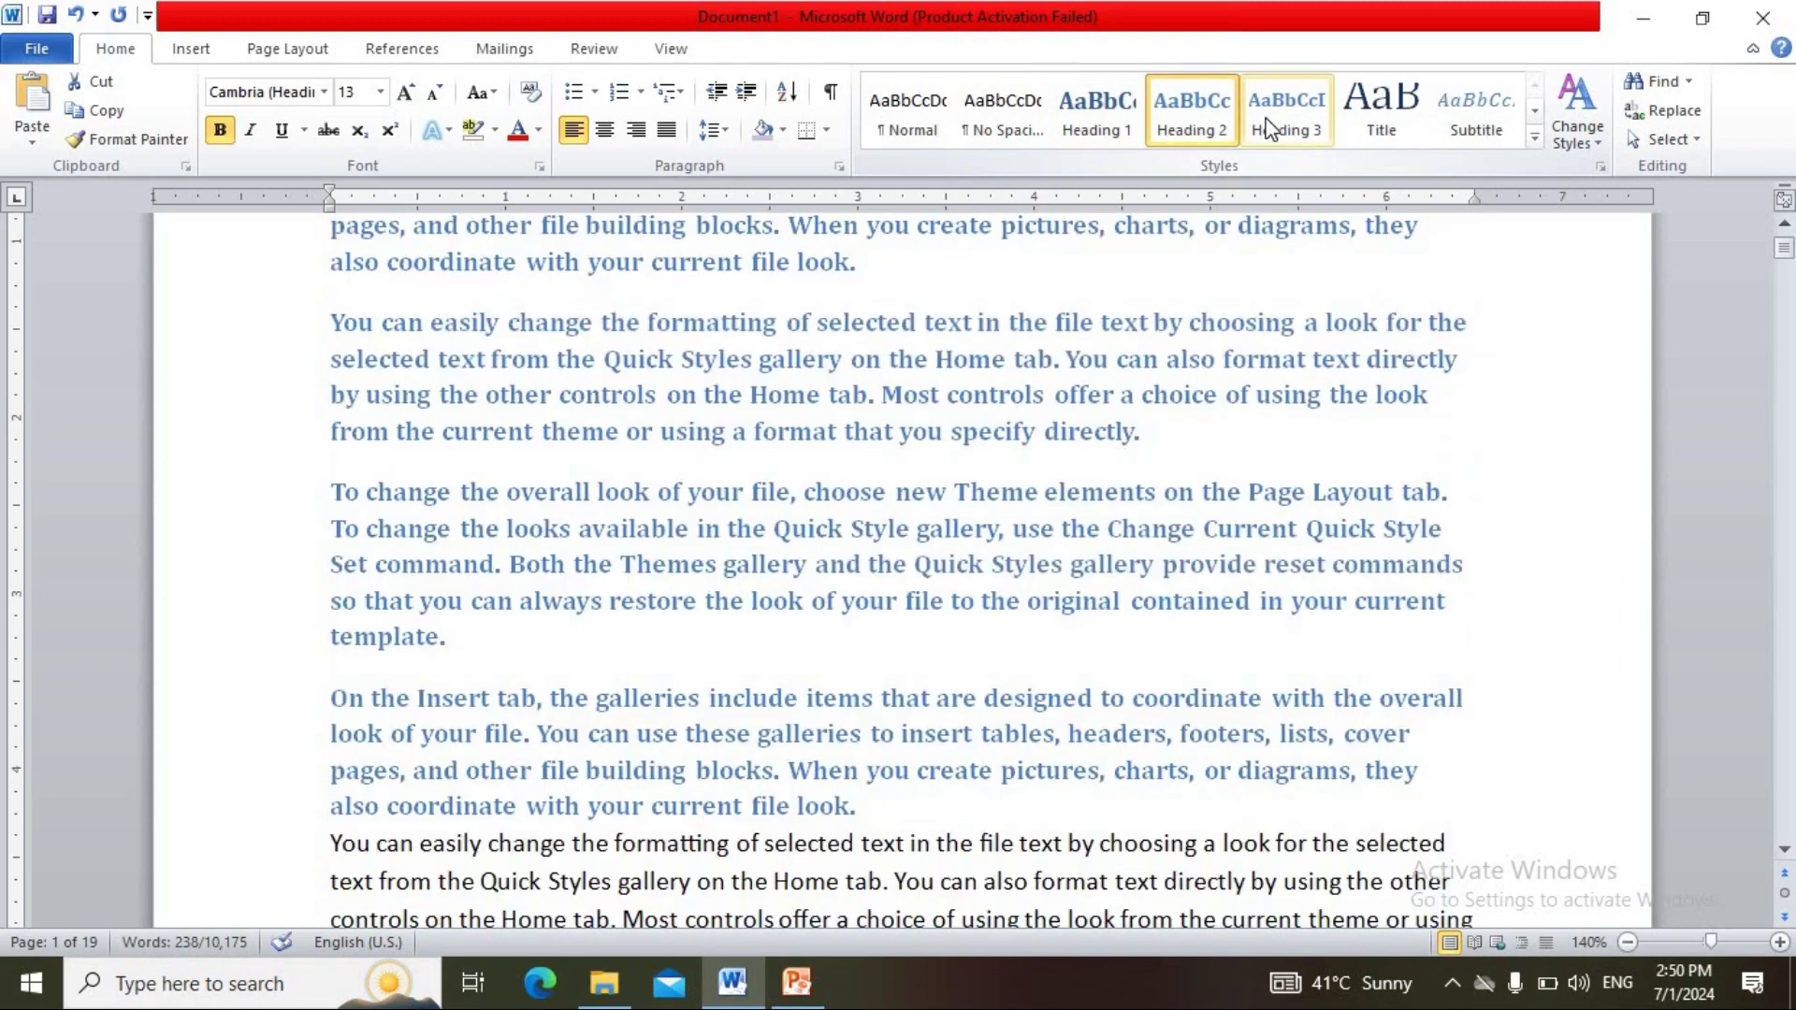
pyautogui.click(1269, 129)
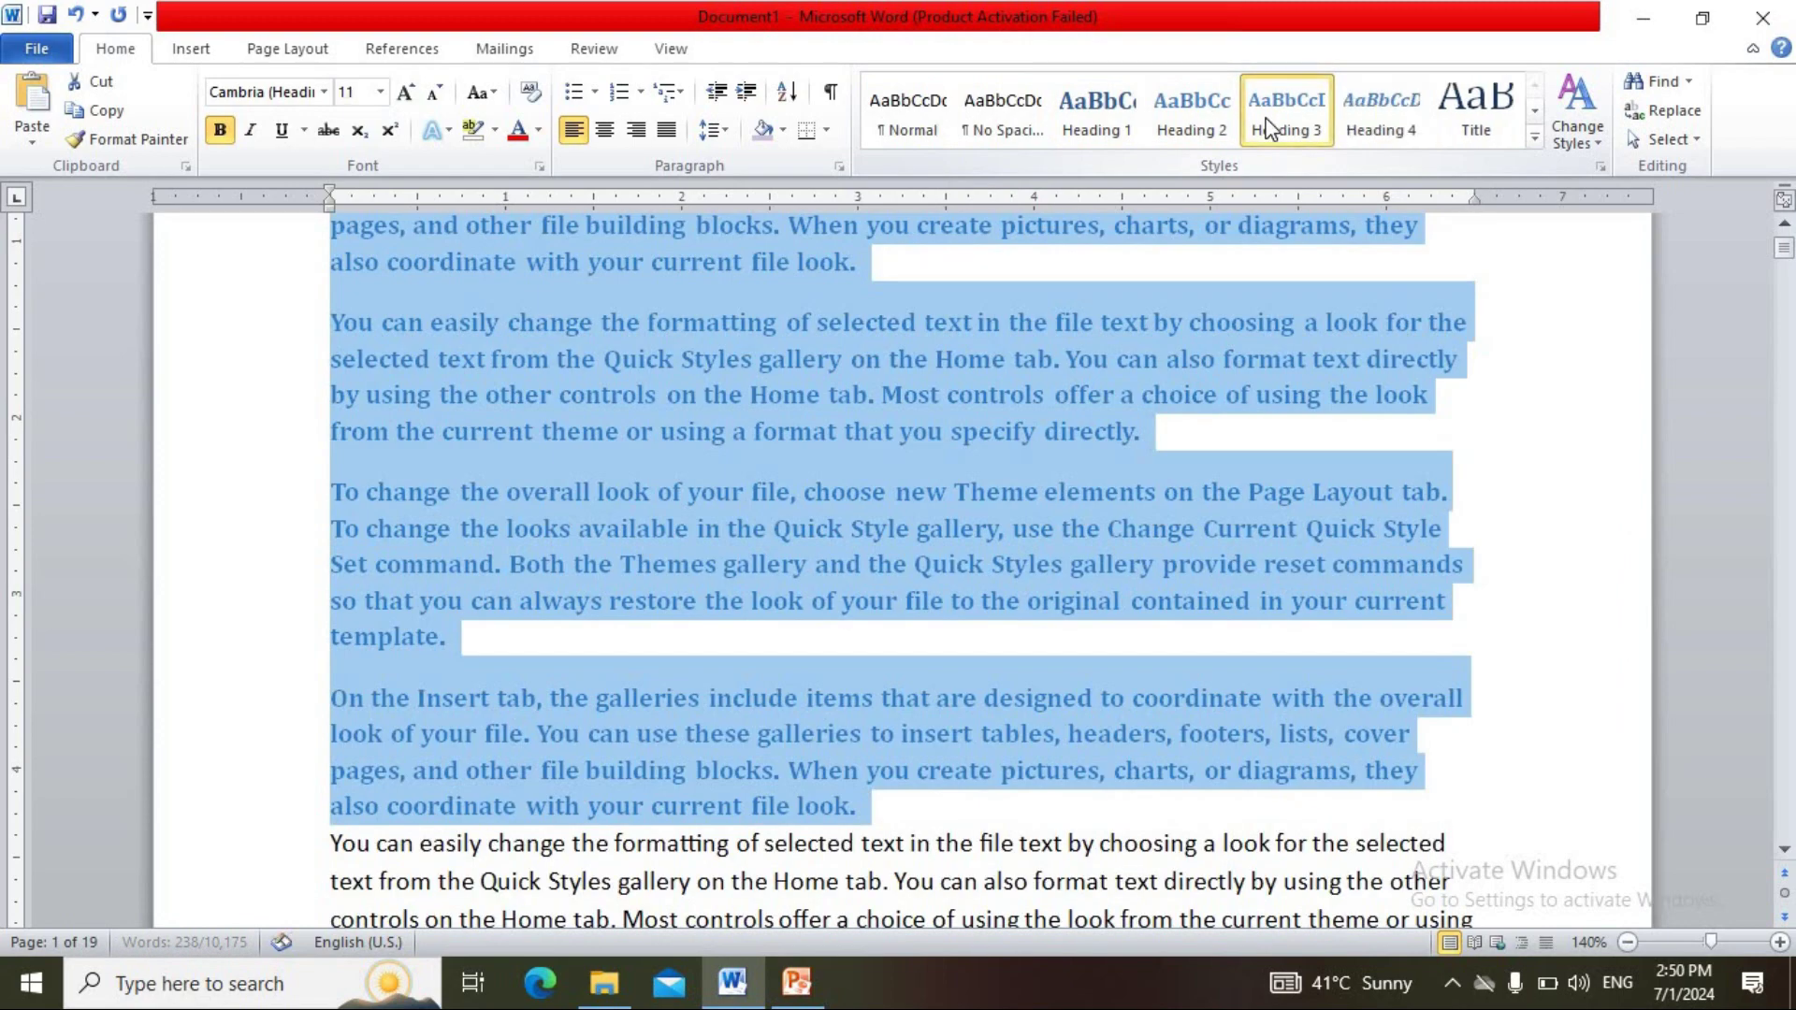
# - Apply the Book Title style to the selected paragraphs, followed by the Normal and finally the No Spacing style
pyautogui.click(1541, 140)
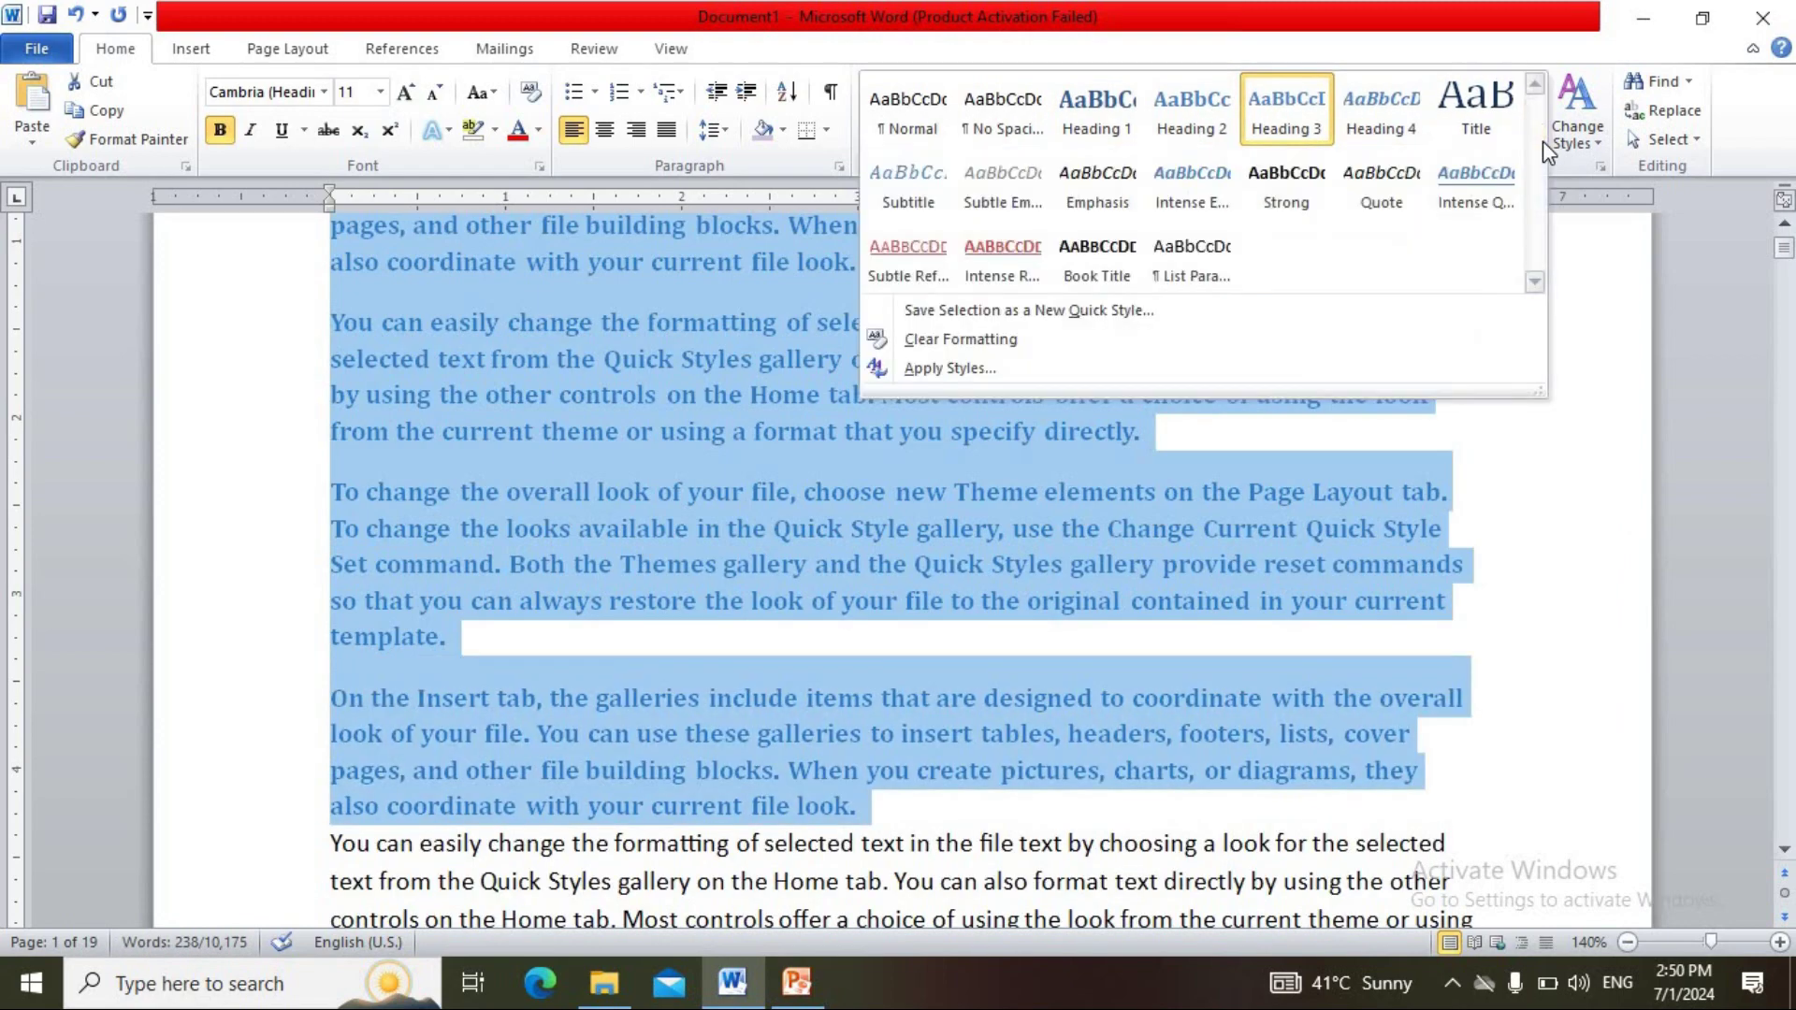
pyautogui.click(1093, 271)
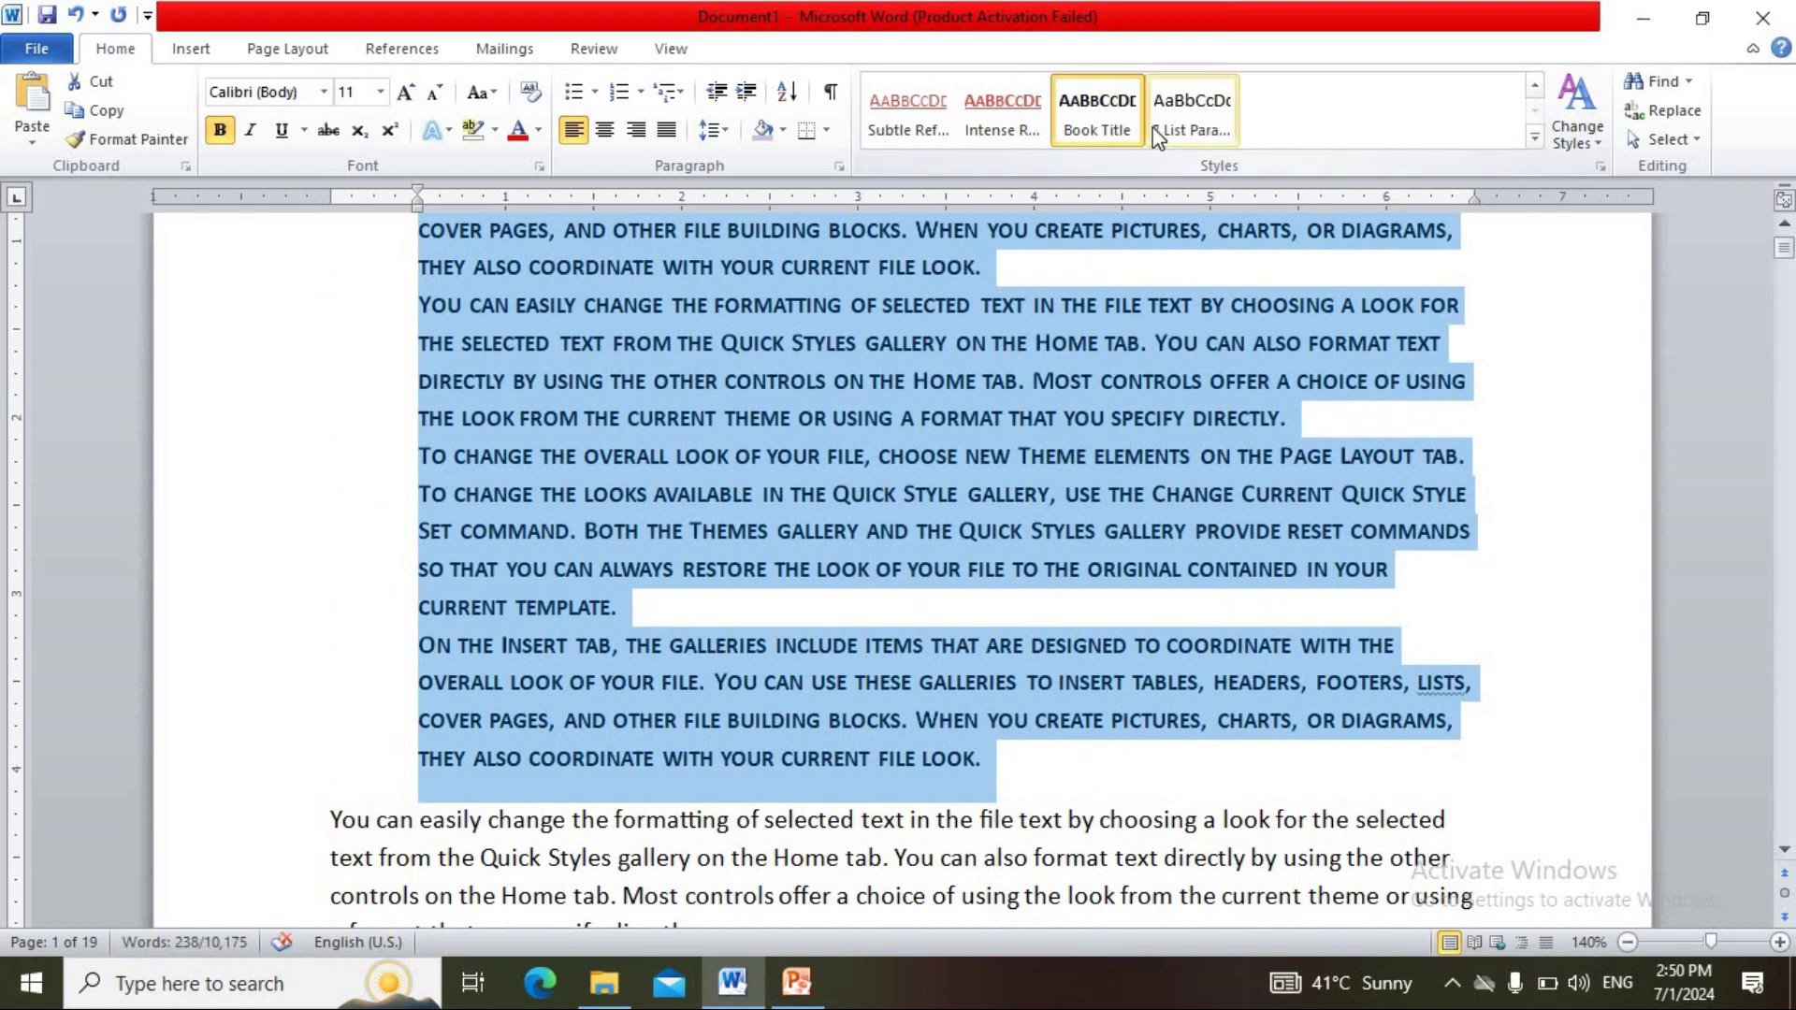
pyautogui.click(1534, 86)
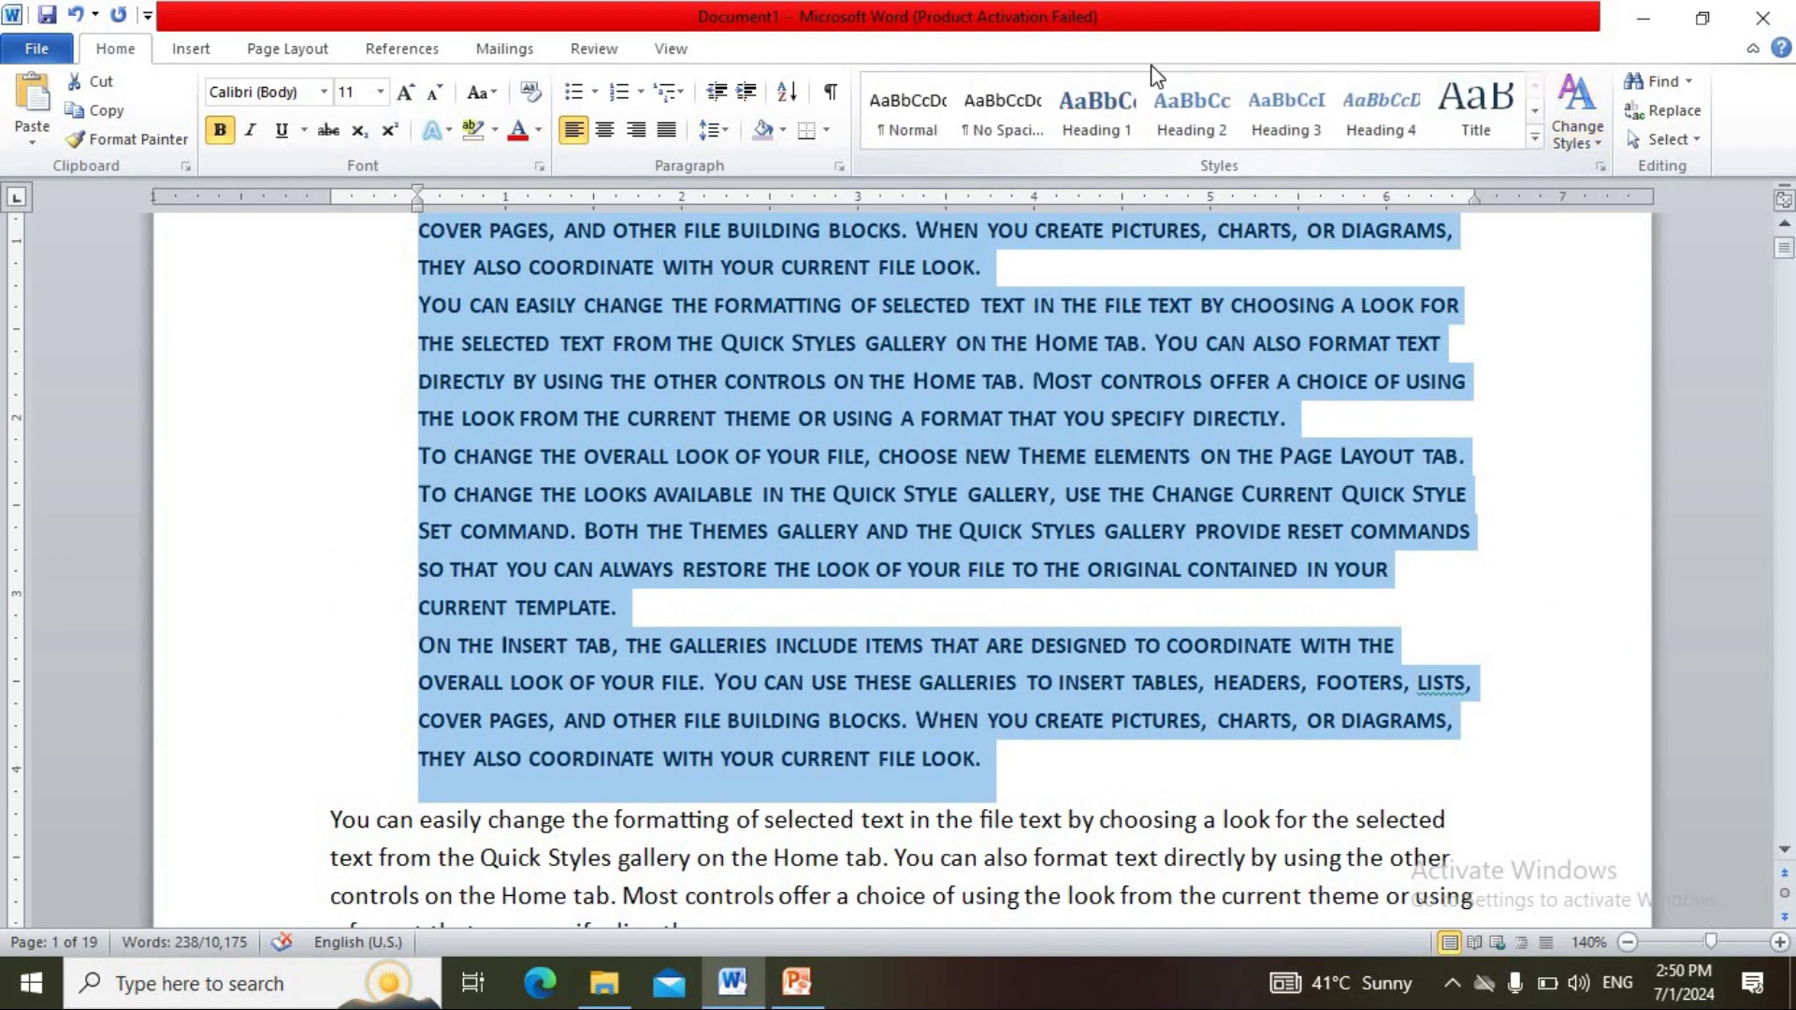
pyautogui.click(926, 105)
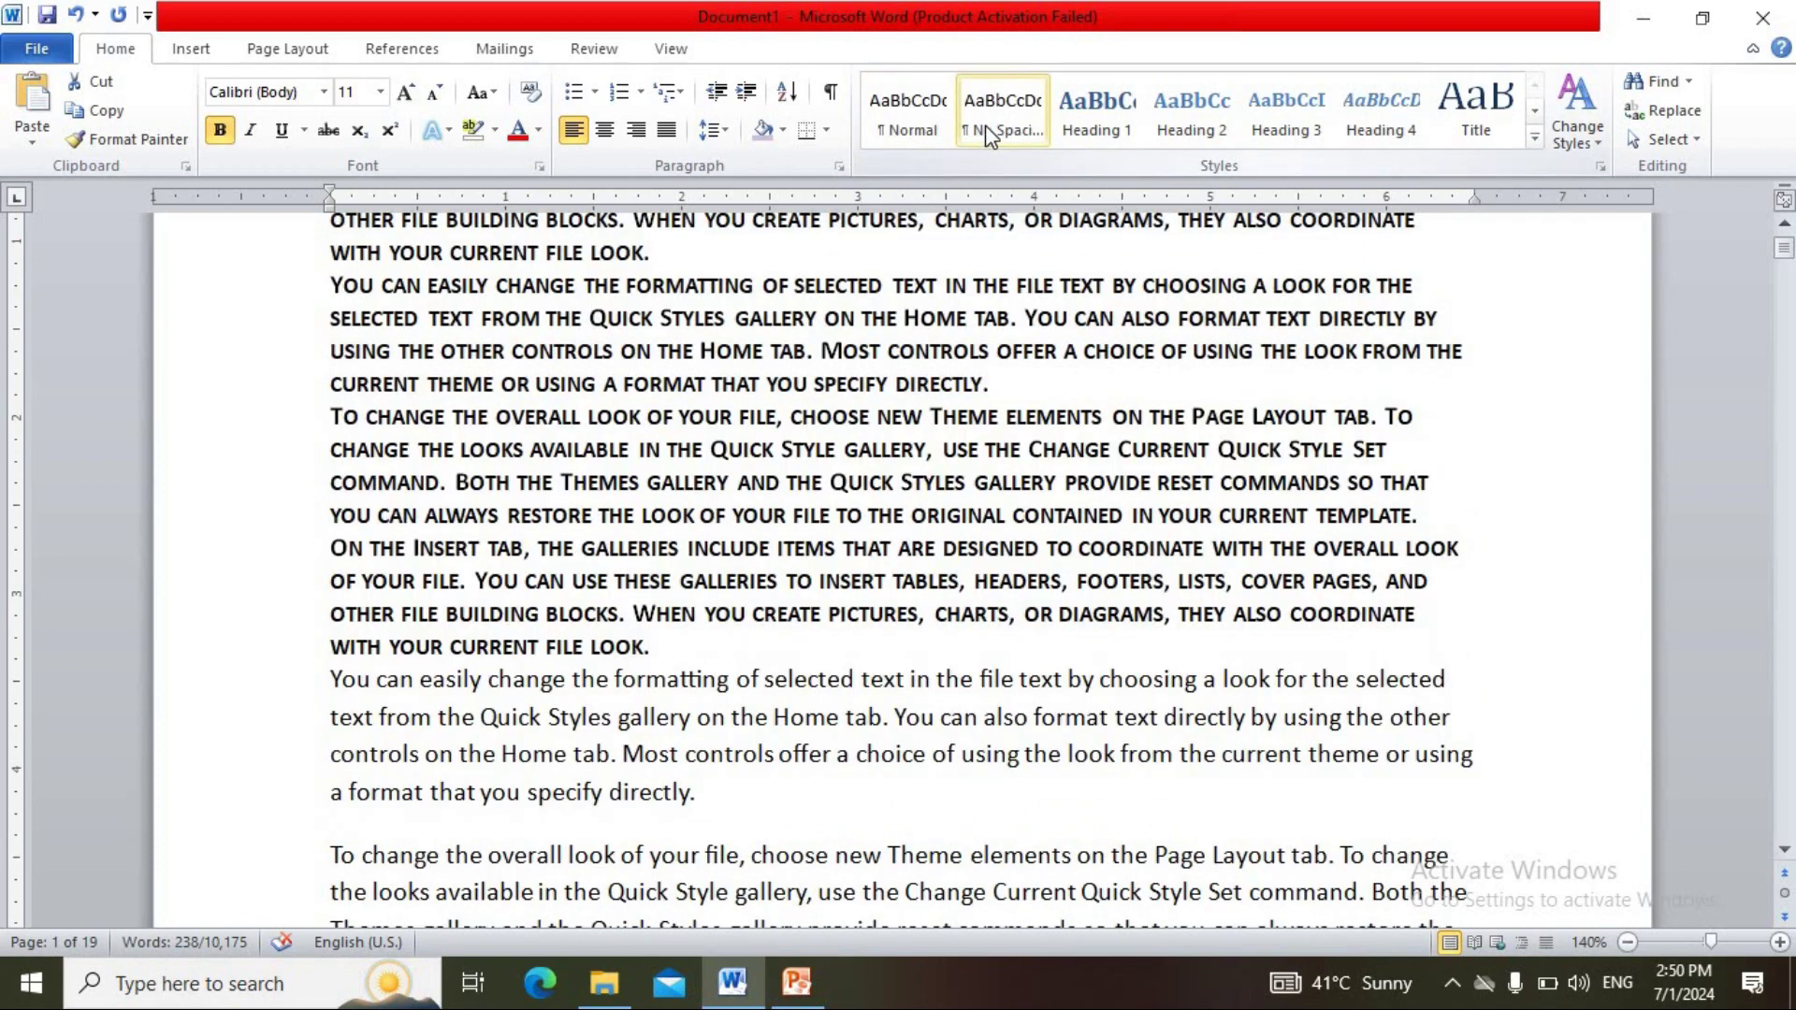
pyautogui.click(989, 137)
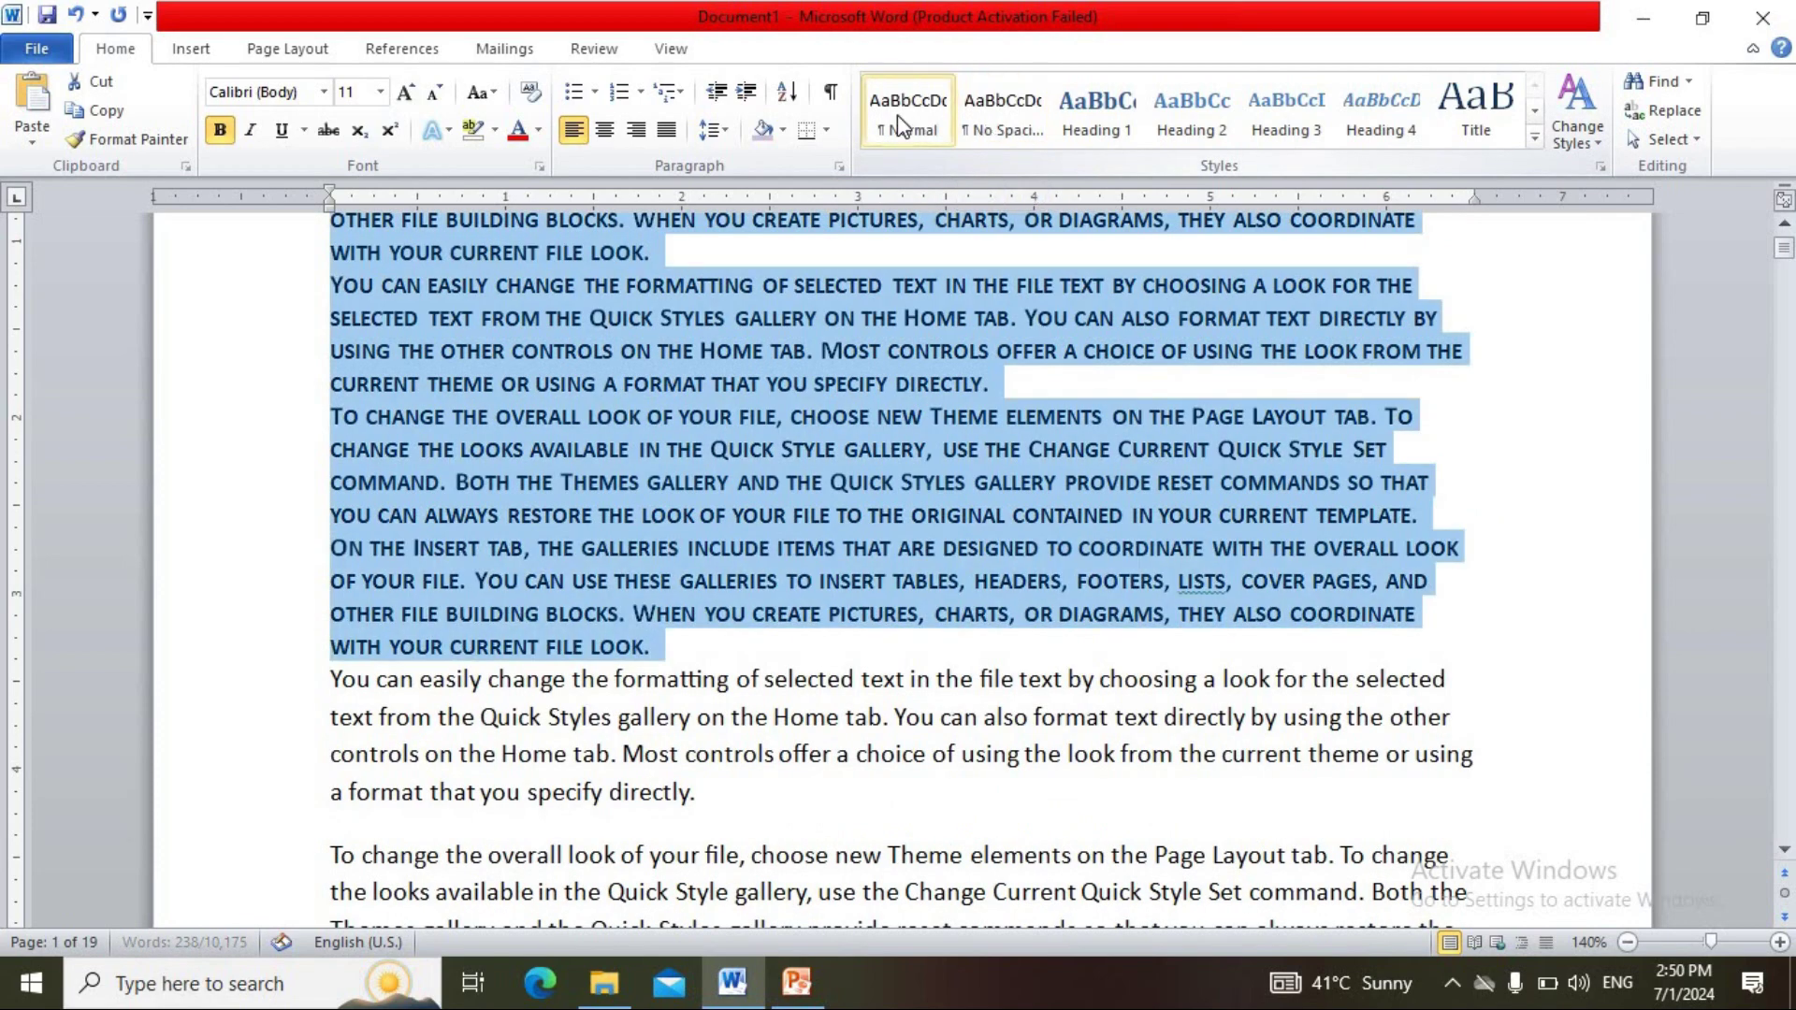
pyautogui.click(896, 115)
pyautogui.click(973, 125)
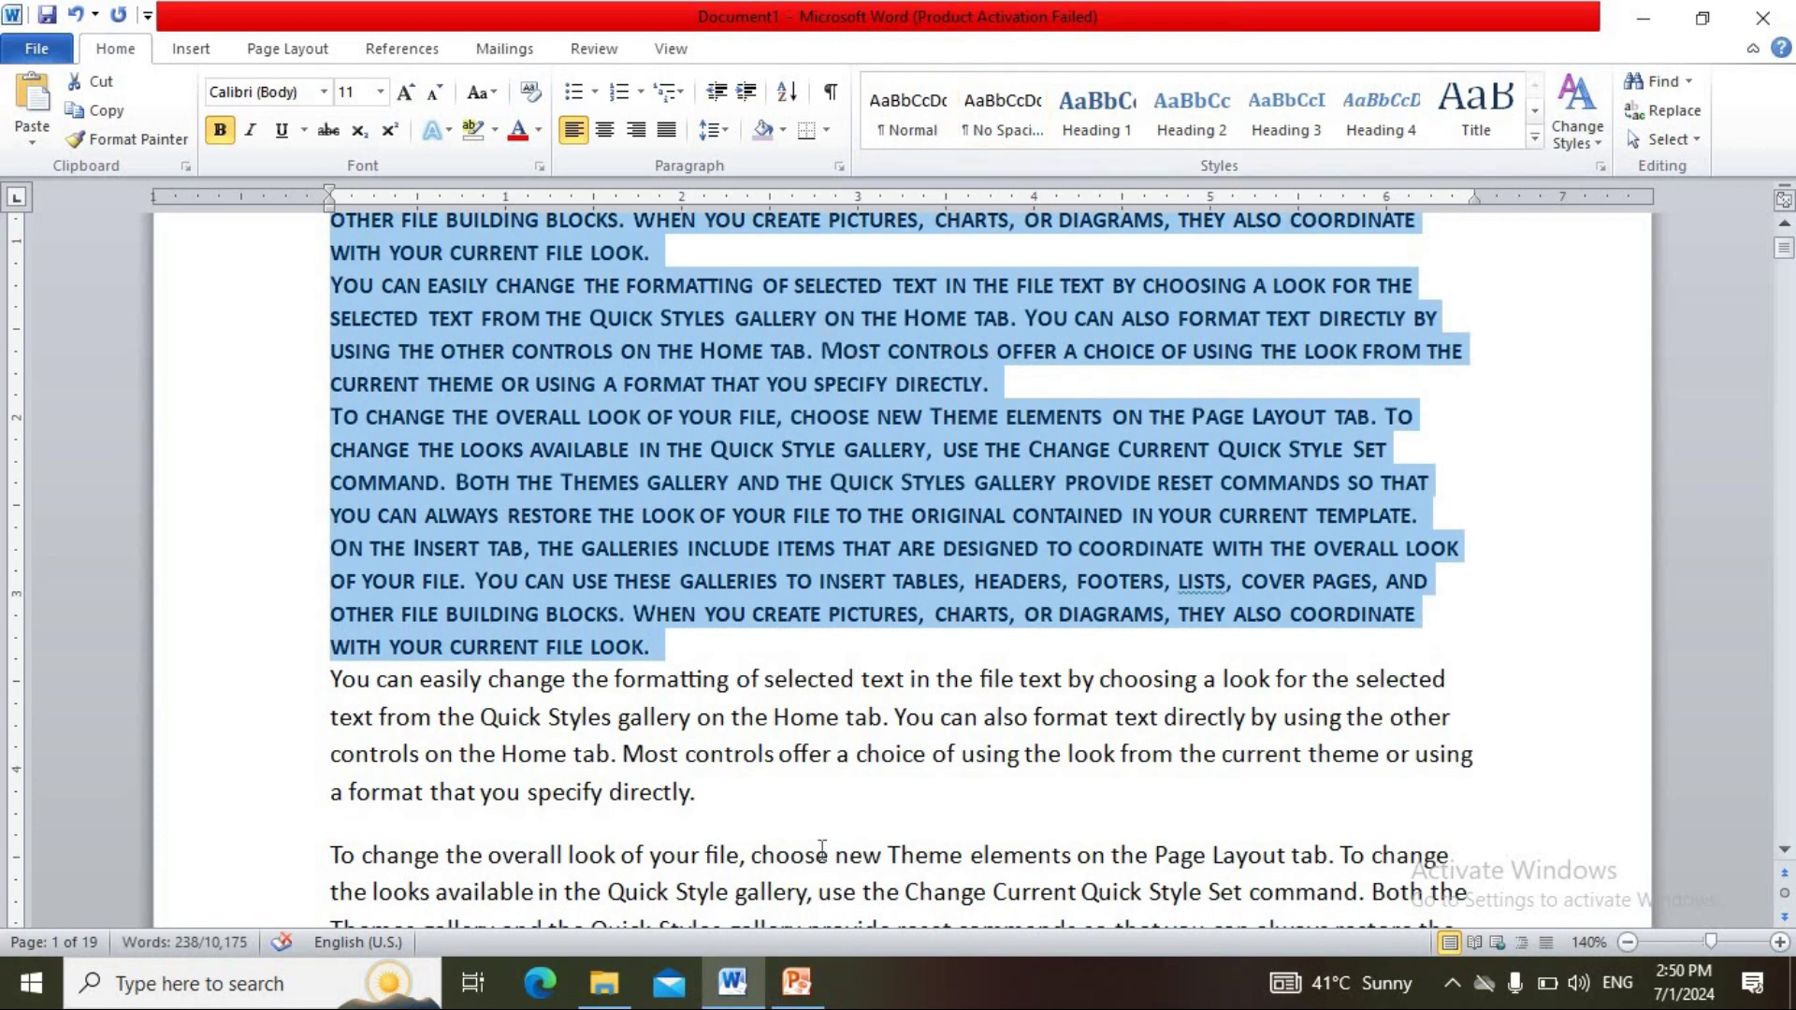
# - Switch to PowerPoint to read the "How to clear formatting?" slide, and return to the Word document
pyautogui.click(796, 982)
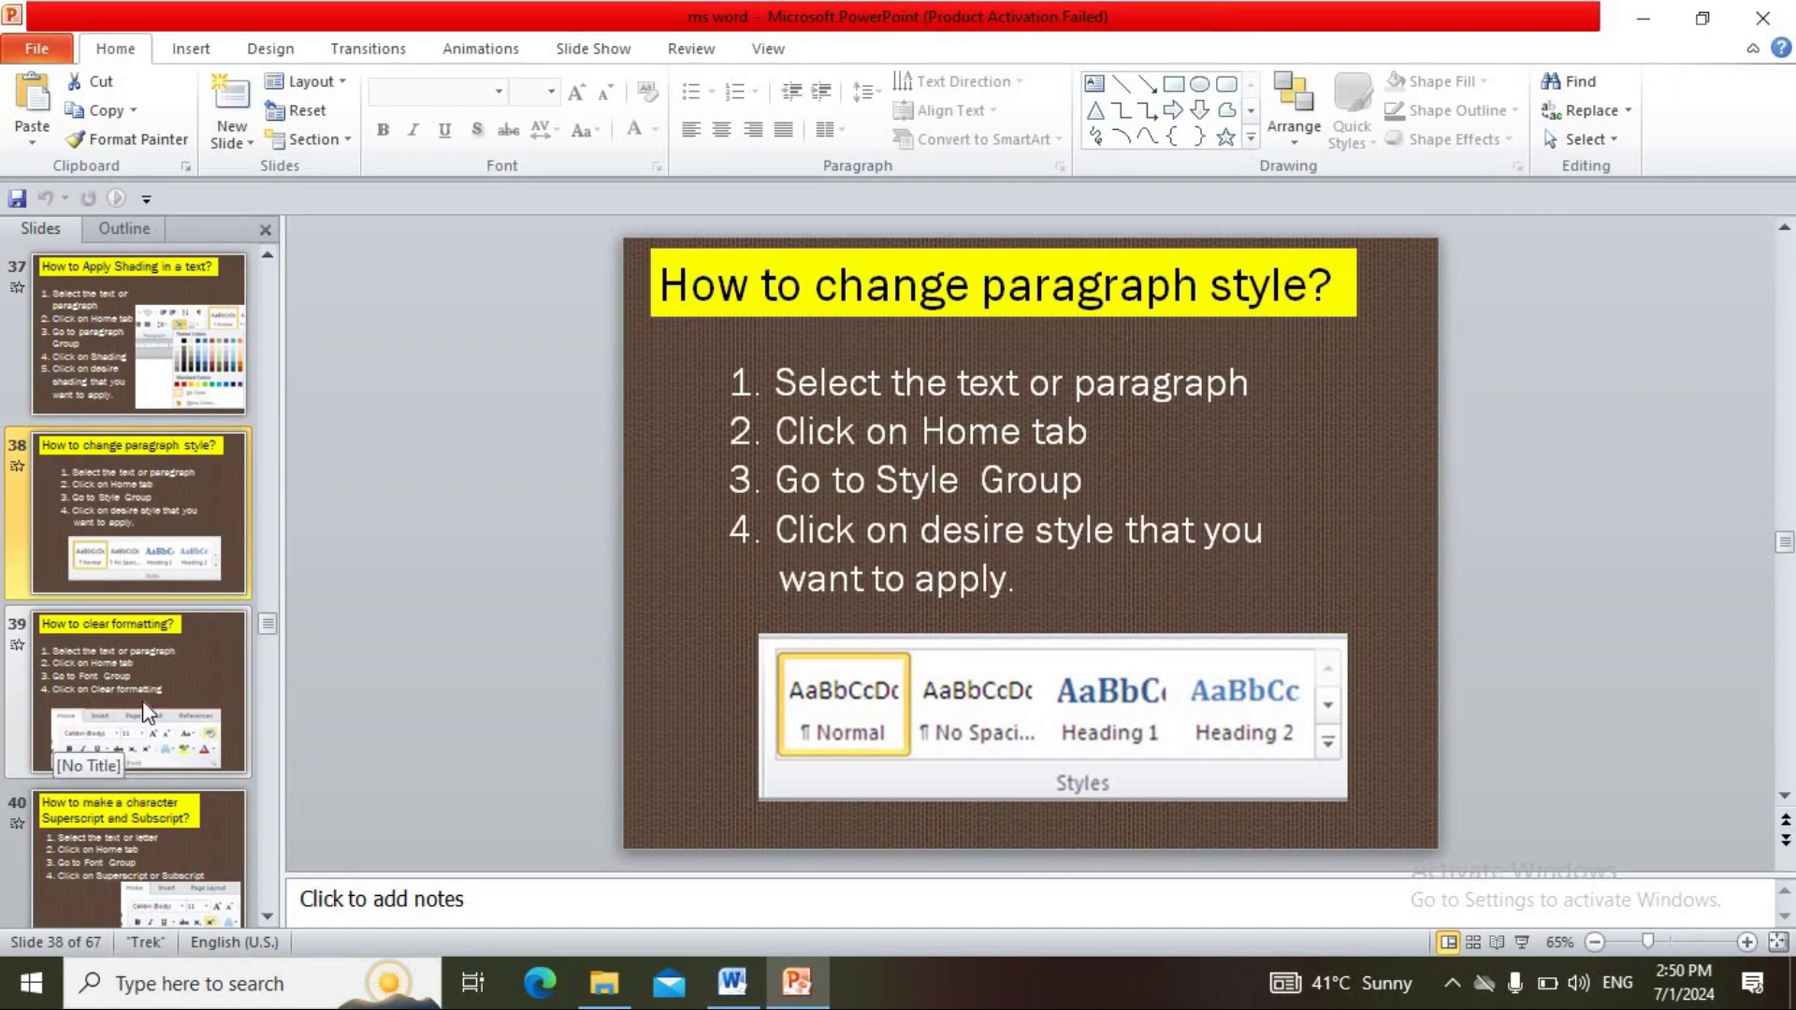
pyautogui.click(137, 672)
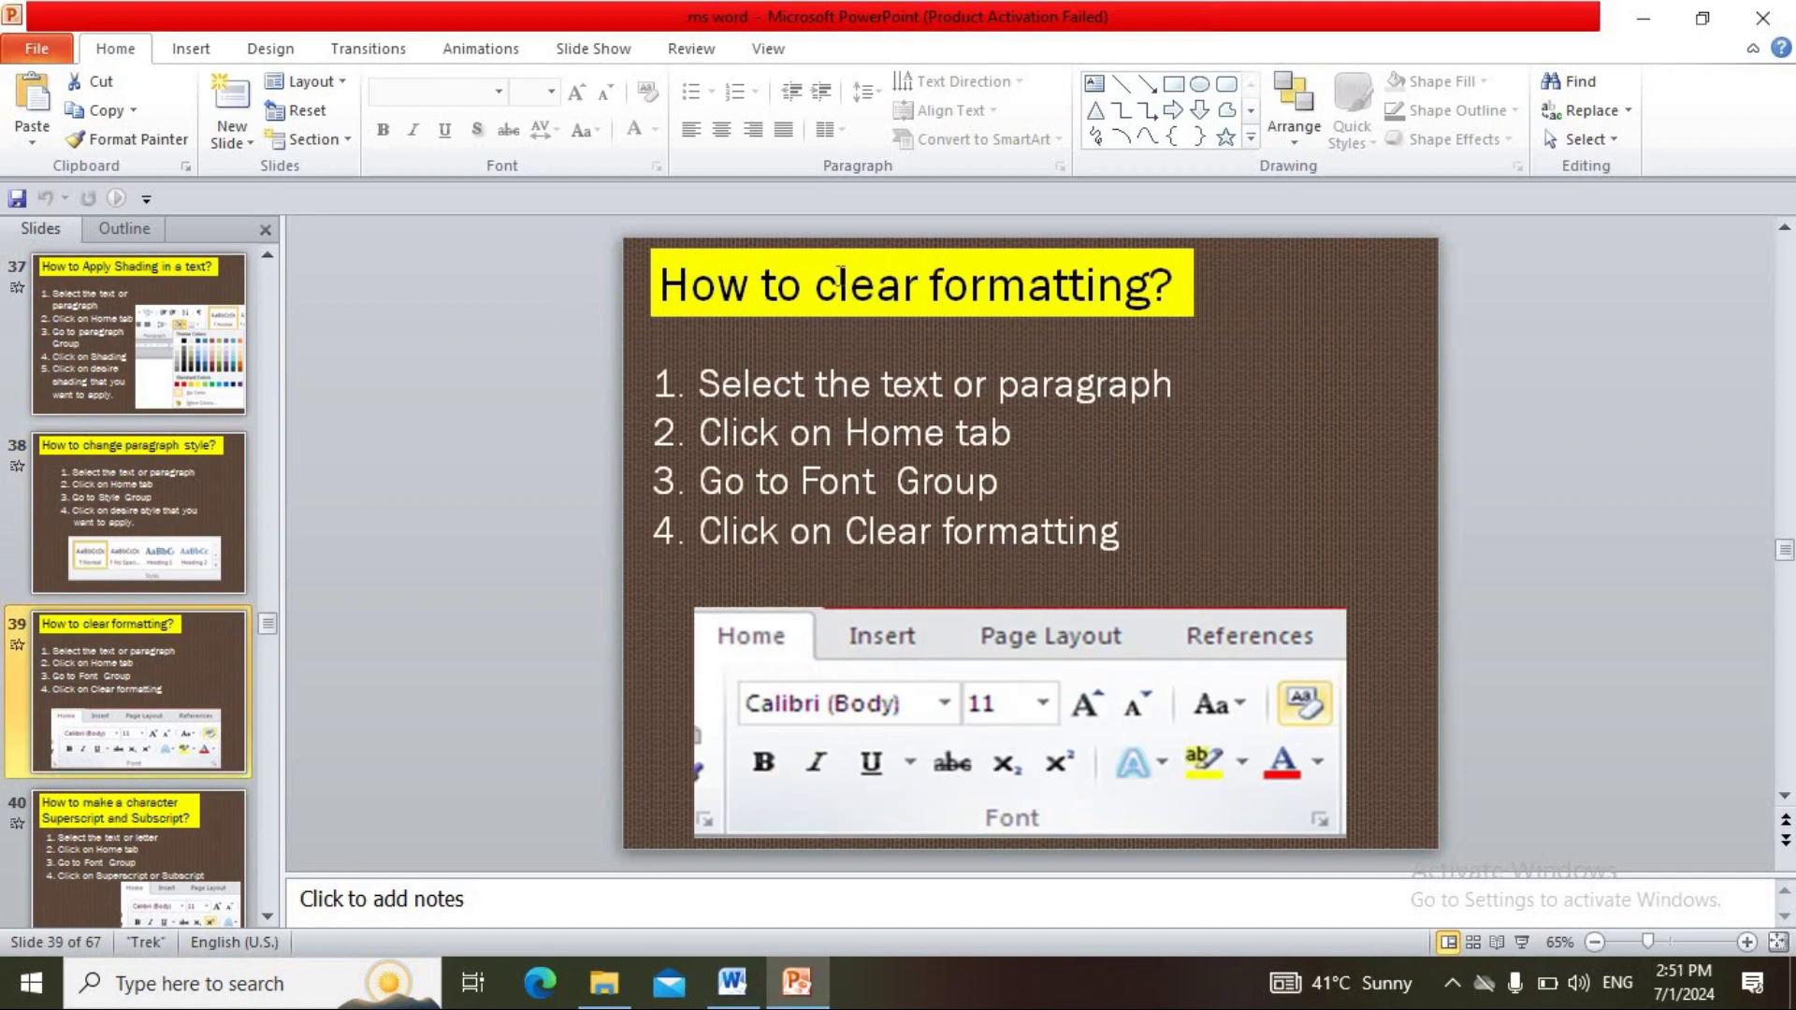
pyautogui.click(735, 974)
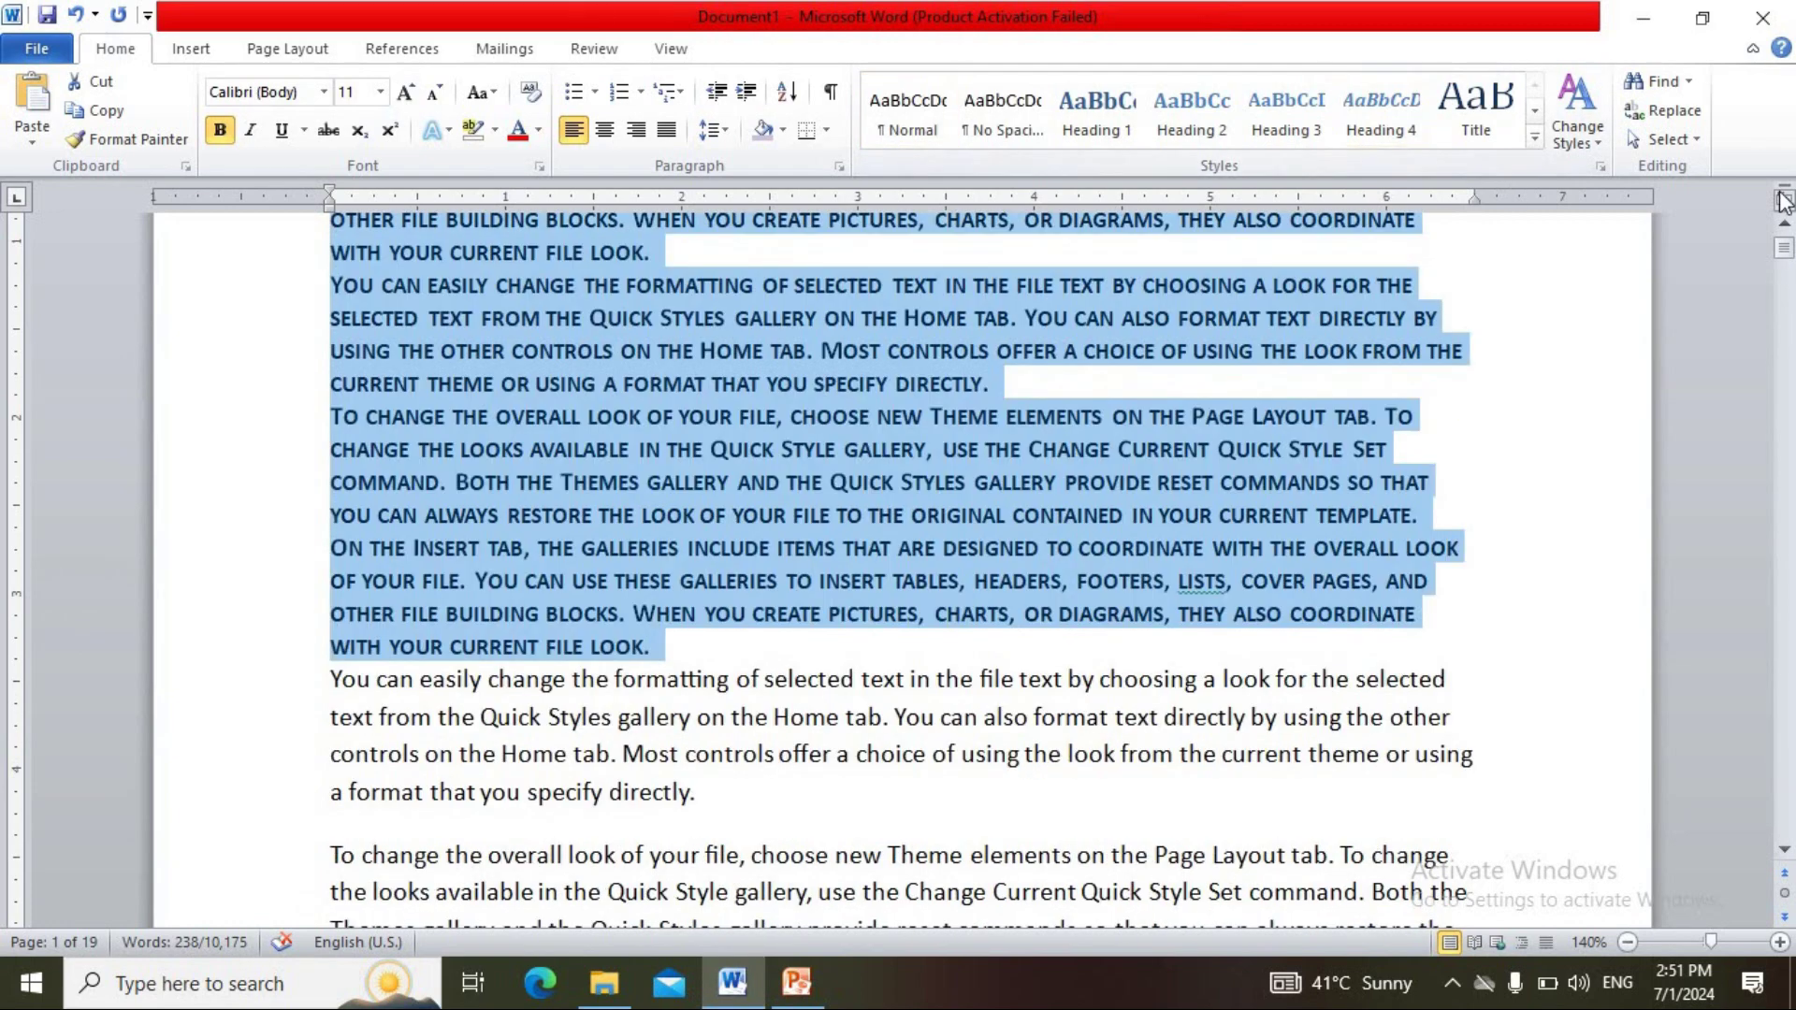
# - Format the four selected paragraphs as red 18 pt text in the Blackadder ITC font
pyautogui.scroll(3, 1784, 229)
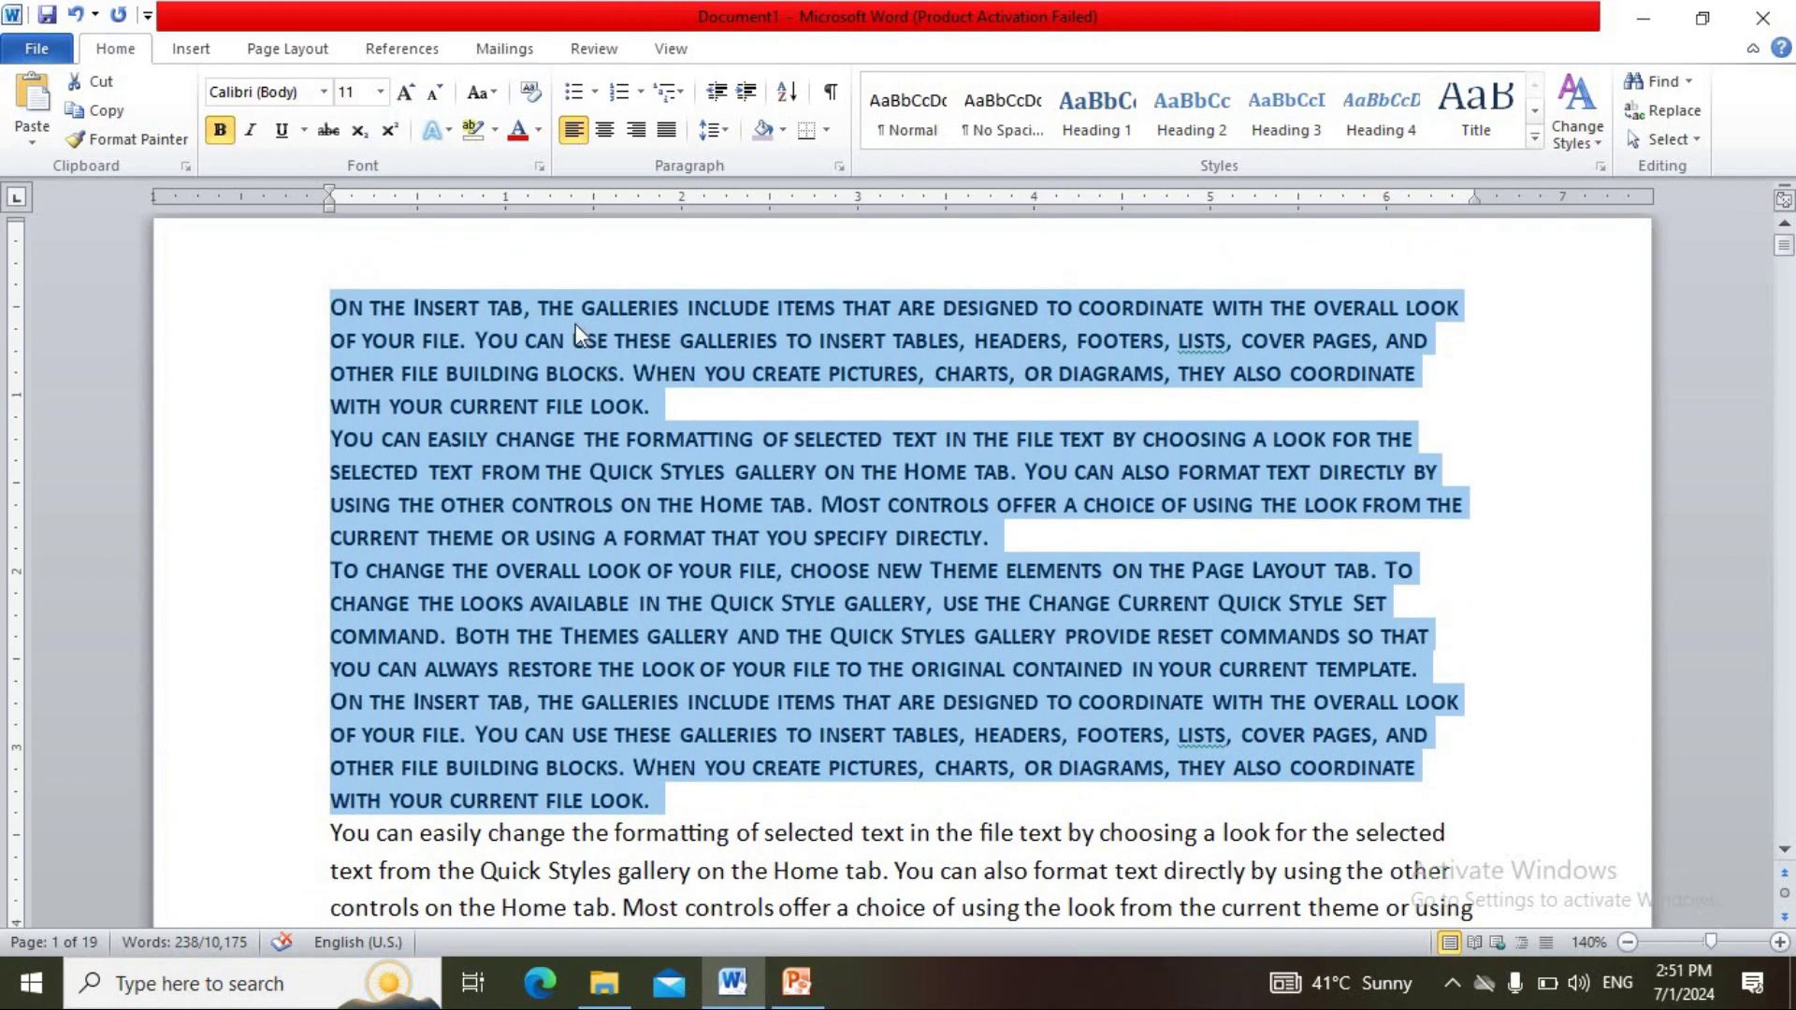
pyautogui.click(519, 130)
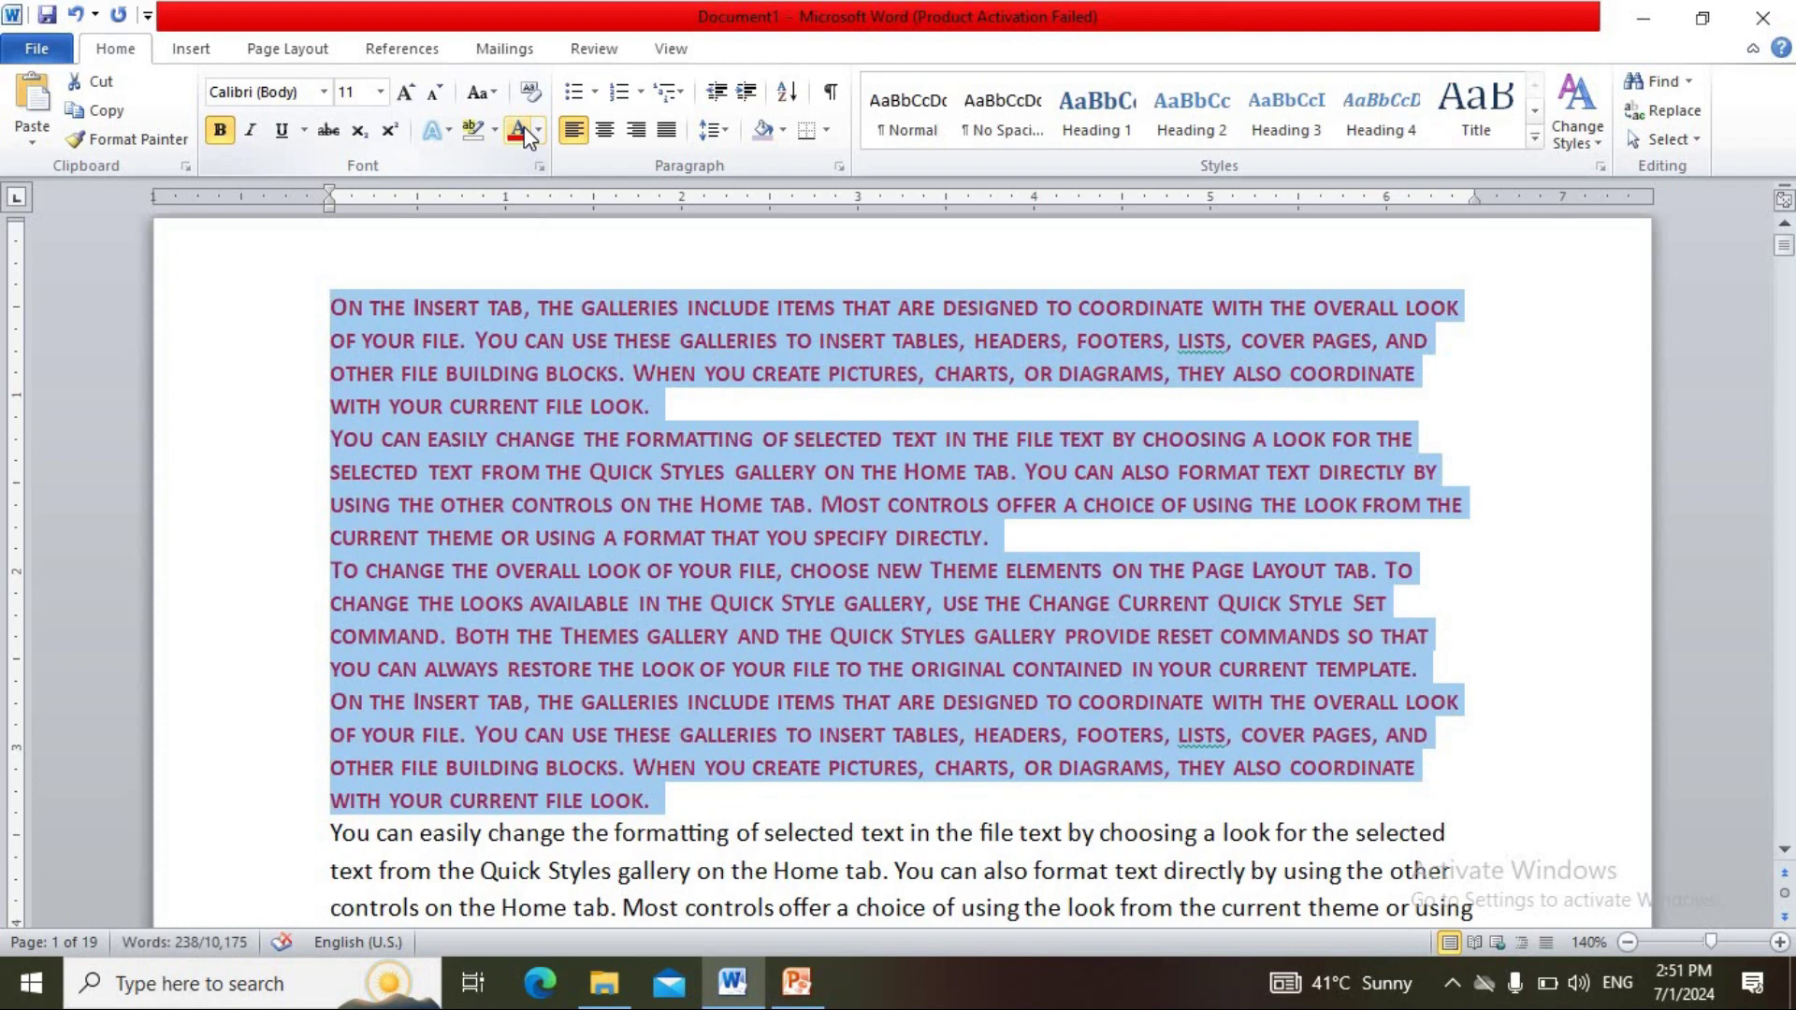
pyautogui.click(404, 93)
pyautogui.click(405, 94)
pyautogui.click(405, 93)
pyautogui.click(405, 94)
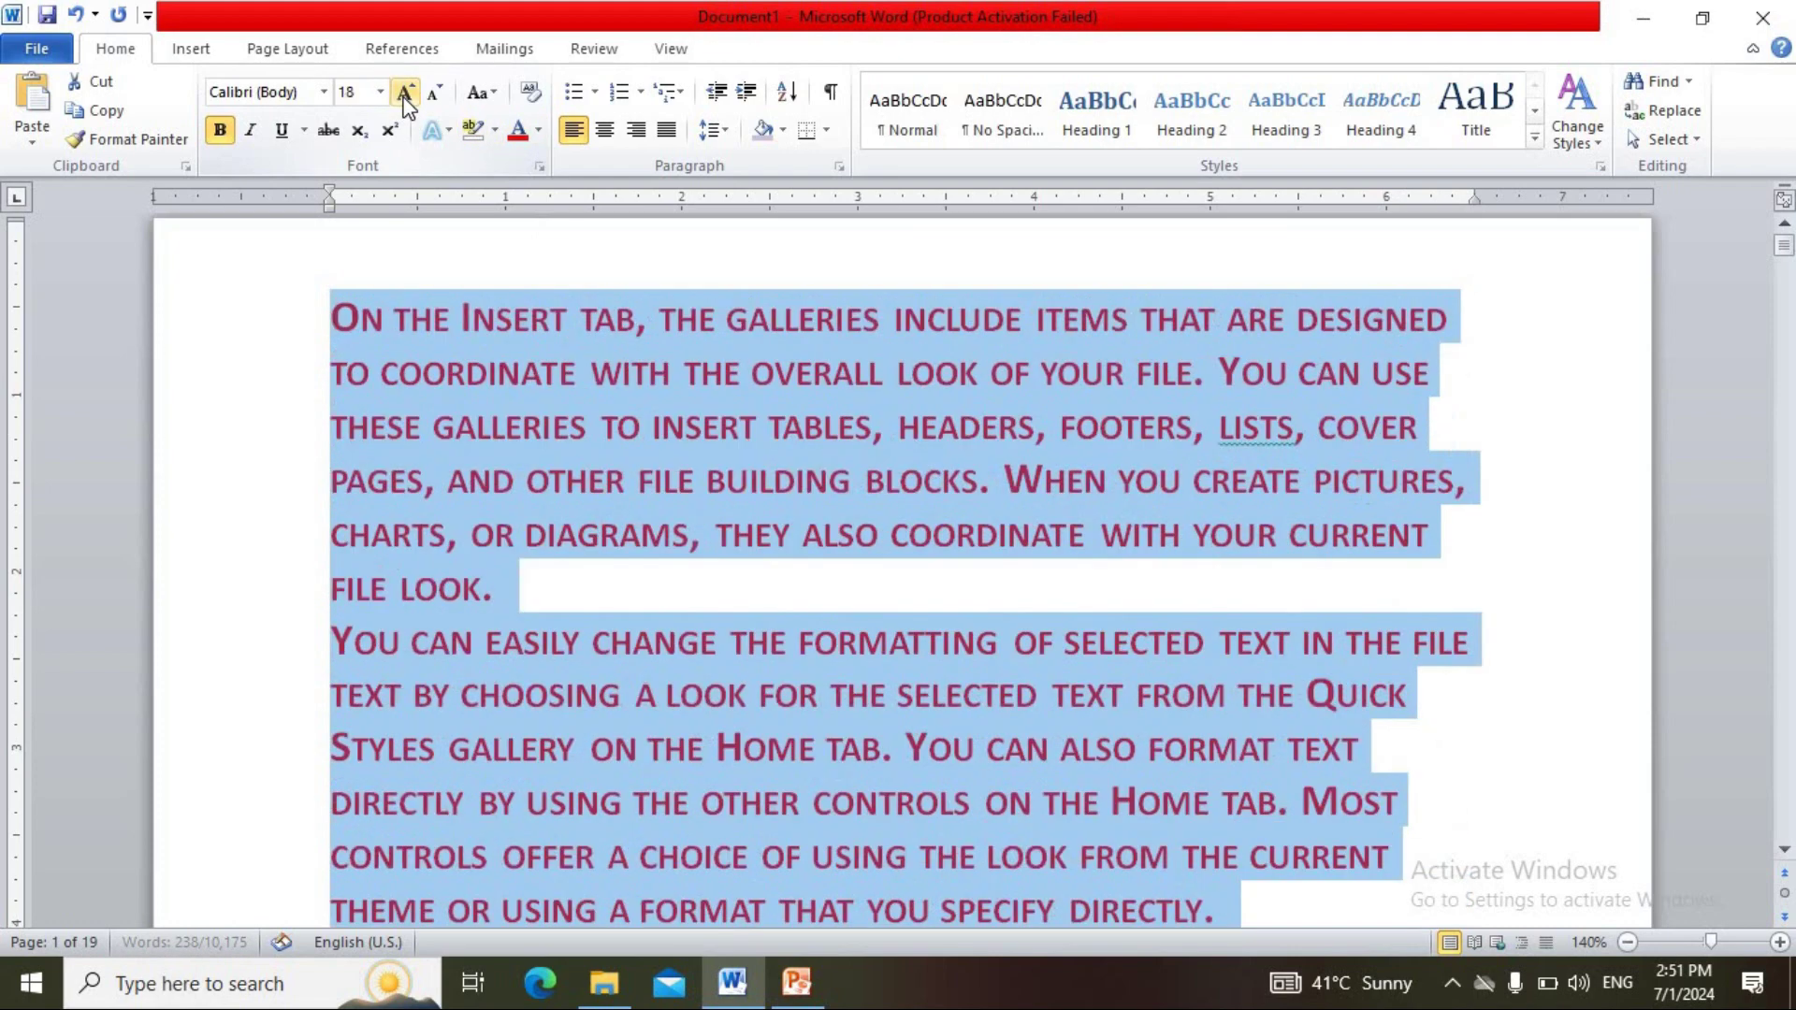
pyautogui.click(323, 91)
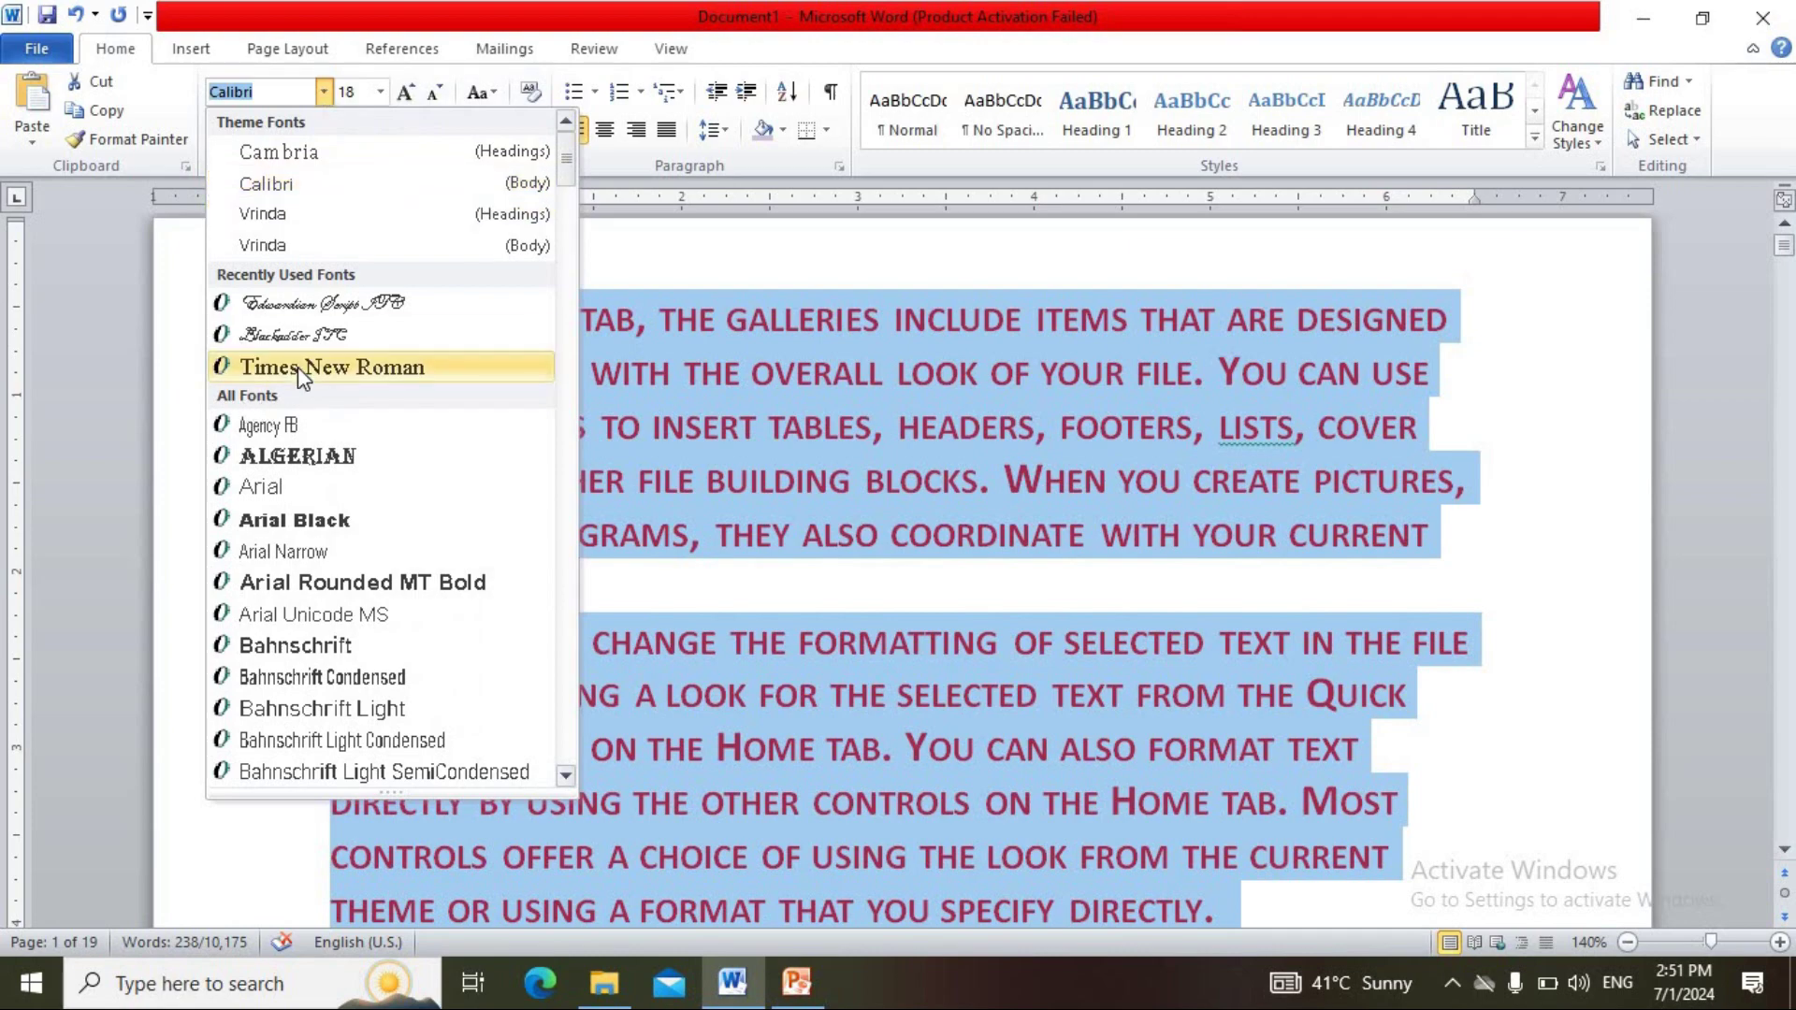
pyautogui.click(285, 335)
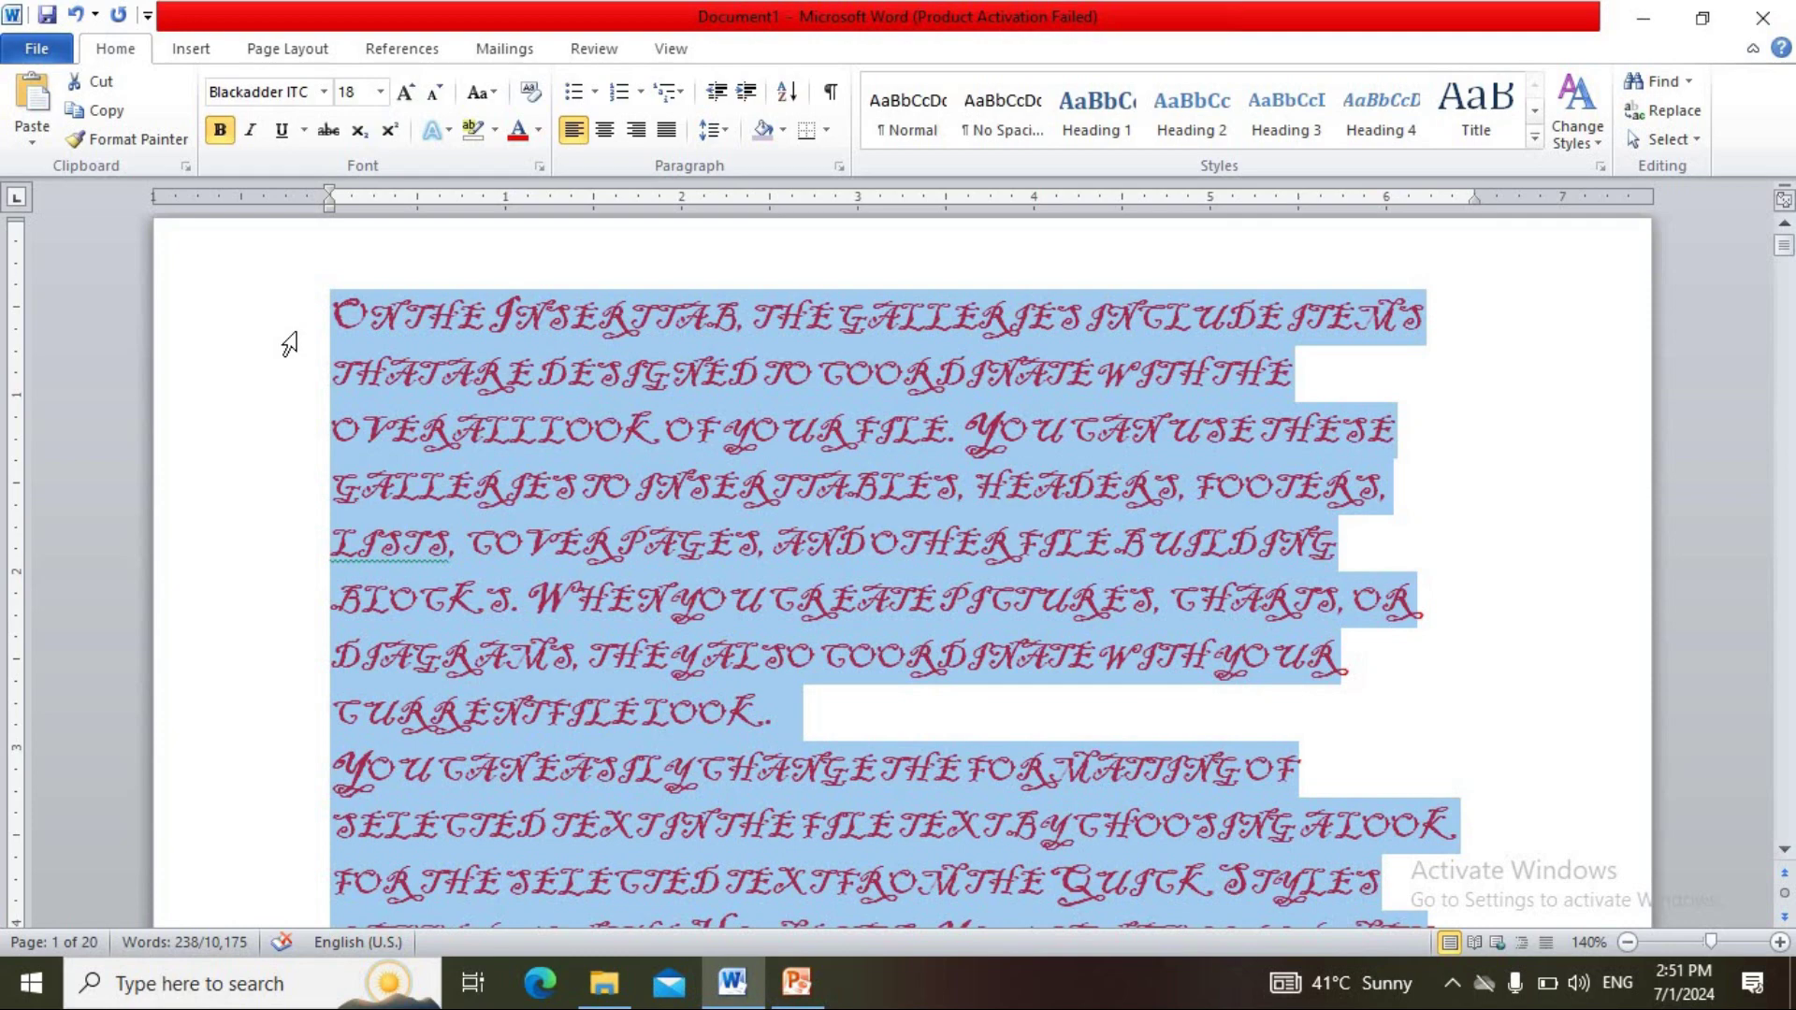
# - Clear the selected paragraphs' formatting, repeating the clearing after enlarging the text to 12 pt and after coloring it standard green
pyautogui.click(531, 94)
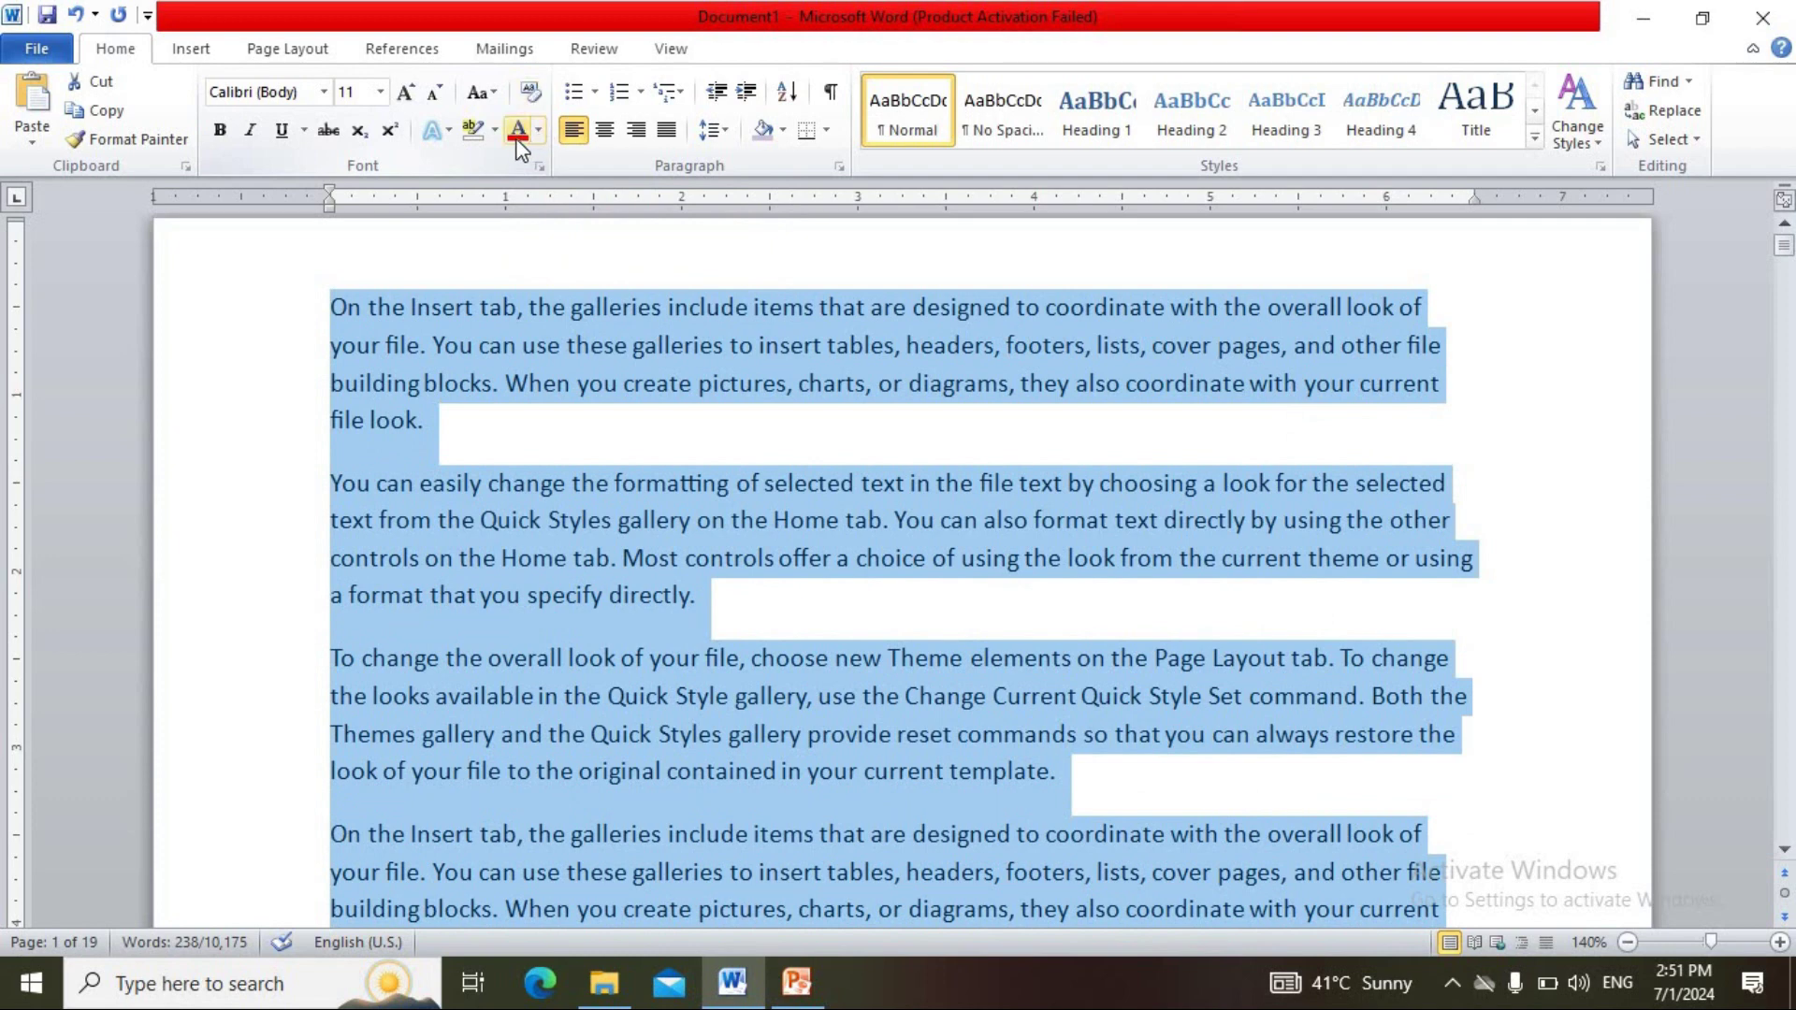
pyautogui.click(404, 98)
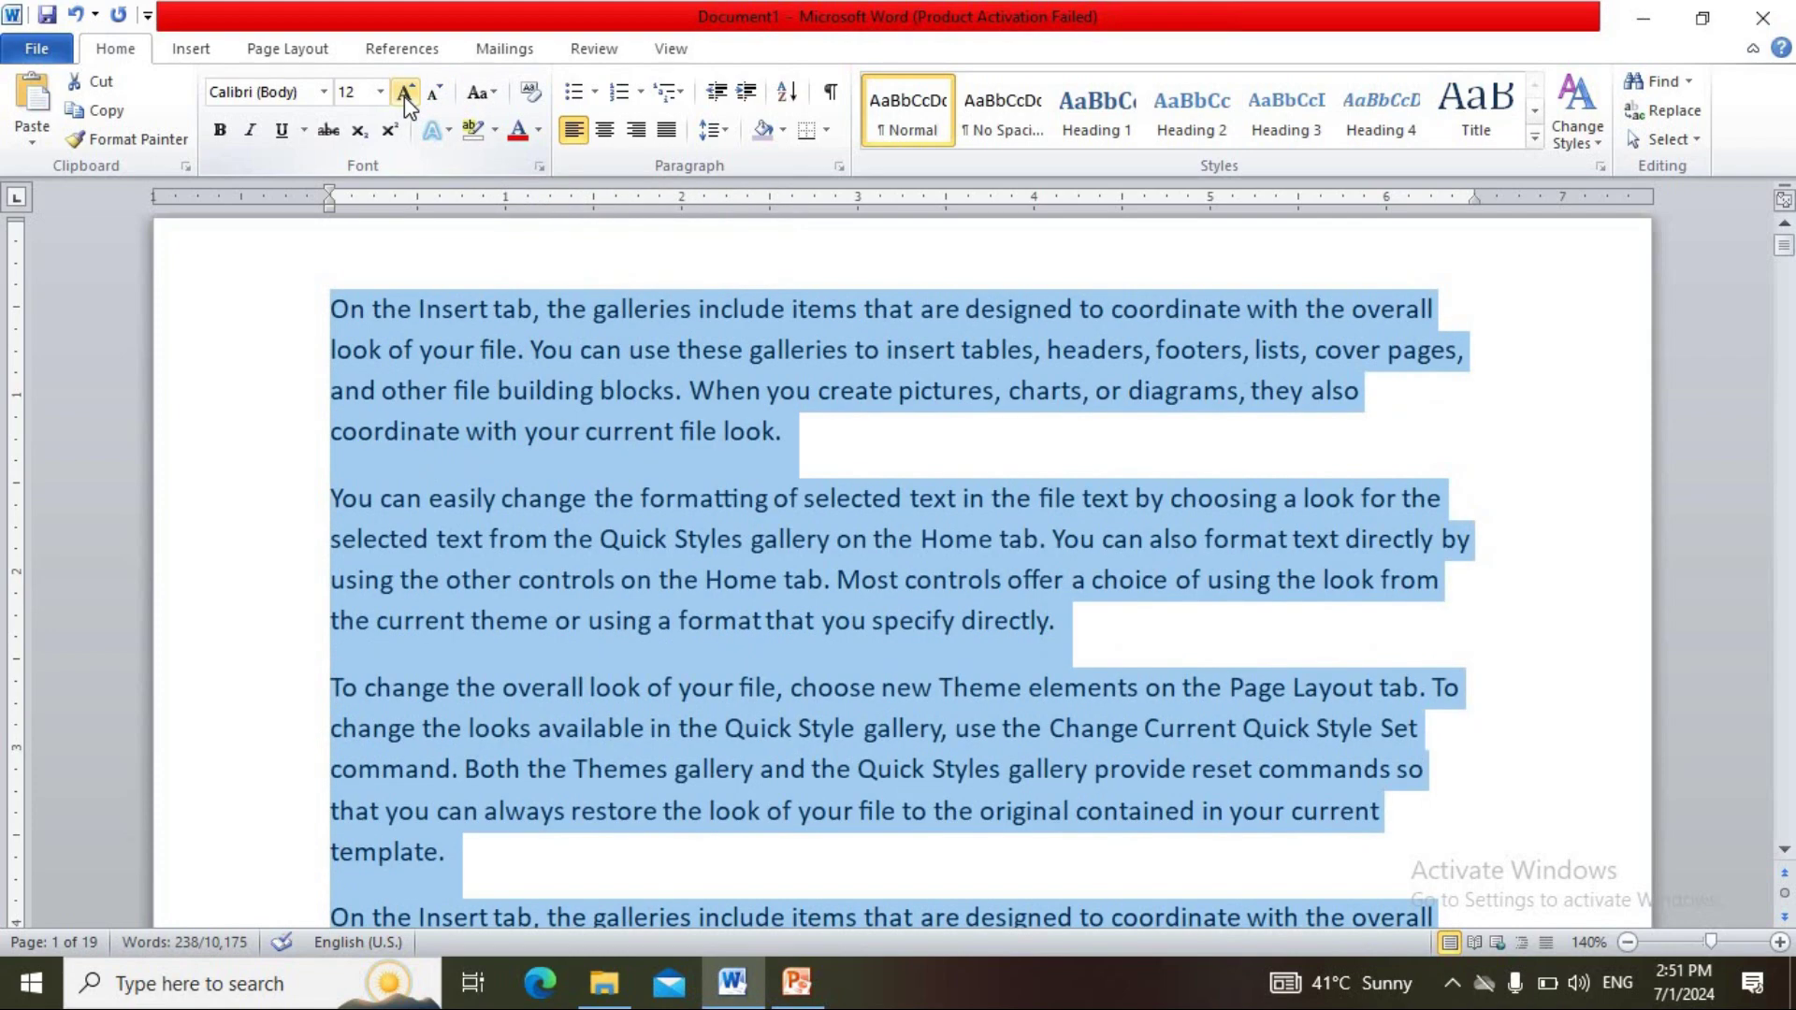
pyautogui.click(535, 101)
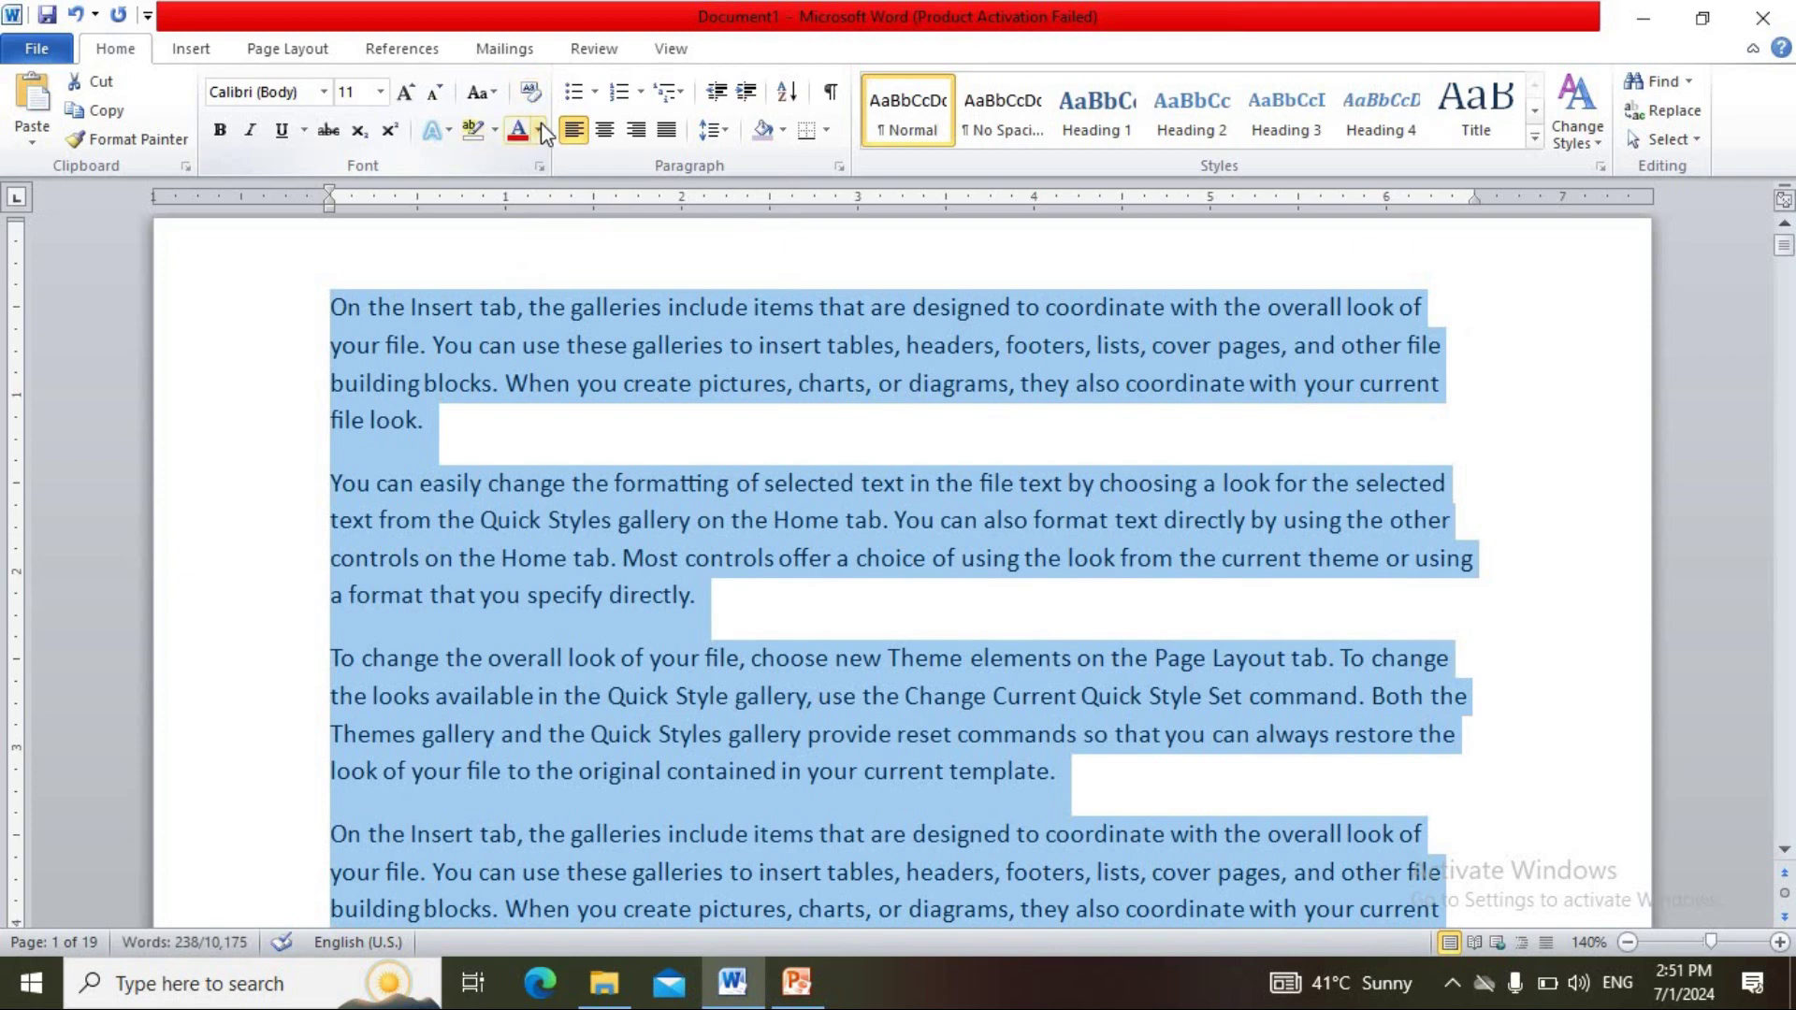
pyautogui.click(540, 130)
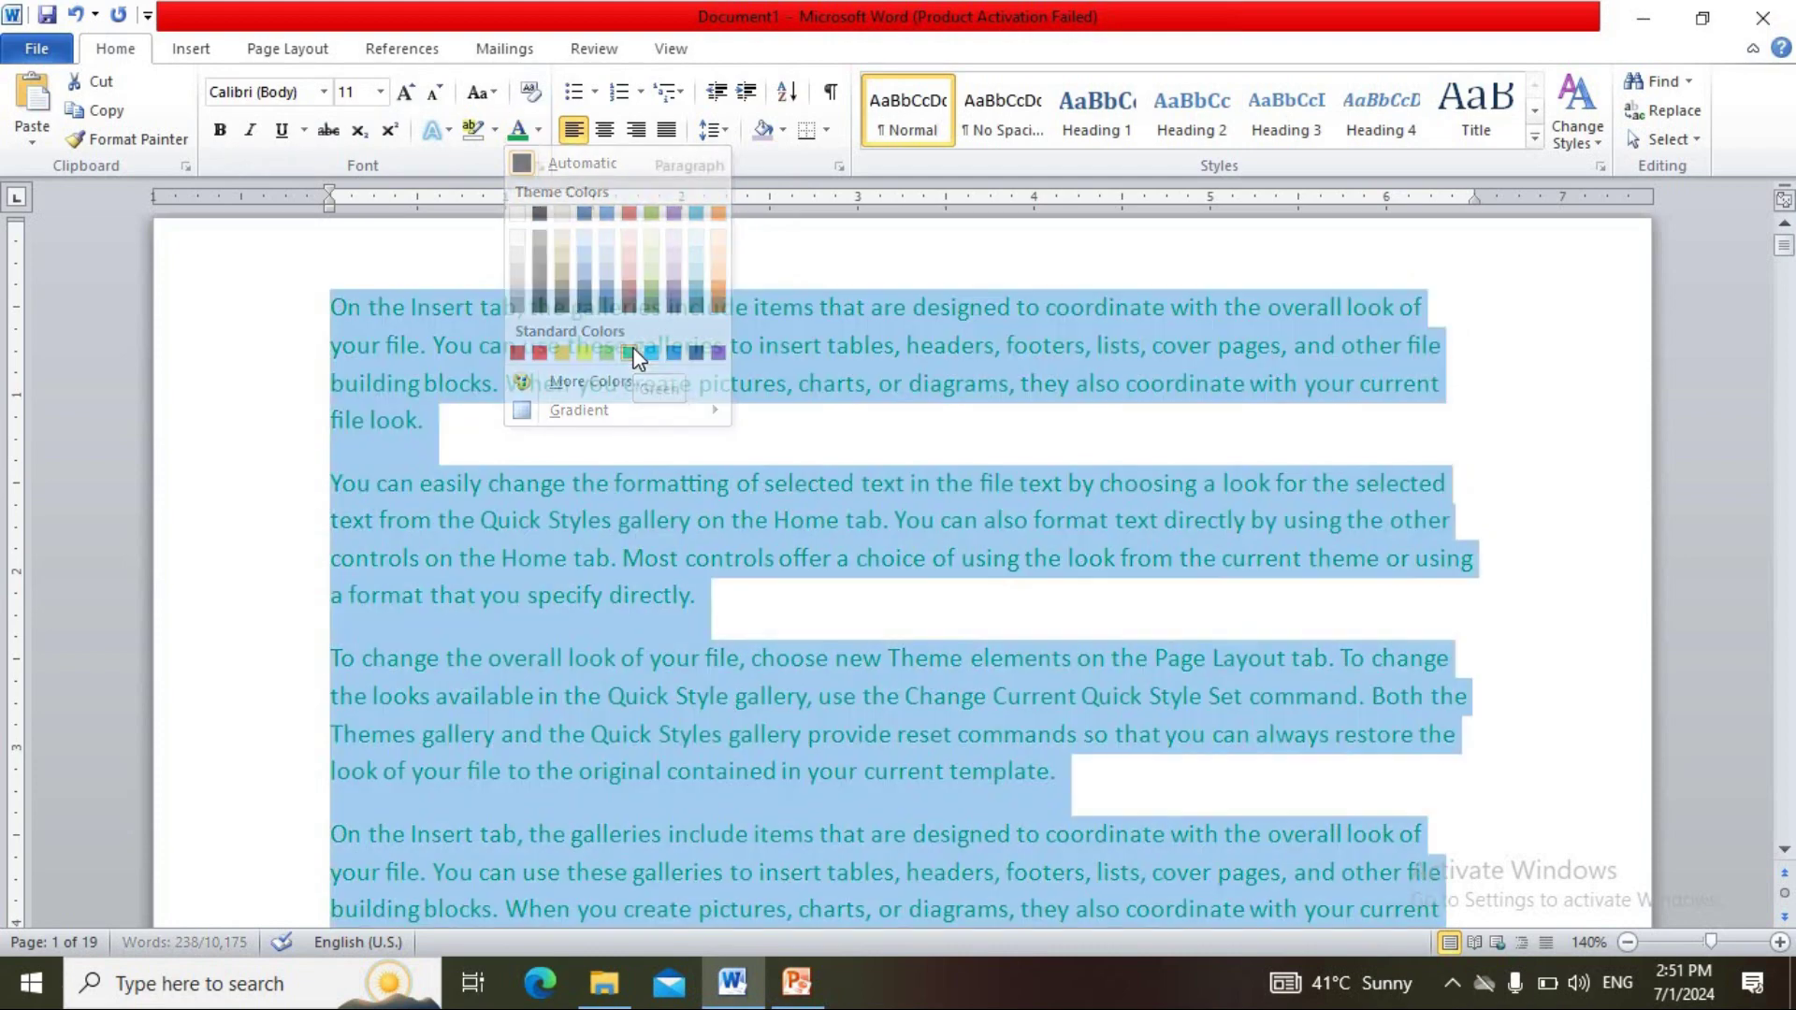
pyautogui.click(629, 353)
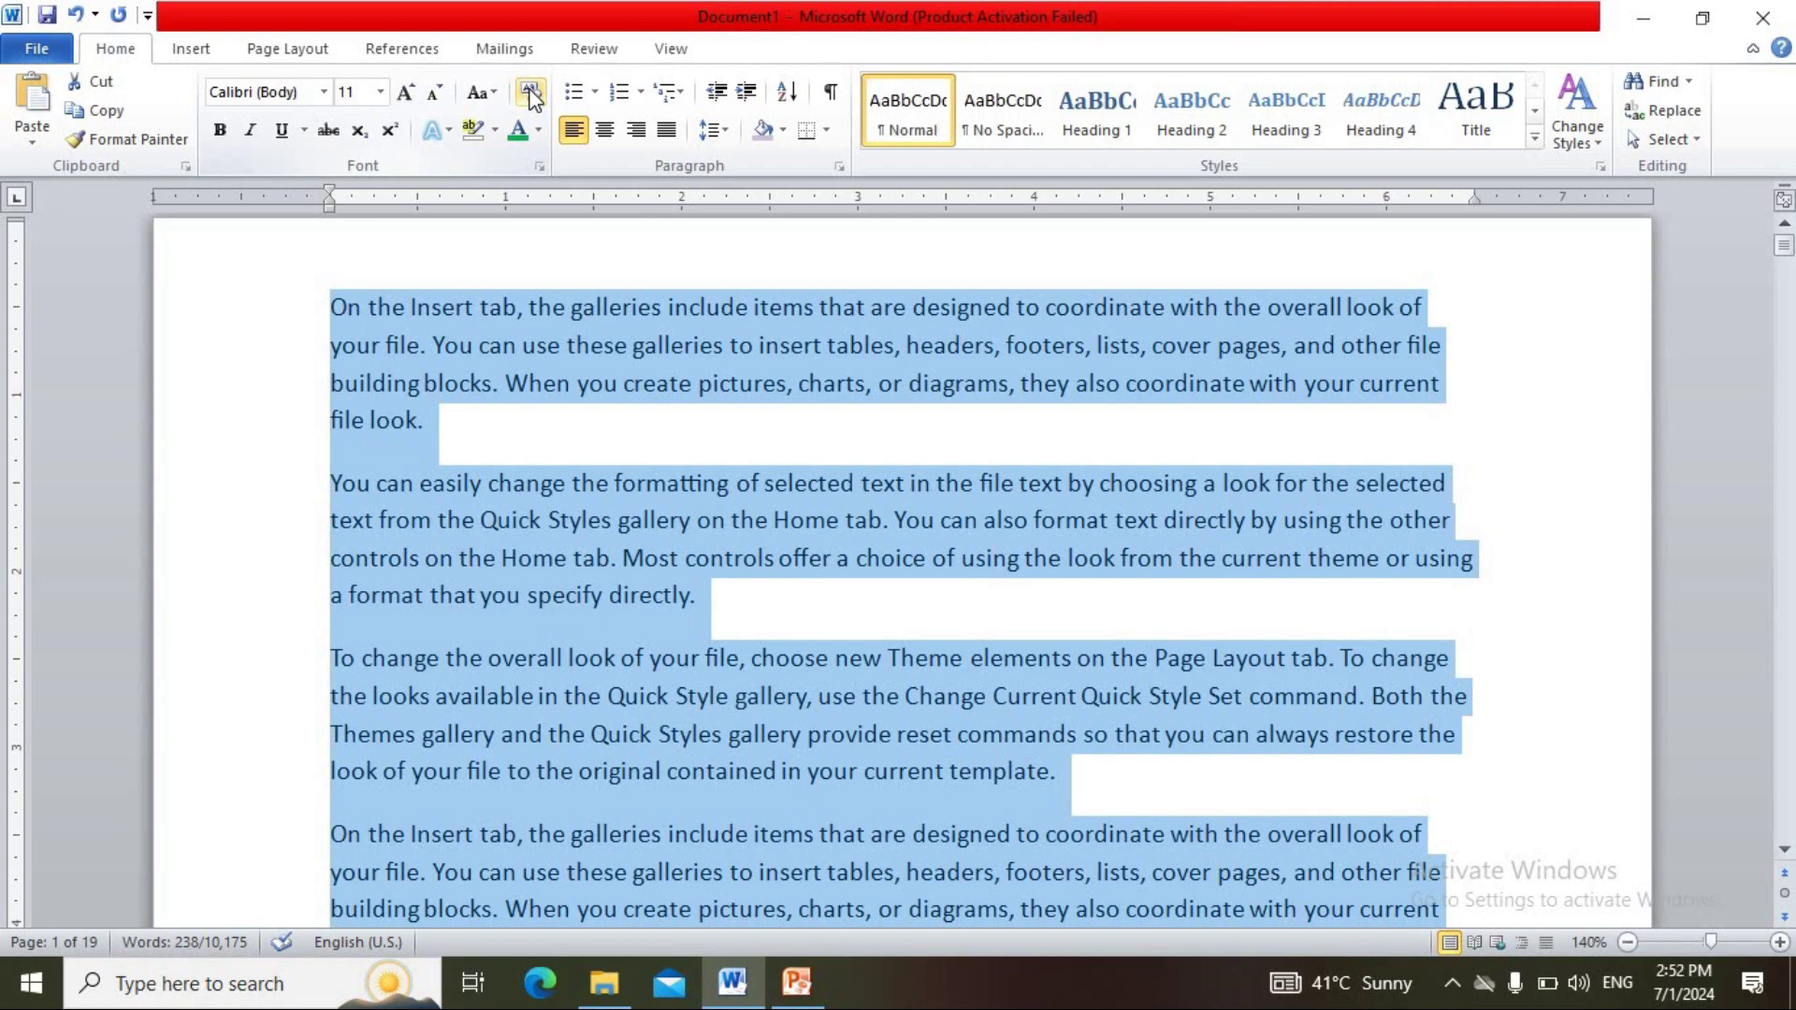
# - Switch to PowerPoint to read the "How to make a character Superscript and Subscript?" slide, and return to the Word document
pyautogui.click(796, 983)
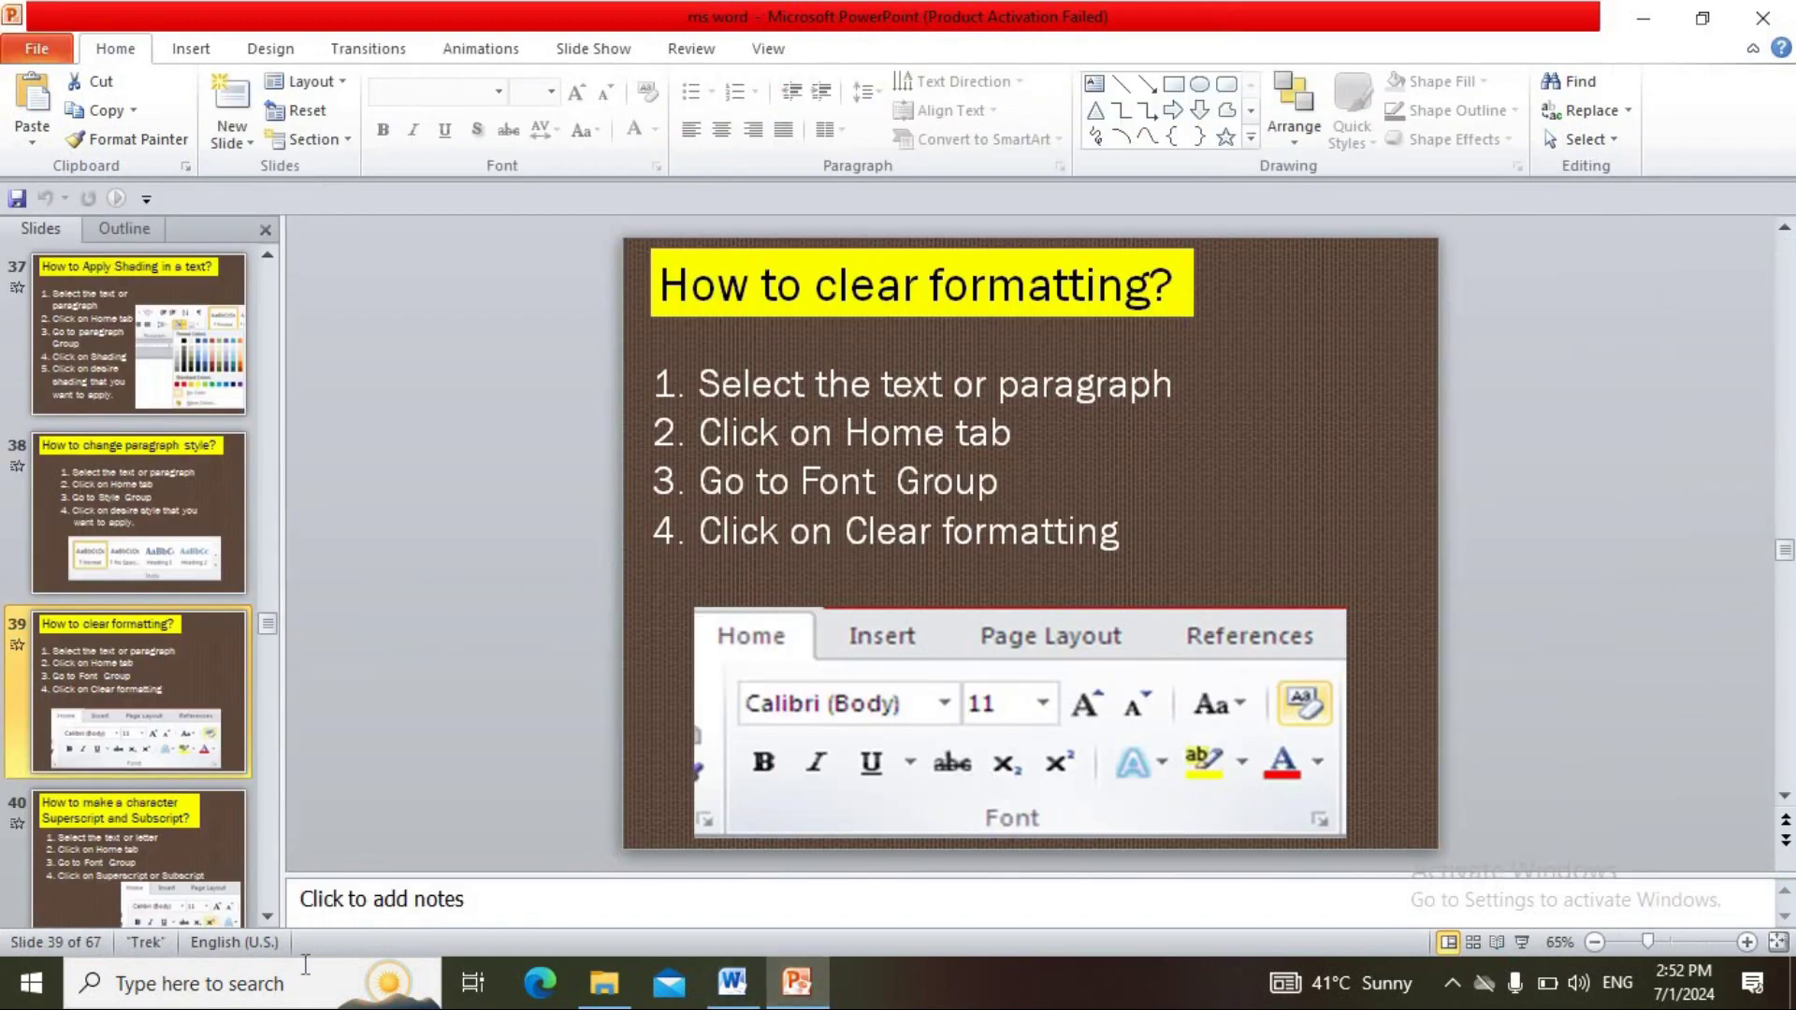
pyautogui.scroll(-4, 268, 911)
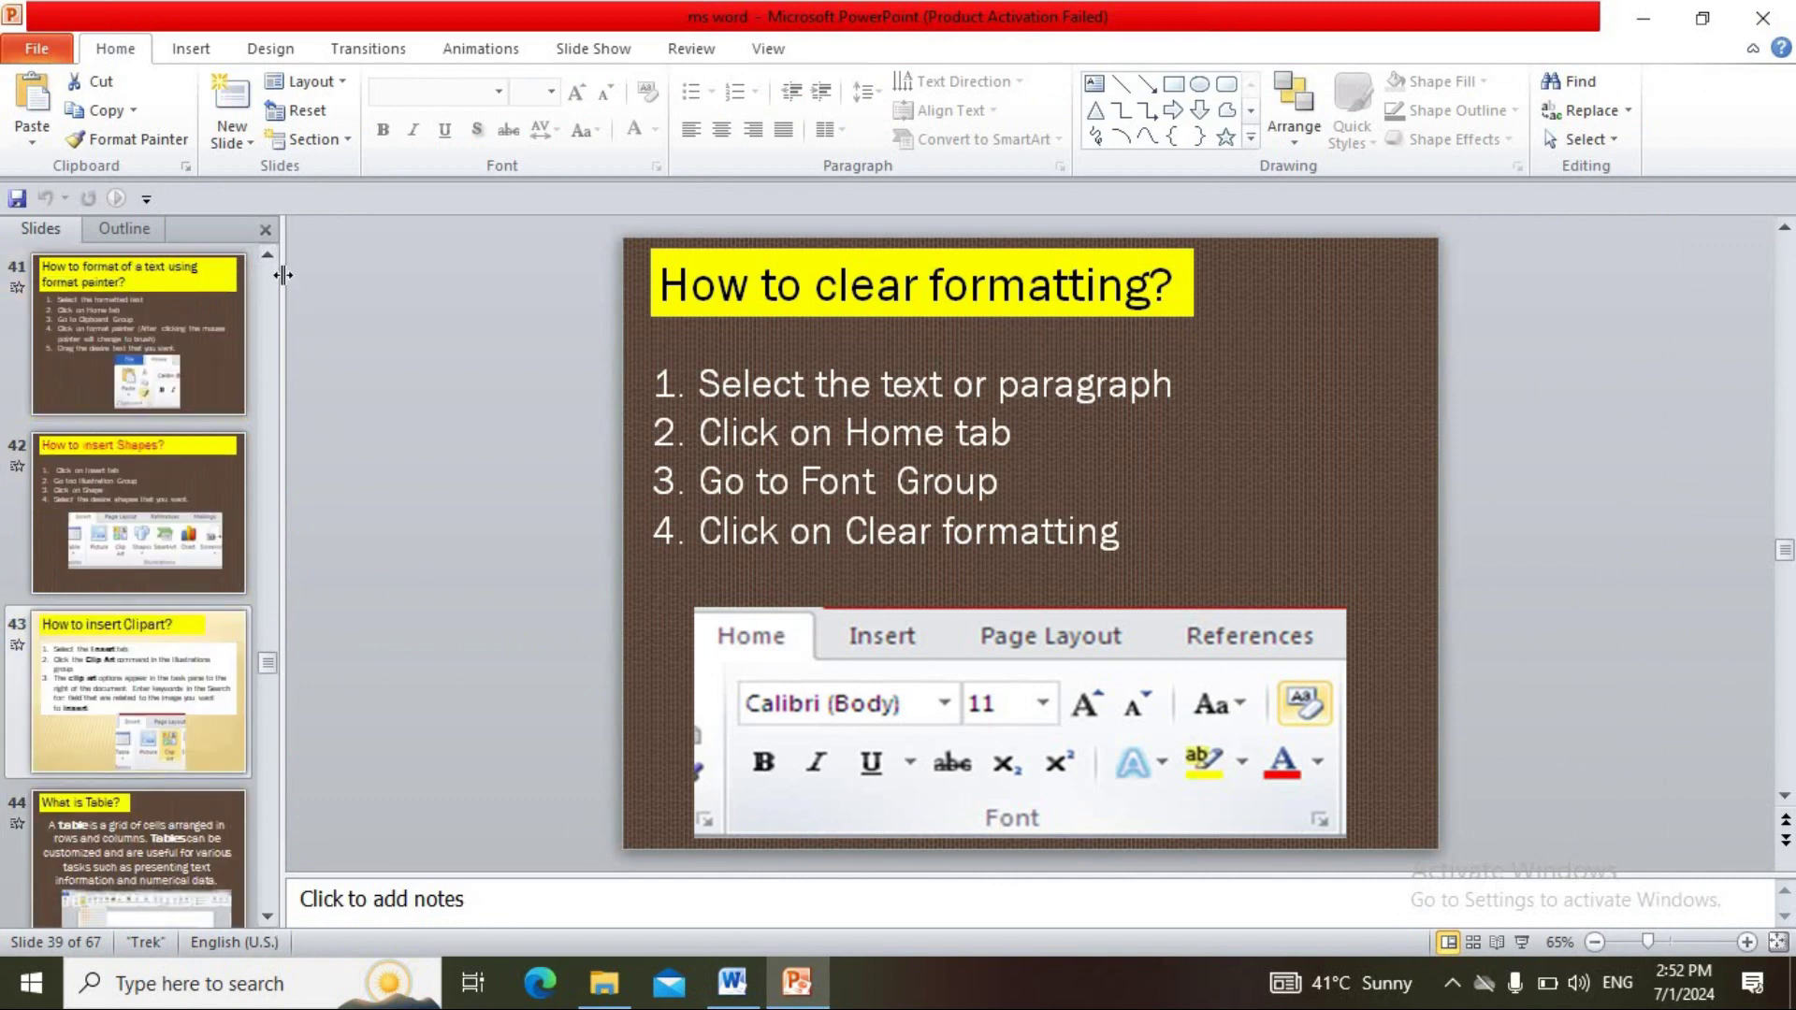
pyautogui.scroll(2, 267, 247)
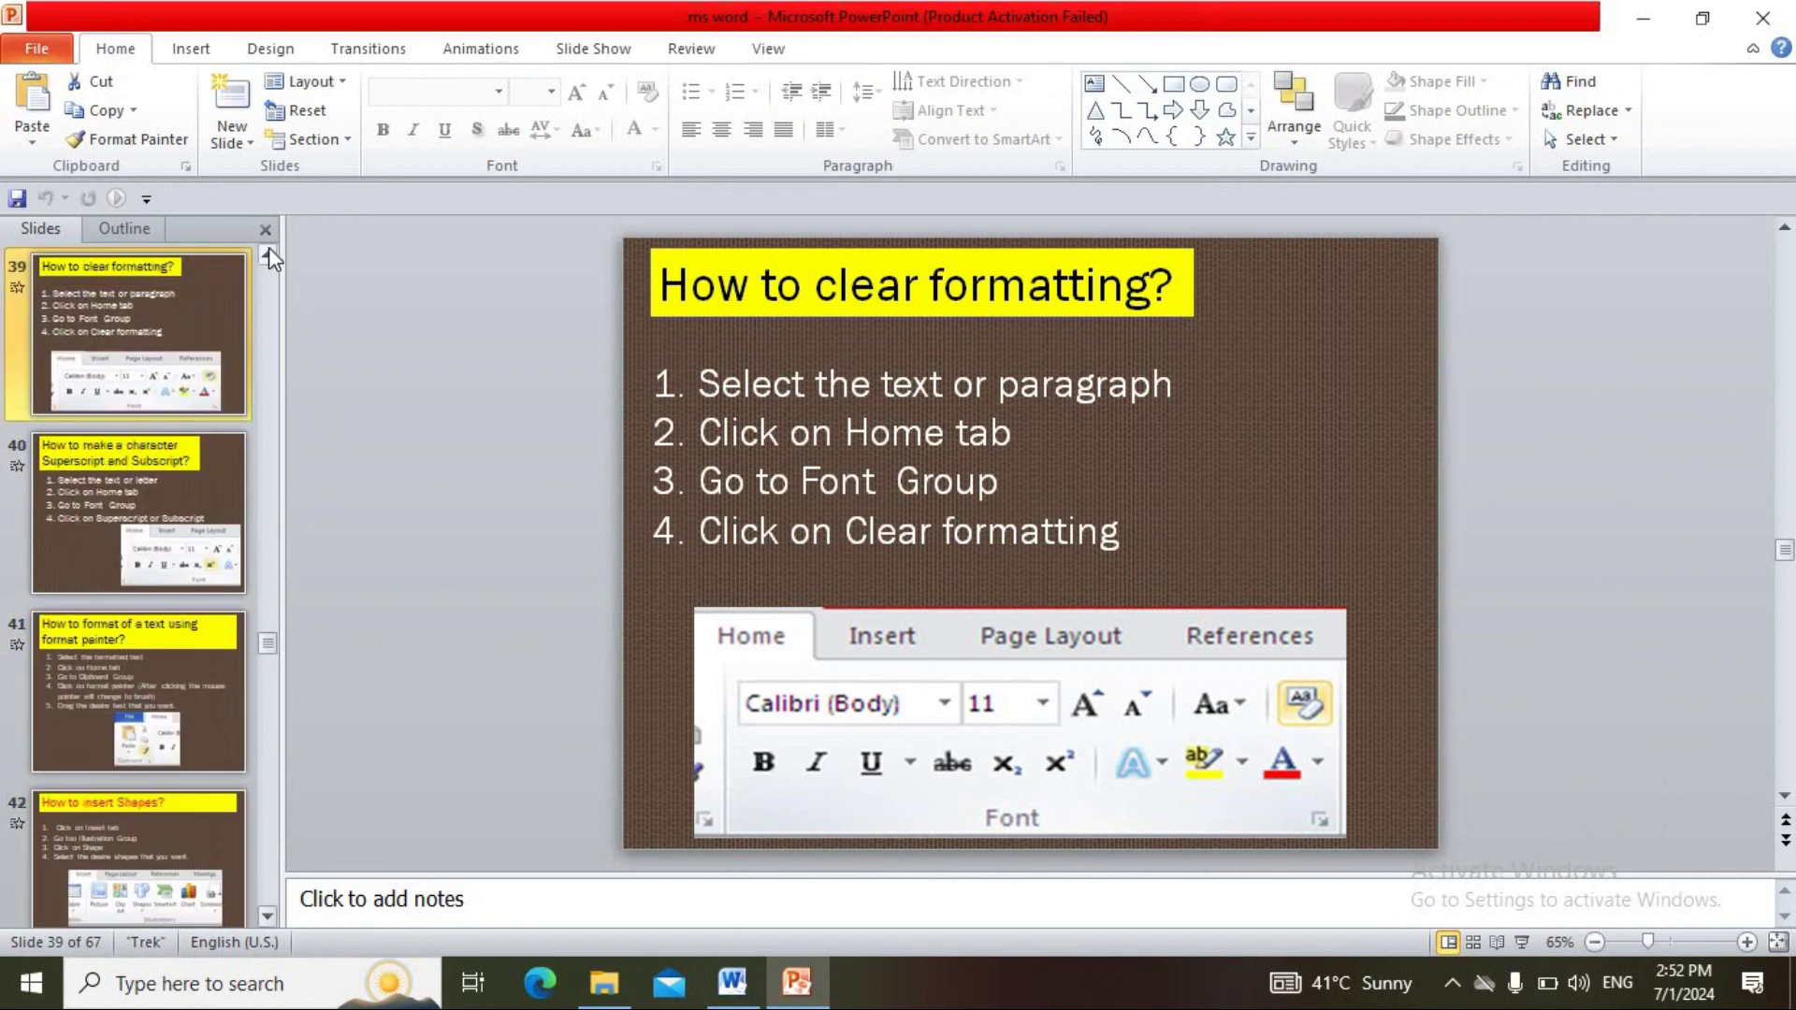
pyautogui.click(170, 445)
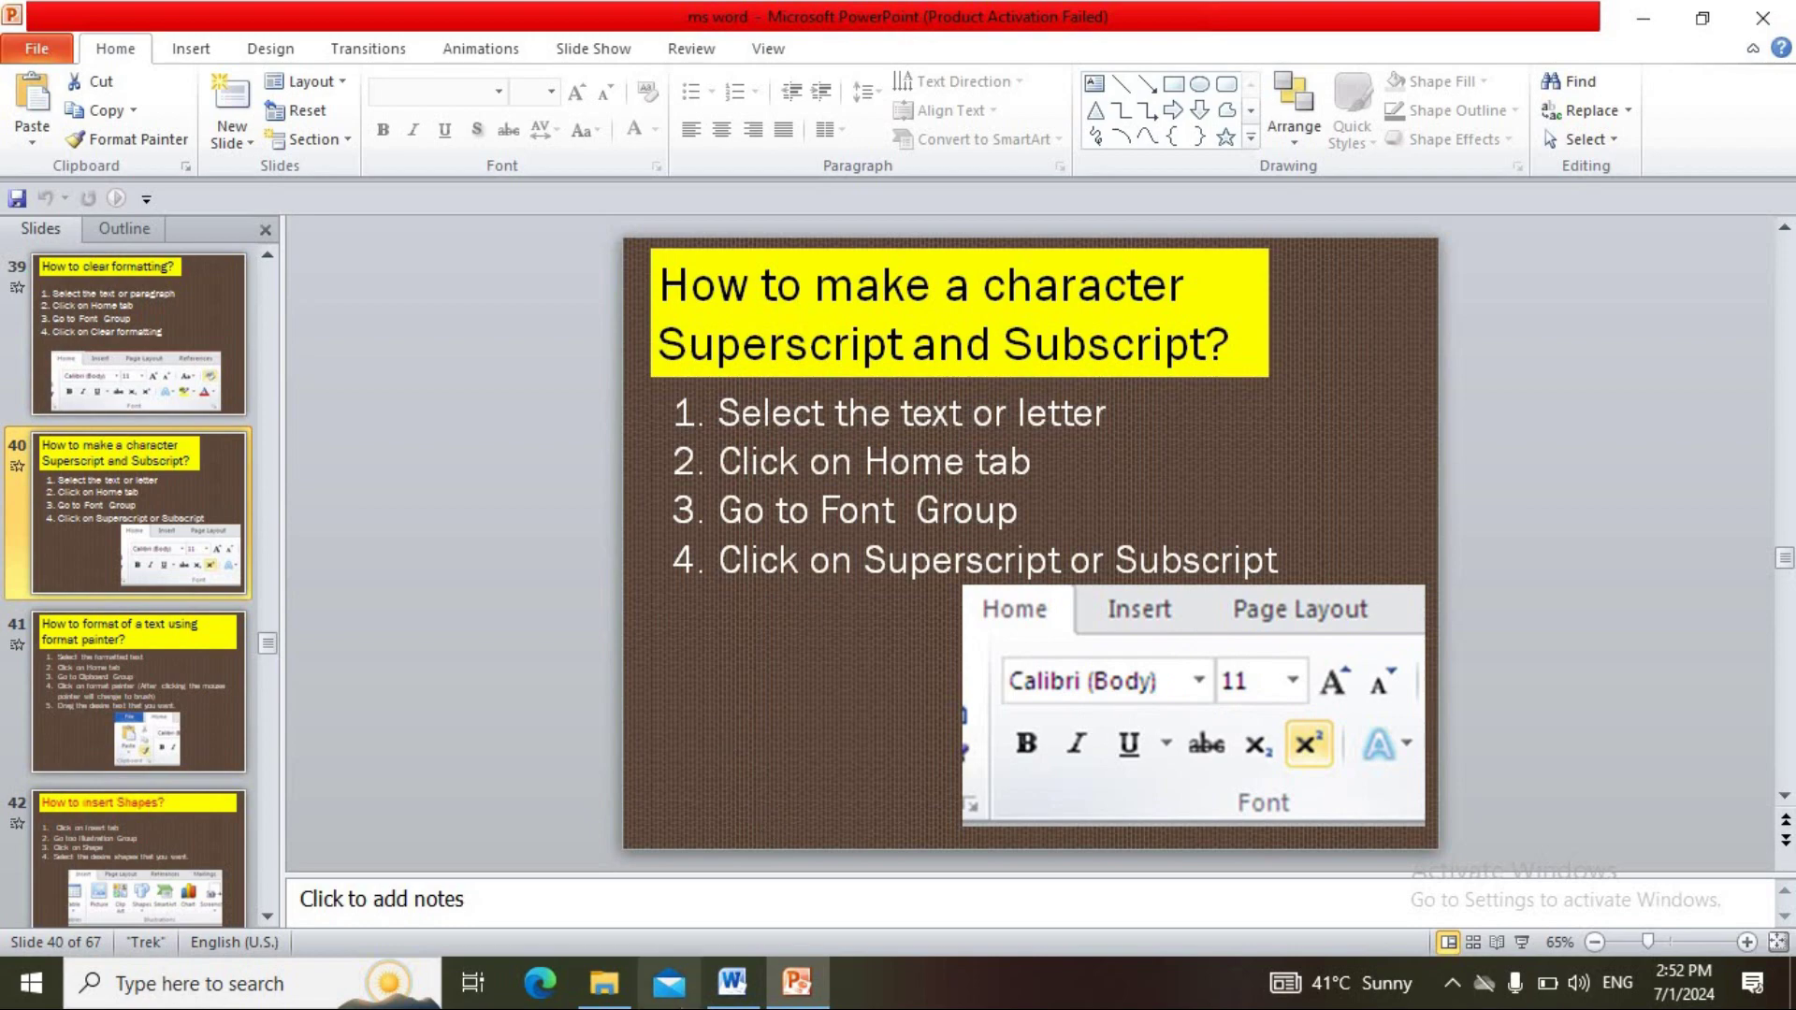
pyautogui.click(733, 984)
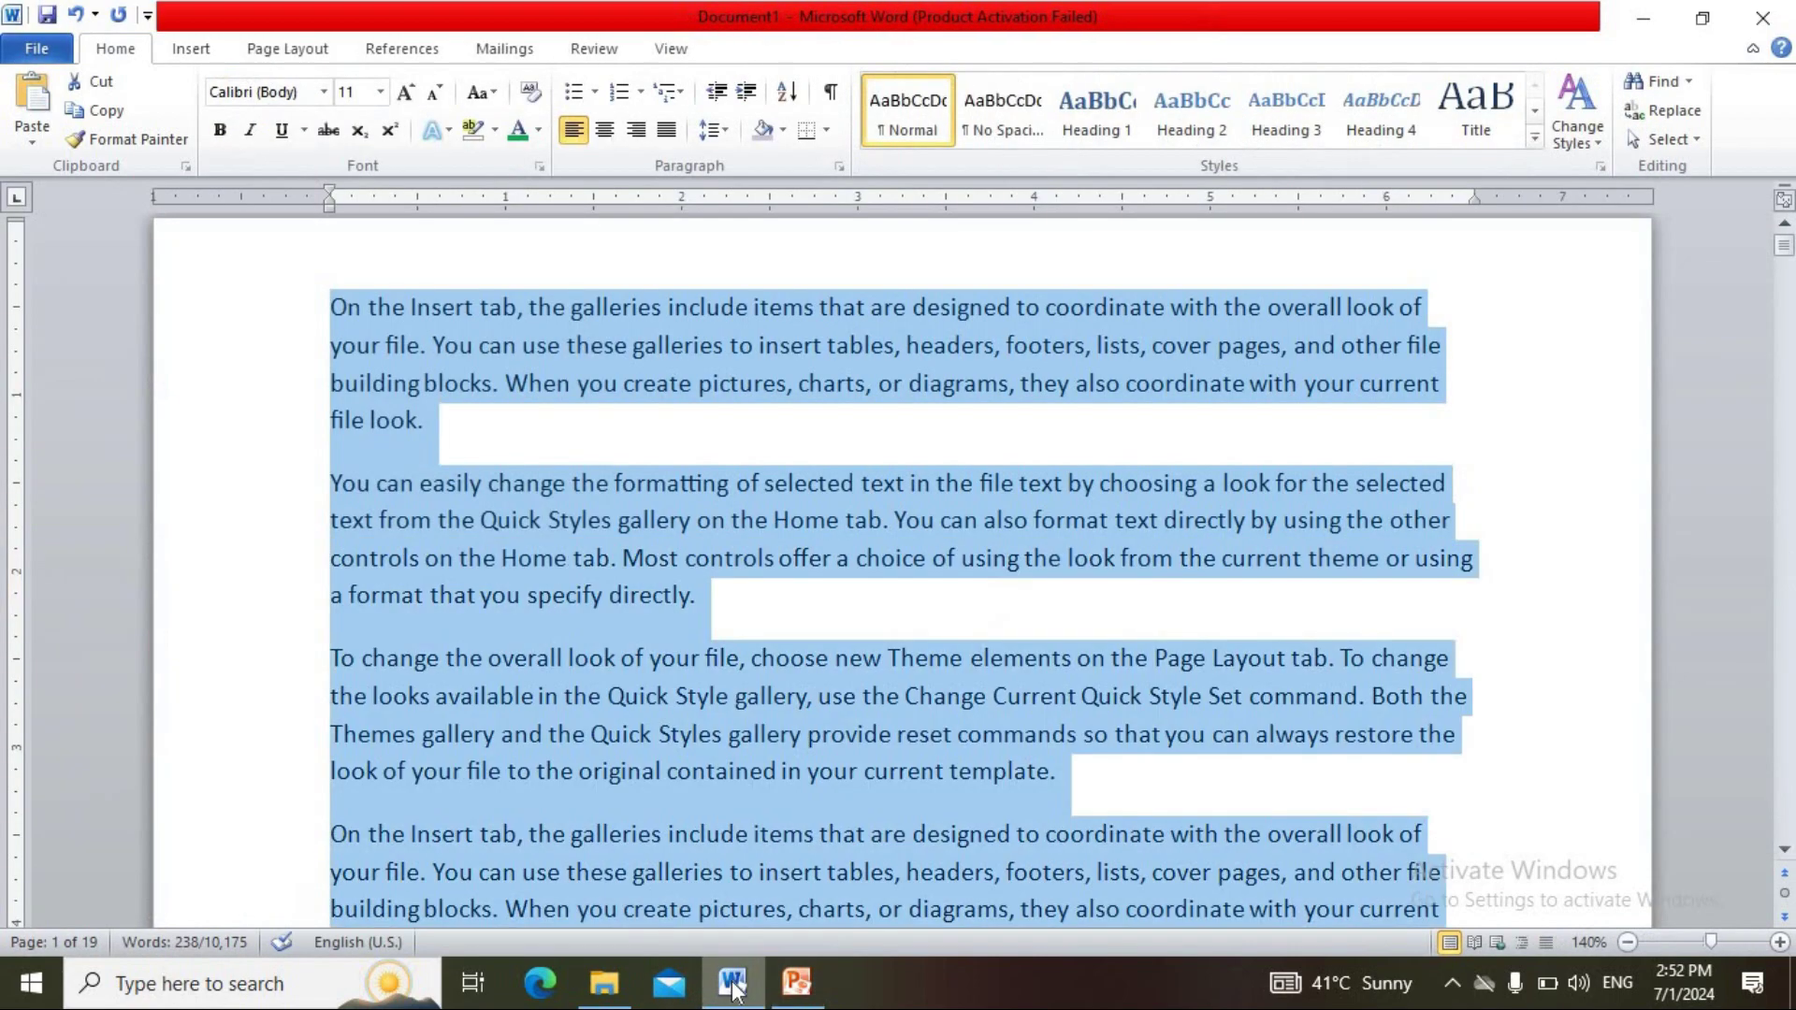
# - Delete the selected paragraphs and all remaining text to empty the document
pyautogui.press('Delete')
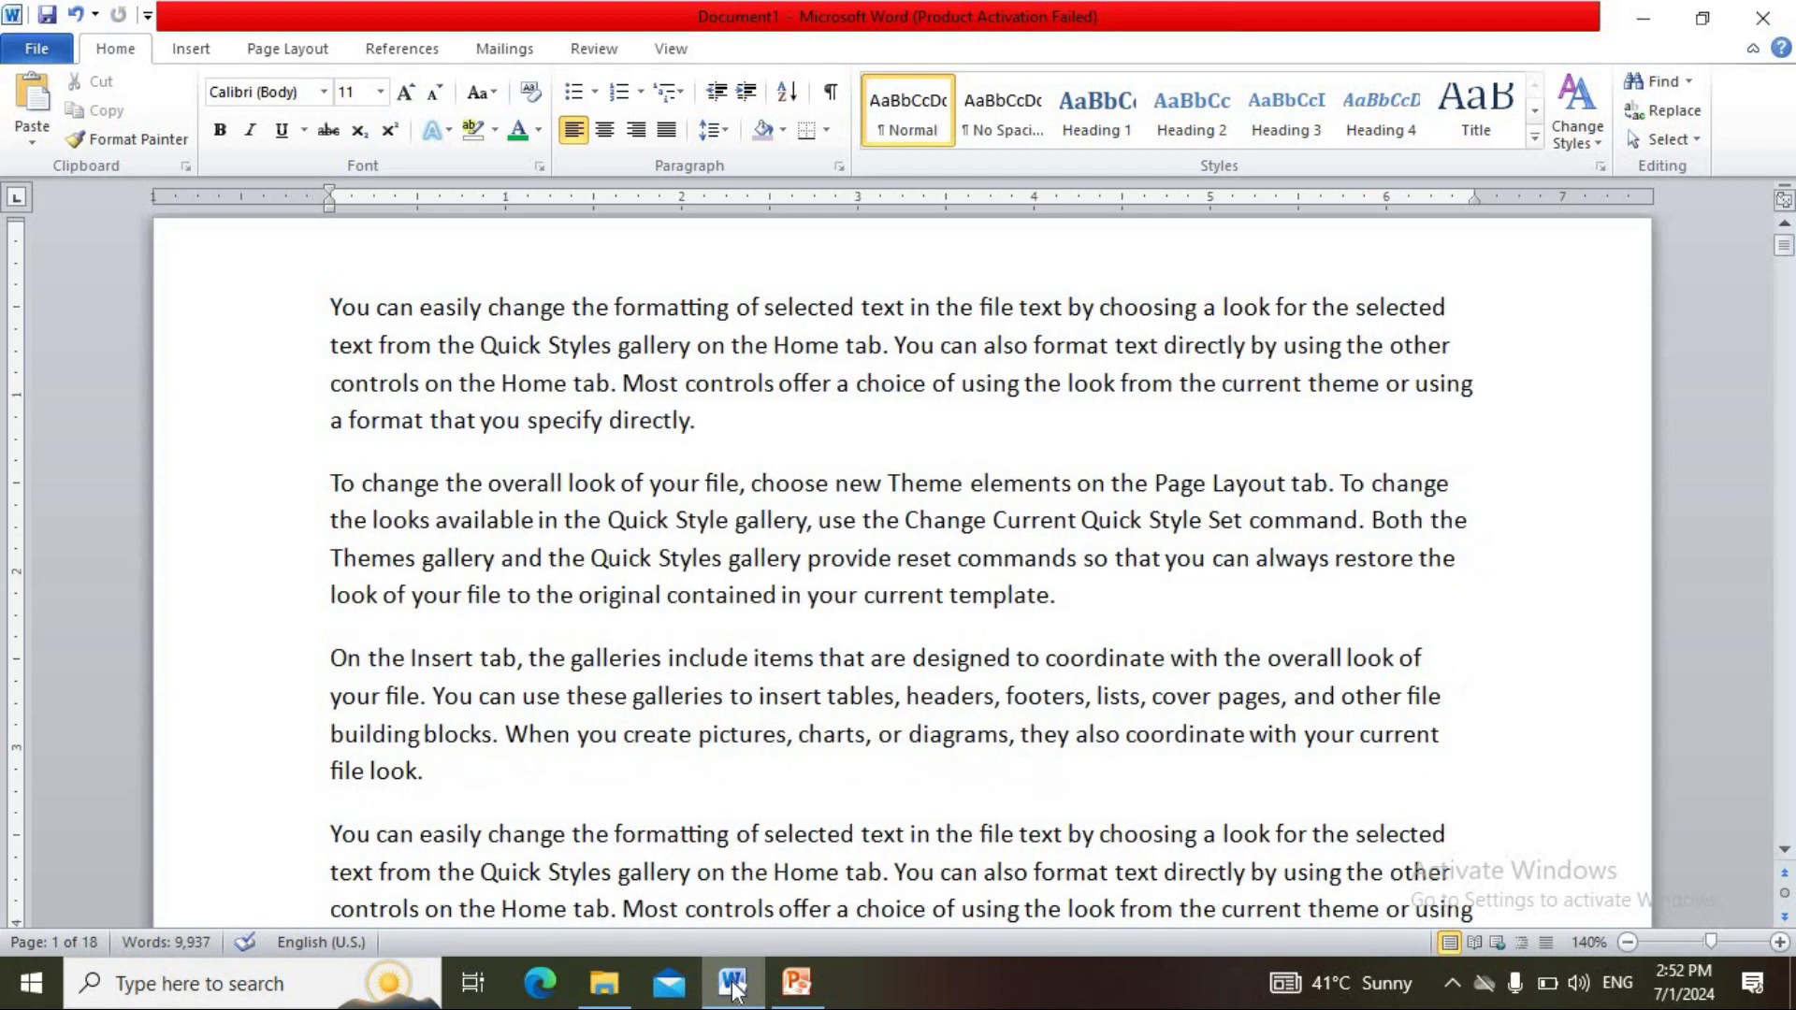
pyautogui.hotkey('ctrl', 'a')
pyautogui.press('Delete')
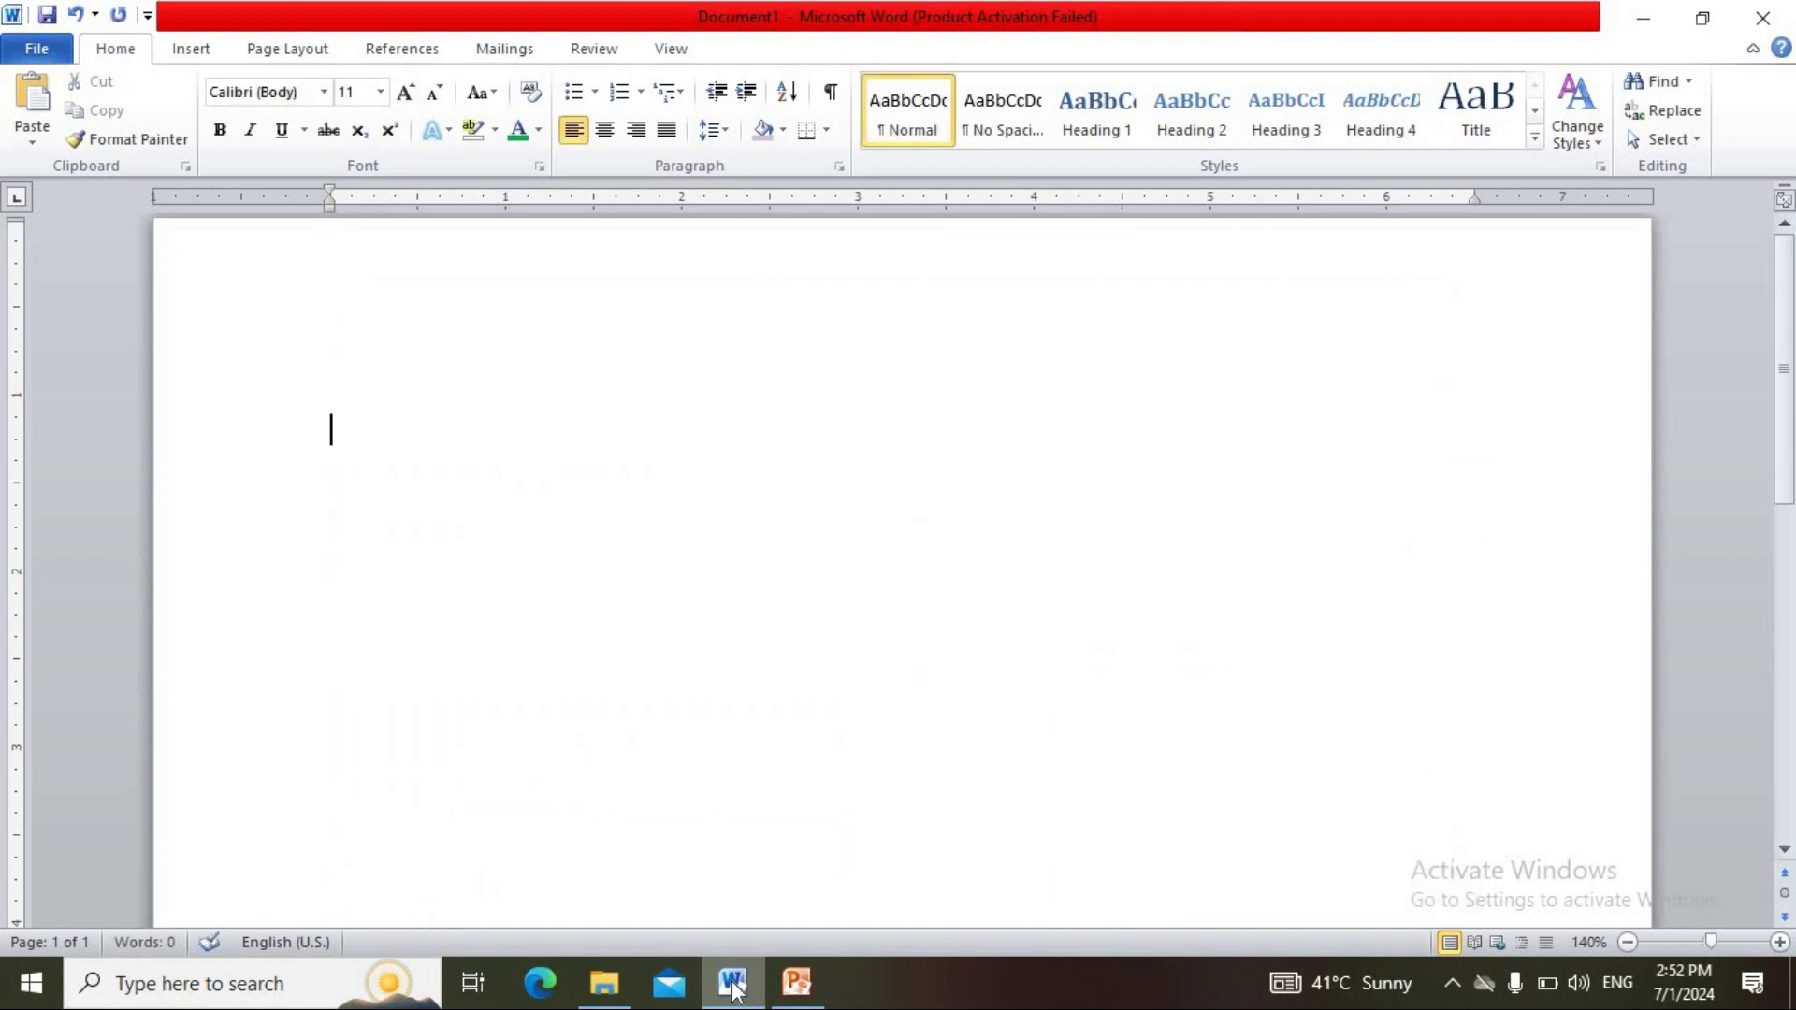
# - Set the font size to 28 and enter the text "A2+B2" in the empty document
pyautogui.click(405, 92)
pyautogui.click(405, 91)
pyautogui.click(405, 92)
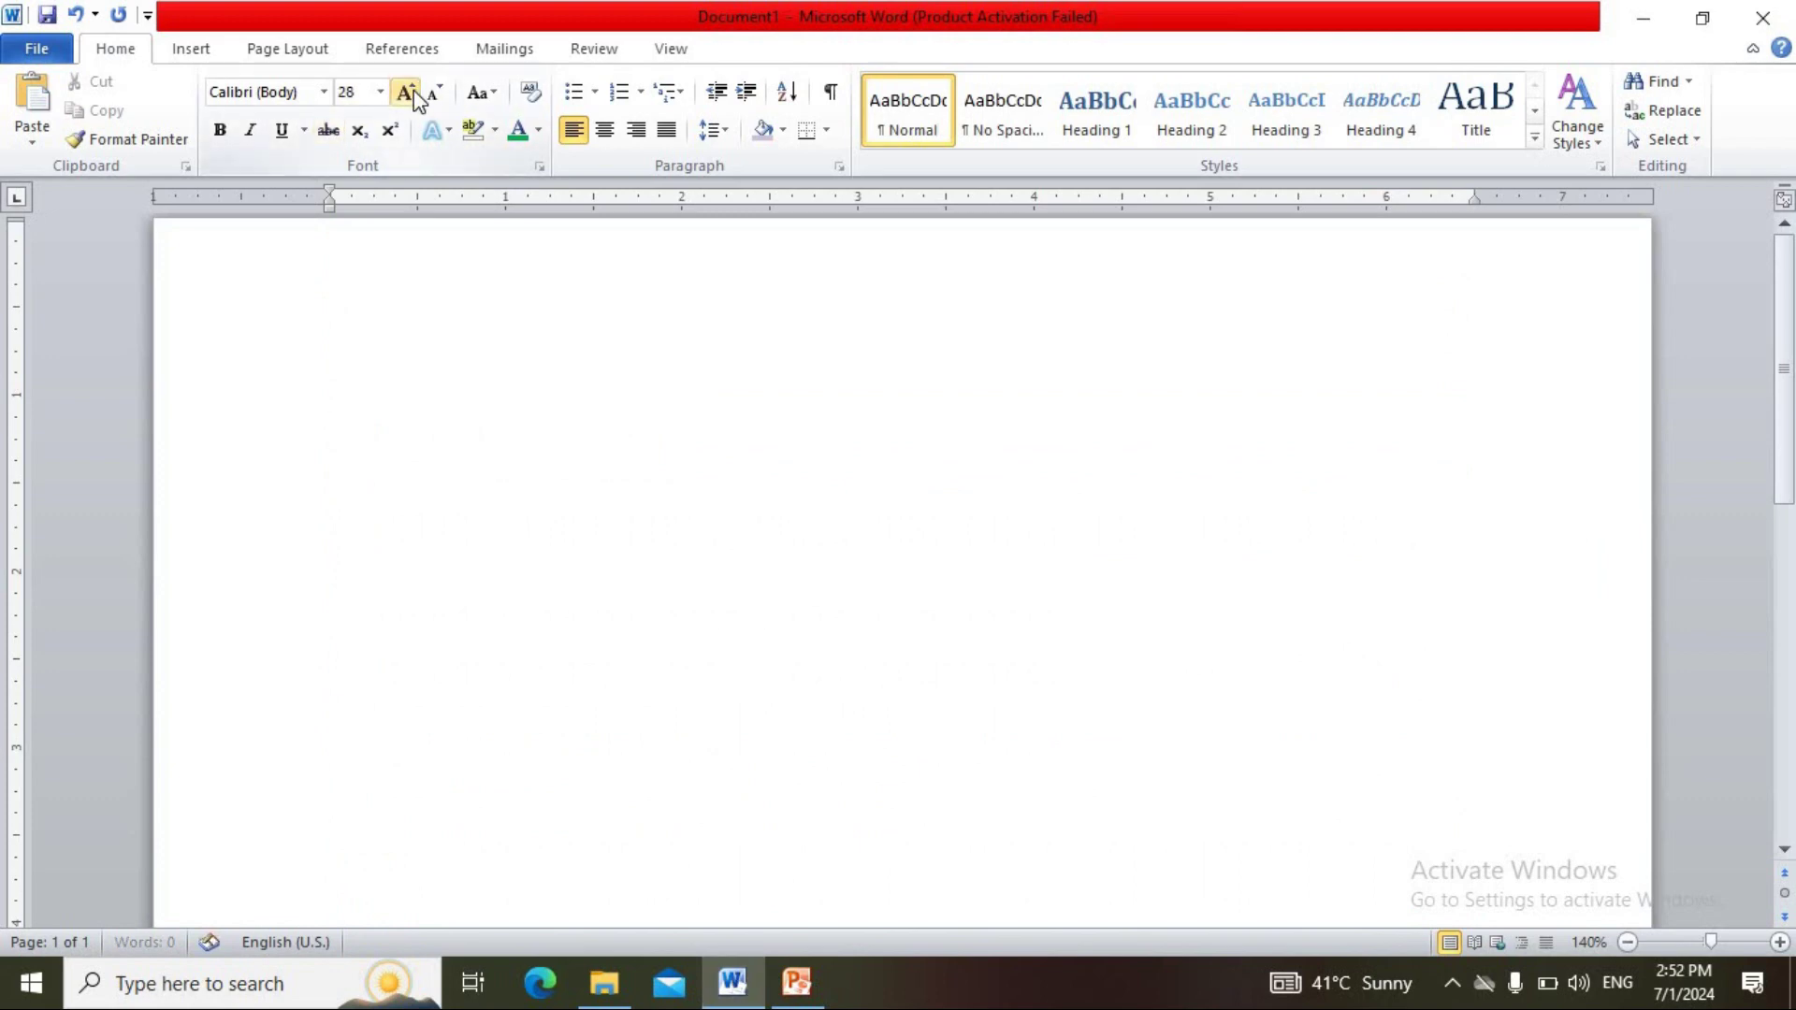
pyautogui.write('a')
pyautogui.press('BackSpace')
pyautogui.write('A2+')
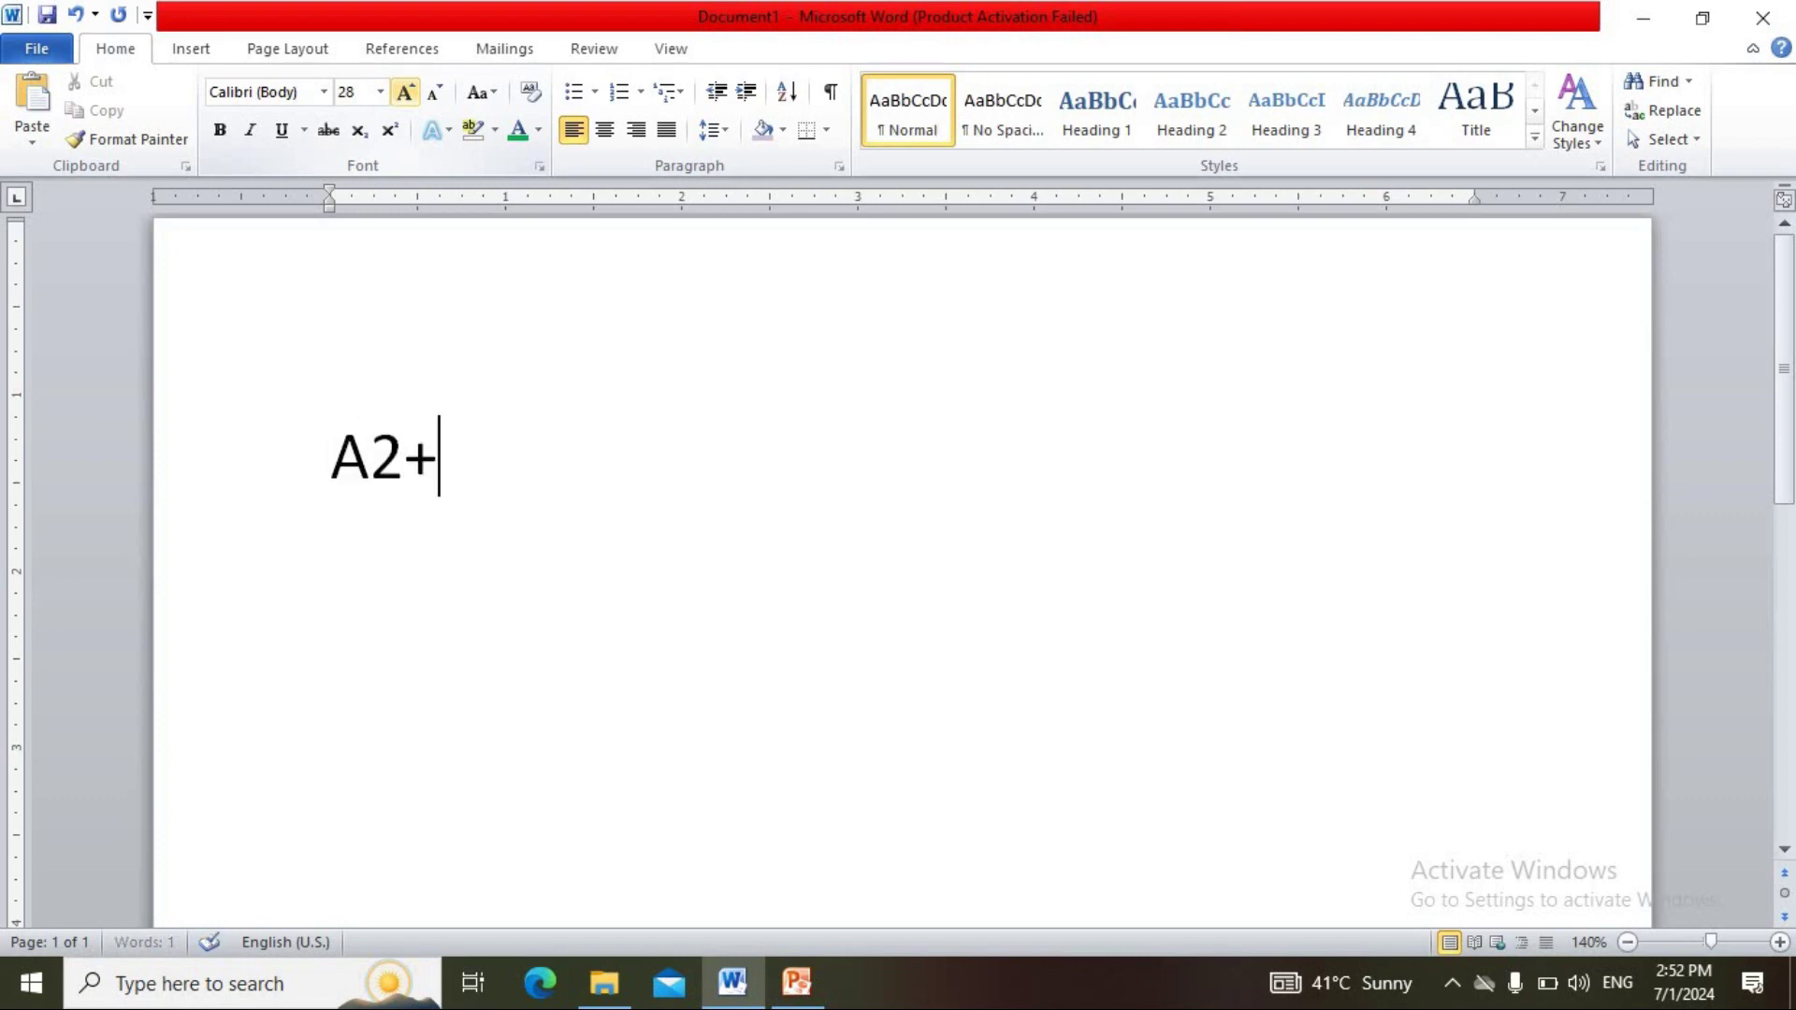
pyautogui.write('b')
pyautogui.press('BackSpace')
pyautogui.write('B2')
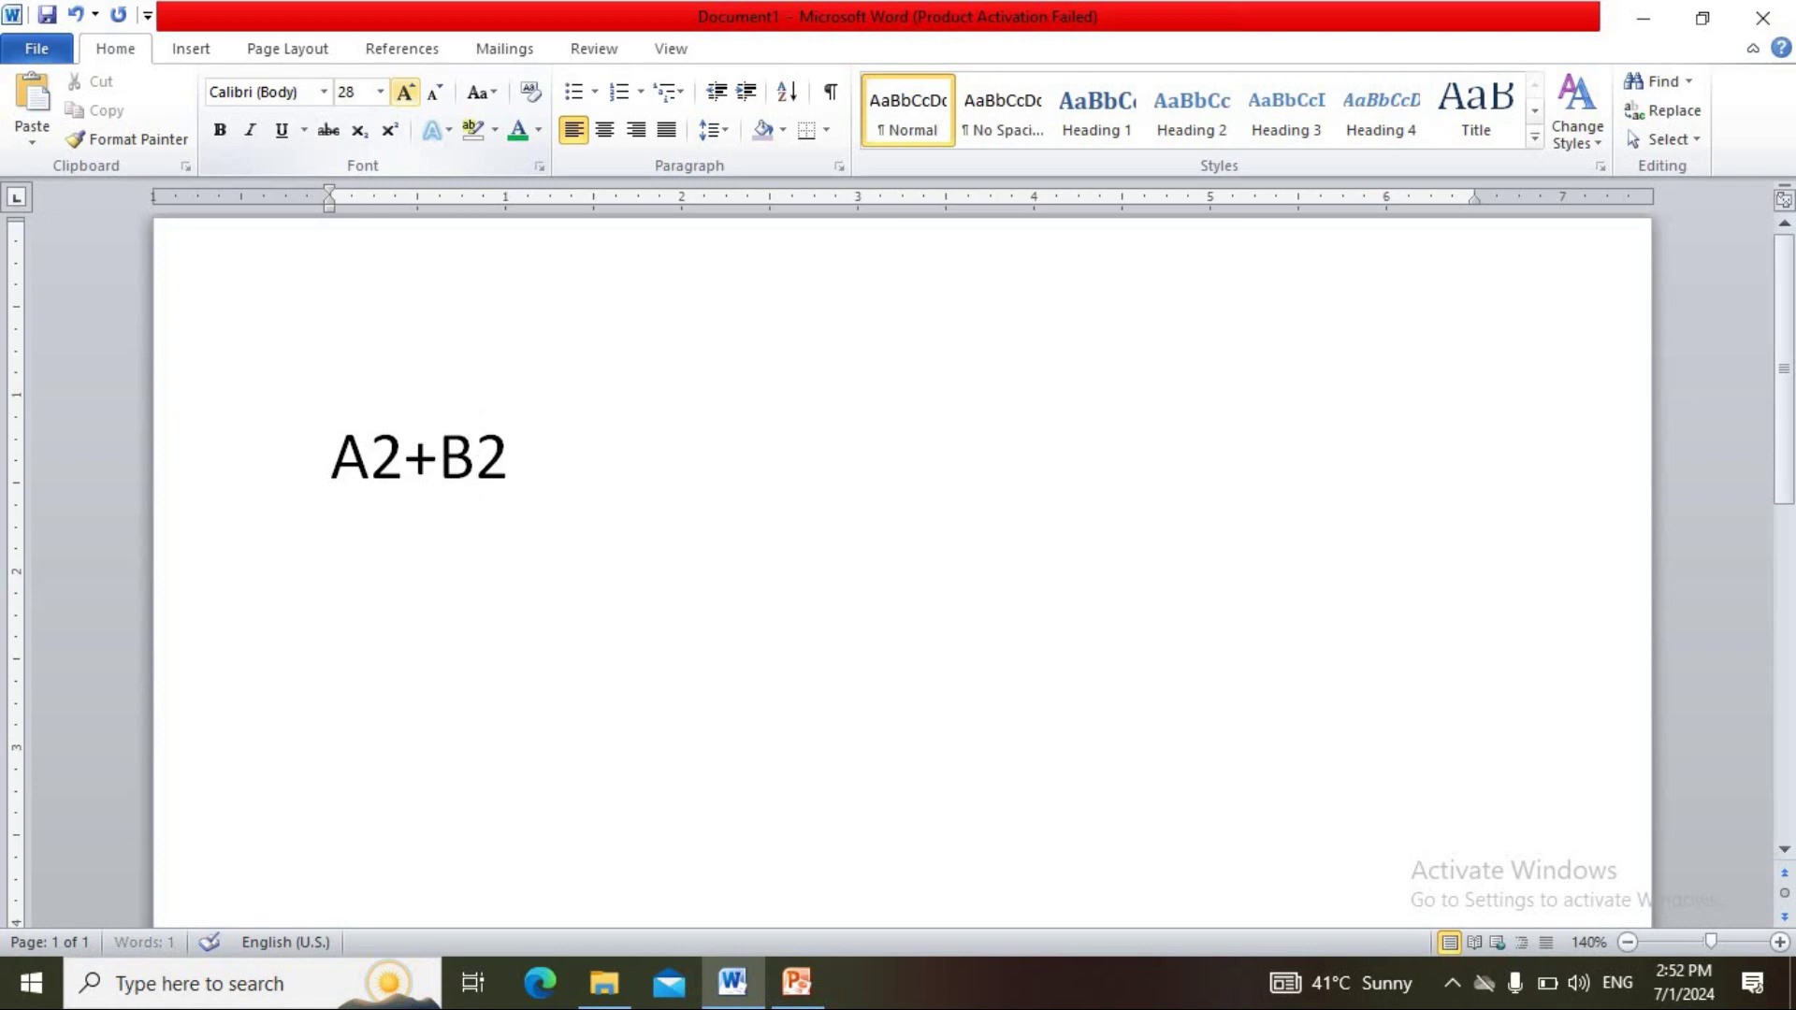
# - Make the 2 after A and the 2 after B superscript, and deselect the text
pyautogui.click(374, 459)
pyautogui.moveTo(375, 460); pyautogui.dragTo(391, 460)
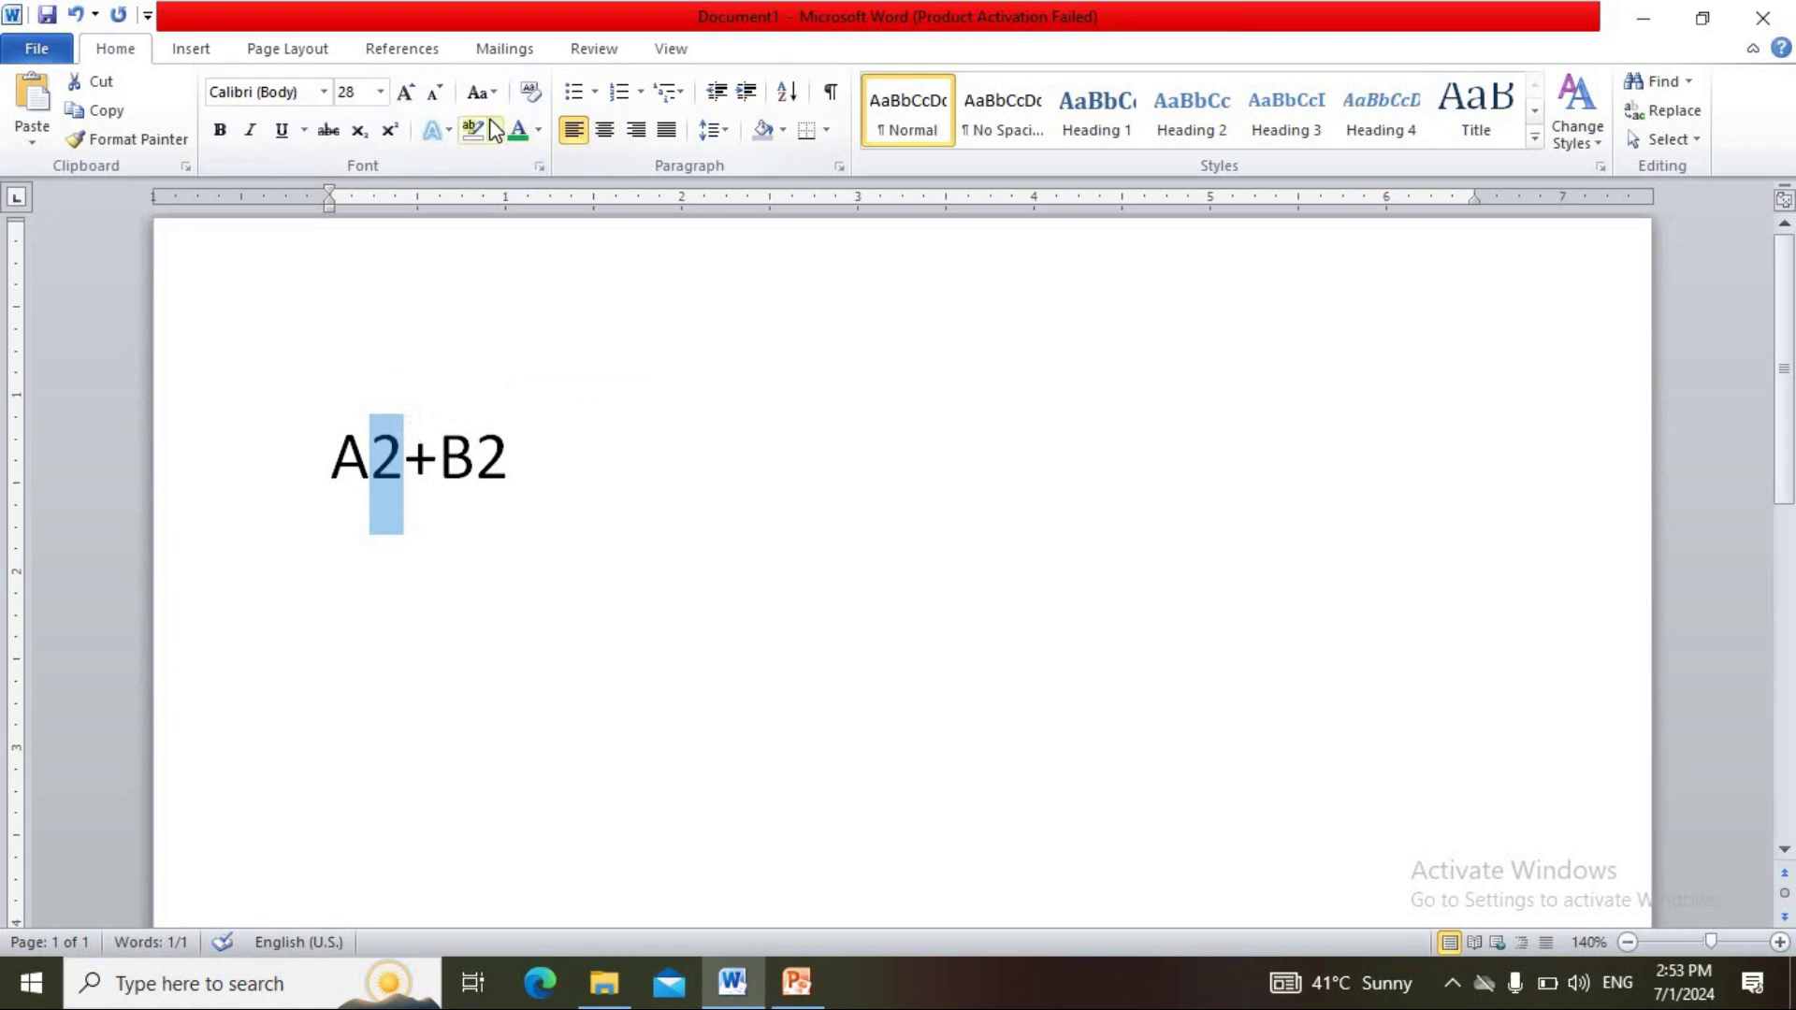
pyautogui.click(389, 132)
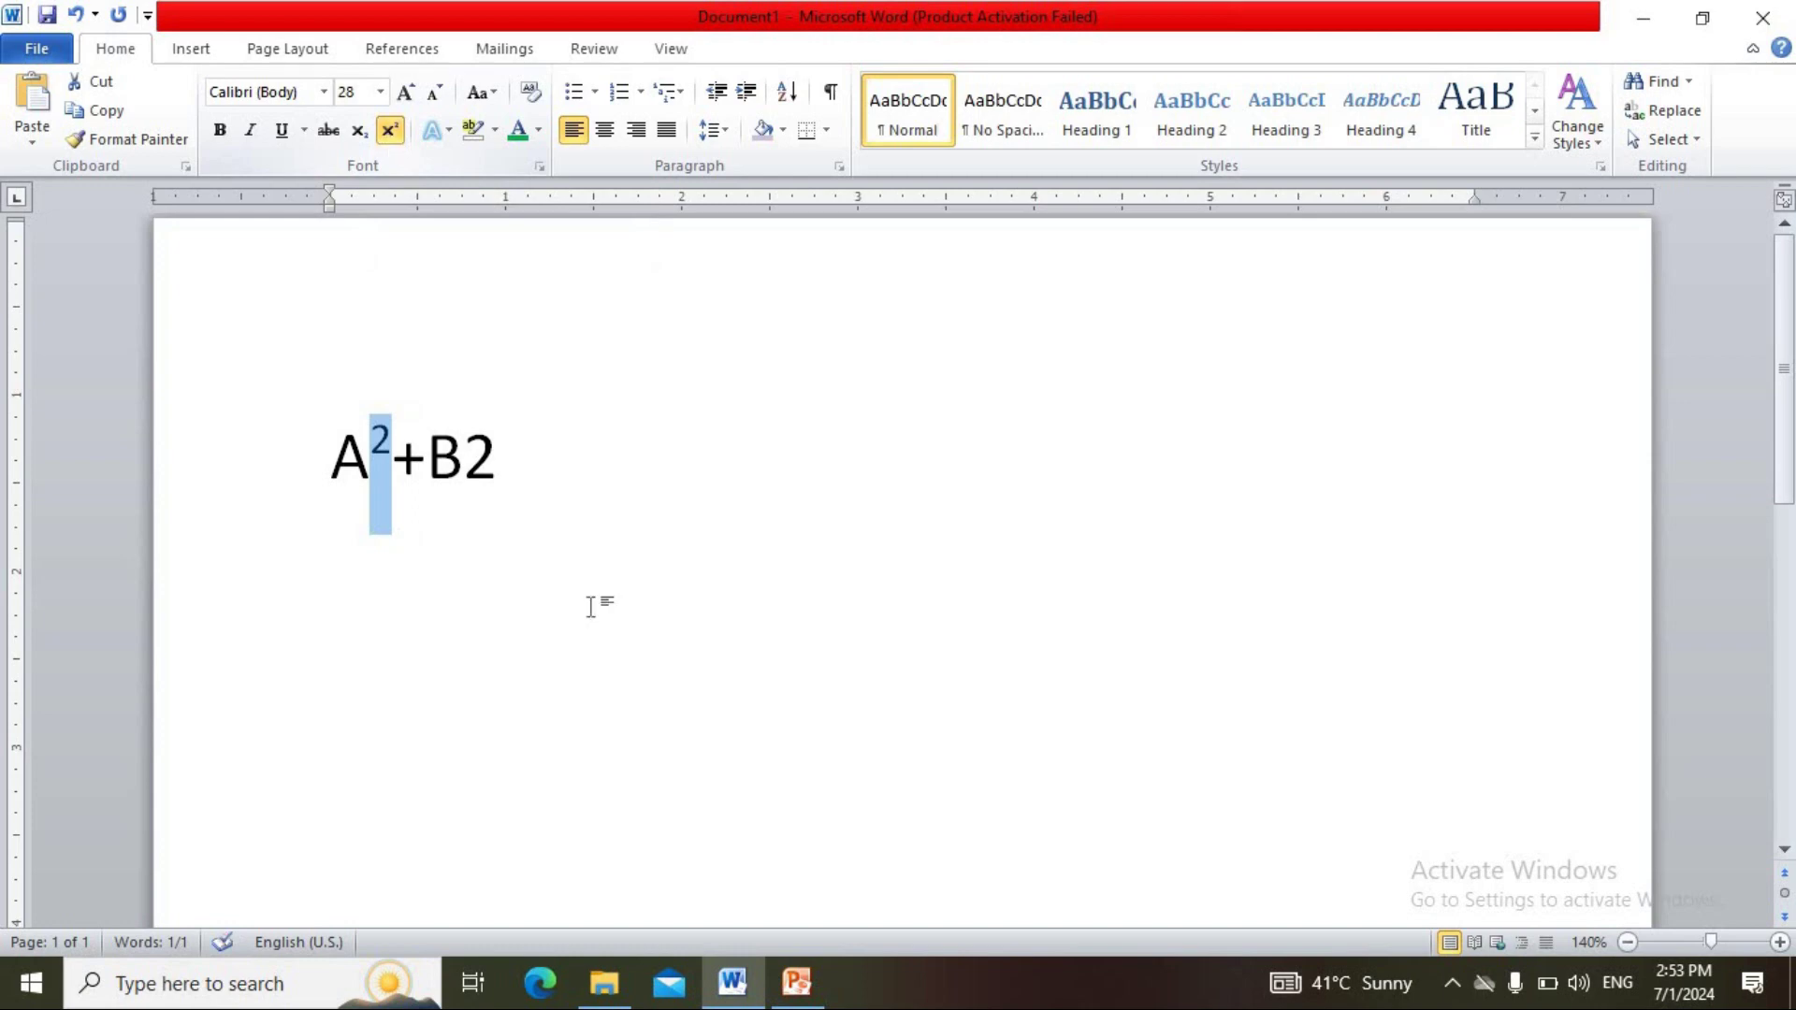
pyautogui.click(465, 459)
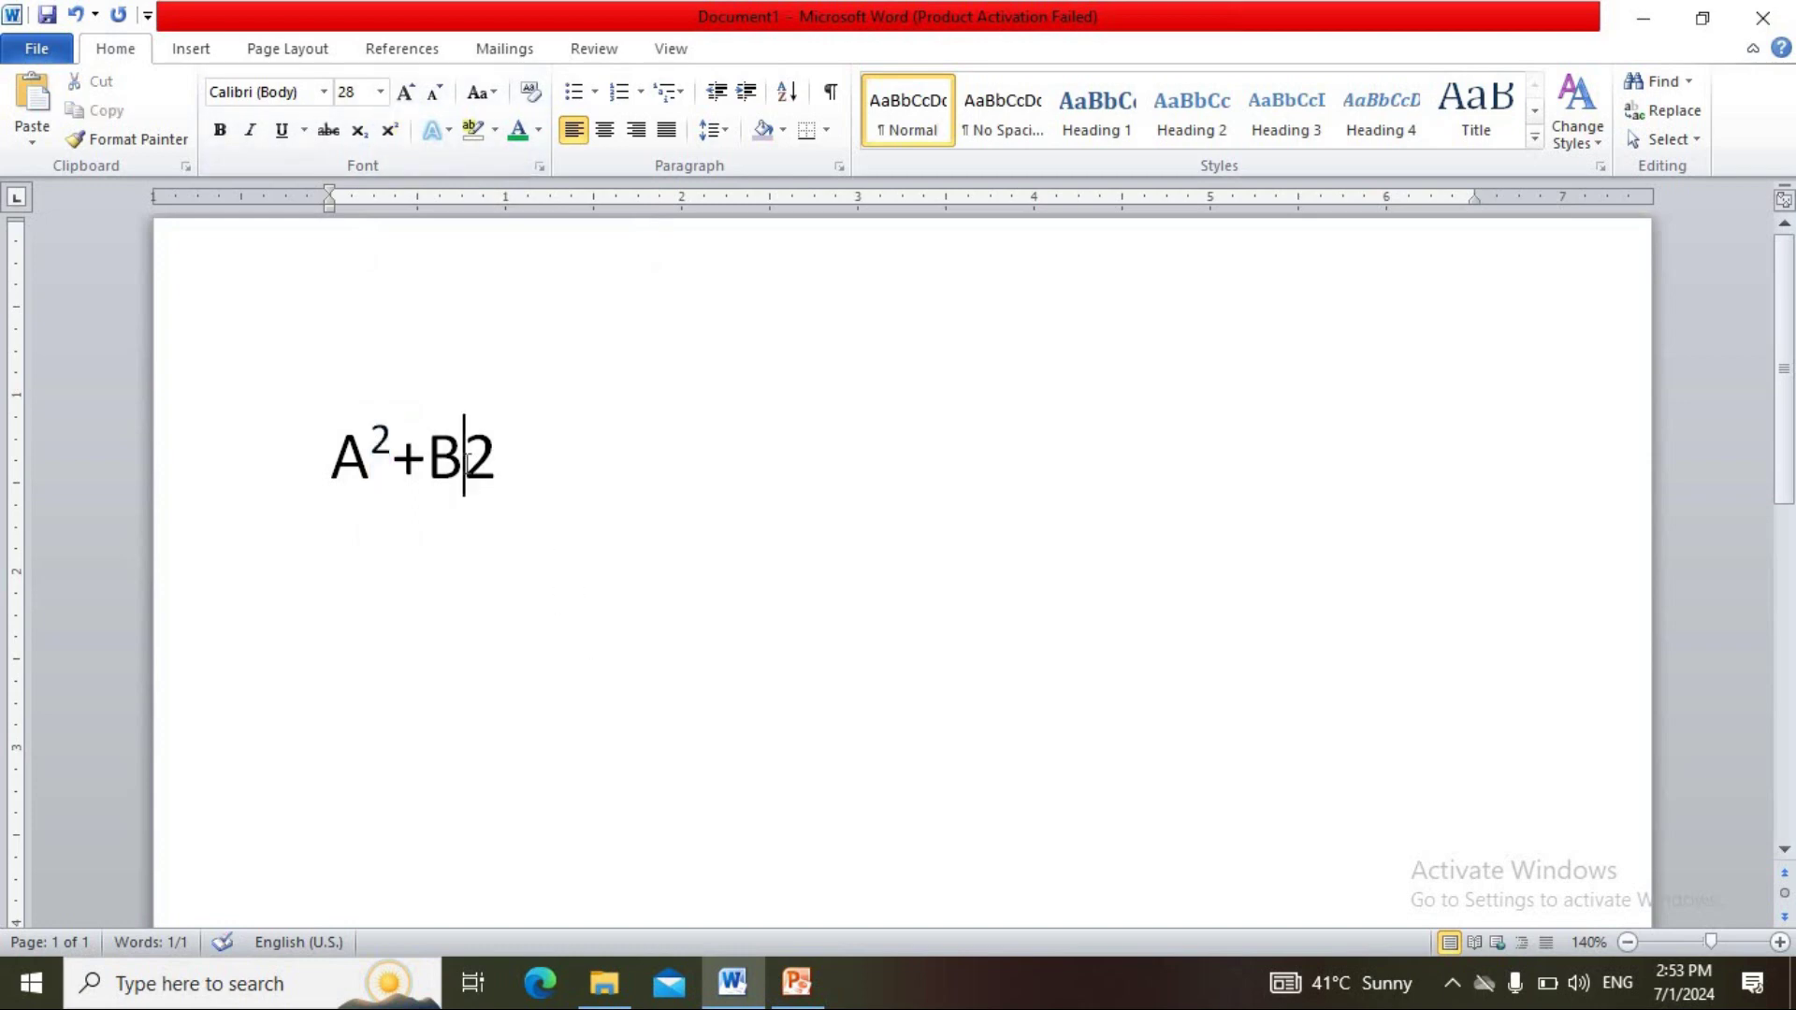
pyautogui.moveTo(465, 458); pyautogui.dragTo(499, 457)
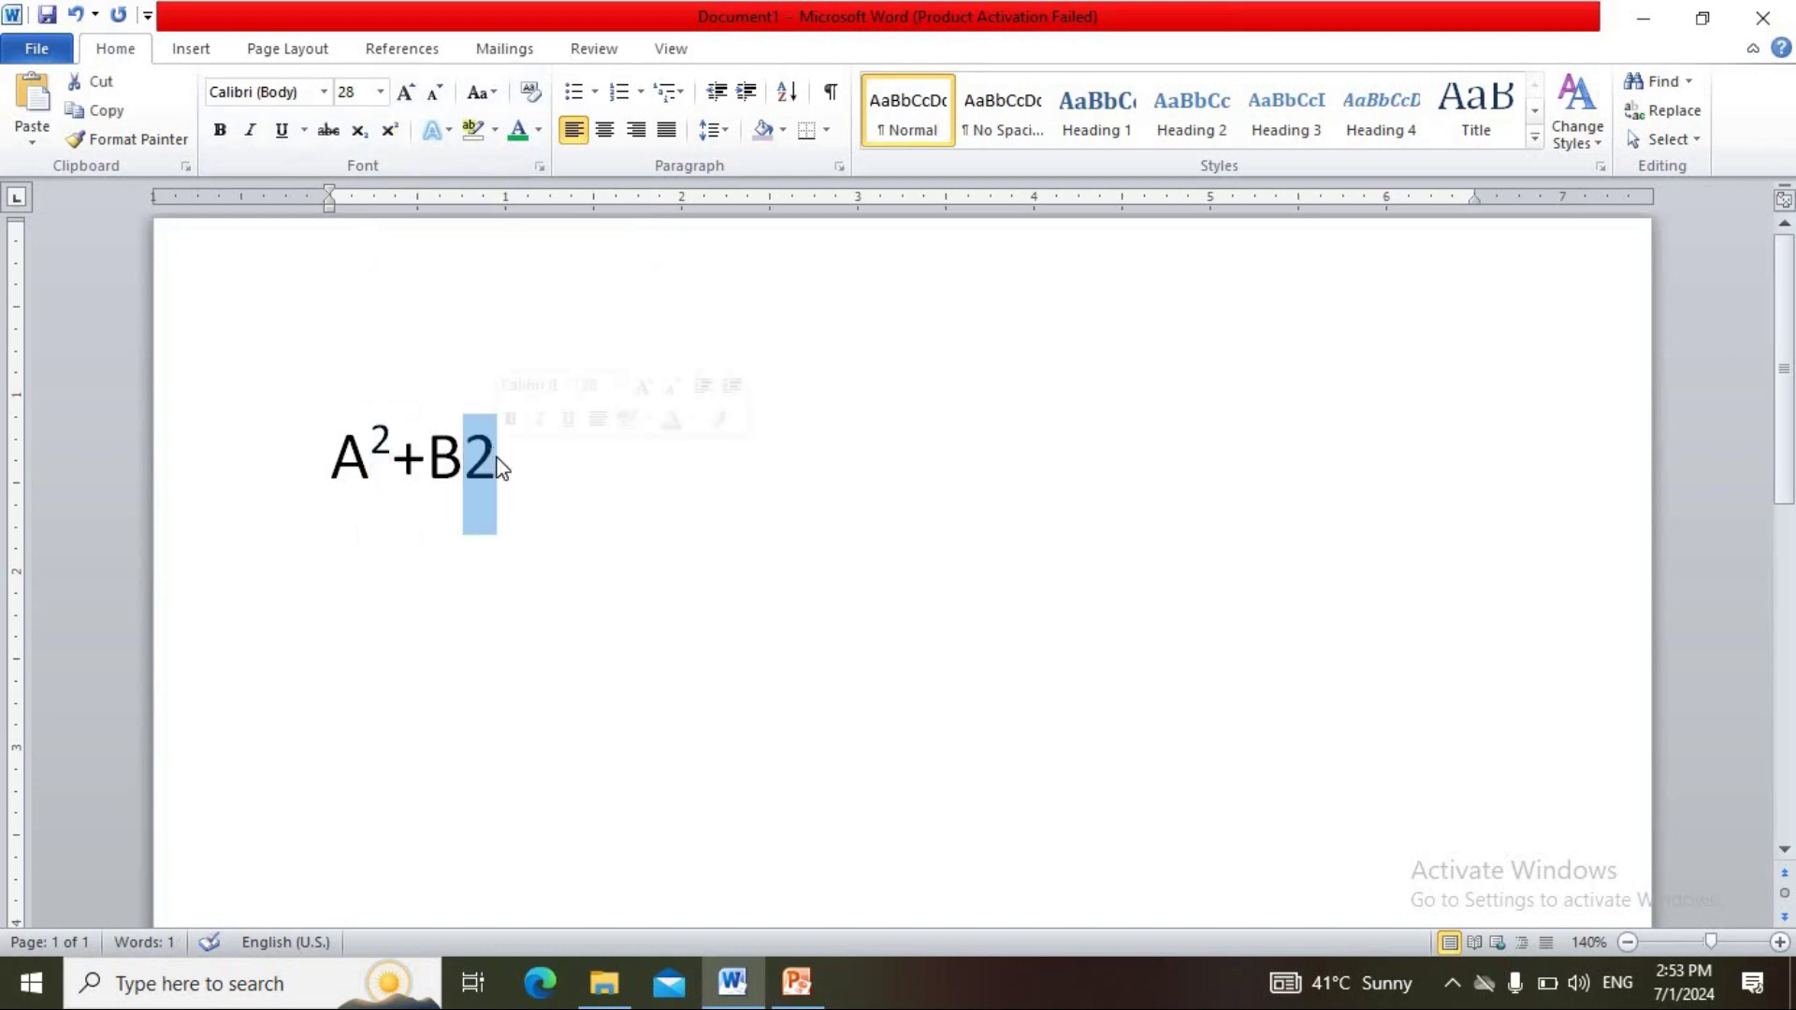
pyautogui.click(392, 139)
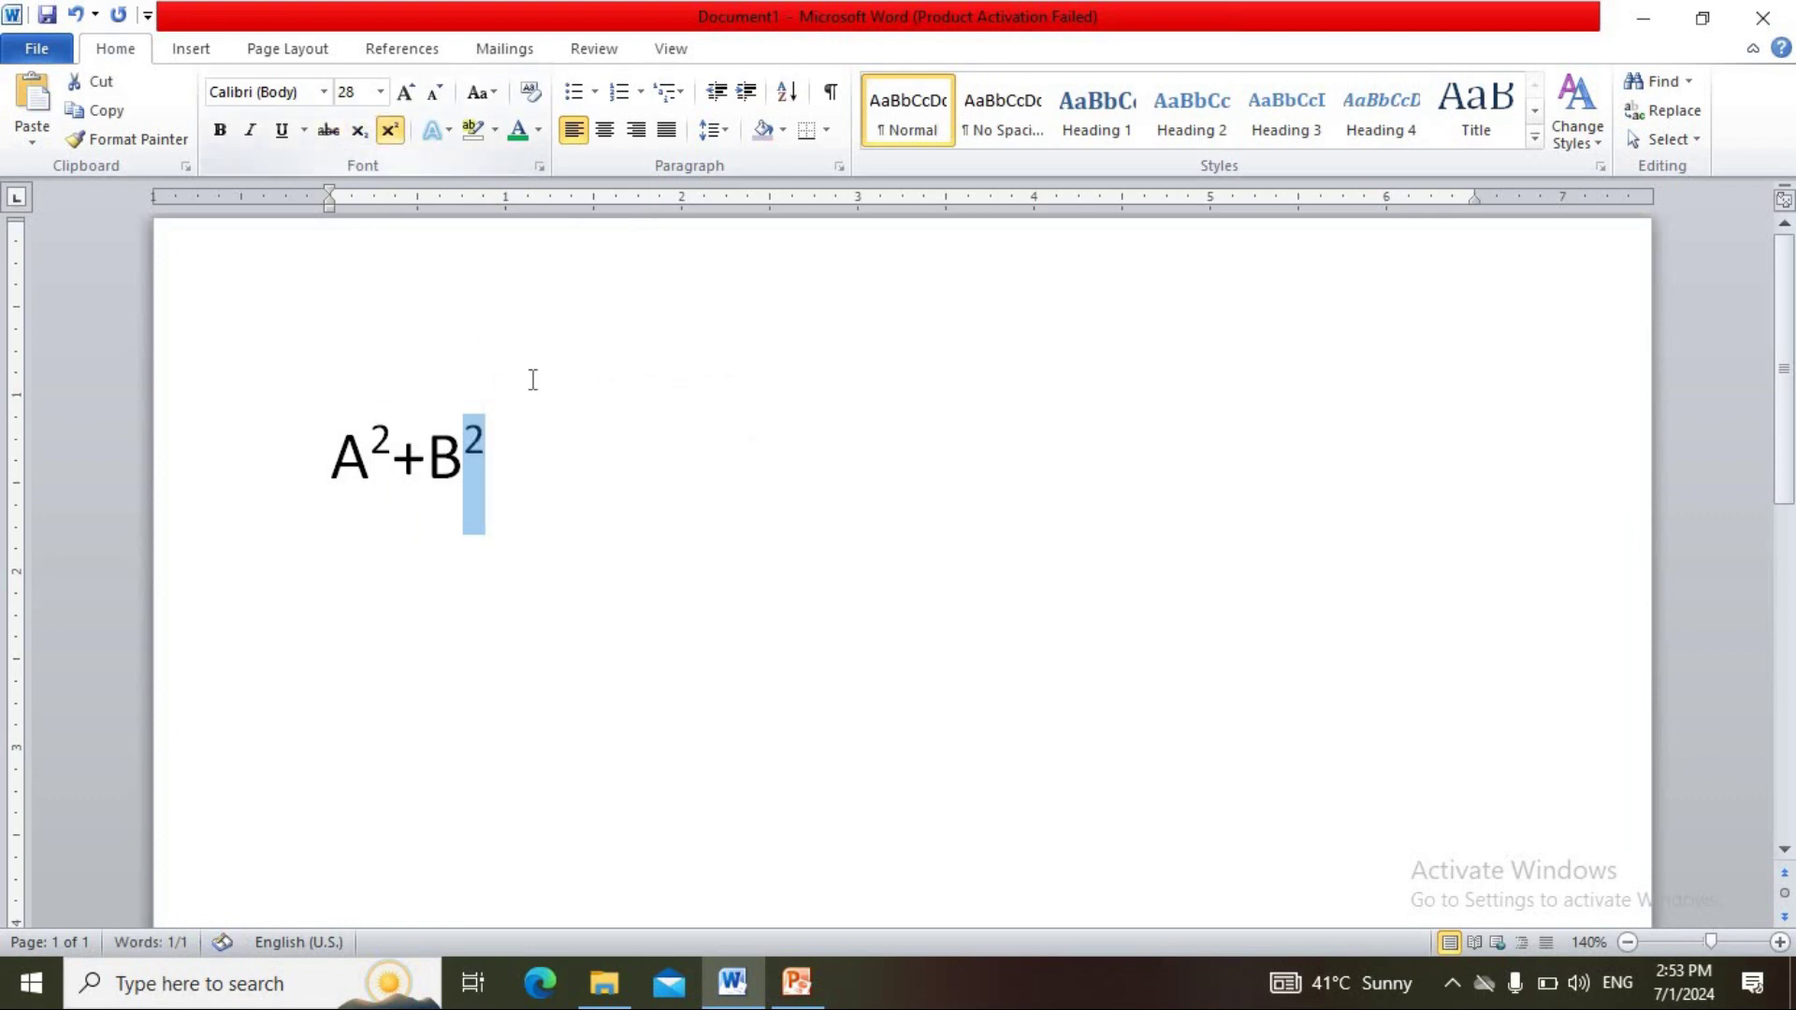
pyautogui.click(523, 476)
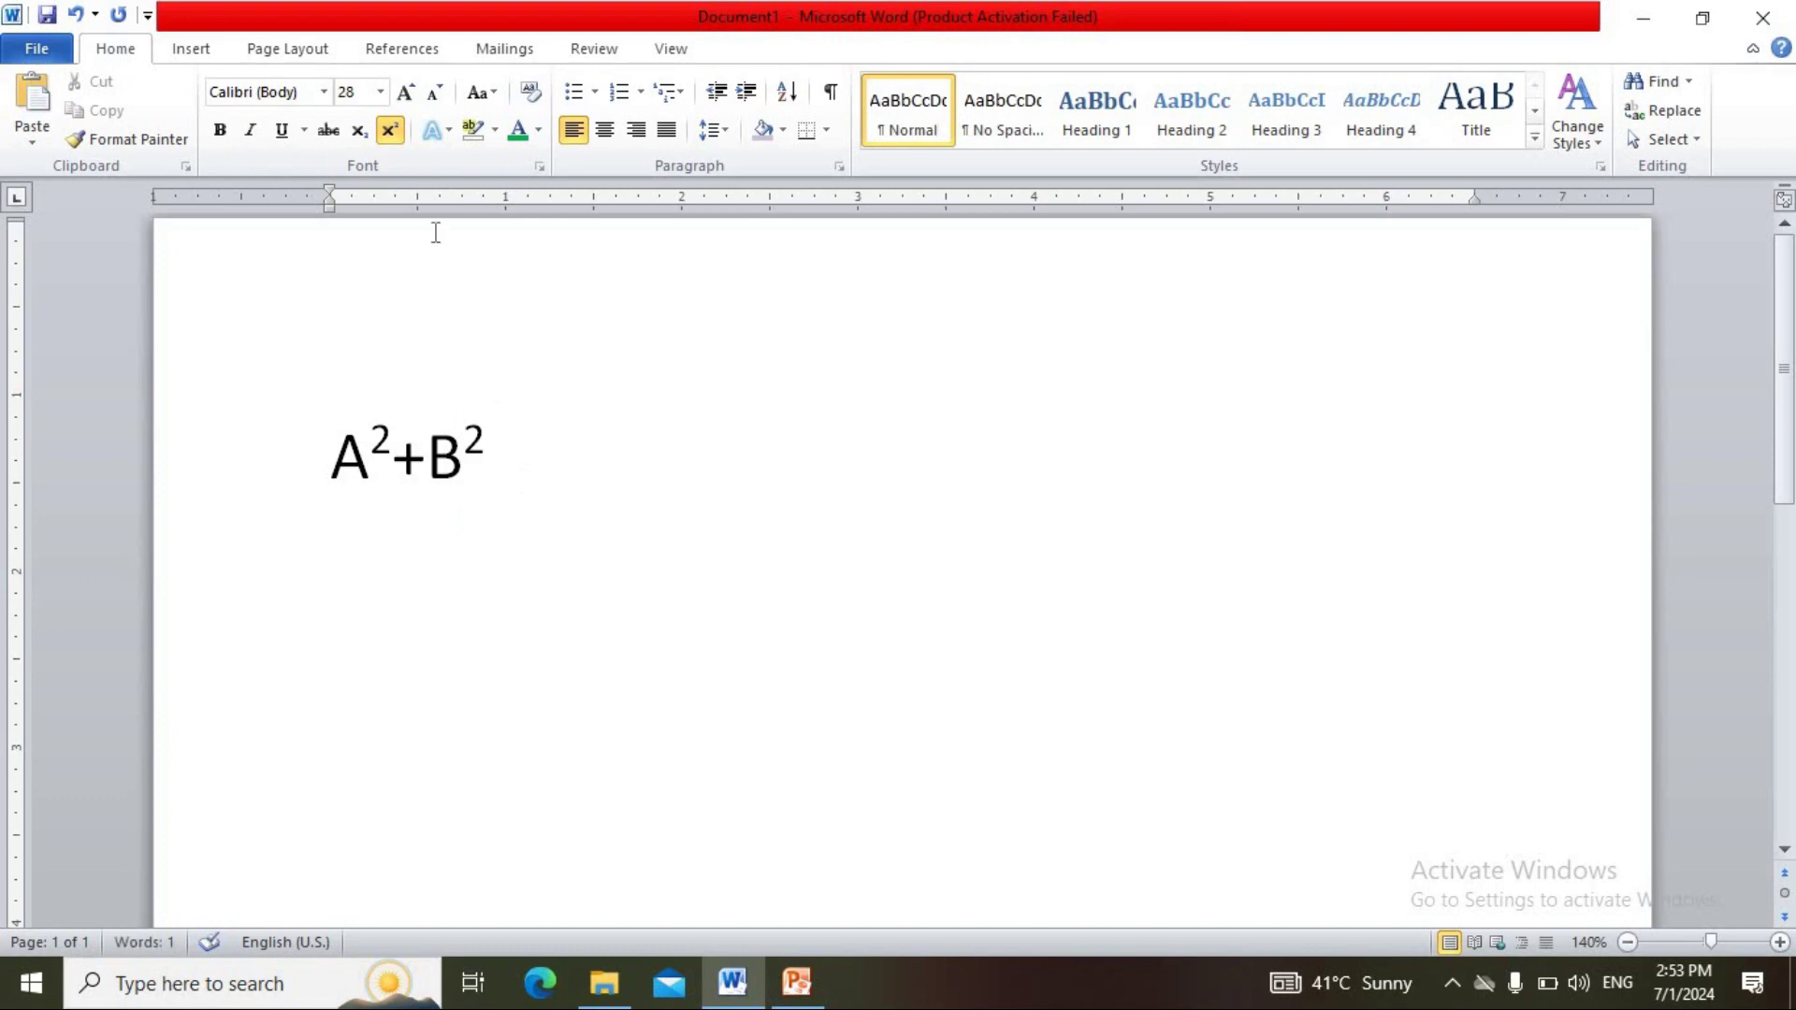
# - Turn off superscript and add the text "h2so4" after the A2+B2 expression, separated by spaces
pyautogui.click(391, 133)
pyautogui.write('h2')
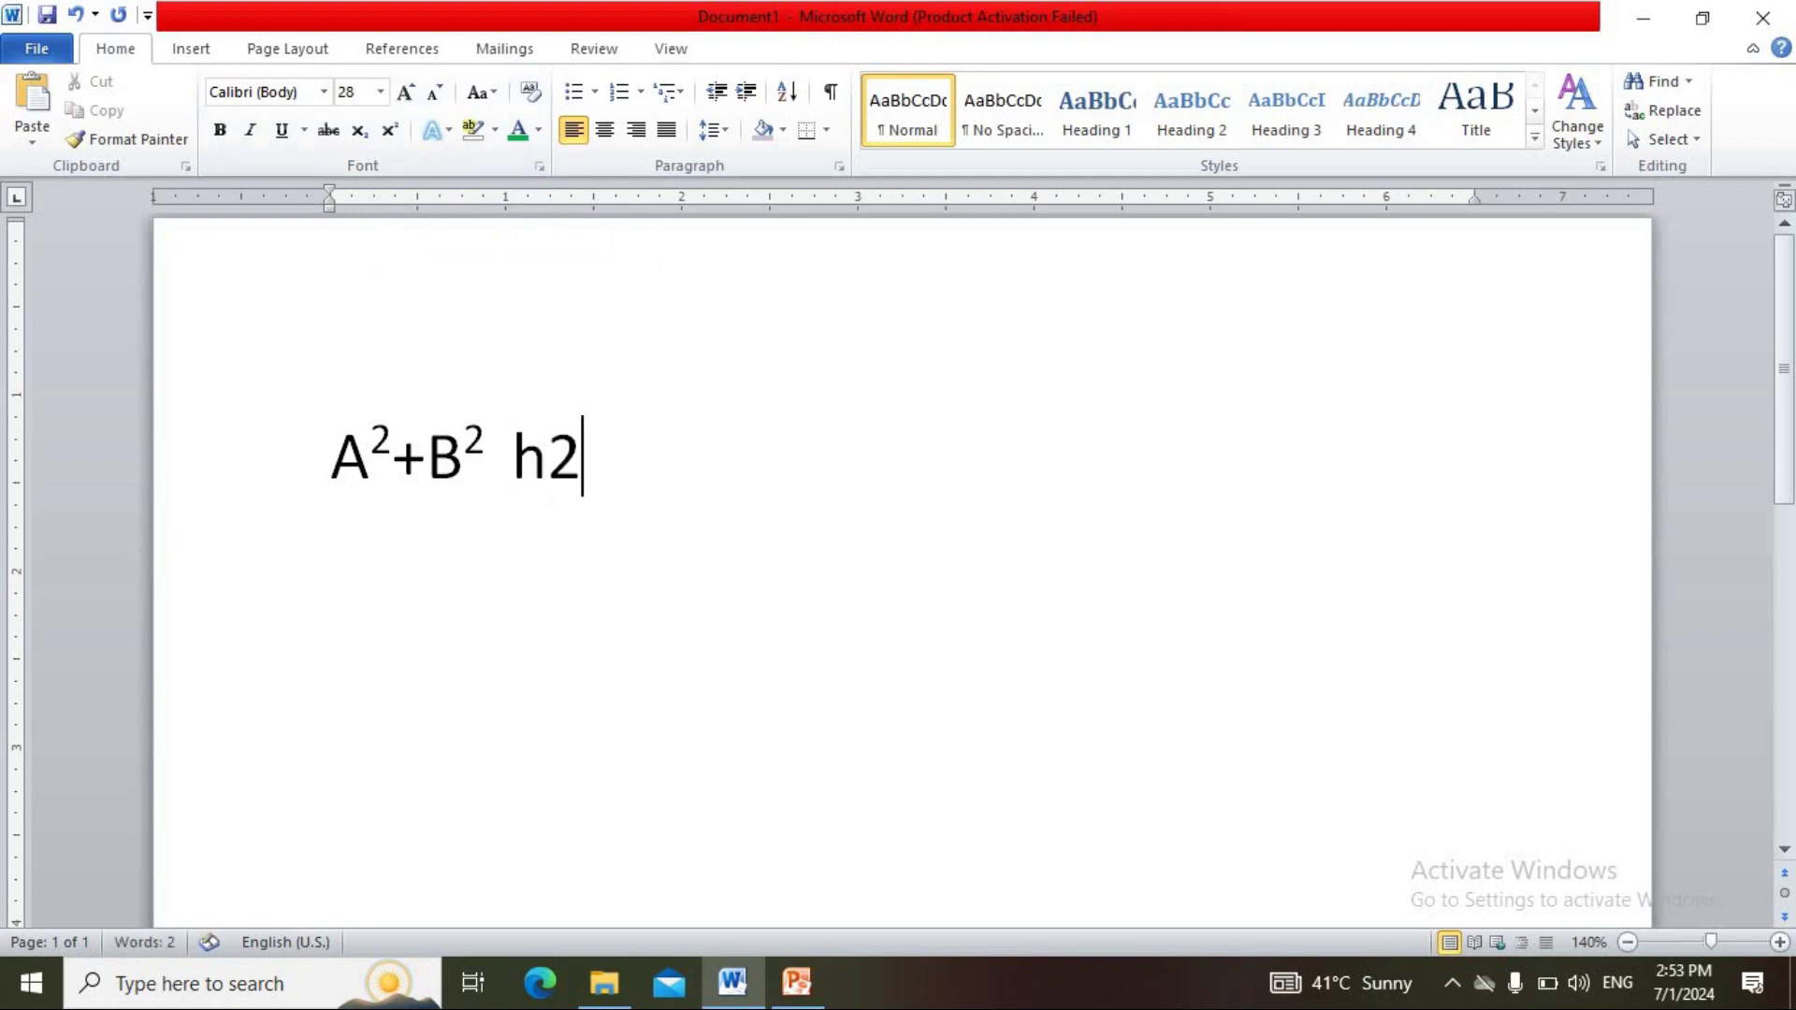
pyautogui.write('so')
pyautogui.write('4')
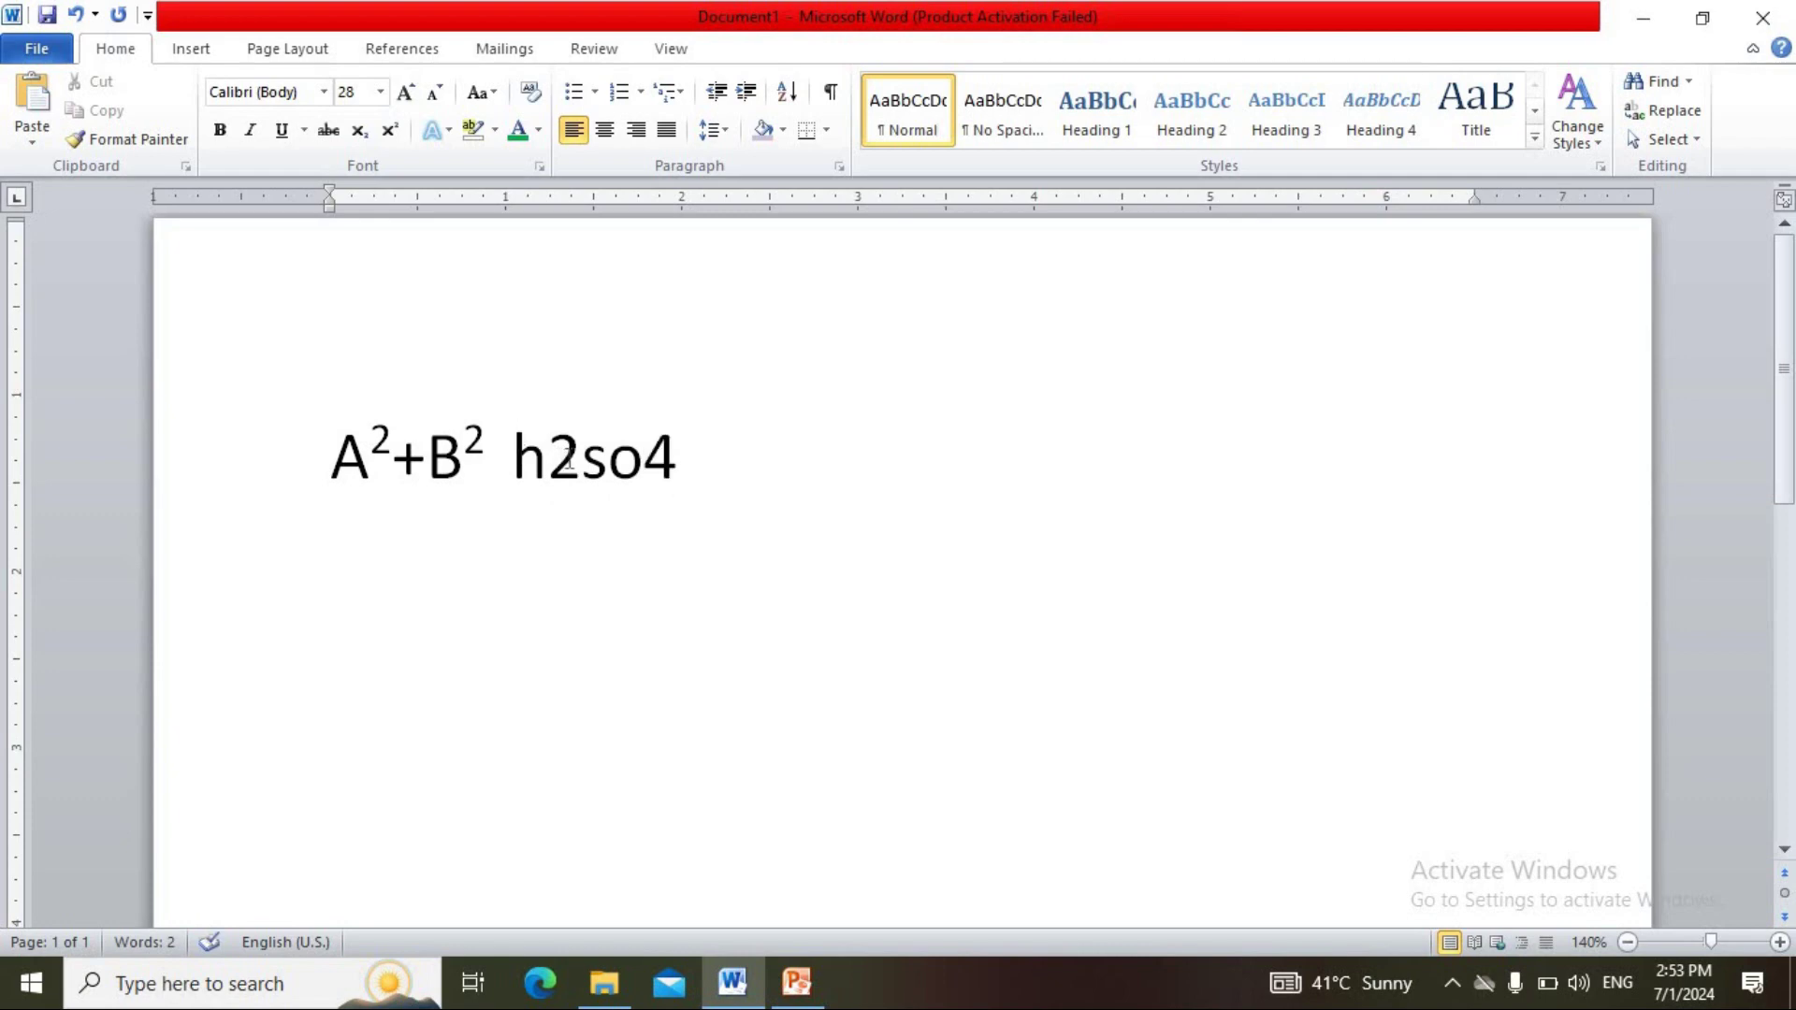
# - Make the 2 and the 4 in "h2so4" subscript, and deselect the text
pyautogui.moveTo(548, 456); pyautogui.dragTo(581, 458)
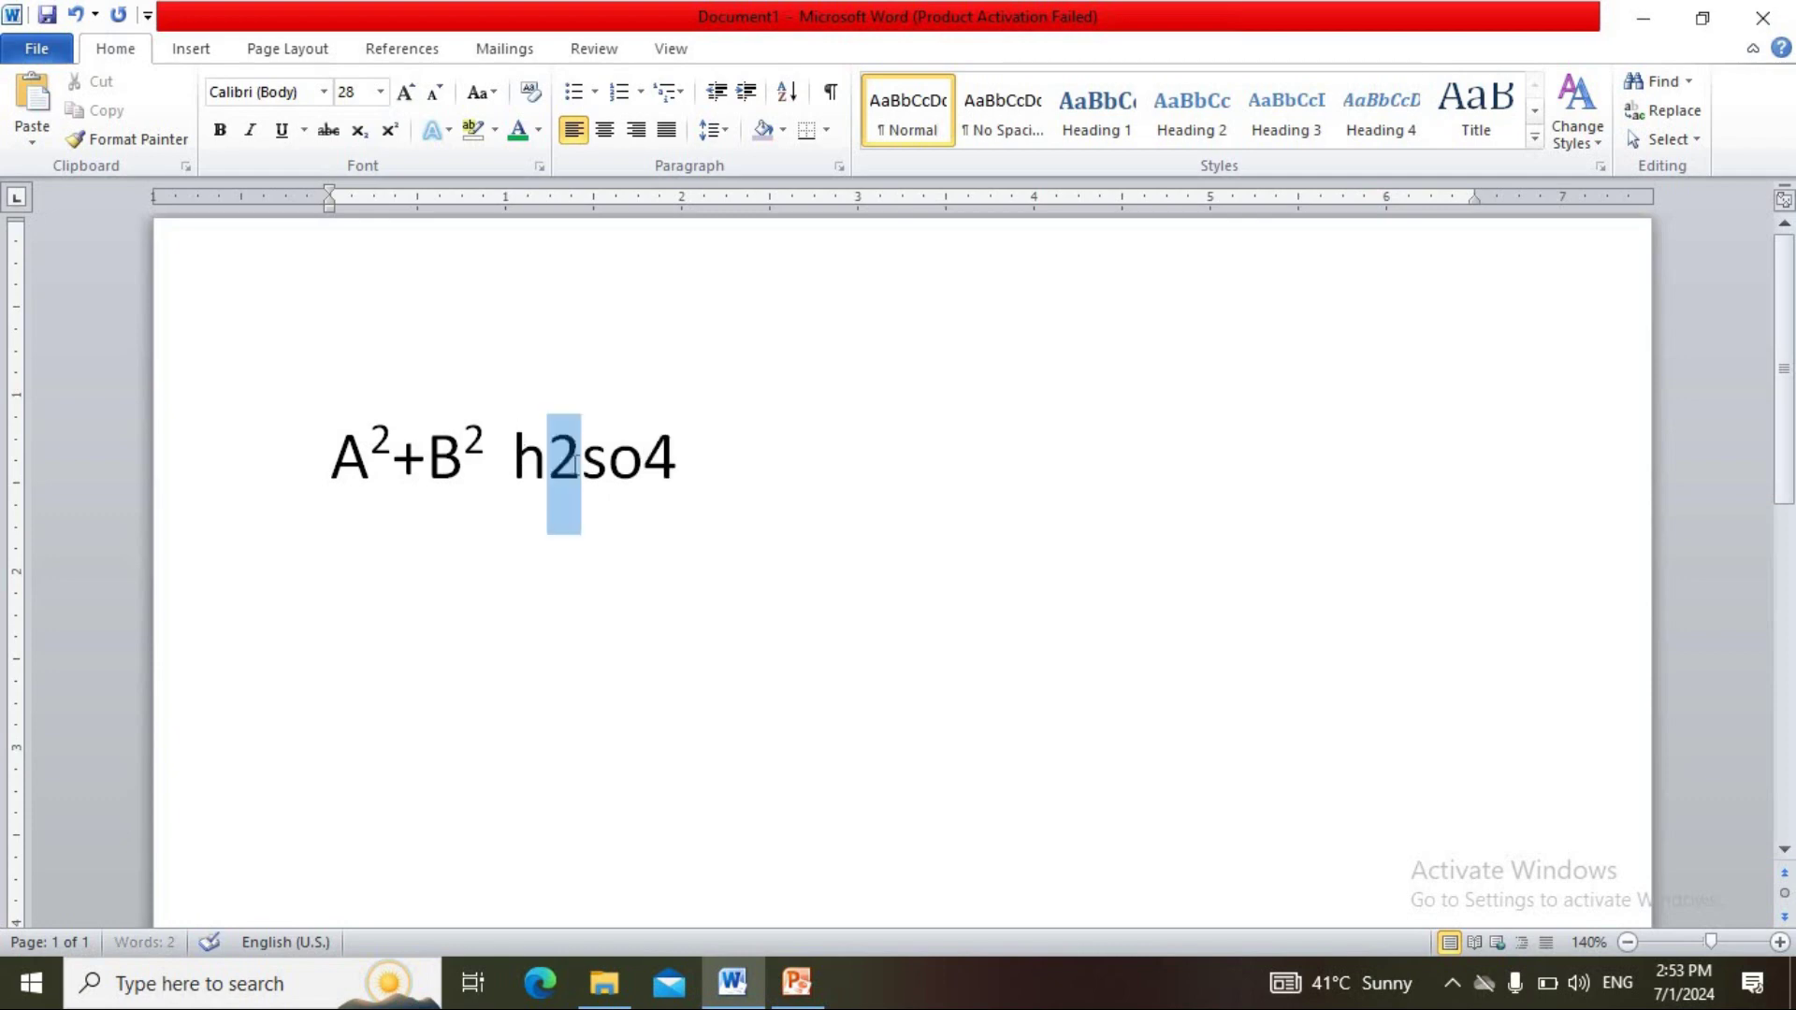
pyautogui.click(359, 136)
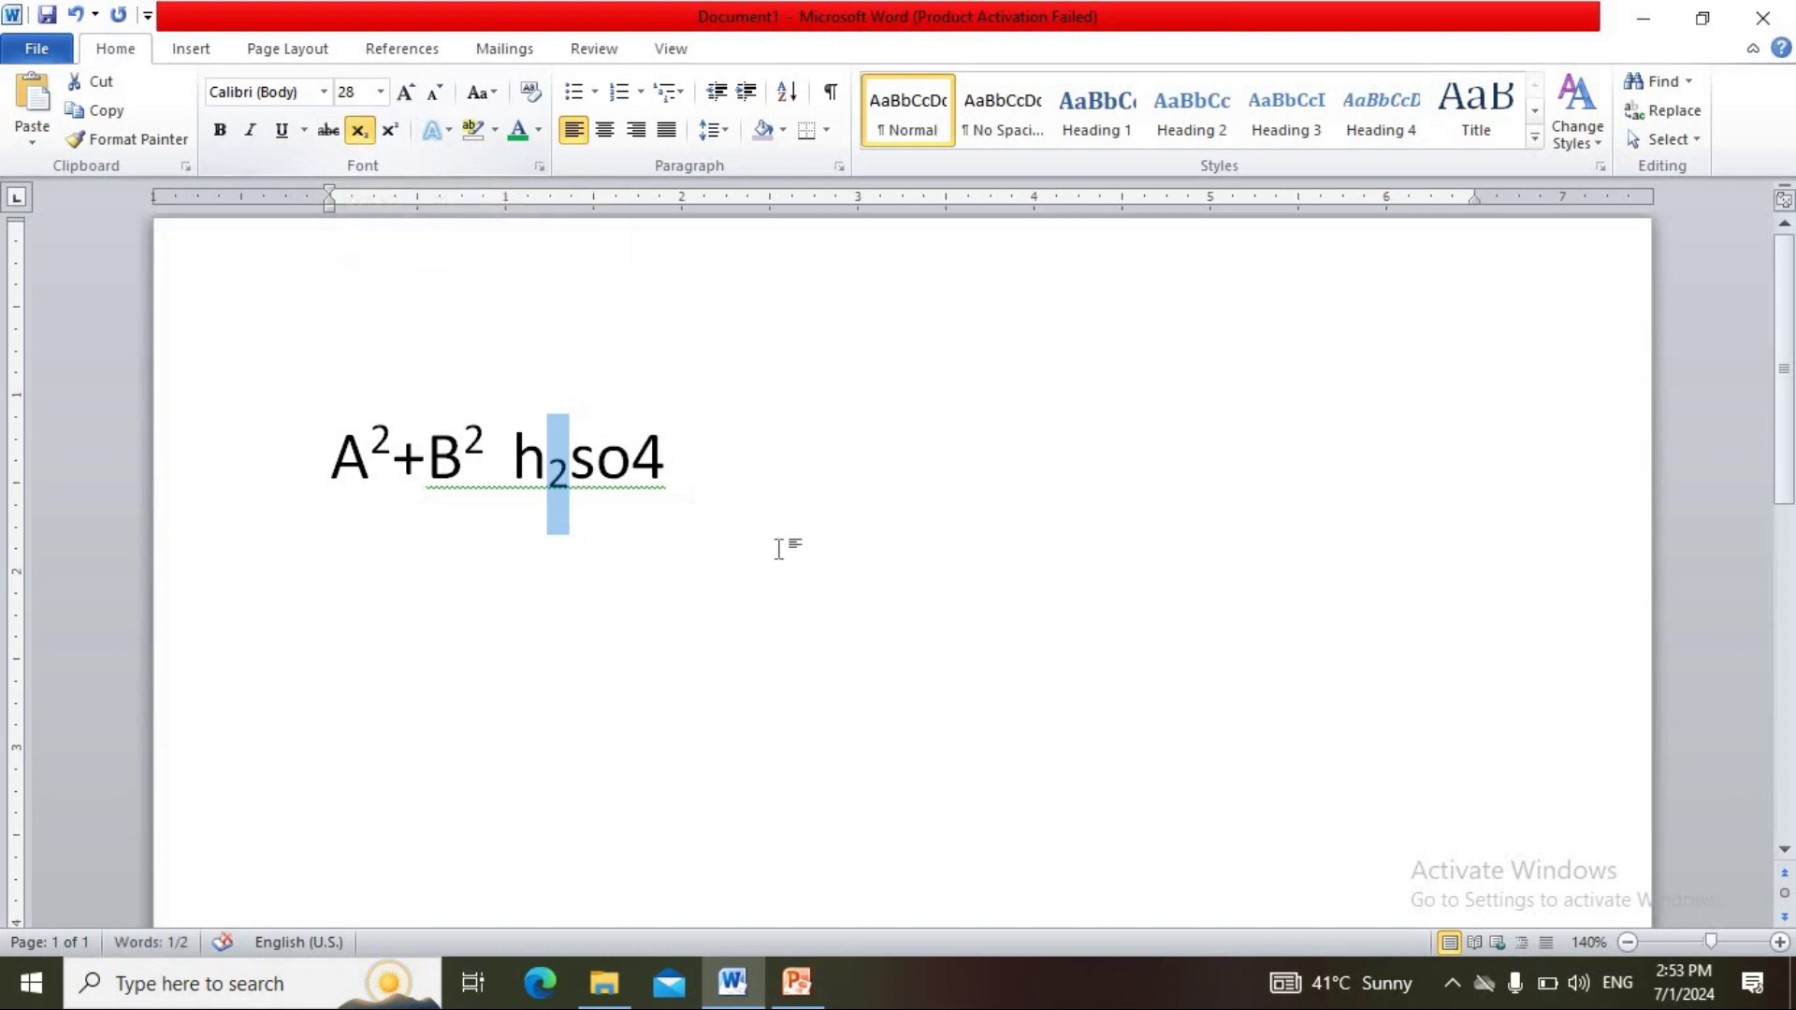
pyautogui.click(632, 455)
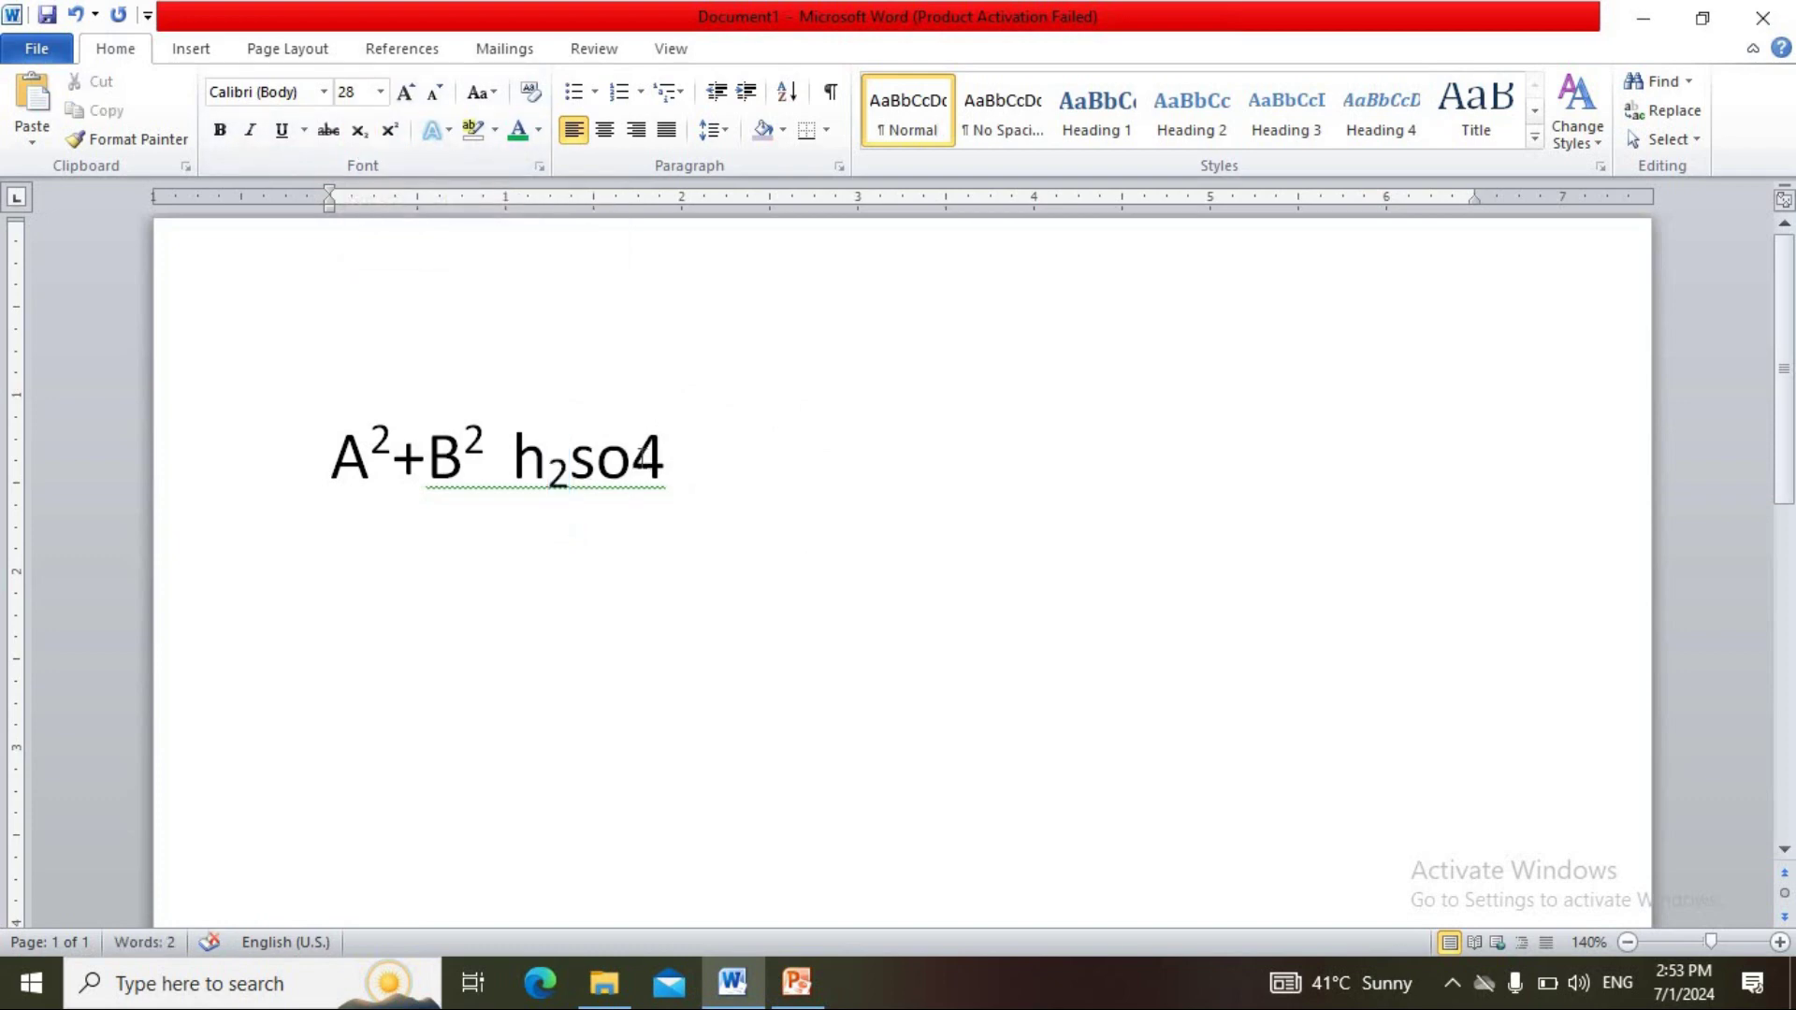
pyautogui.keyDown('shift'); pyautogui.click(674, 455); pyautogui.keyUp('shift')
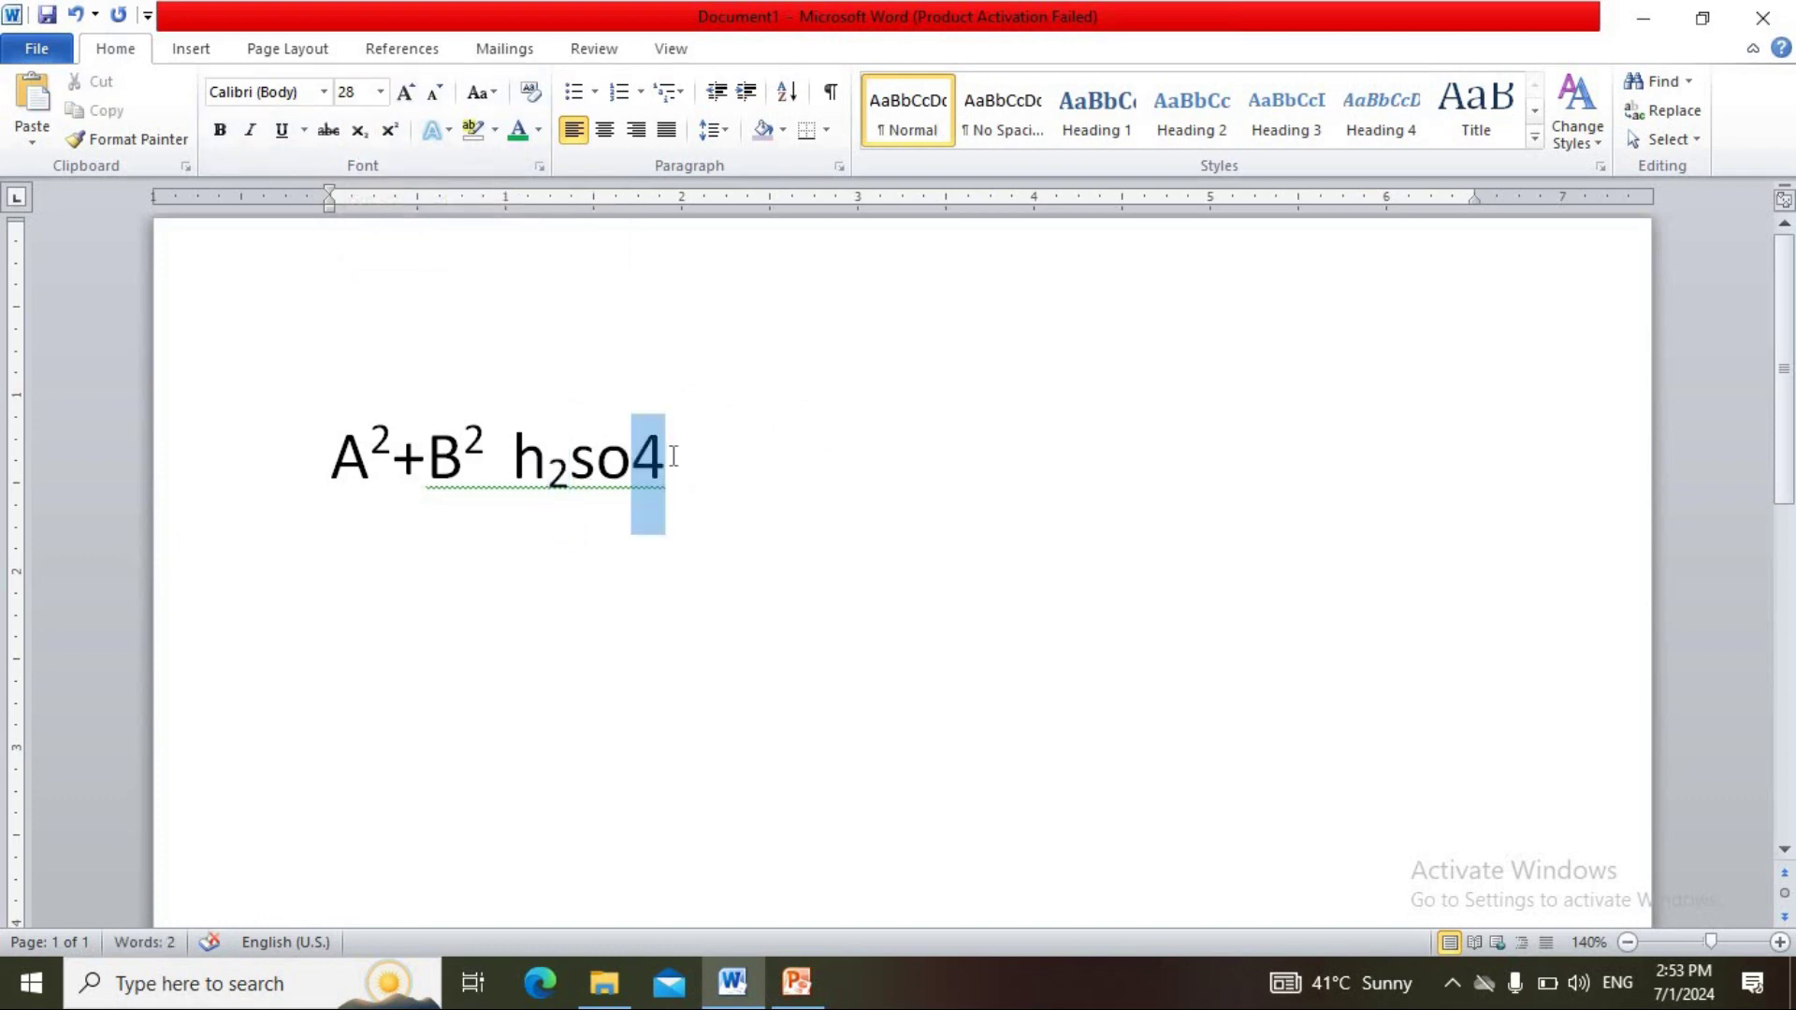
pyautogui.click(361, 132)
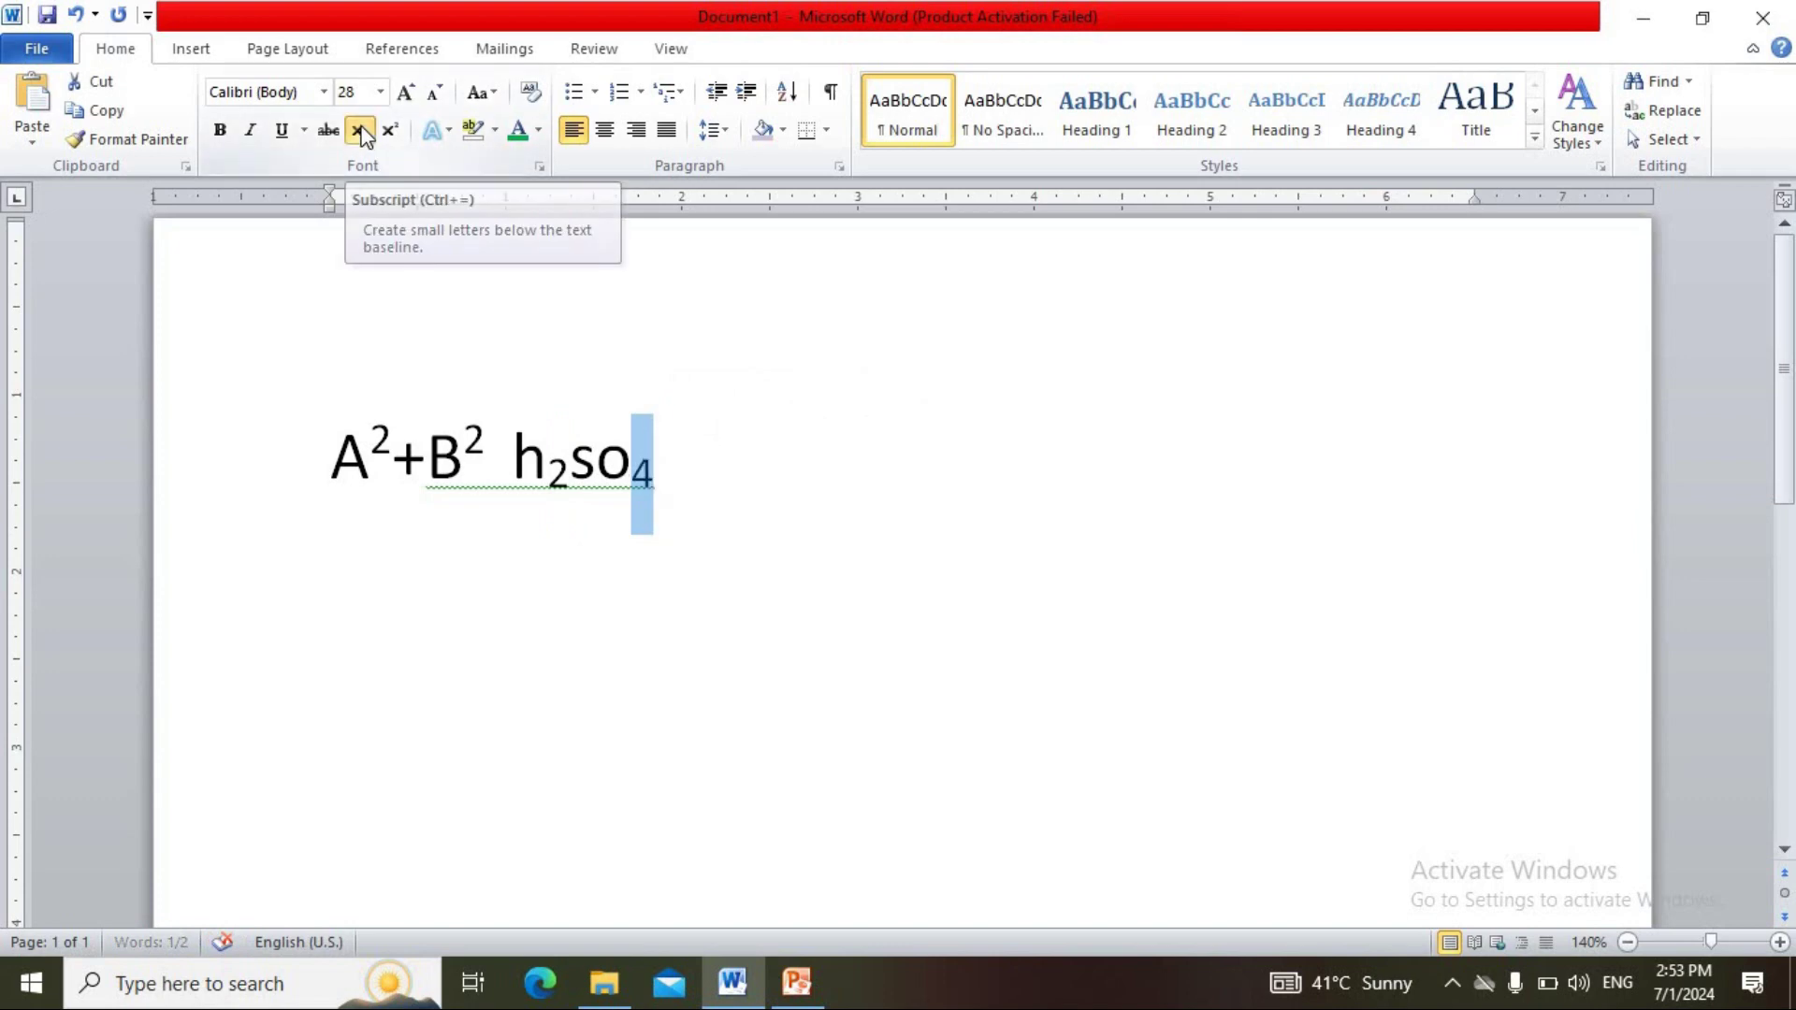
pyautogui.click(705, 458)
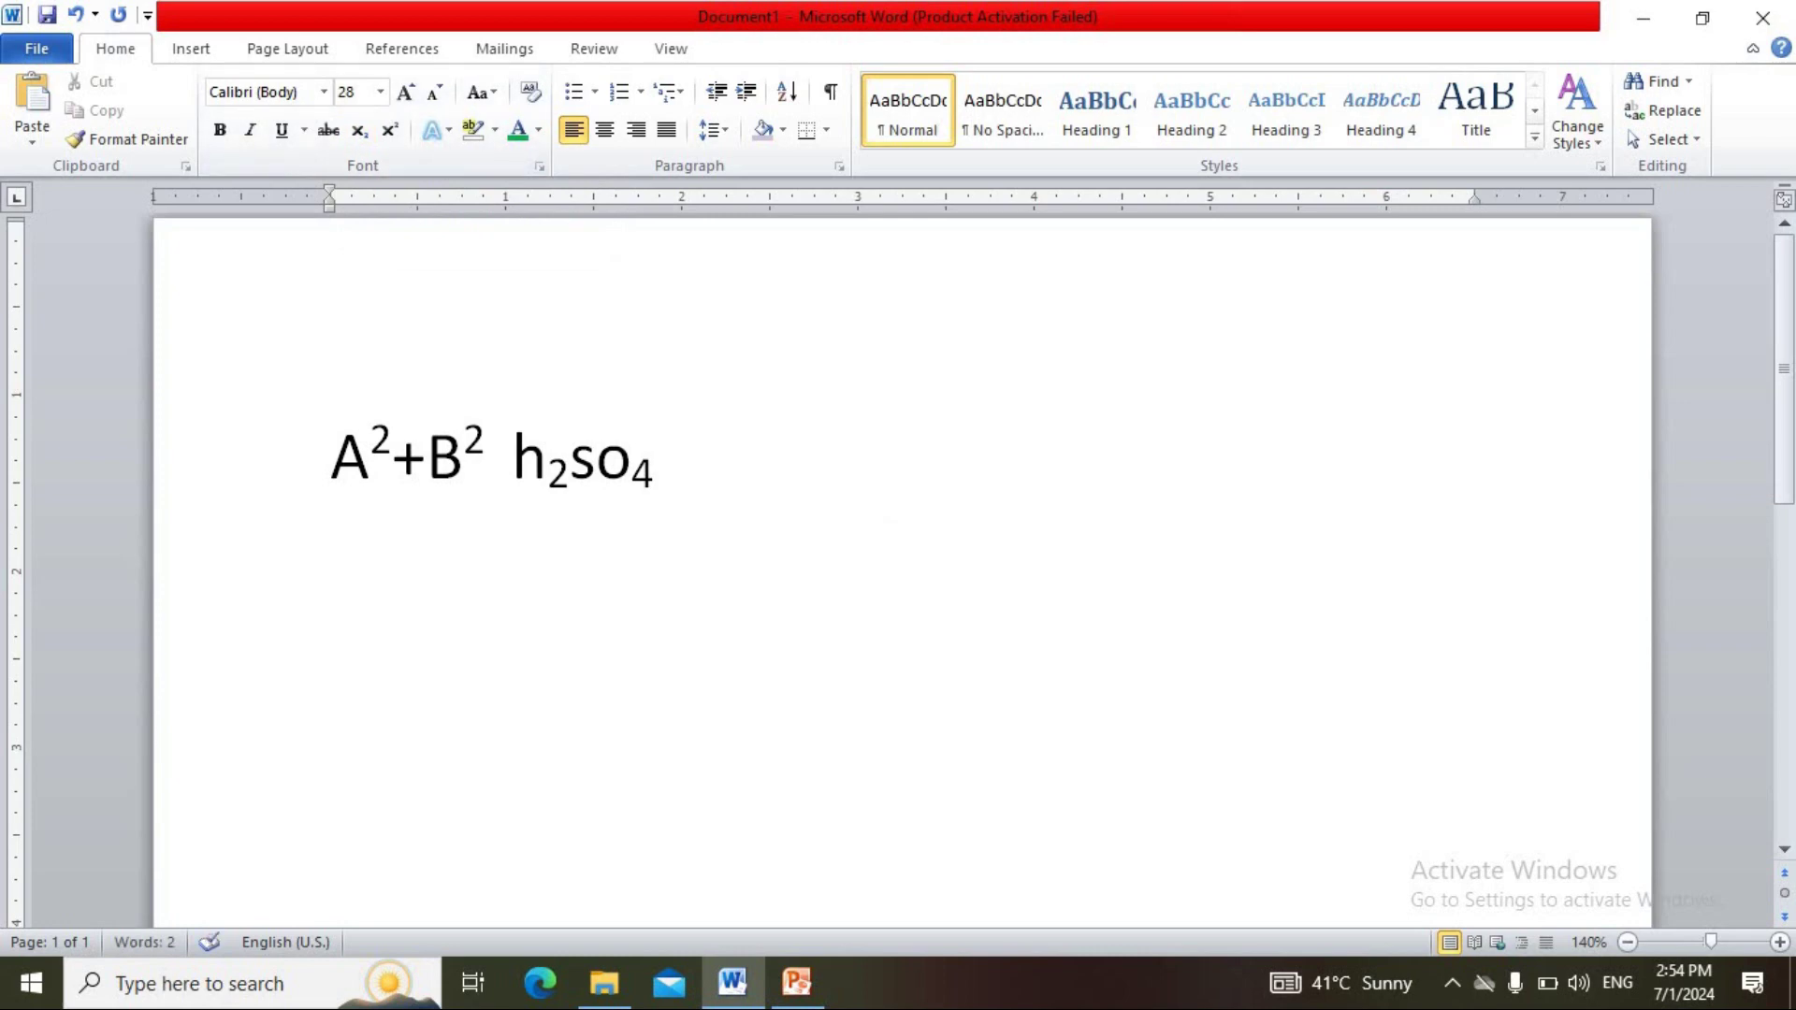
pyautogui.click(390, 130)
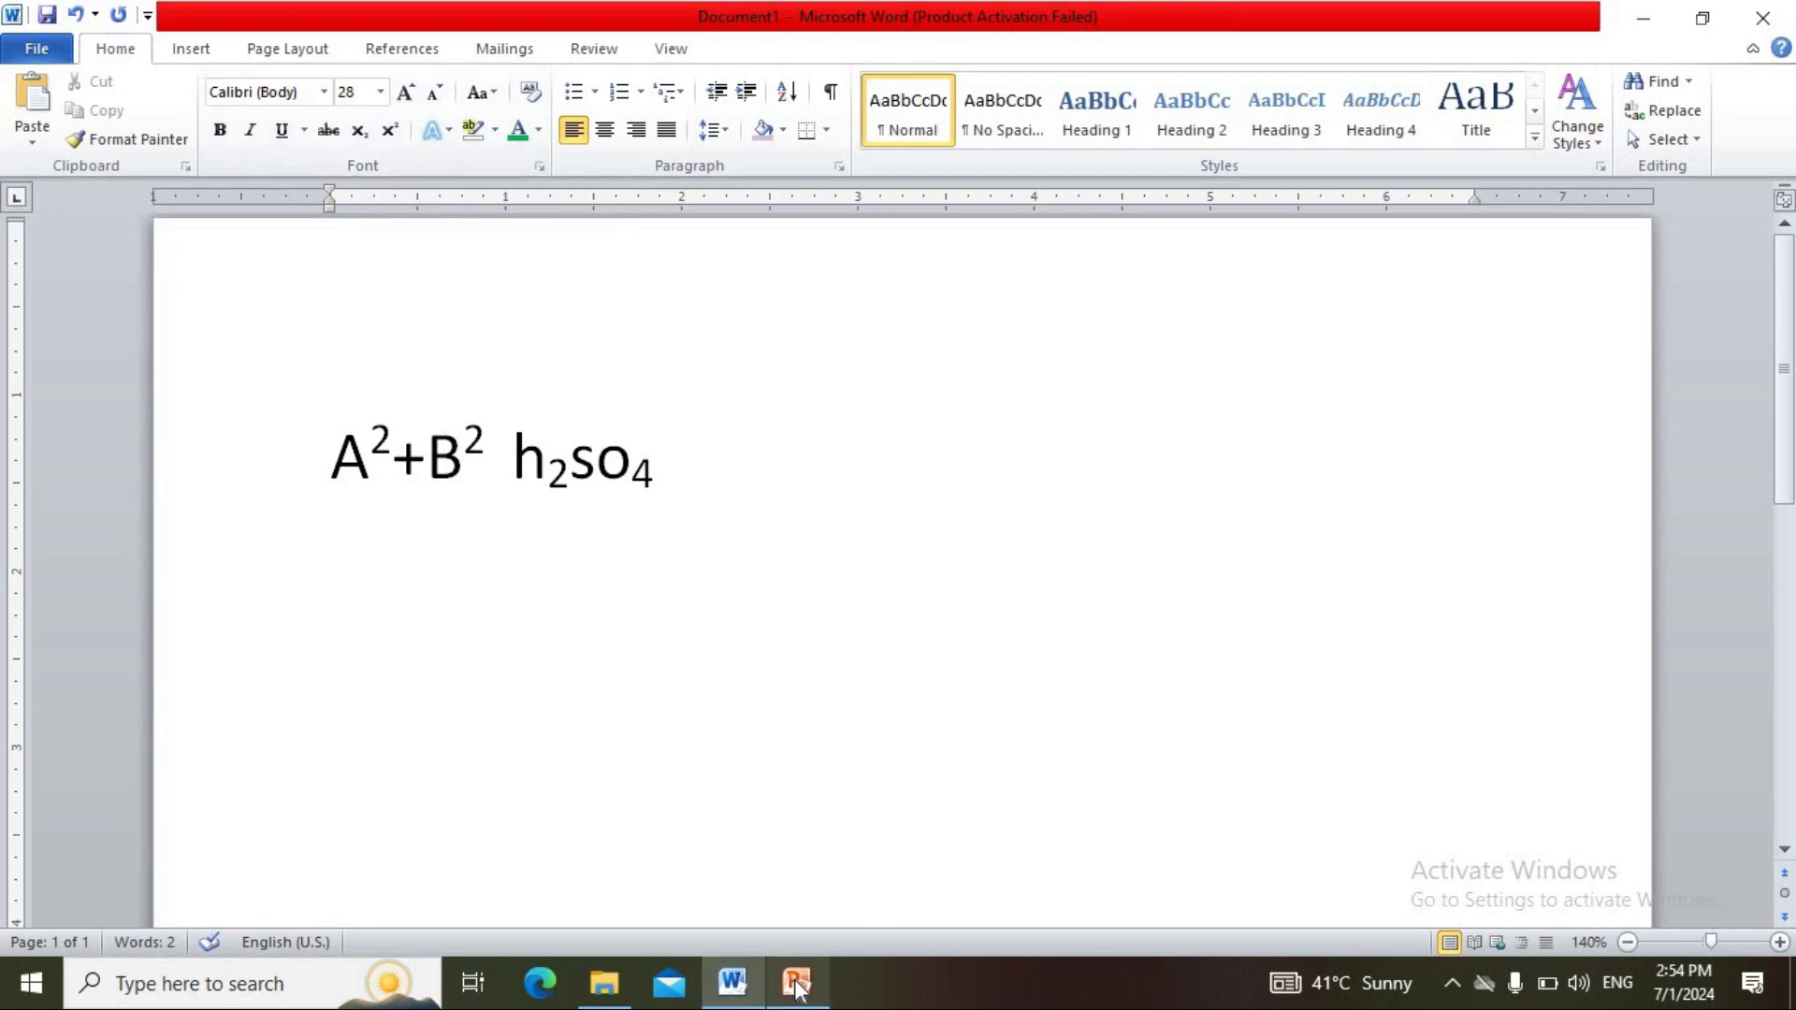
# - Switch to the PowerPoint presentation and view slide 42, "How to insert Shapes?"
pyautogui.moveTo(796, 989)
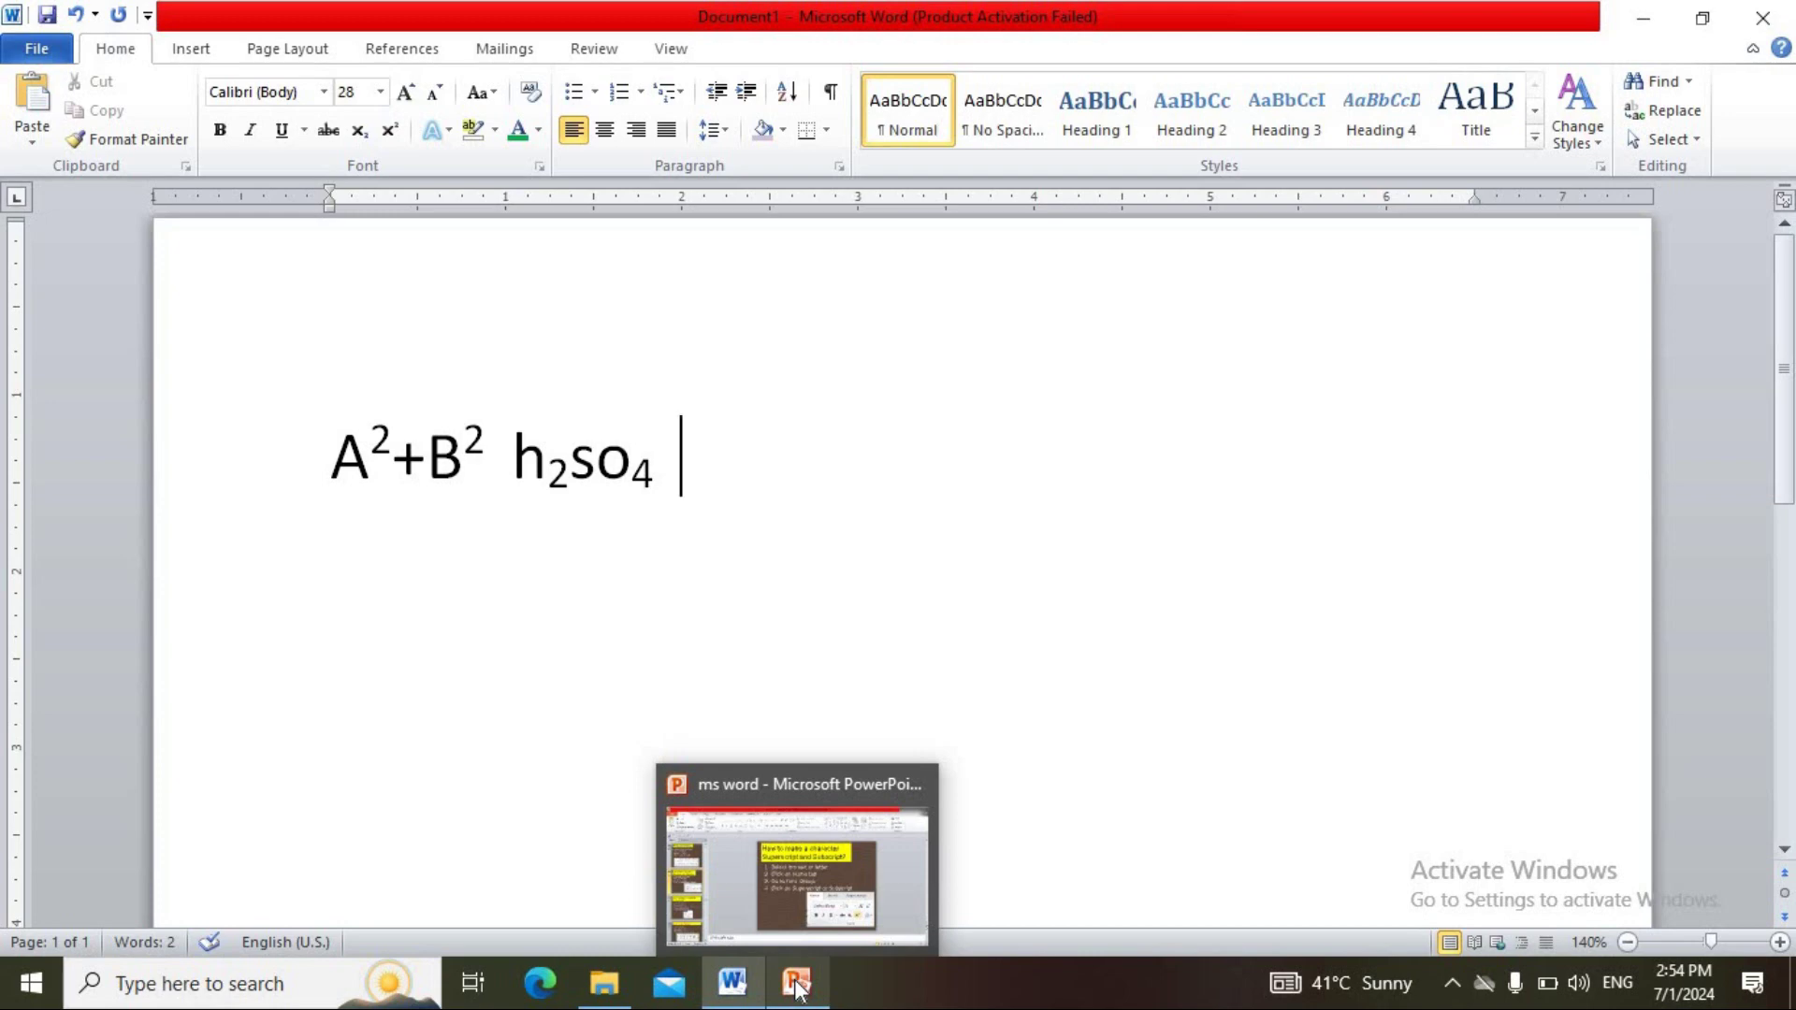
pyautogui.click(776, 860)
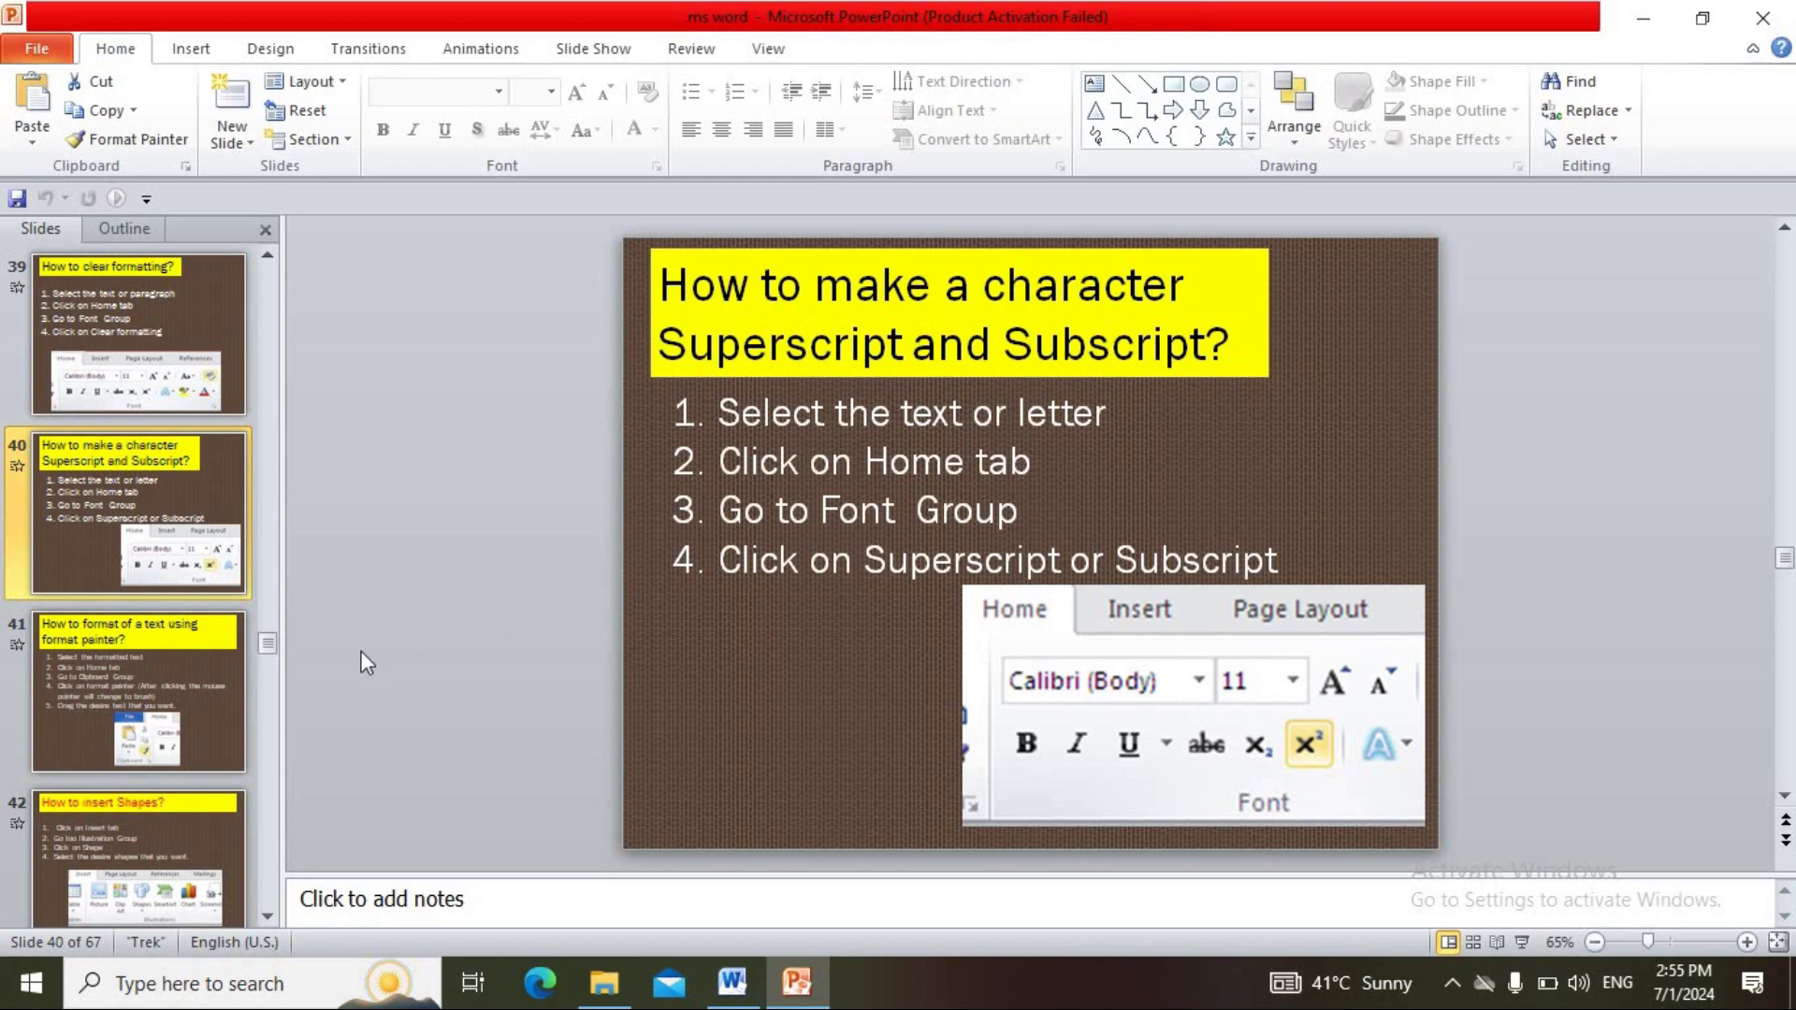
pyautogui.click(176, 847)
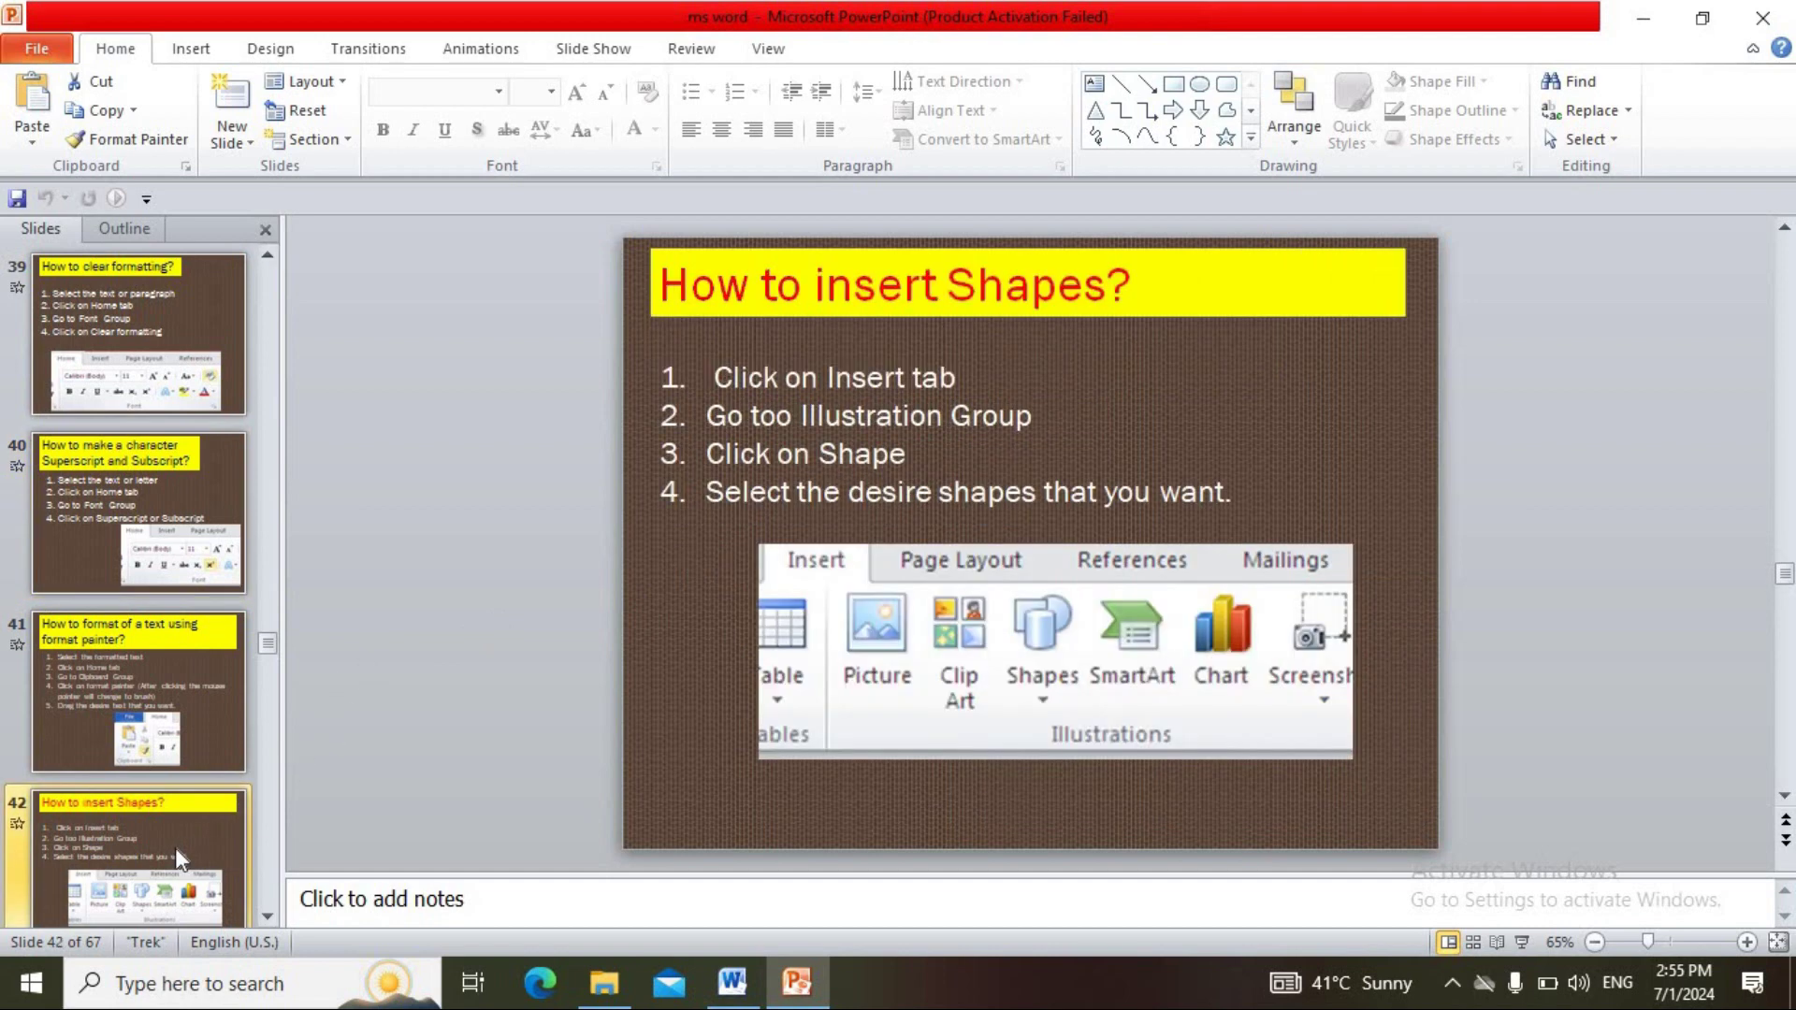